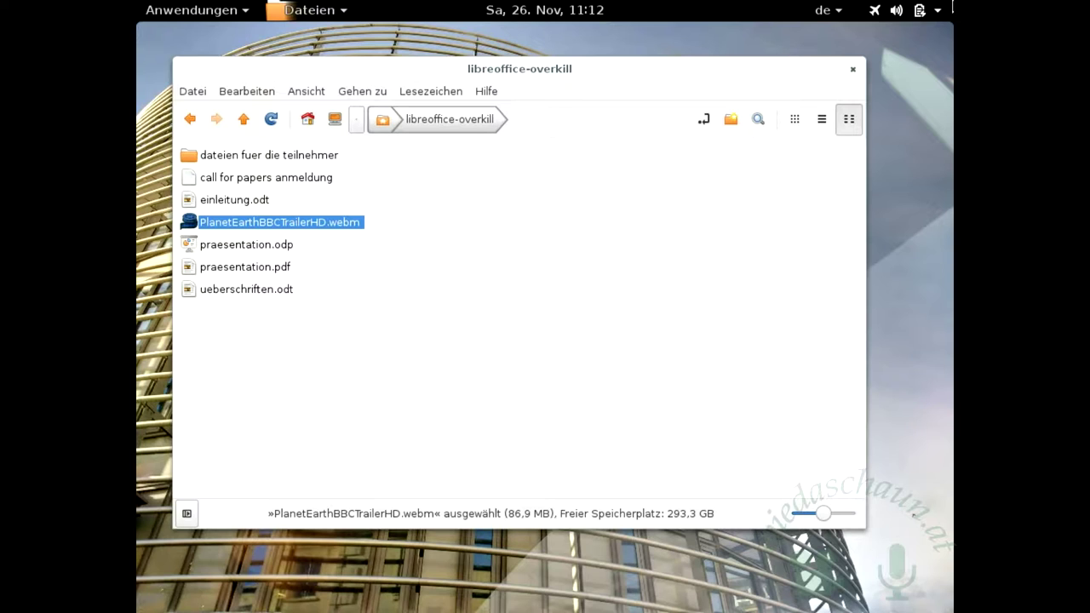
- Launch LibreOffice from the dash, then bring the libreoffice-overkill folder window back to the front
{"action": "mouse_move", "coordinate": [137, 0]}
{"action": "left_click", "coordinate": [174, 302]}
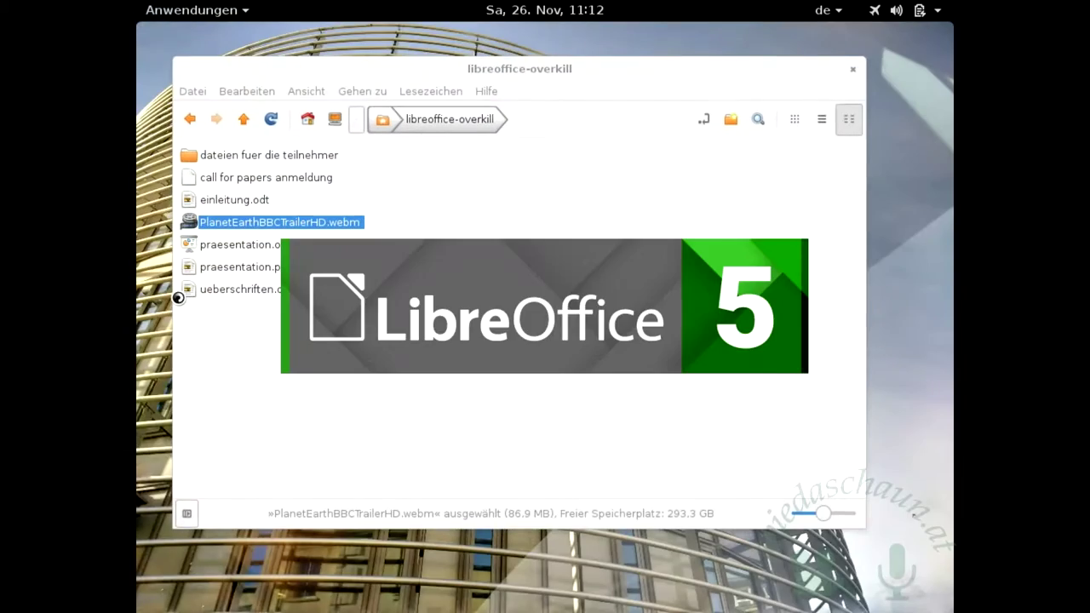
{"action": "key", "text": "super"}
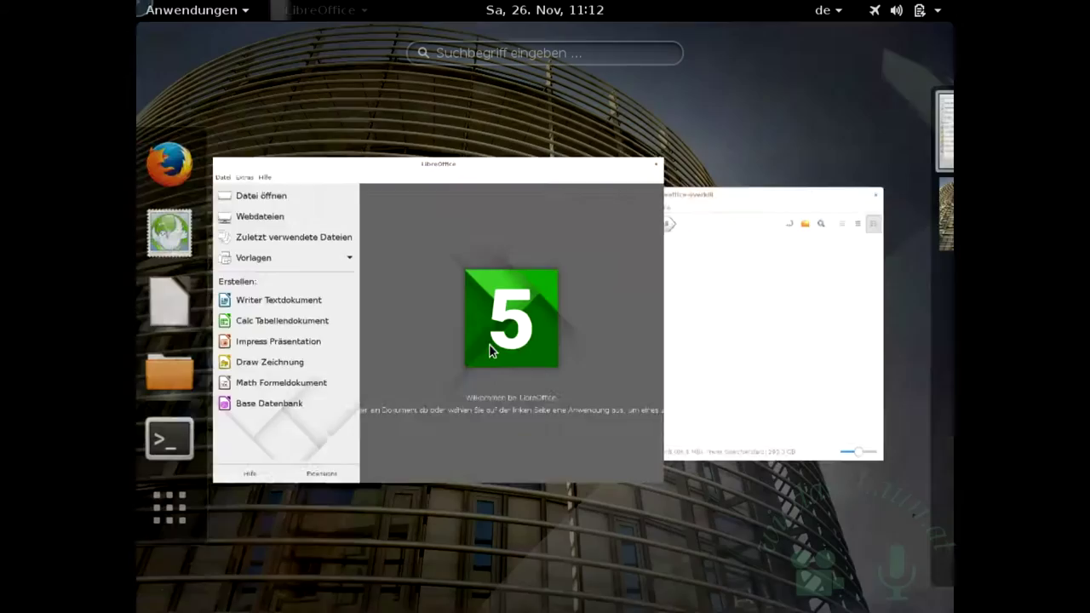
{"action": "left_click", "coordinate": [718, 372]}
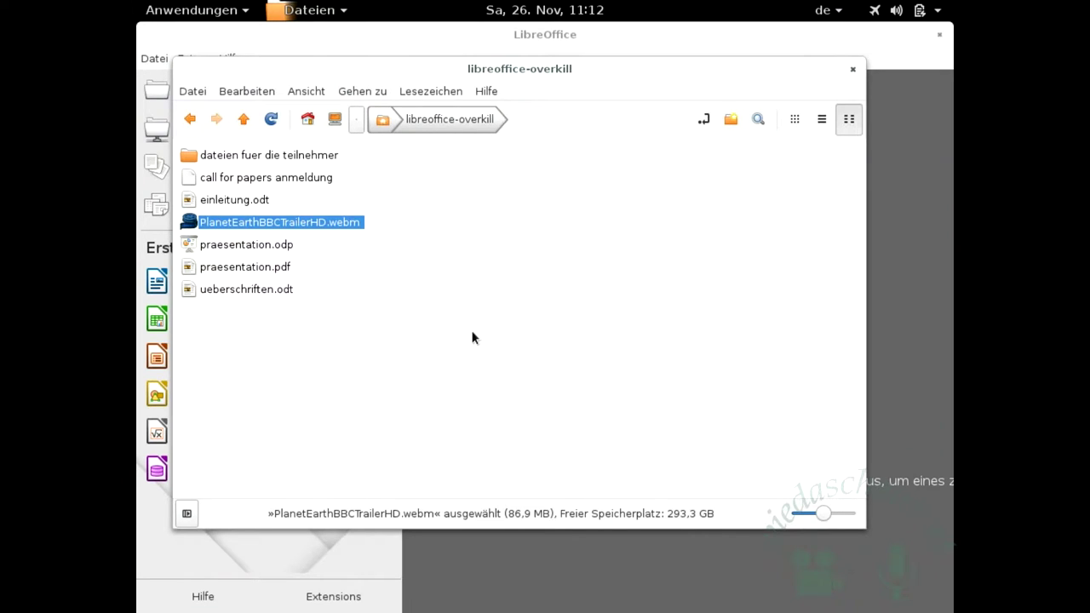
- Open praesentation.pdf in Document Viewer, page through its slides, then return to the folder window
{"action": "left_click", "coordinate": [277, 267]}
{"action": "double_click", "coordinate": [276, 268]}
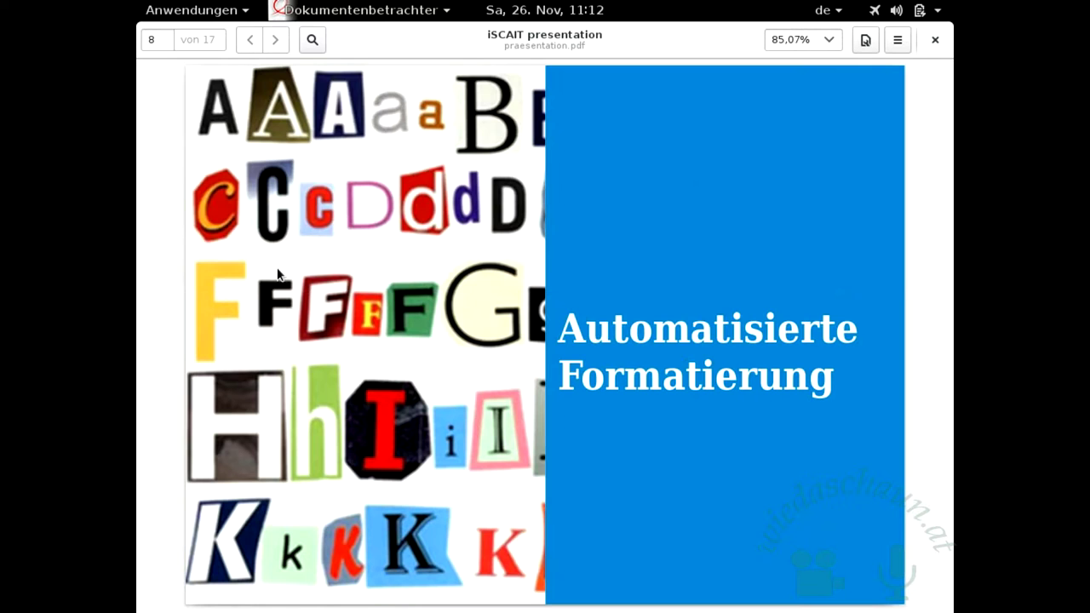
{"action": "scroll", "coordinate": [299, 260], "scroll_direction": "up", "scroll_amount": 3}
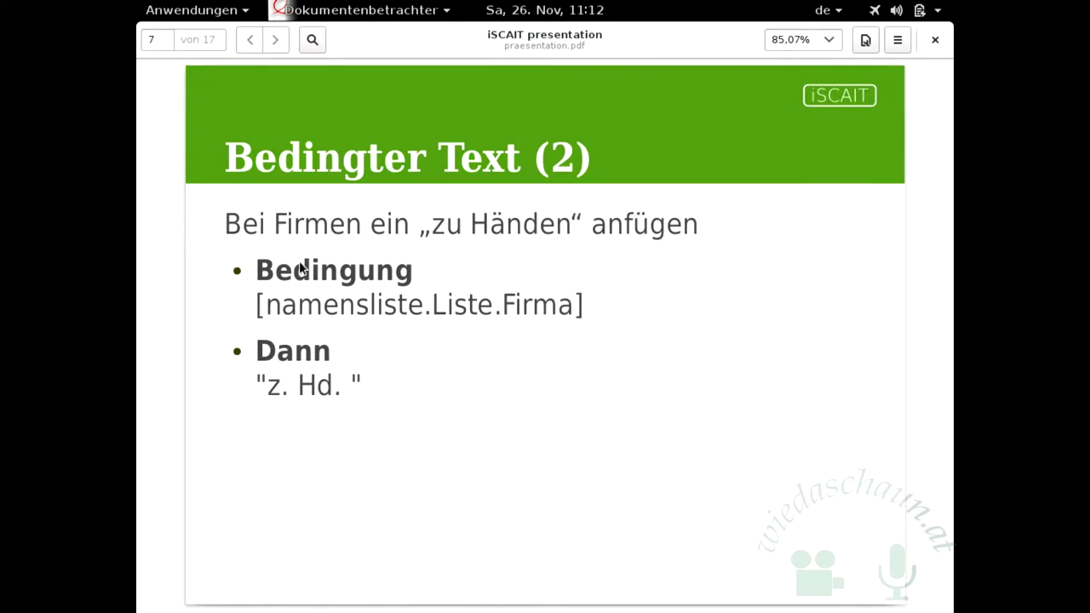
{"action": "scroll", "coordinate": [301, 262], "scroll_direction": "down", "scroll_amount": 7}
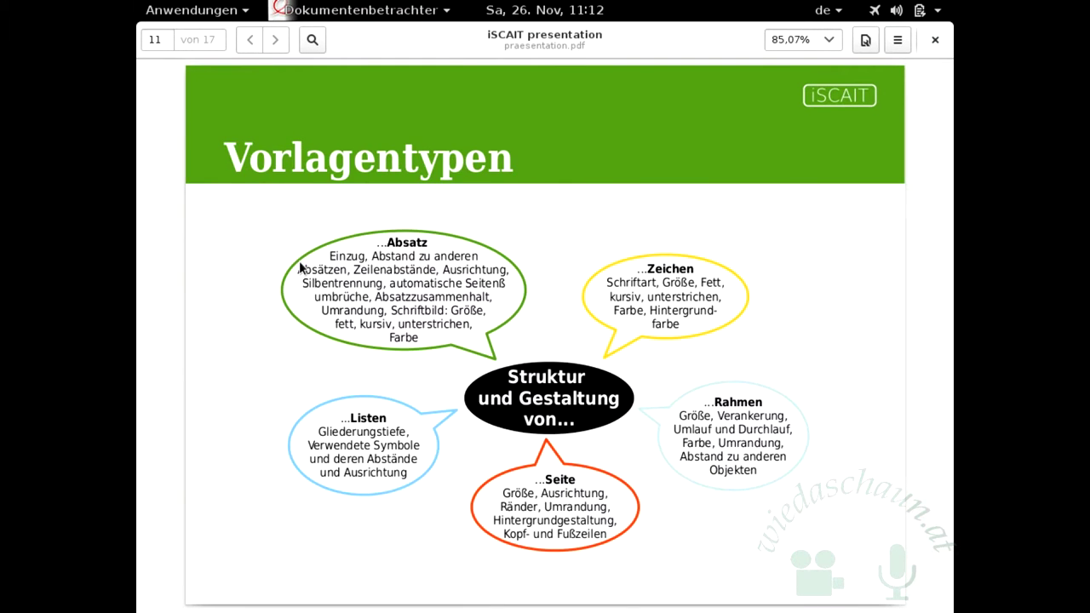
{"action": "scroll", "coordinate": [300, 263], "scroll_direction": "up", "scroll_amount": 1}
{"action": "scroll", "coordinate": [300, 263], "scroll_direction": "up", "scroll_amount": 3}
{"action": "scroll", "coordinate": [300, 263], "scroll_direction": "down", "scroll_amount": 2}
{"action": "scroll", "coordinate": [300, 263], "scroll_direction": "up", "scroll_amount": 2}
{"action": "scroll", "coordinate": [300, 263], "scroll_direction": "down", "scroll_amount": 1}
{"action": "mouse_move", "coordinate": [137, 24]}
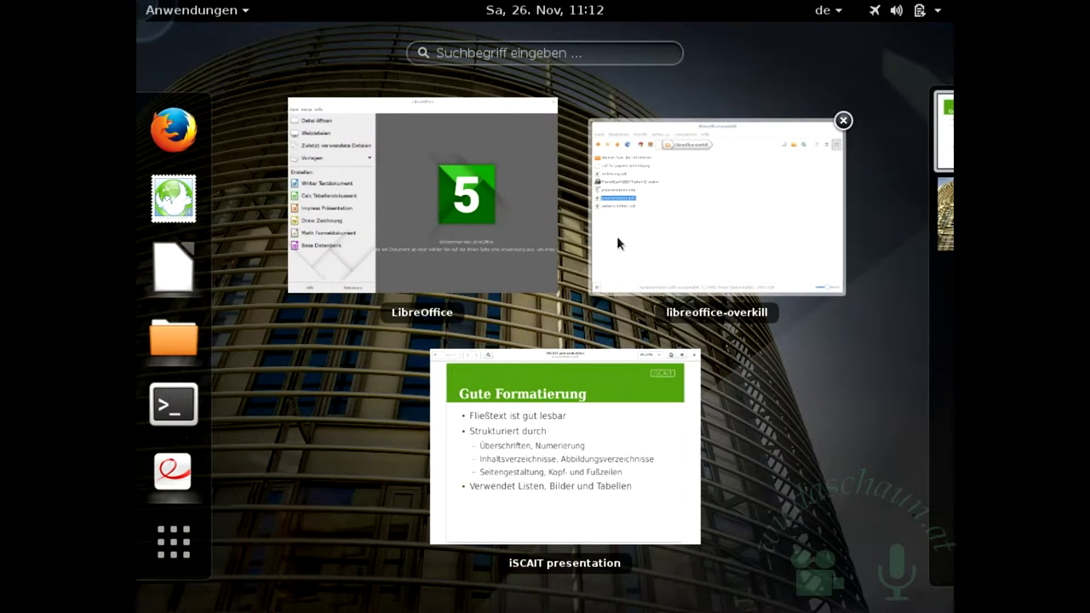
{"action": "left_click", "coordinate": [708, 228]}
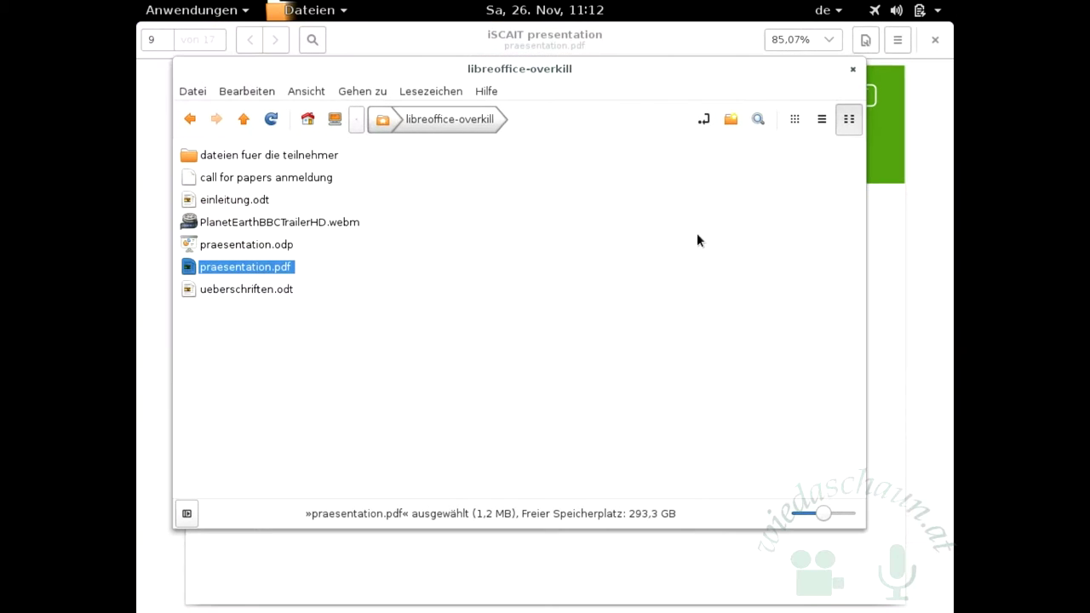
- Open the dateien fuer die teilnehmer folder and show the MEMTEST86 drive in a second tab
{"action": "double_click", "coordinate": [299, 153]}
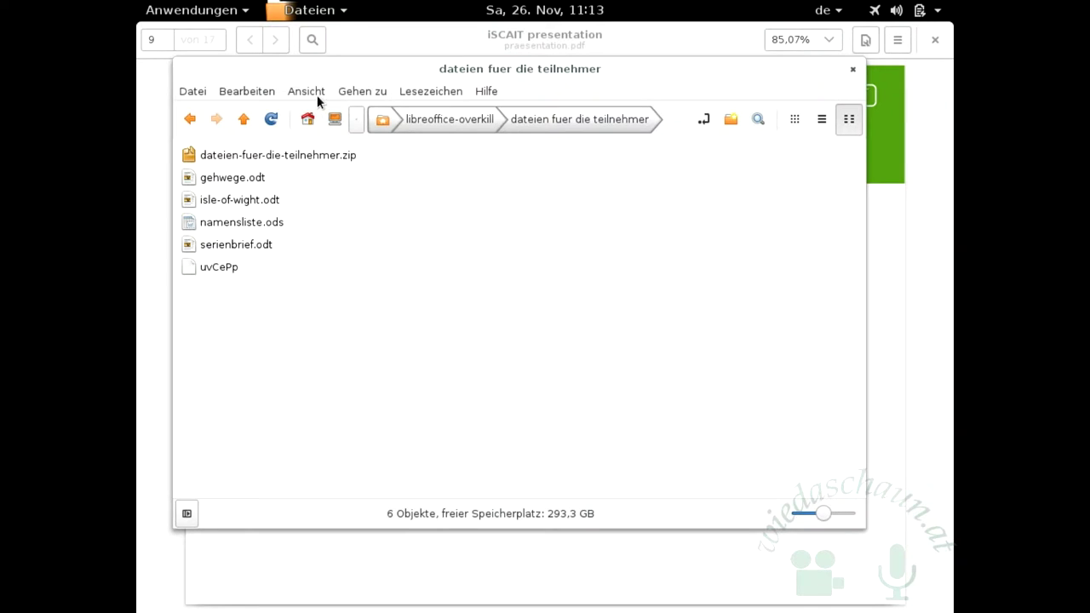
{"action": "key", "text": "ctrl+t"}
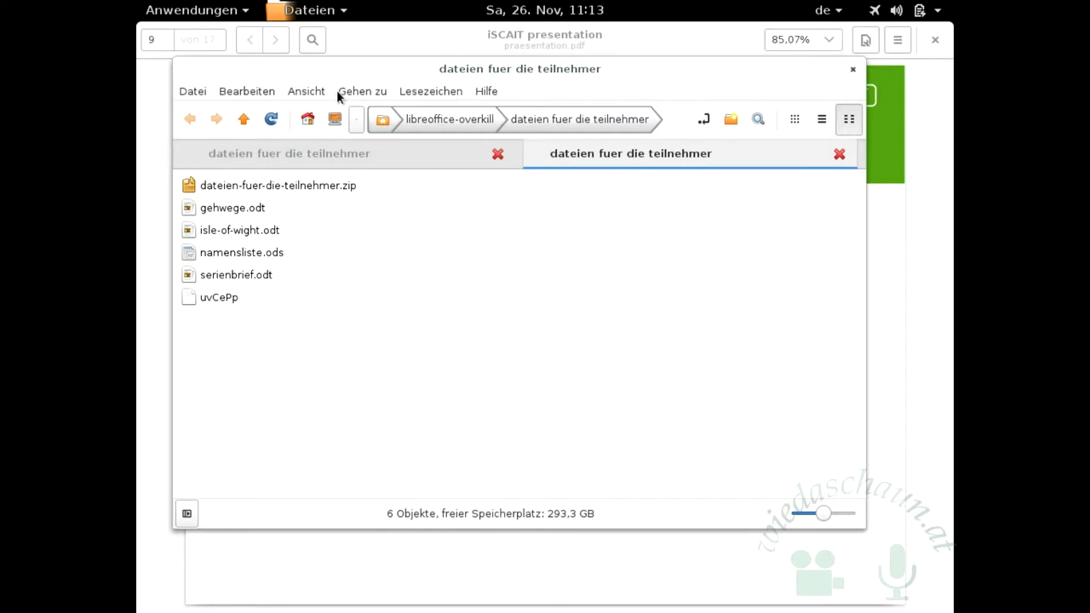
{"action": "left_click", "coordinate": [371, 93]}
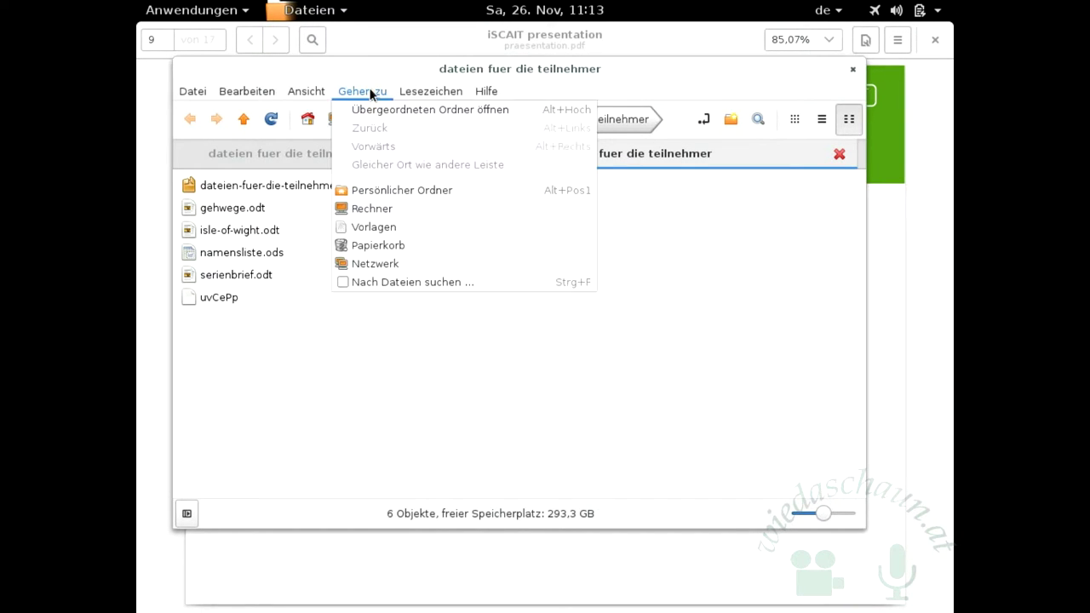
{"action": "left_click", "coordinate": [404, 211]}
{"action": "double_click", "coordinate": [257, 184]}
- Go up to libreoffice-overkill and drag dateien fuer die teilnehmer onto the MEMTEST86 tab
{"action": "left_click", "coordinate": [264, 156]}
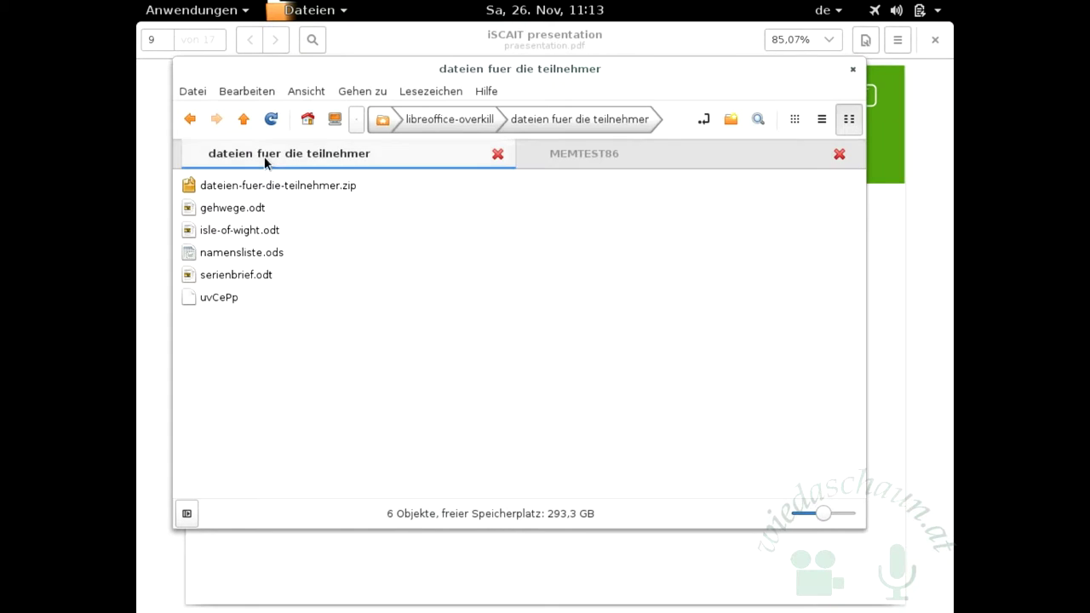
{"action": "left_click", "coordinate": [244, 119]}
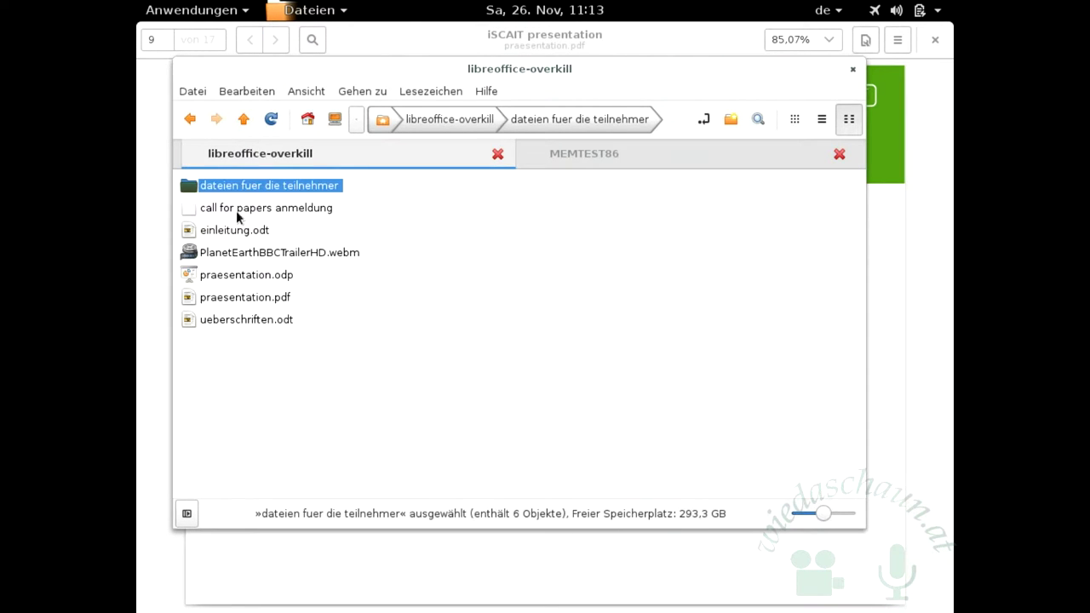
{"action": "left_click_drag", "start_coordinate": [255, 187], "coordinate": [665, 151]}
- Open the INTENSO drive in a new tab and try copying the folder onto it, cancelling the error
{"action": "key", "text": "ctrl+t"}
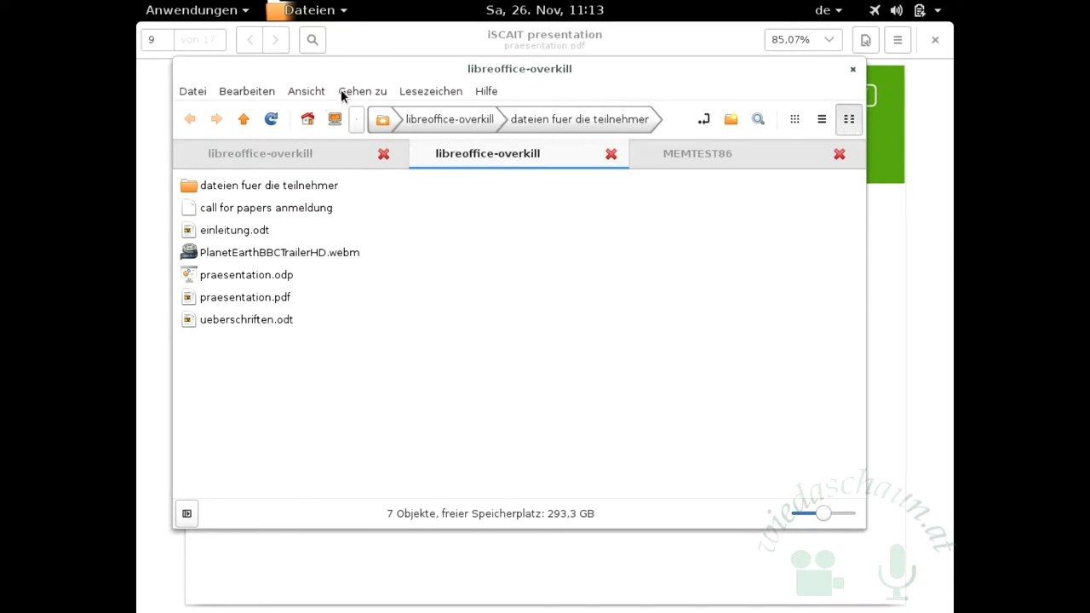
{"action": "left_click", "coordinate": [364, 91]}
{"action": "left_click", "coordinate": [406, 212]}
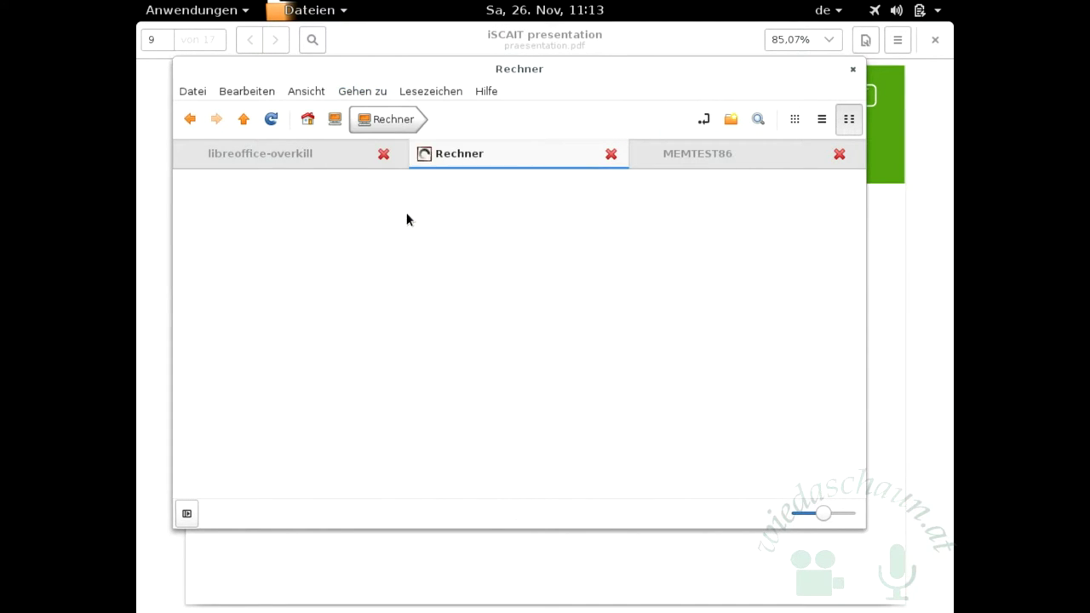
{"action": "double_click", "coordinate": [315, 186]}
{"action": "left_click", "coordinate": [298, 153]}
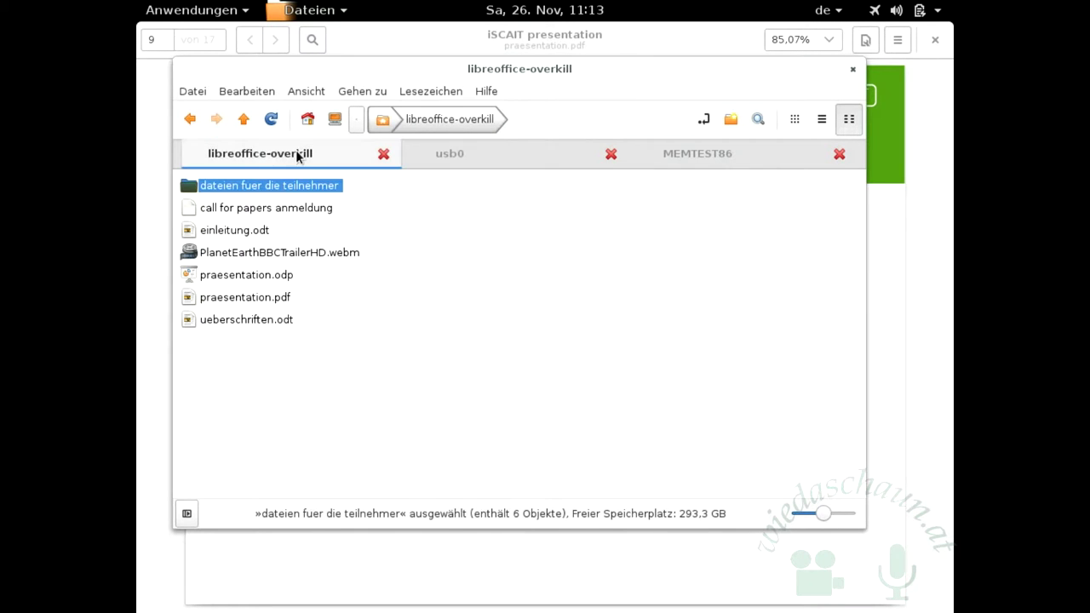
{"action": "left_click_drag", "start_coordinate": [281, 191], "coordinate": [534, 161]}
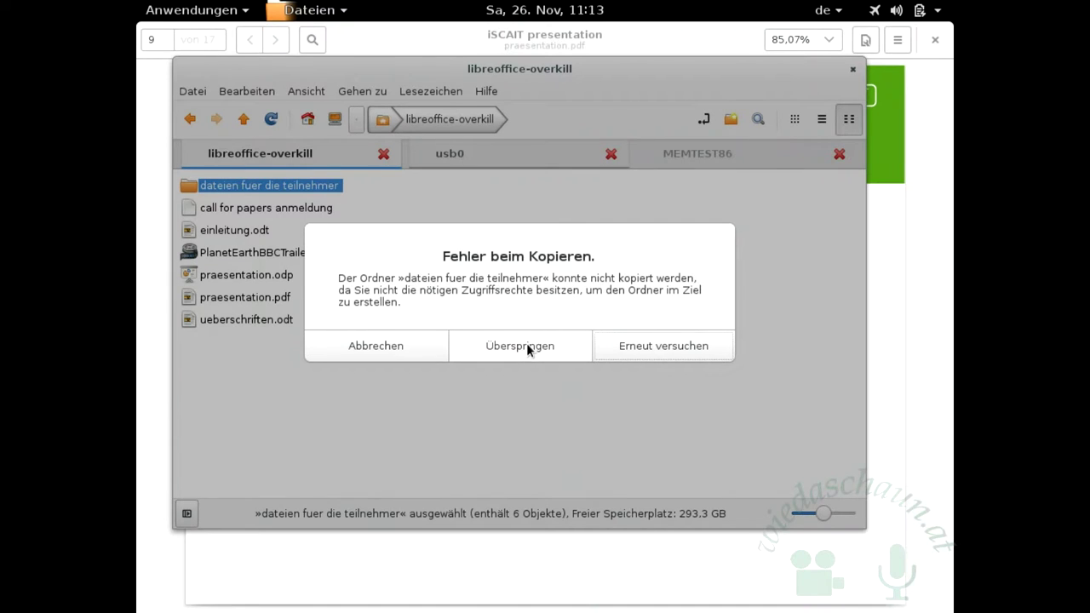
{"action": "left_click", "coordinate": [400, 349]}
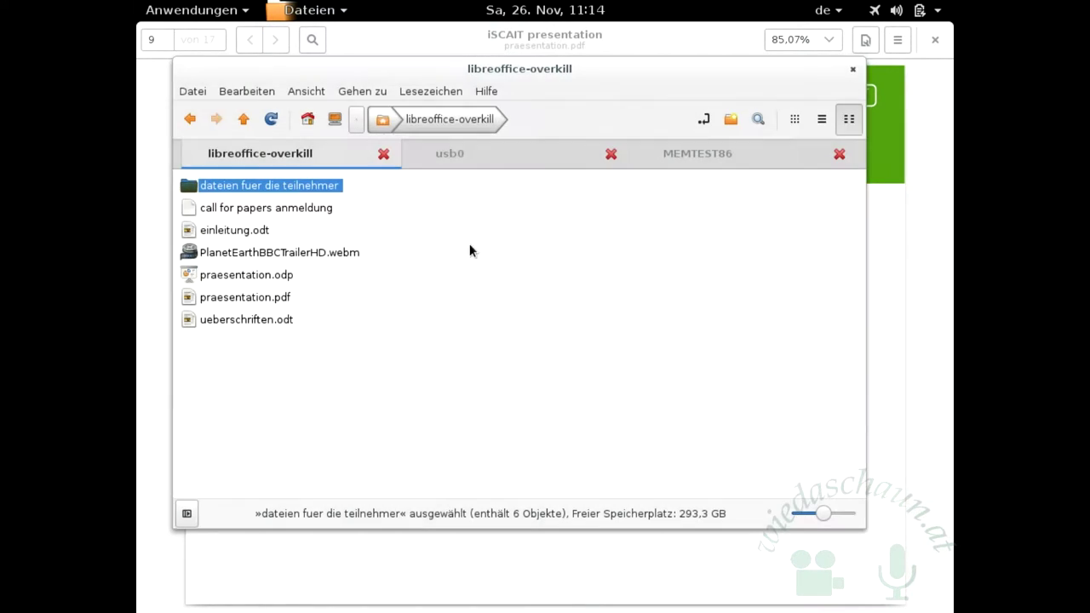
{"action": "left_click_drag", "start_coordinate": [244, 182], "coordinate": [463, 155]}
- Cancel the copy error, close both extra tabs, and return to the Document Viewer slides
{"action": "left_click", "coordinate": [391, 346]}
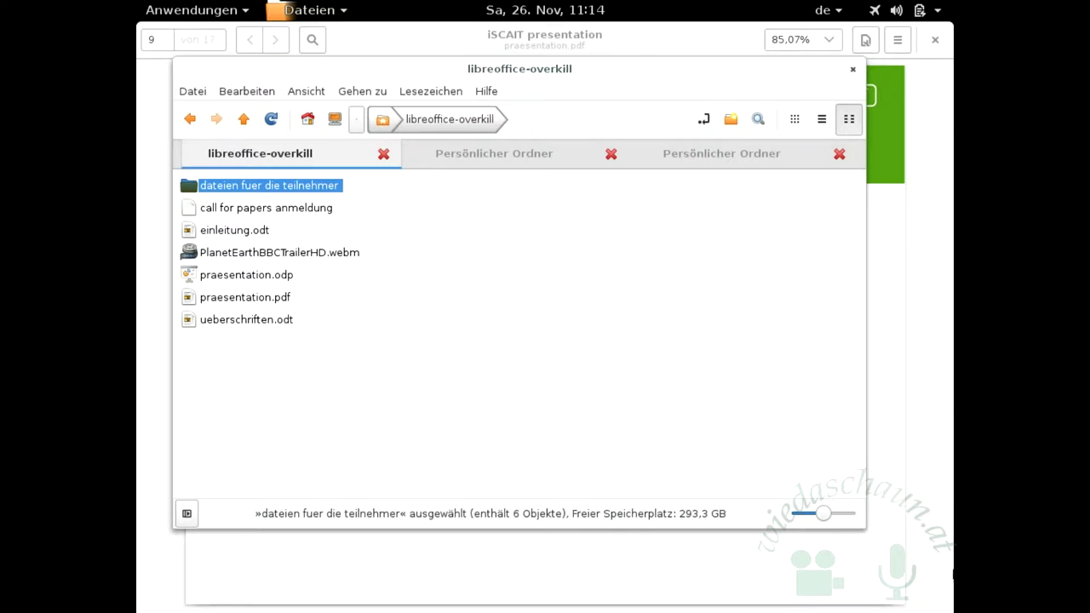
{"action": "left_click", "coordinate": [612, 155]}
{"action": "left_click", "coordinate": [840, 154]}
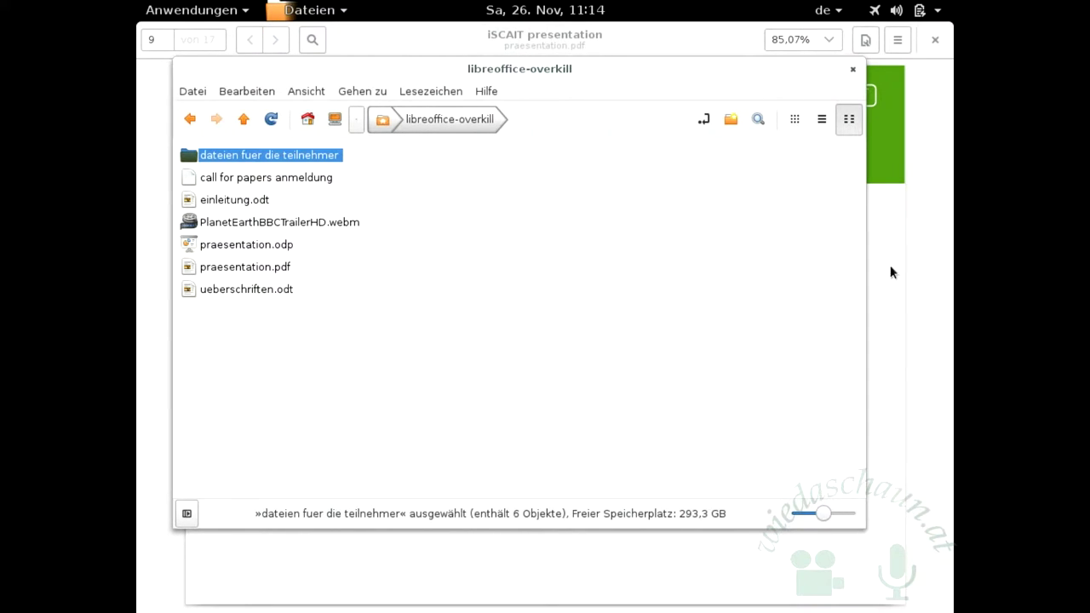
{"action": "left_click", "coordinate": [904, 244]}
- Go to the Download der Beispieldateien slide, then switch to the Files window
{"action": "key", "text": "Page_Up"}
{"action": "key", "text": "Page_Up"}
{"action": "key", "text": "Page_Up"}
{"action": "key", "text": "Page_Up"}
{"action": "key", "text": "Page_Up"}
{"action": "key", "text": "Page_Up"}
{"action": "key", "text": "Page_Up"}
{"action": "key", "text": "Page_Up"}
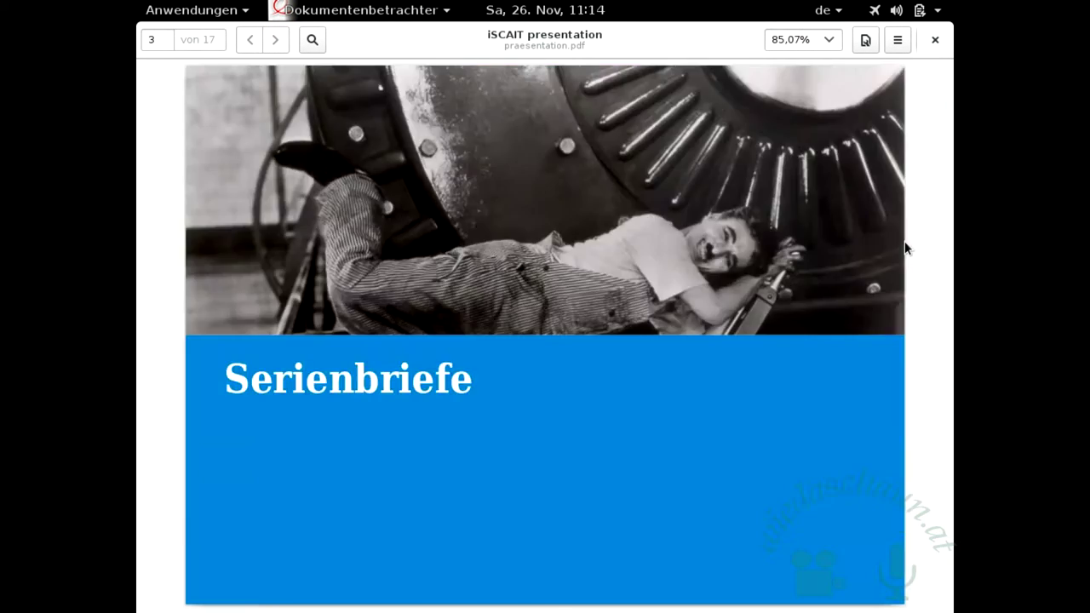
{"action": "key", "text": "Page_Down"}
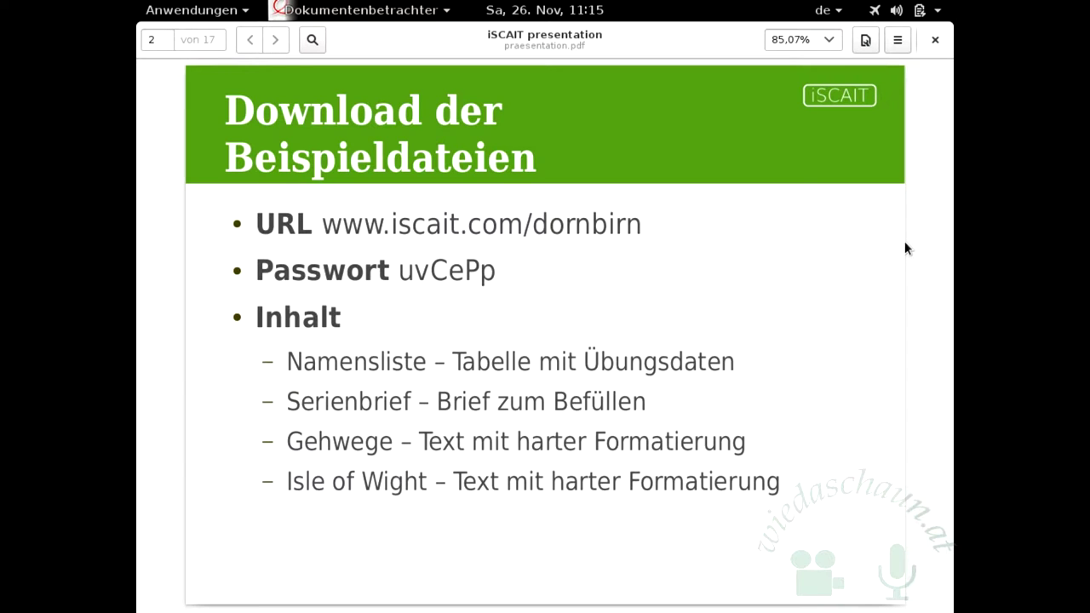
{"action": "key", "text": "alt+Tab"}
- Open the 2 GB JetFlash drive in a second tab and copy dateien fuer die teilnehmer onto it
{"action": "key", "text": "ctrl+t"}
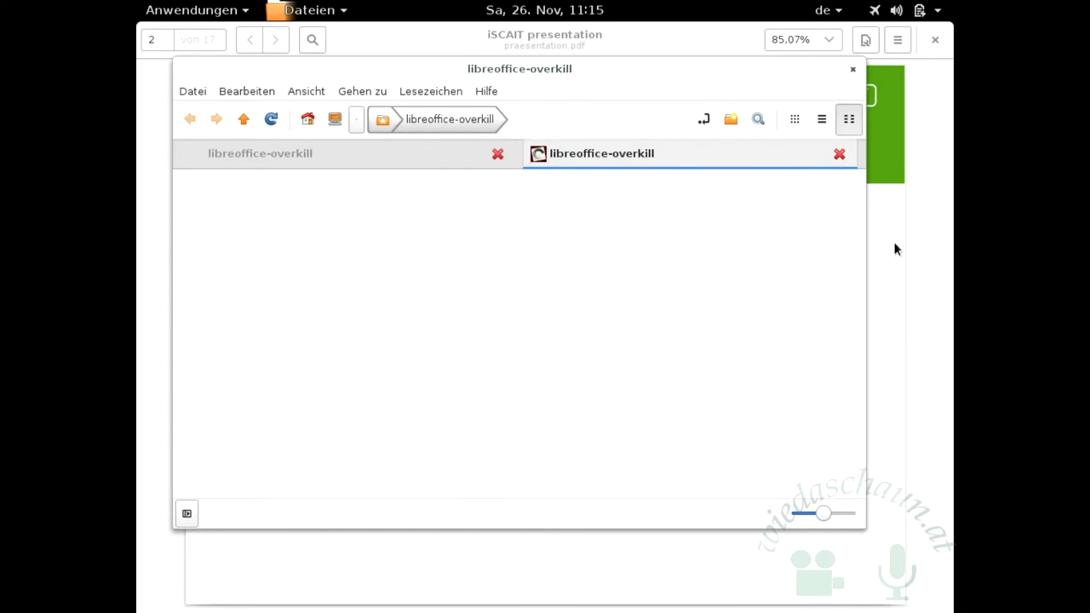
{"action": "left_click", "coordinate": [308, 92]}
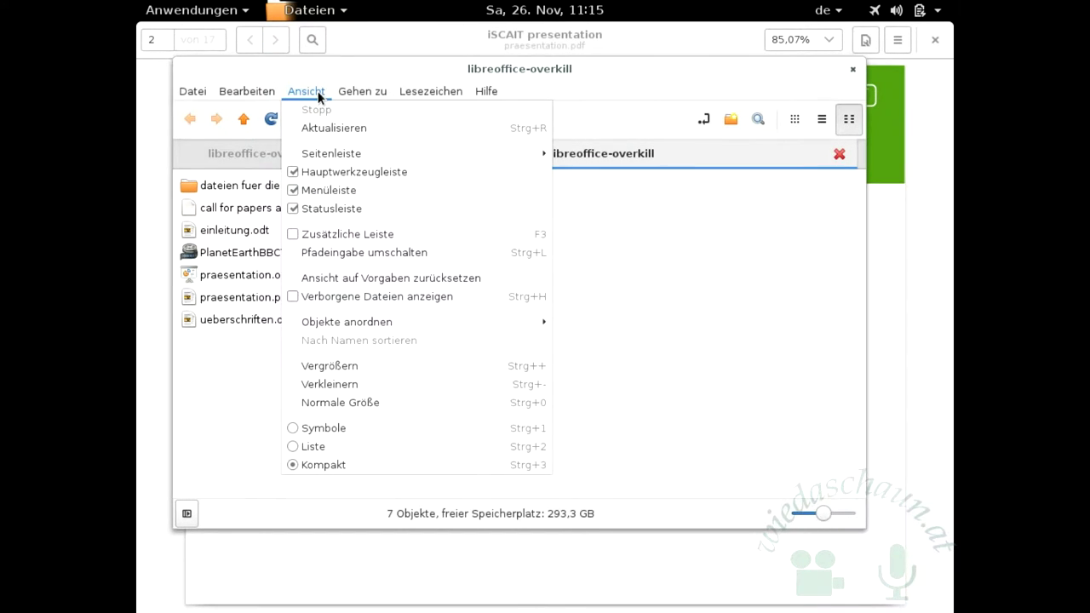
{"action": "left_click", "coordinate": [307, 90]}
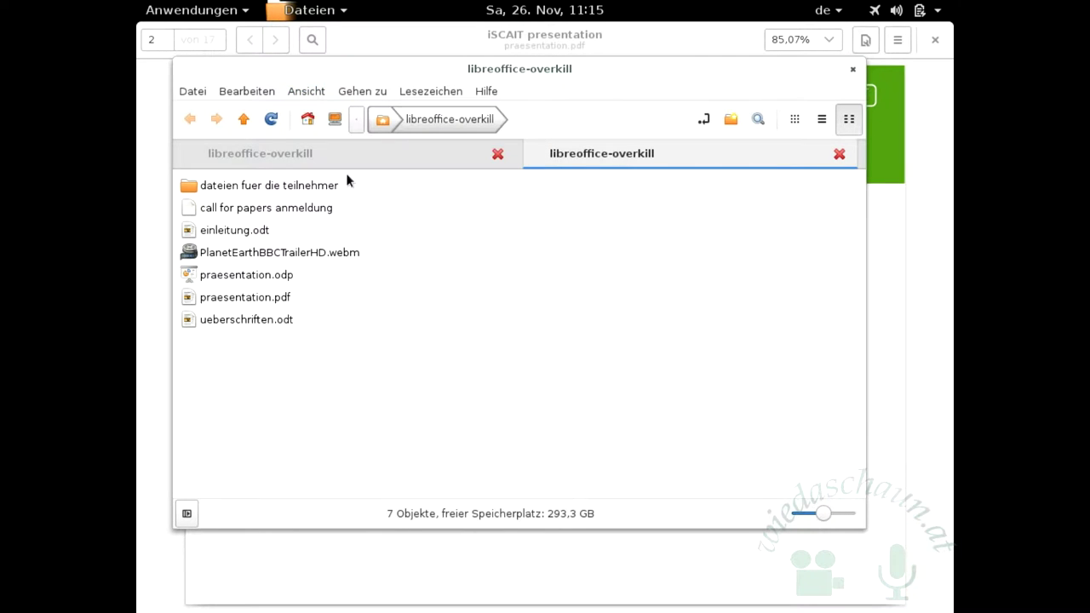
{"action": "left_click", "coordinate": [363, 90]}
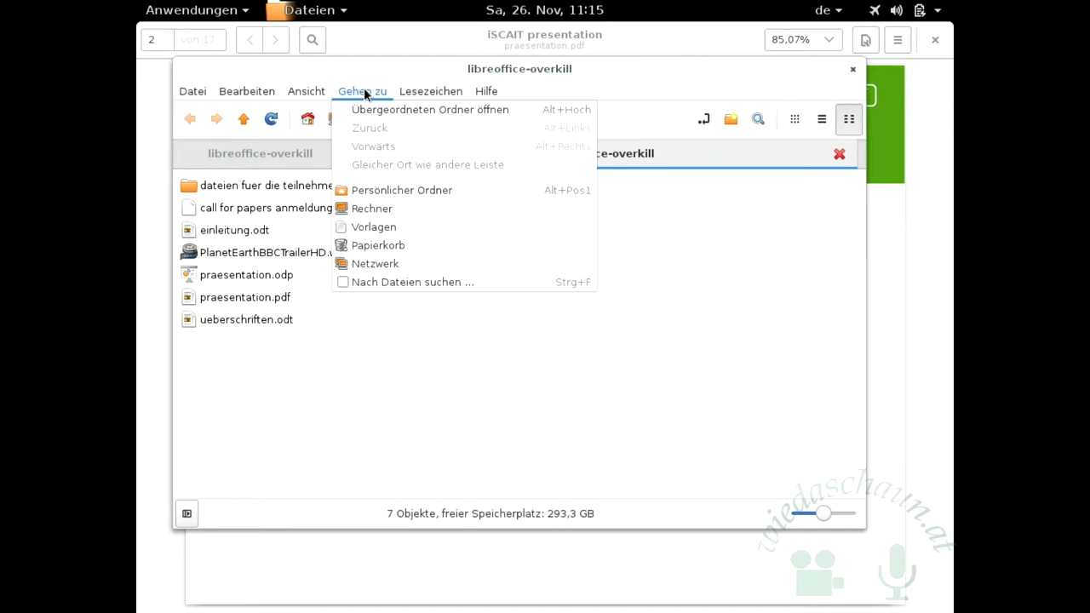
{"action": "left_click", "coordinate": [403, 211]}
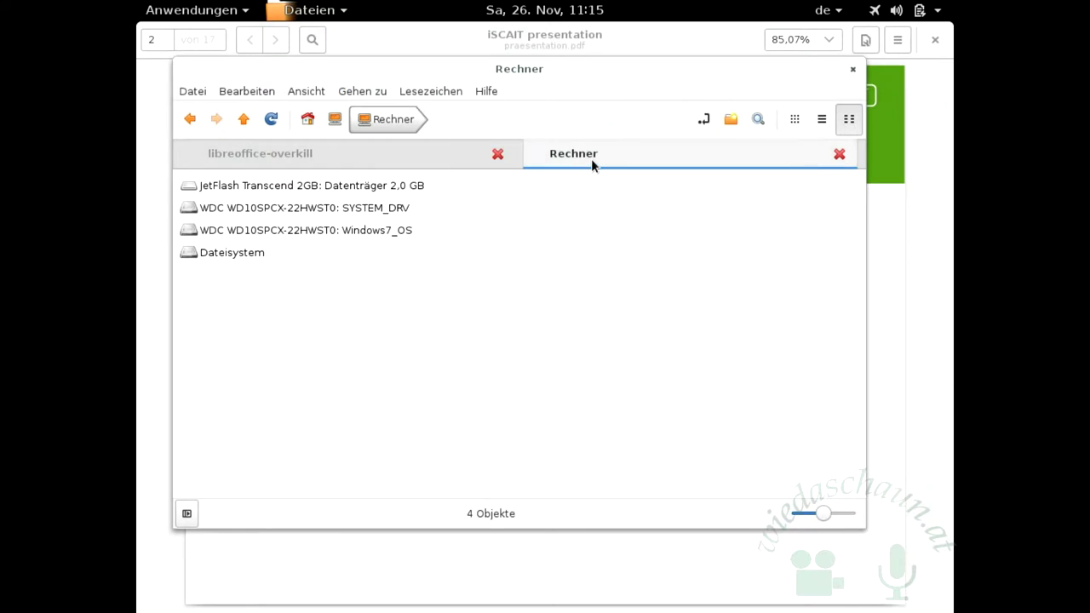
{"action": "double_click", "coordinate": [360, 186]}
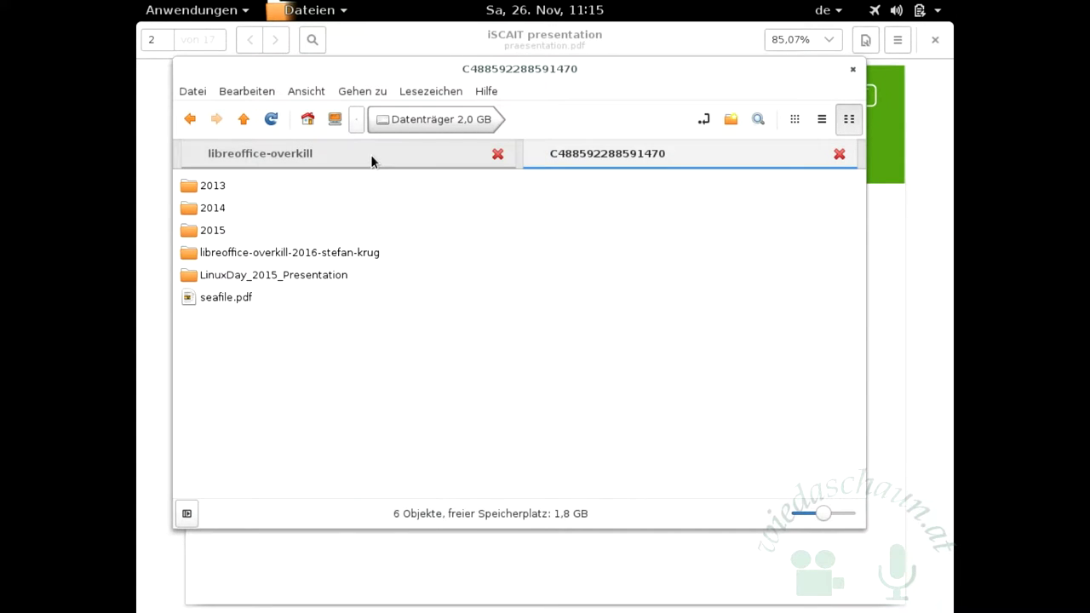
{"action": "left_click", "coordinate": [372, 159]}
{"action": "left_click_drag", "start_coordinate": [296, 189], "coordinate": [632, 163]}
{"action": "left_click", "coordinate": [633, 155]}
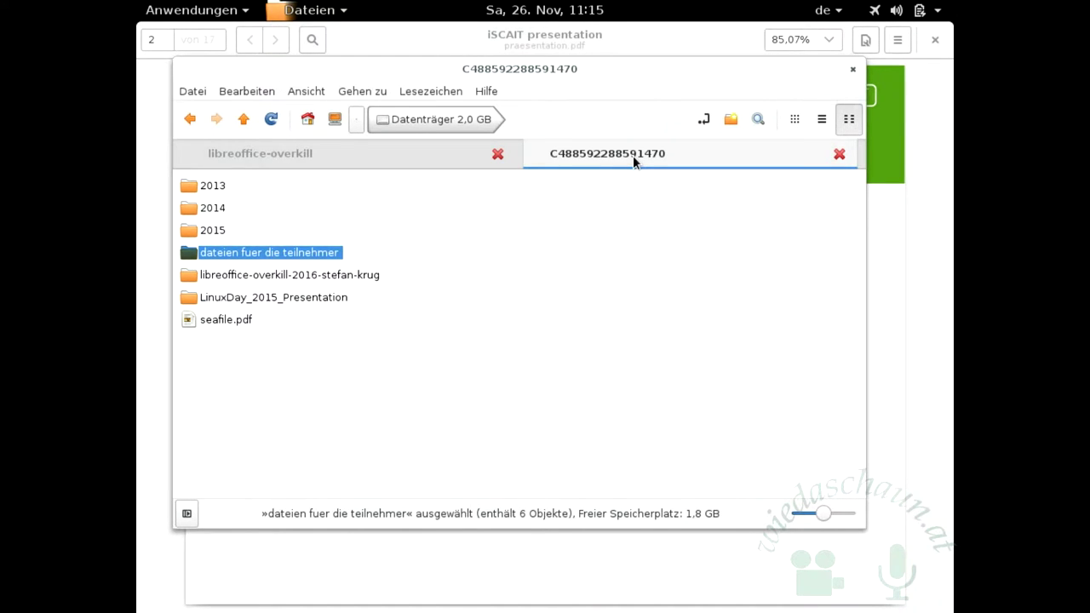
- Close the JetFlash drive tab and open gehwege.odt from the dateien fuer die teilnehmer folder
{"action": "left_click", "coordinate": [838, 154]}
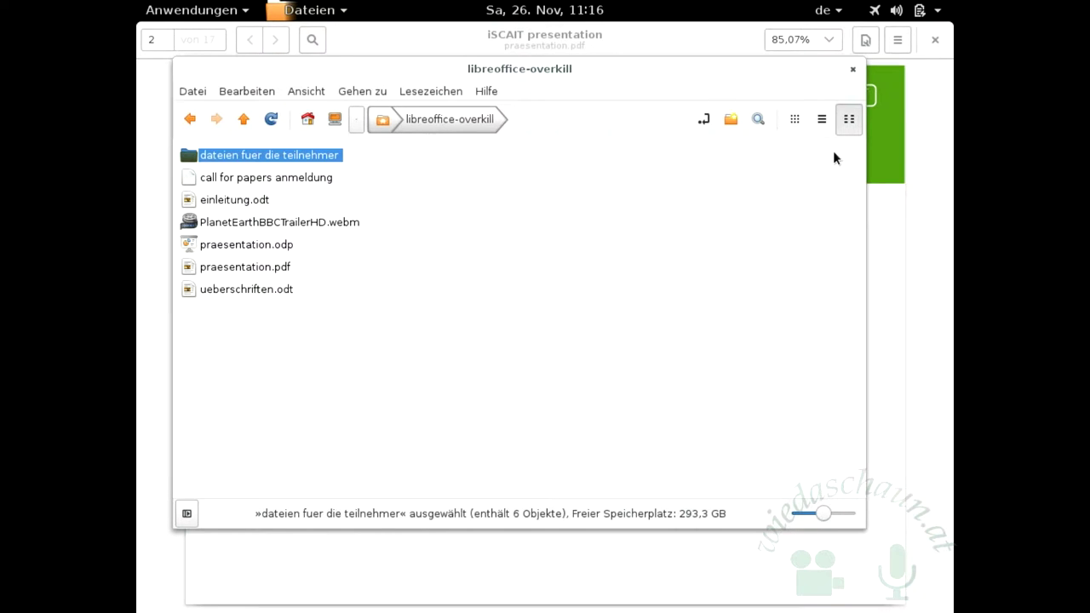
{"action": "double_click", "coordinate": [294, 157]}
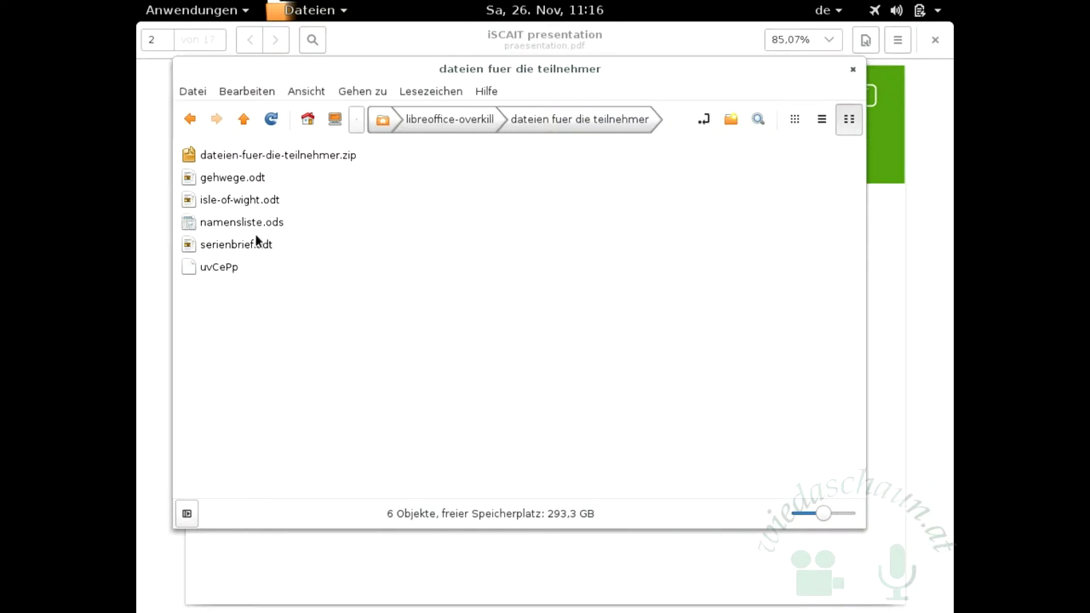
{"action": "double_click", "coordinate": [249, 180]}
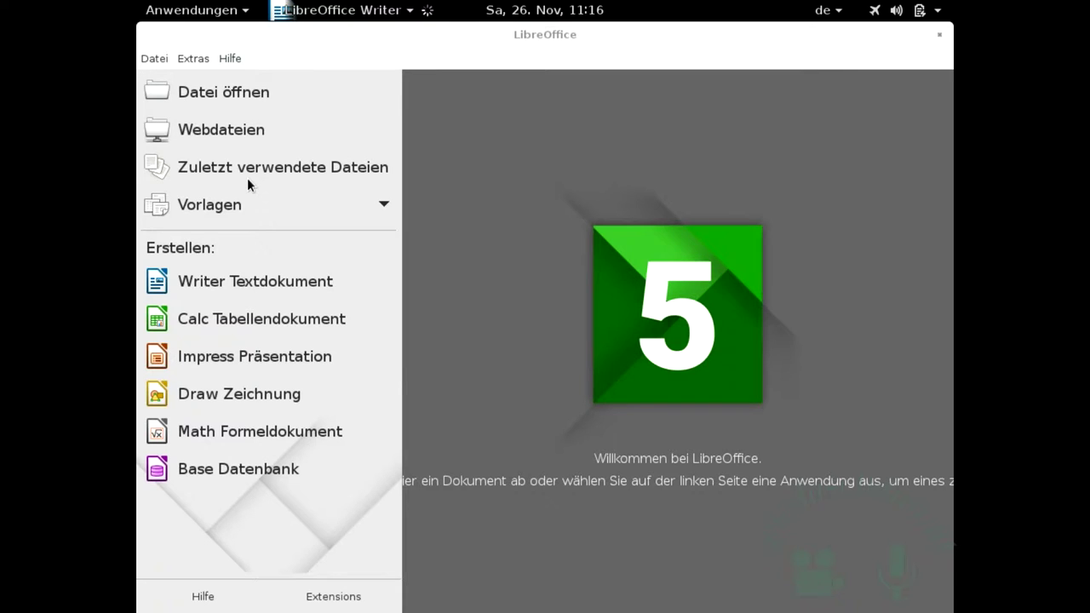
- Enter the document password to unlock gehwege.odt, then bring the presentation PDF back to the front
{"action": "mouse_move", "coordinate": [137, 1]}
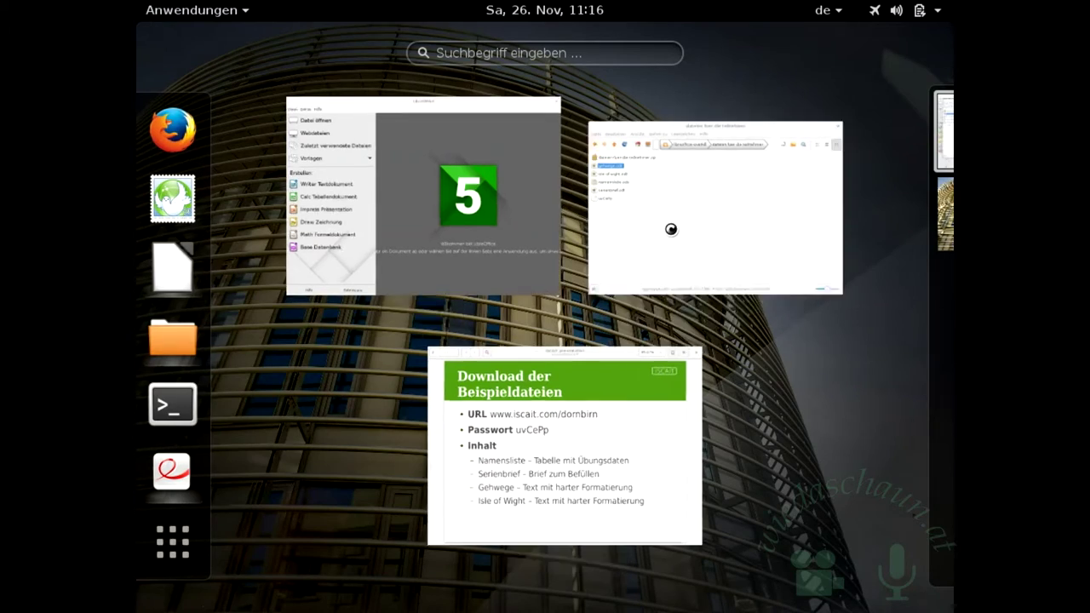
{"action": "left_click", "coordinate": [671, 229]}
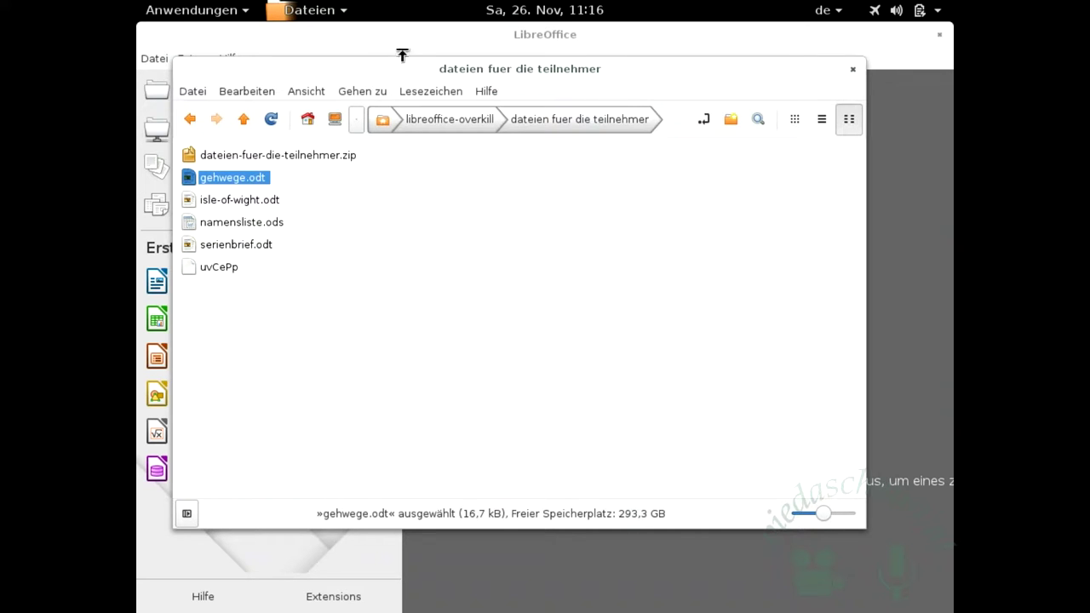
{"action": "type", "text": "*****"}
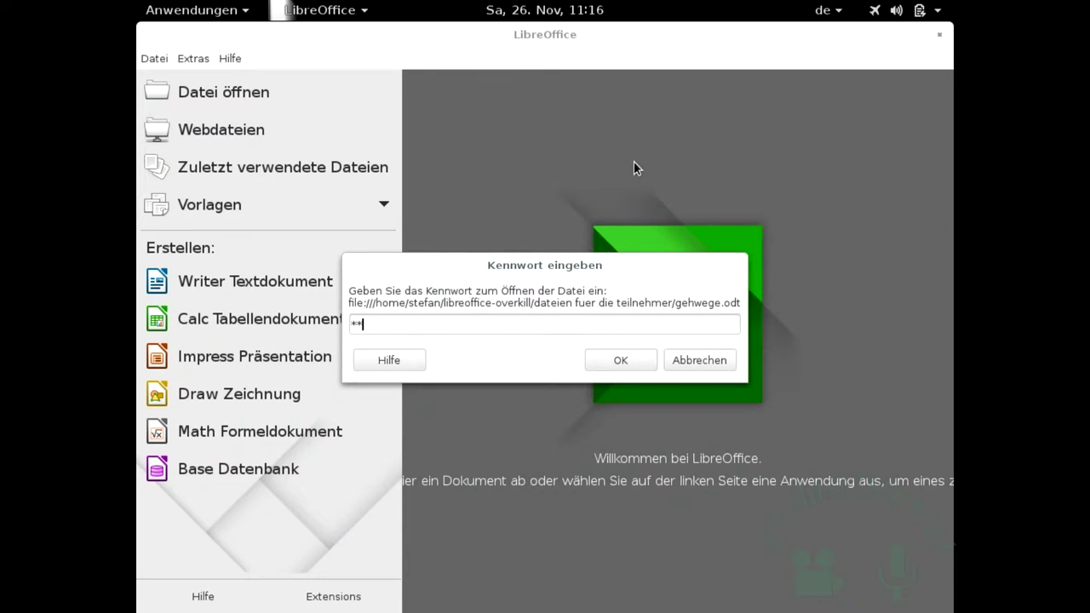
{"action": "type", "text": "*"}
{"action": "key", "text": "Return"}
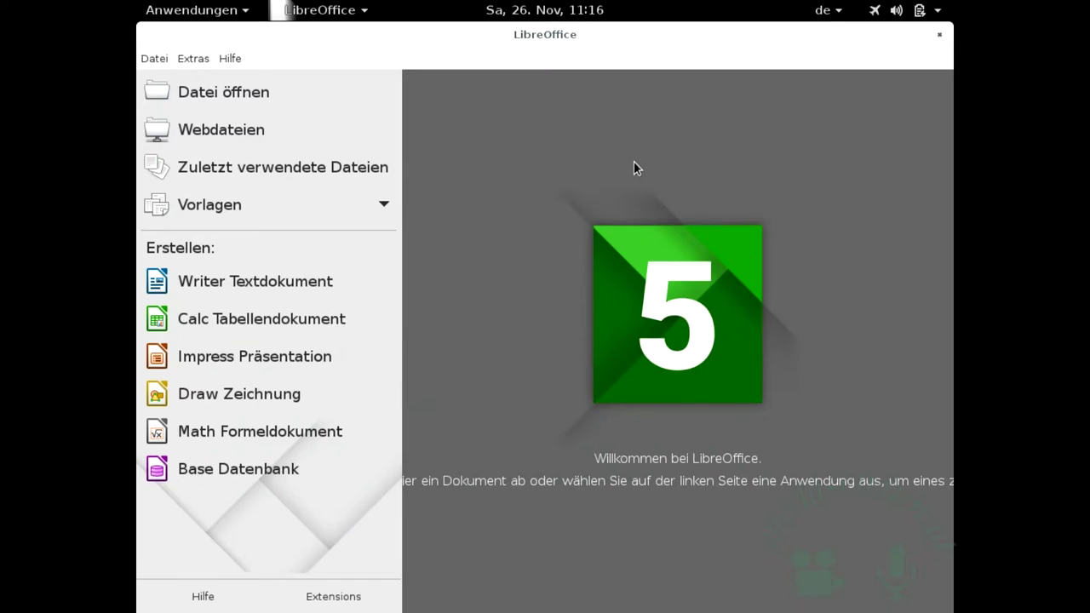
{"action": "key", "text": "super"}
{"action": "left_click", "coordinate": [640, 429]}
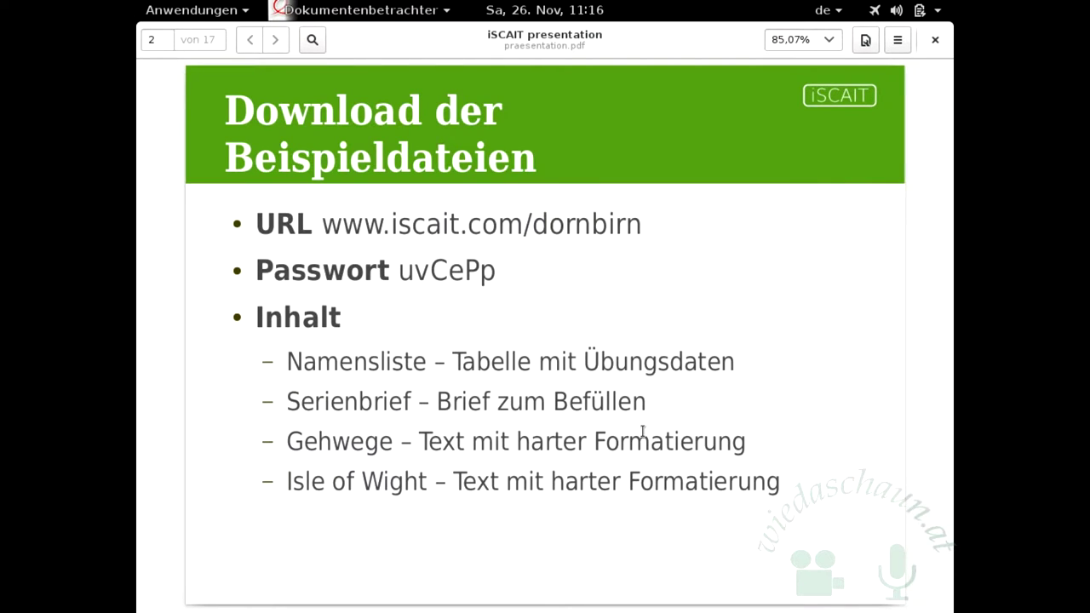
- Switch to gehwege.odt in Writer and scroll down to § 10 In-Kraft-Treten on the last page
{"action": "key", "text": "alt+Tab"}
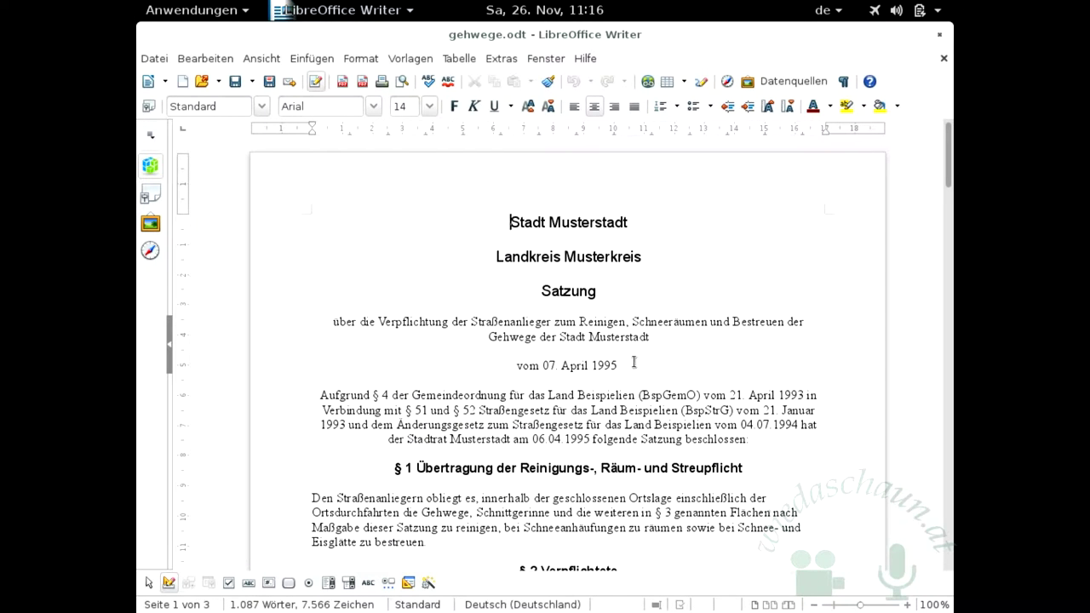
{"action": "scroll", "coordinate": [633, 363], "scroll_direction": "down", "scroll_amount": 2, "text": "ctrl"}
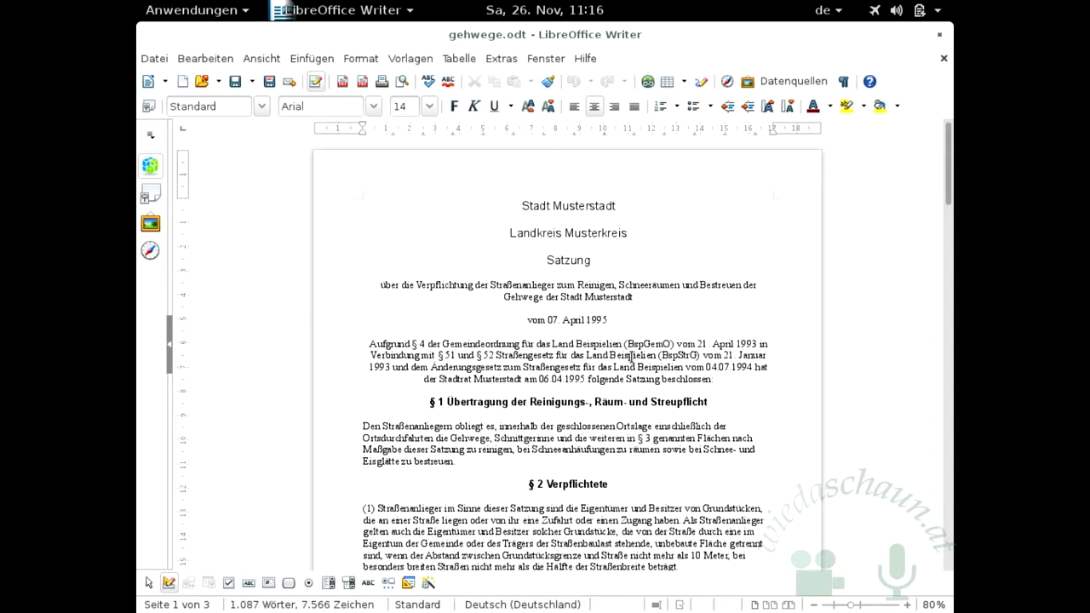
{"action": "scroll", "coordinate": [654, 367], "scroll_direction": "down", "scroll_amount": 5}
{"action": "scroll", "coordinate": [654, 367], "scroll_direction": "down", "scroll_amount": 15}
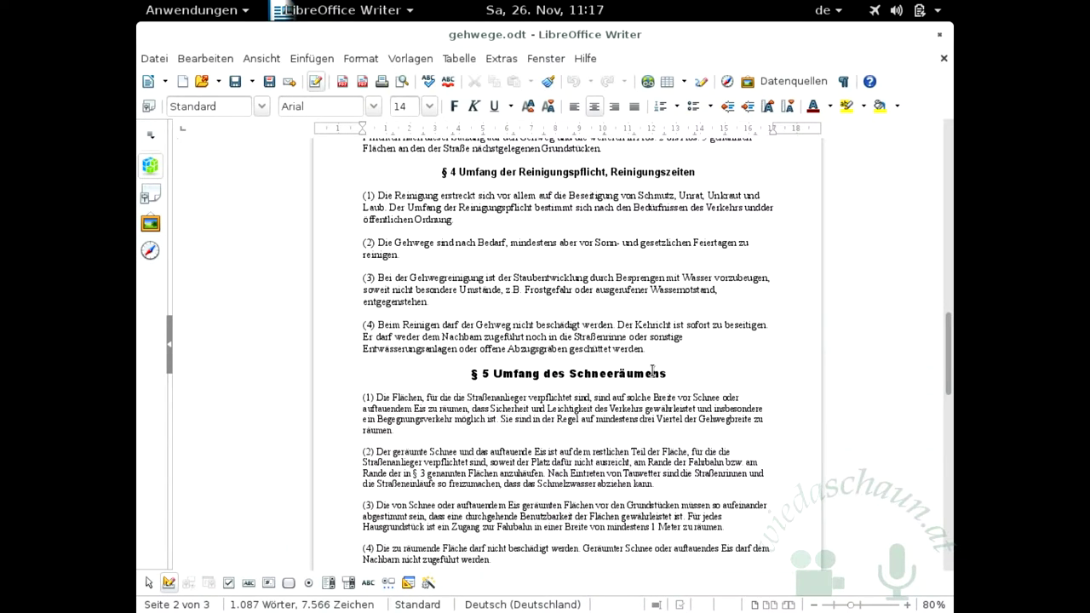
{"action": "scroll", "coordinate": [703, 413], "scroll_direction": "down", "scroll_amount": 3}
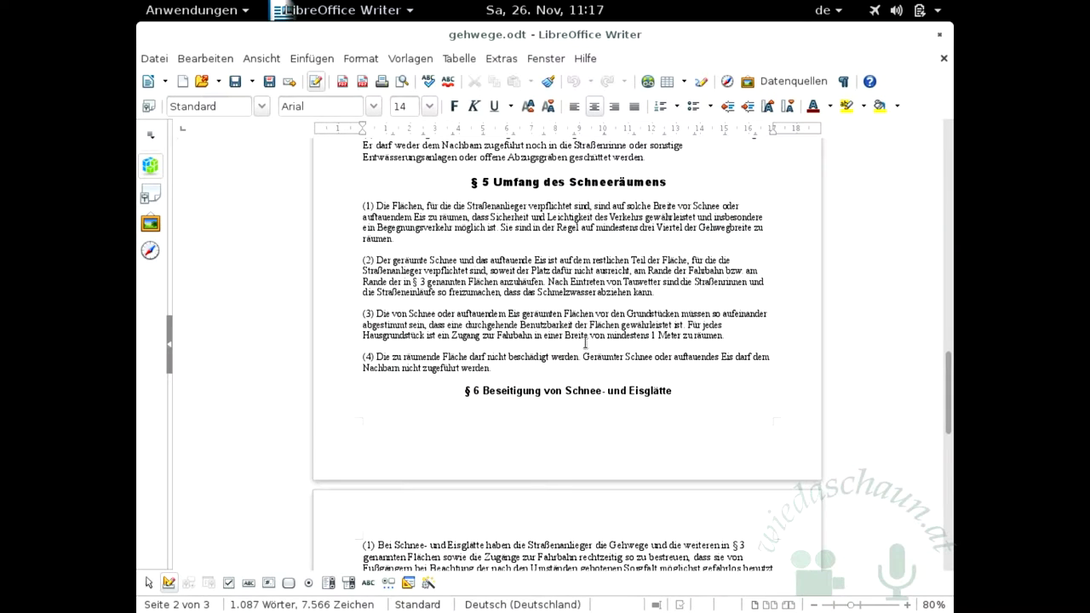
{"action": "scroll", "coordinate": [464, 298], "scroll_direction": "up", "scroll_amount": 2, "text": "ctrl"}
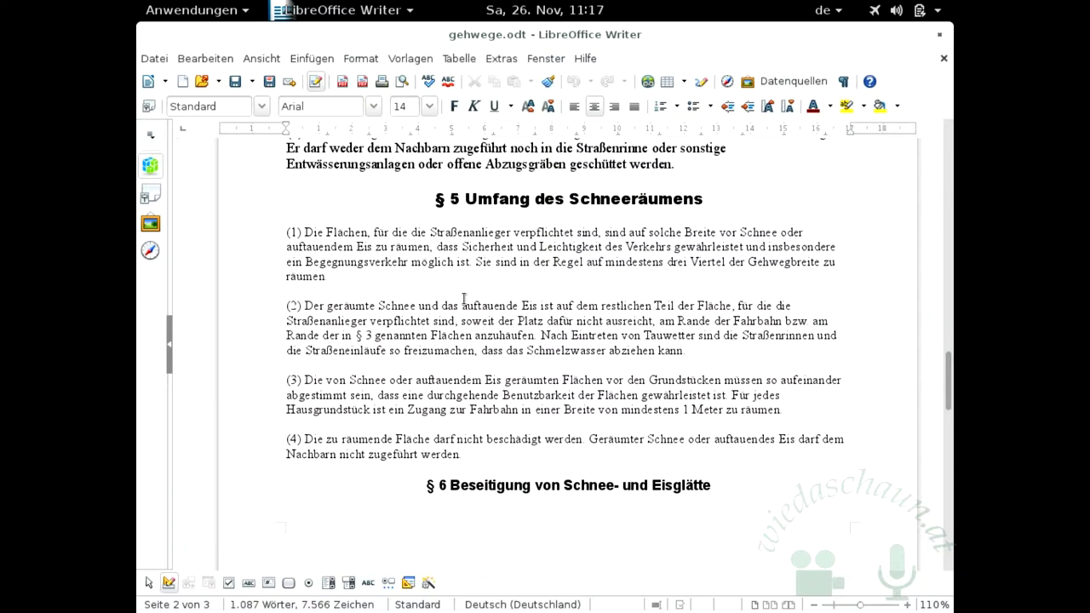
{"action": "scroll", "coordinate": [538, 293], "scroll_direction": "down", "scroll_amount": 8}
{"action": "scroll", "coordinate": [538, 287], "scroll_direction": "down", "scroll_amount": 10}
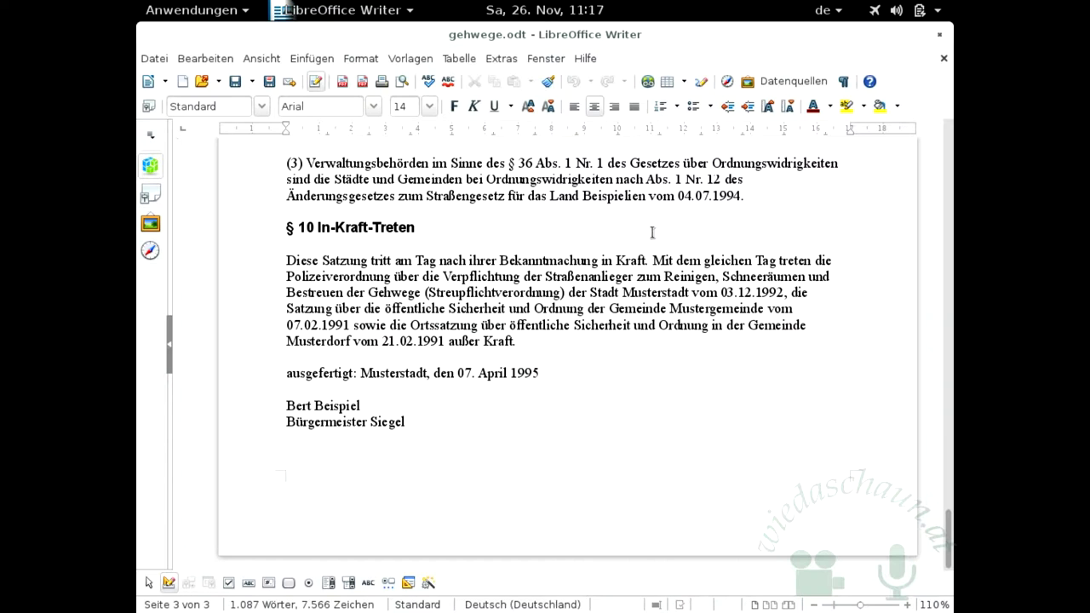
- Scroll through the statute from its end back toward the beginning
{"action": "scroll", "coordinate": [432, 215], "scroll_direction": "down", "scroll_amount": 5}
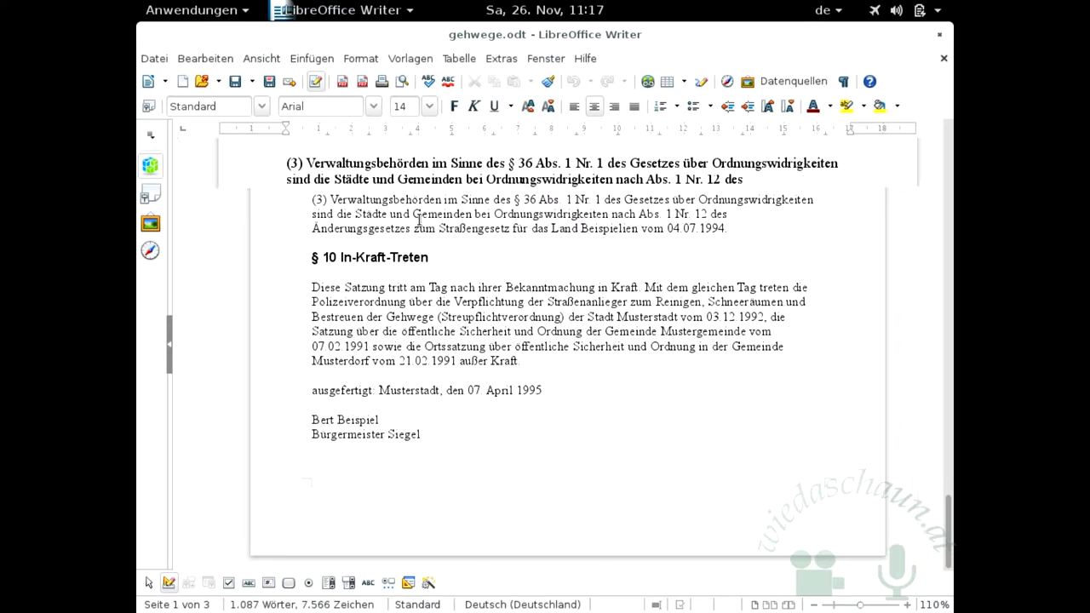
{"action": "scroll", "coordinate": [425, 220], "scroll_direction": "up", "scroll_amount": 1}
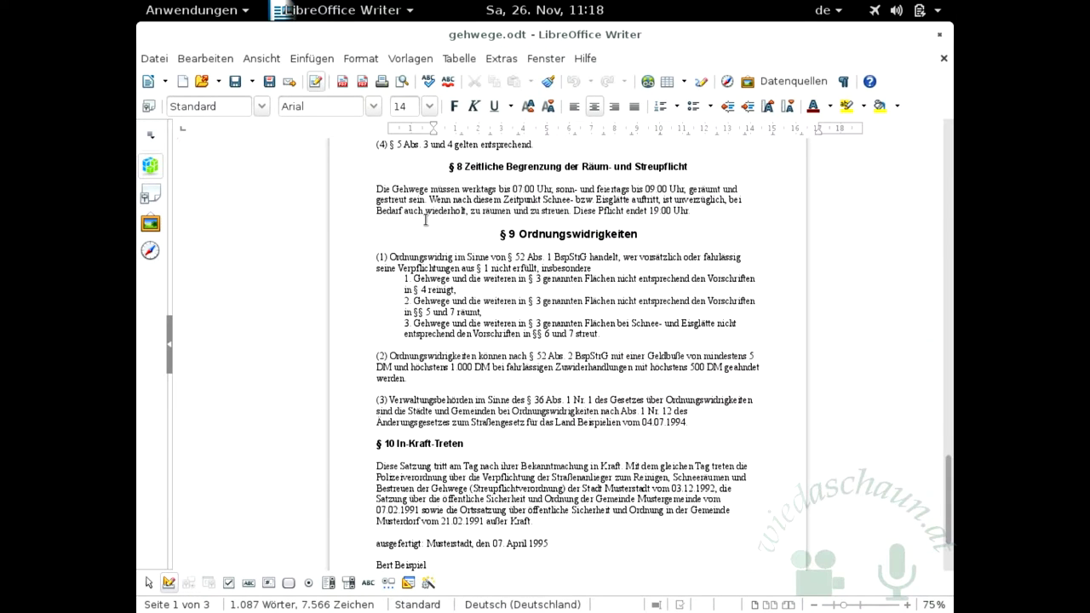
{"action": "scroll", "coordinate": [426, 220], "scroll_direction": "down", "scroll_amount": 3}
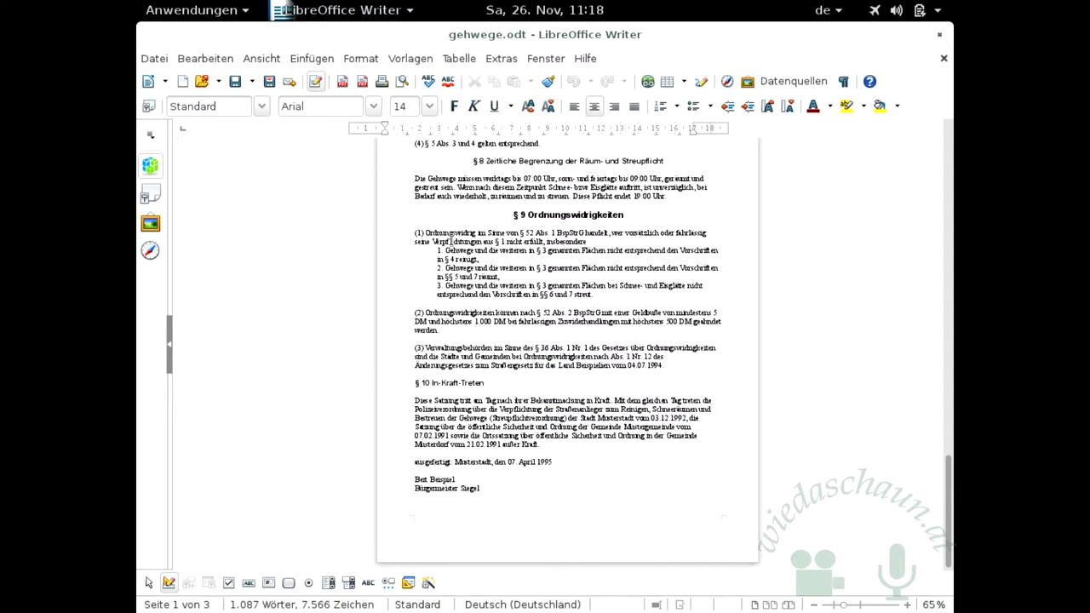
{"action": "scroll", "coordinate": [545, 389], "scroll_direction": "up", "scroll_amount": 6}
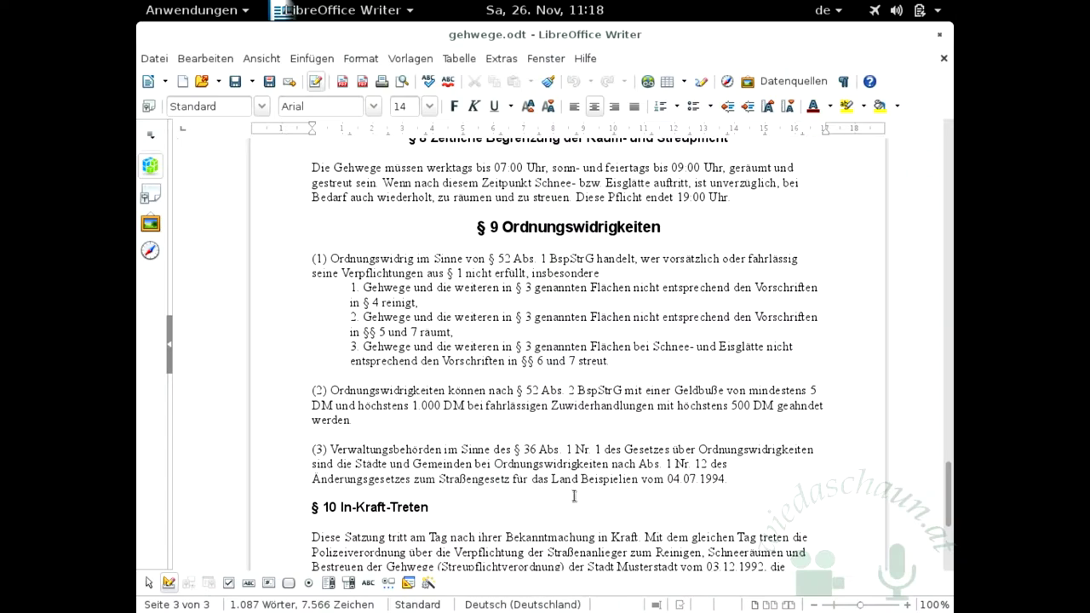
{"action": "scroll", "coordinate": [574, 496], "scroll_direction": "up", "scroll_amount": 10}
{"action": "scroll", "coordinate": [574, 495], "scroll_direction": "up", "scroll_amount": 10}
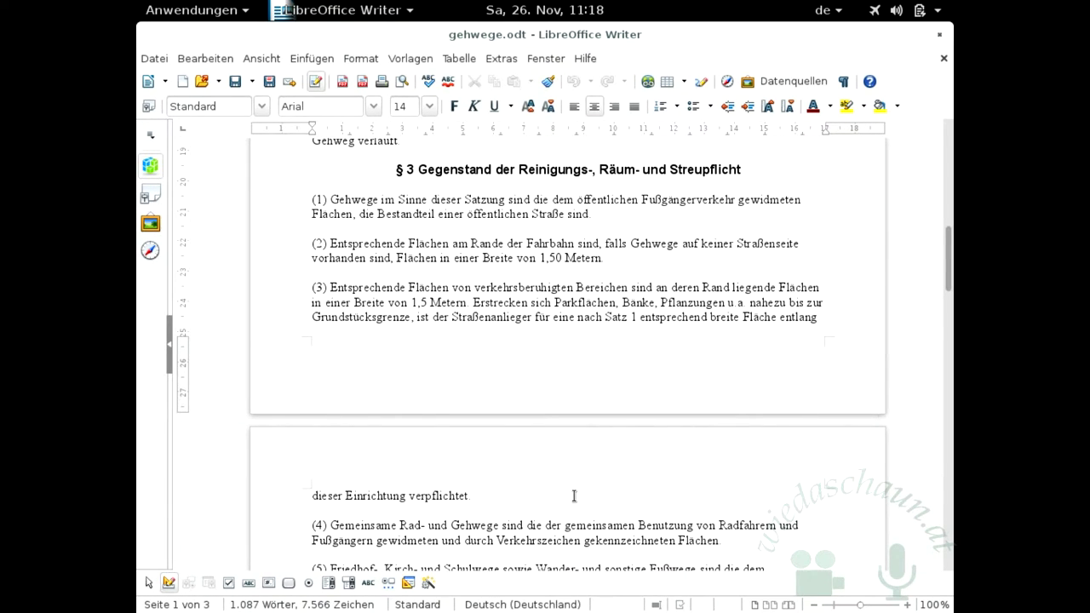
{"action": "scroll", "coordinate": [574, 495], "scroll_direction": "up", "scroll_amount": 10}
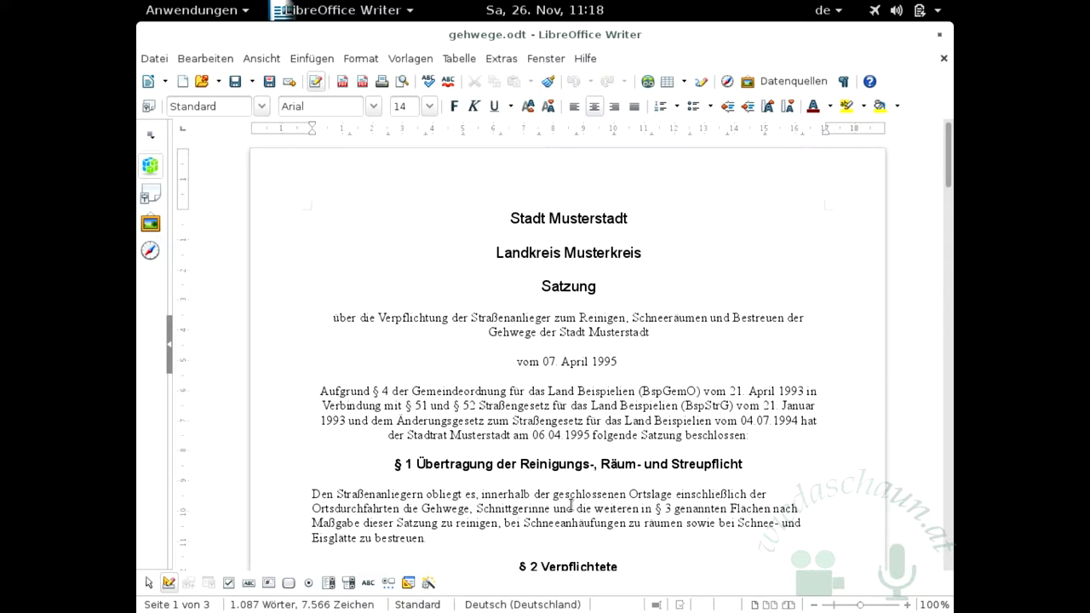
- Inspect the § 5 body text formatting, then return to page one's title lines
{"action": "scroll", "coordinate": [481, 407], "scroll_direction": "down", "scroll_amount": 10}
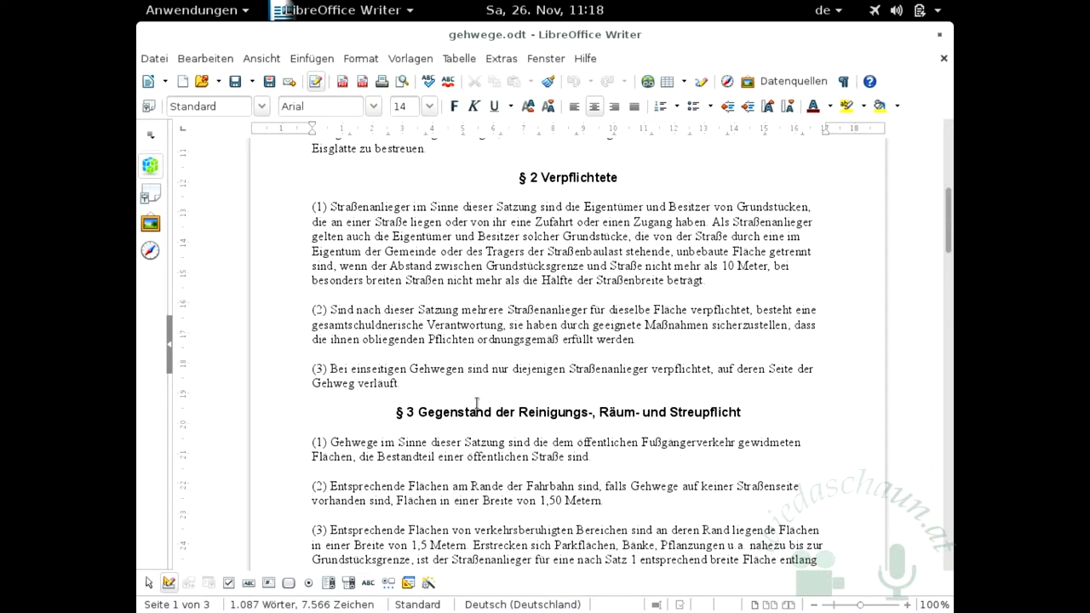
{"action": "scroll", "coordinate": [429, 443], "scroll_direction": "down", "scroll_amount": 7}
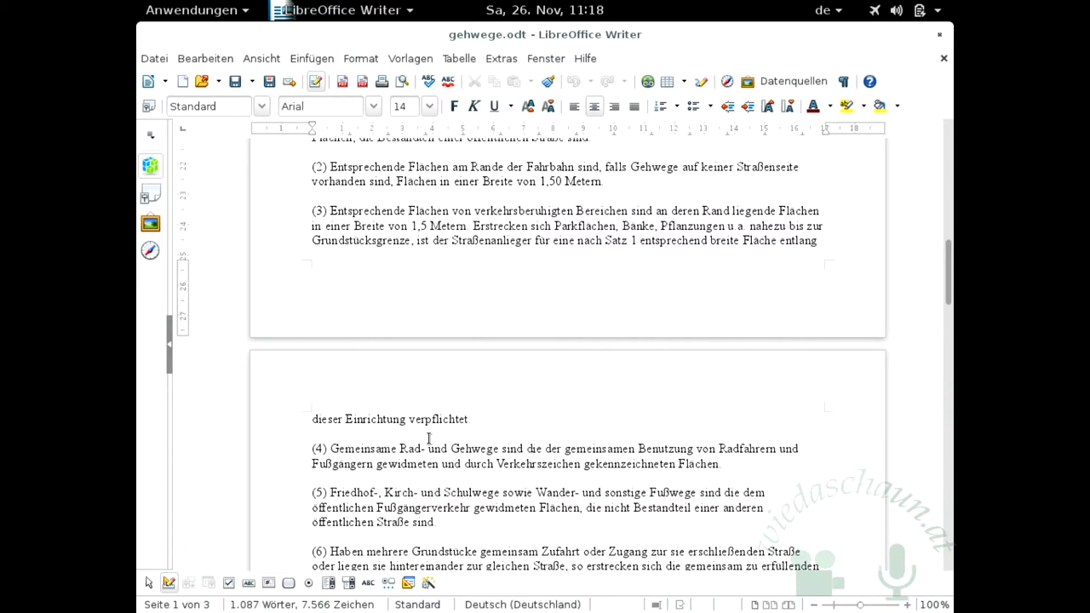
{"action": "scroll", "coordinate": [429, 439], "scroll_direction": "down", "scroll_amount": 8}
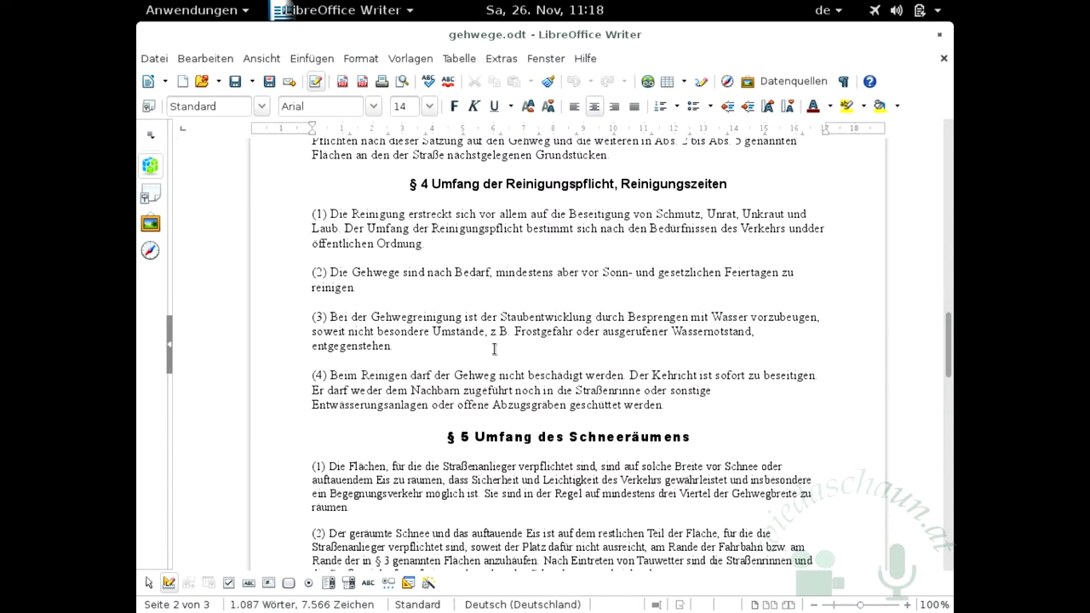
{"action": "scroll", "coordinate": [494, 349], "scroll_direction": "down", "scroll_amount": 3}
{"action": "left_click", "coordinate": [465, 317]}
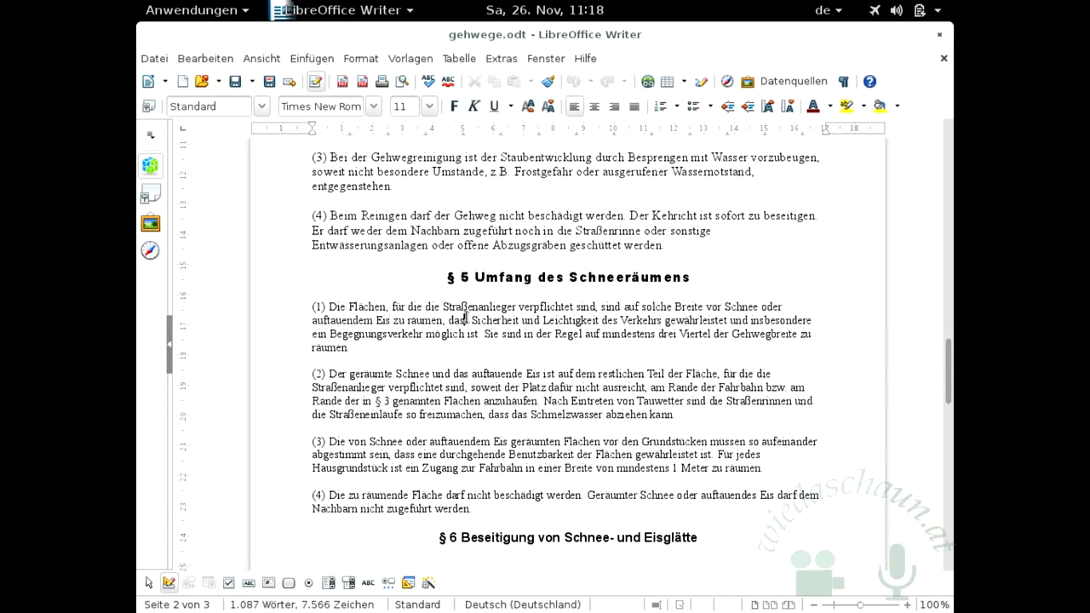
{"action": "scroll", "coordinate": [468, 315], "scroll_direction": "up", "scroll_amount": 10}
{"action": "scroll", "coordinate": [473, 305], "scroll_direction": "up", "scroll_amount": 15}
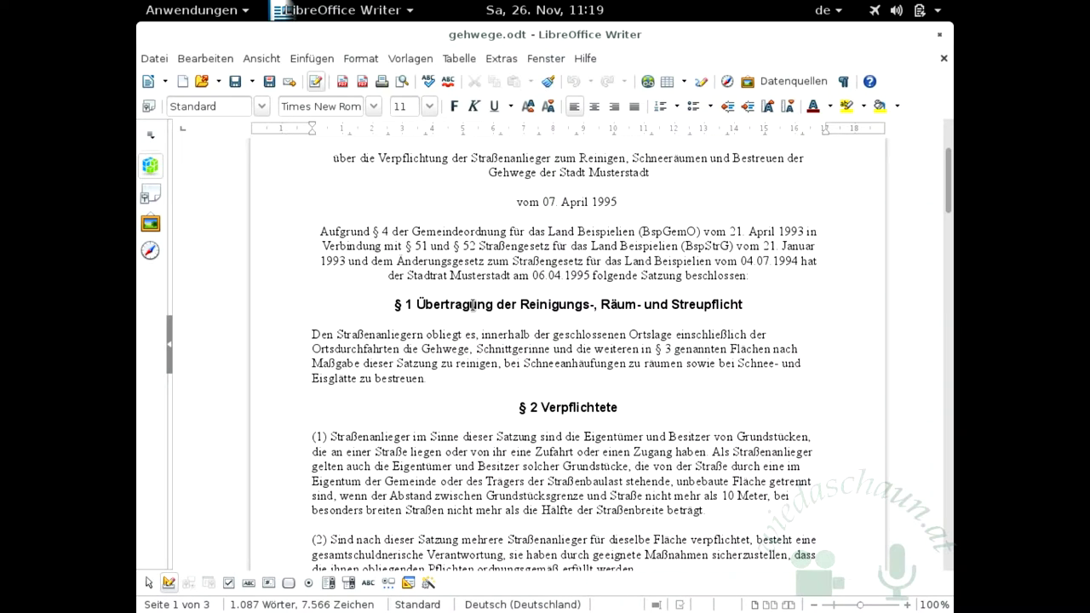
{"action": "scroll", "coordinate": [473, 306], "scroll_direction": "up", "scroll_amount": 3}
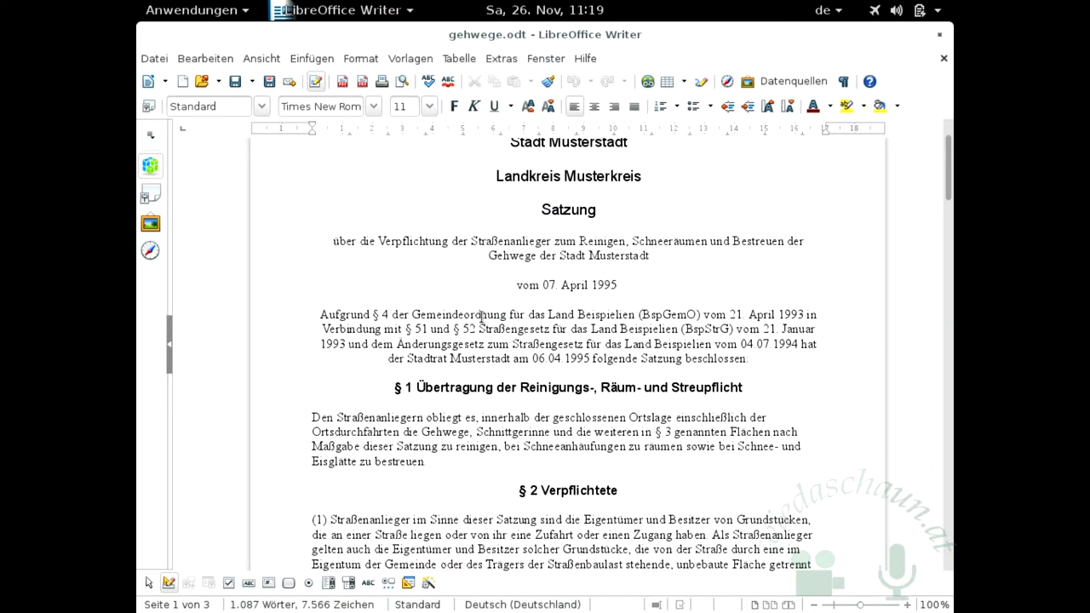
{"action": "left_click", "coordinate": [535, 180]}
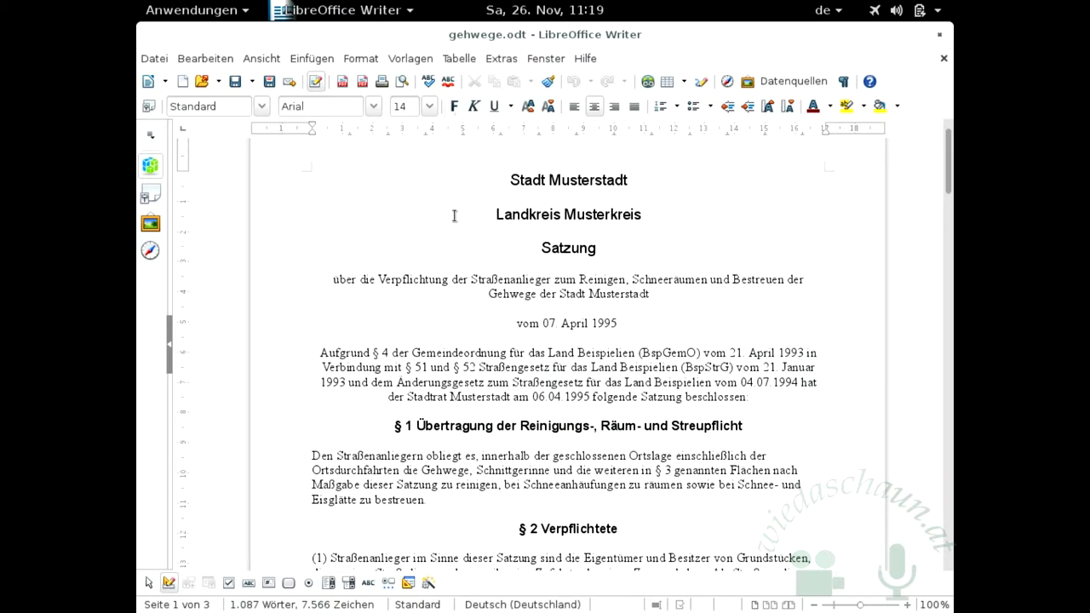
{"action": "left_click", "coordinate": [510, 294]}
{"action": "left_click", "coordinate": [581, 247]}
- Format the date line 'vom 07. April 1995' as bold Arial 14 pt
{"action": "left_click_drag", "start_coordinate": [619, 328], "coordinate": [455, 321]}
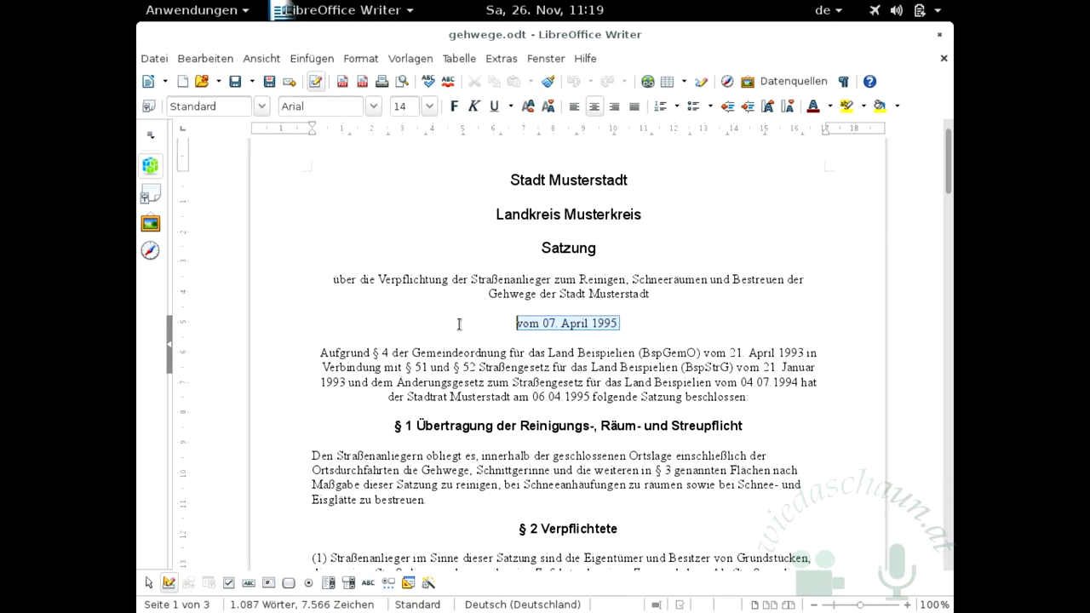
{"action": "left_click", "coordinate": [454, 105]}
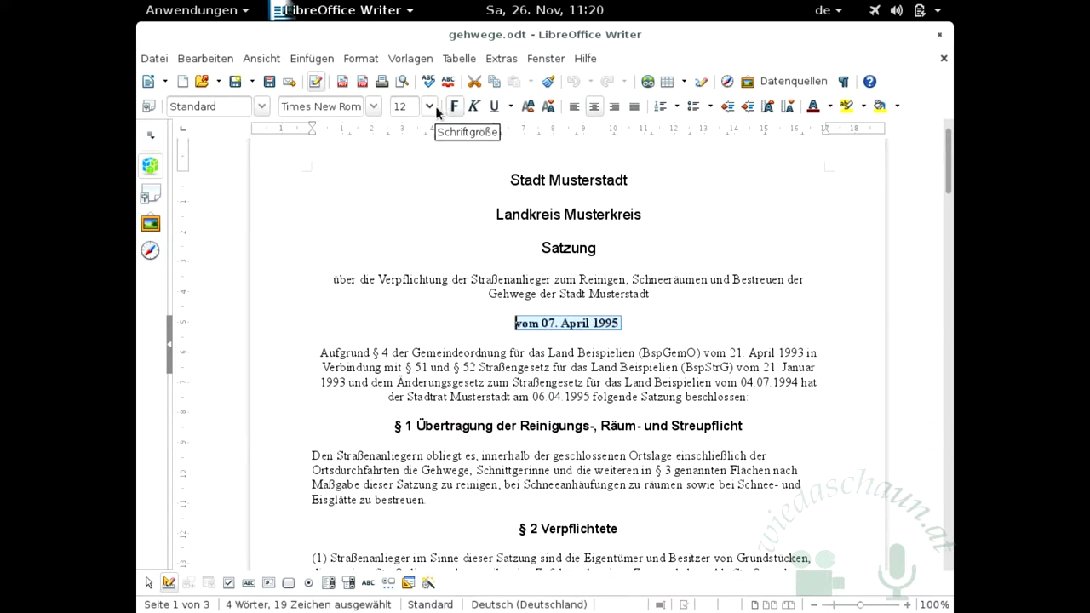
{"action": "left_click", "coordinate": [430, 106]}
{"action": "left_click", "coordinate": [410, 201]}
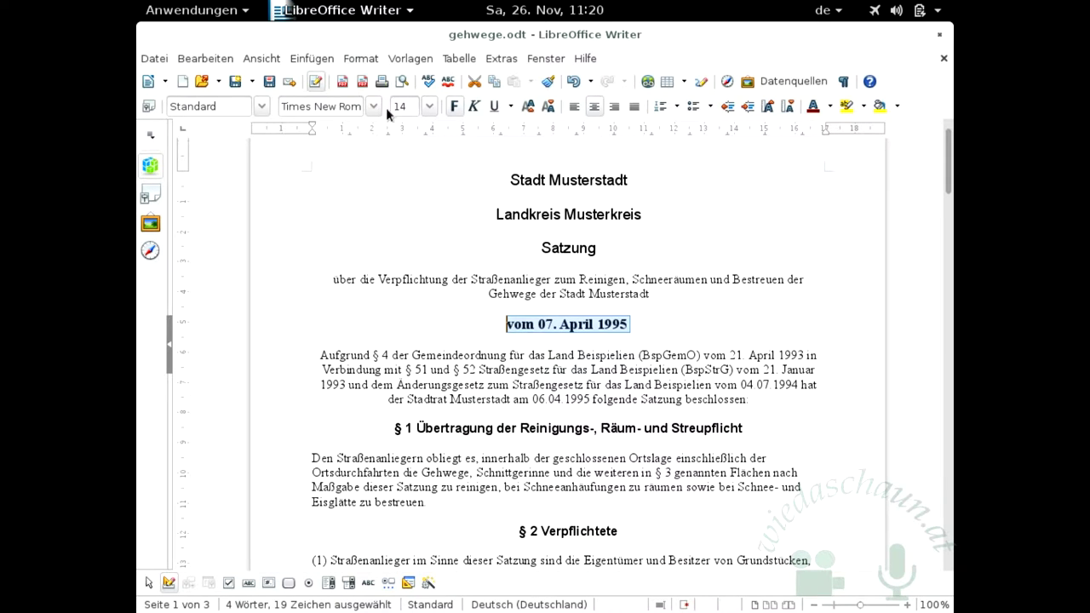
{"action": "left_click", "coordinate": [375, 107]}
{"action": "left_click", "coordinate": [366, 148]}
{"action": "left_click", "coordinate": [586, 356]}
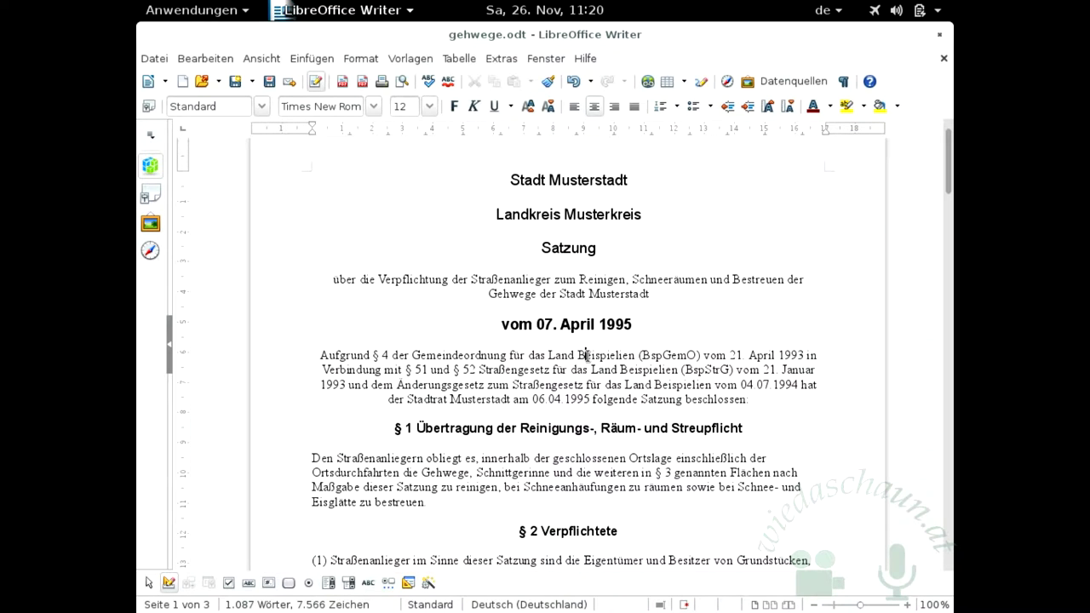
- Scroll down to § 5 and place the caret in its paragraph (2)
{"action": "scroll", "coordinate": [586, 355], "scroll_direction": "down", "scroll_amount": 15}
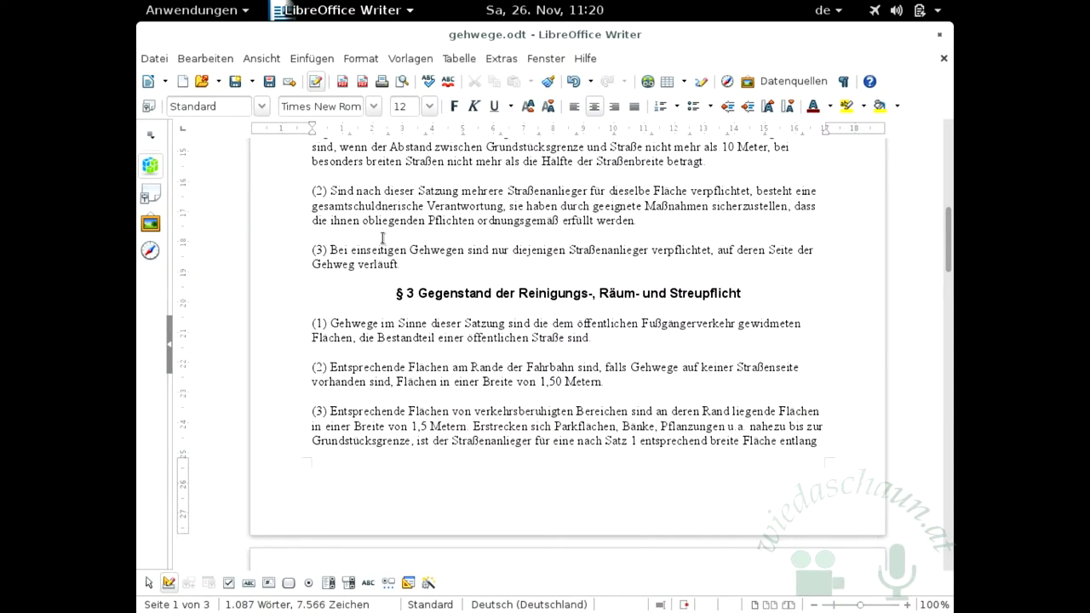
{"action": "scroll", "coordinate": [385, 238], "scroll_direction": "down", "scroll_amount": 15}
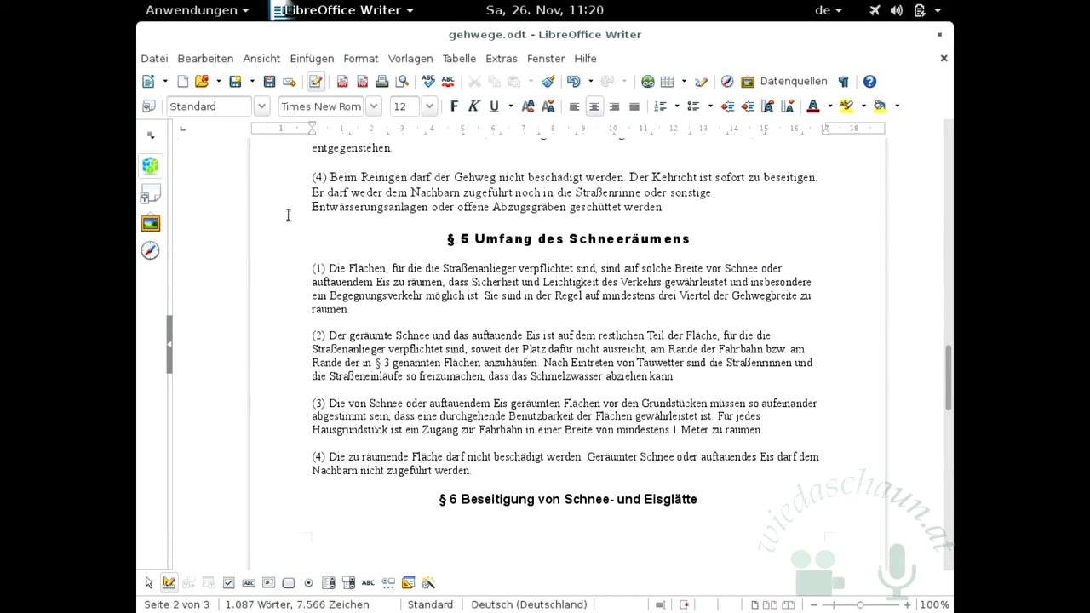
{"action": "left_click", "coordinate": [380, 376]}
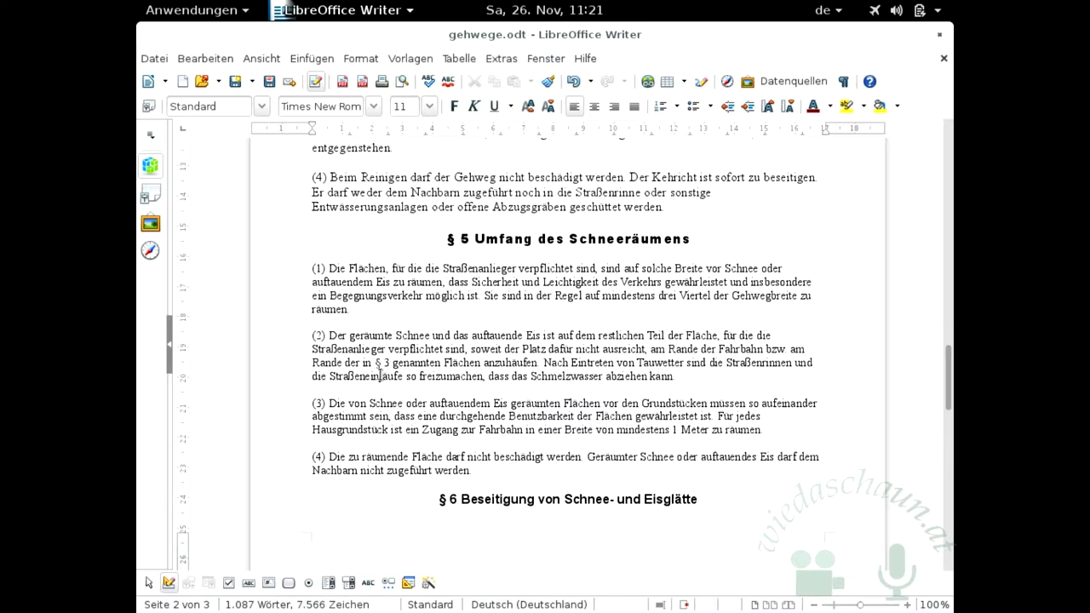
{"action": "left_click", "coordinate": [380, 376]}
- Show slide 9 'Gute Formatierung' of praesentation.pdf in Document Viewer
{"action": "key", "text": "alt+Tab"}
{"action": "scroll", "coordinate": [416, 300], "scroll_direction": "down", "scroll_amount": 8}
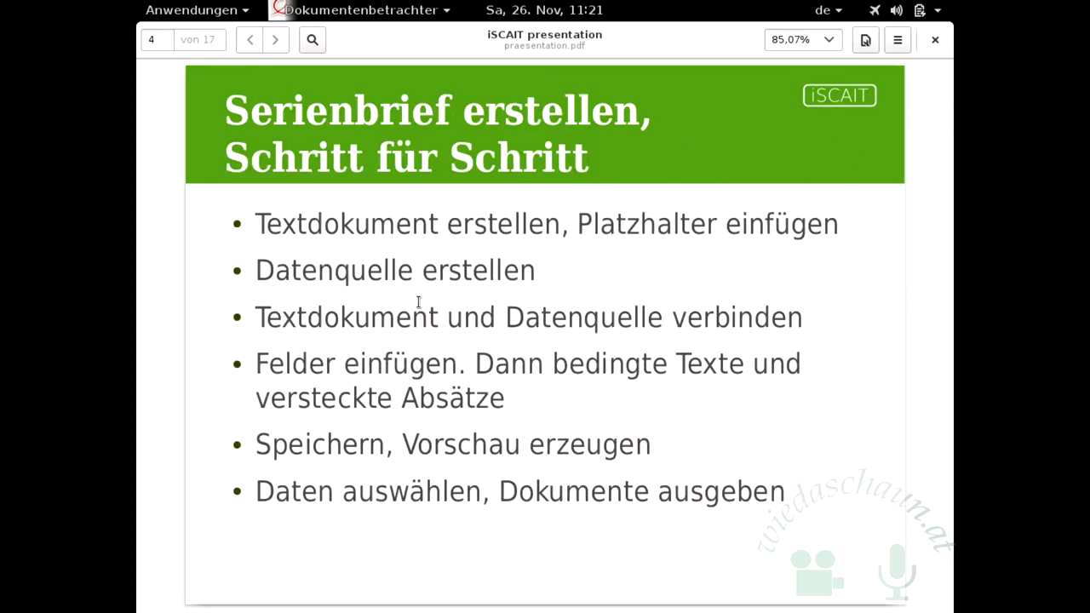
{"action": "scroll", "coordinate": [418, 300], "scroll_direction": "up", "scroll_amount": 1}
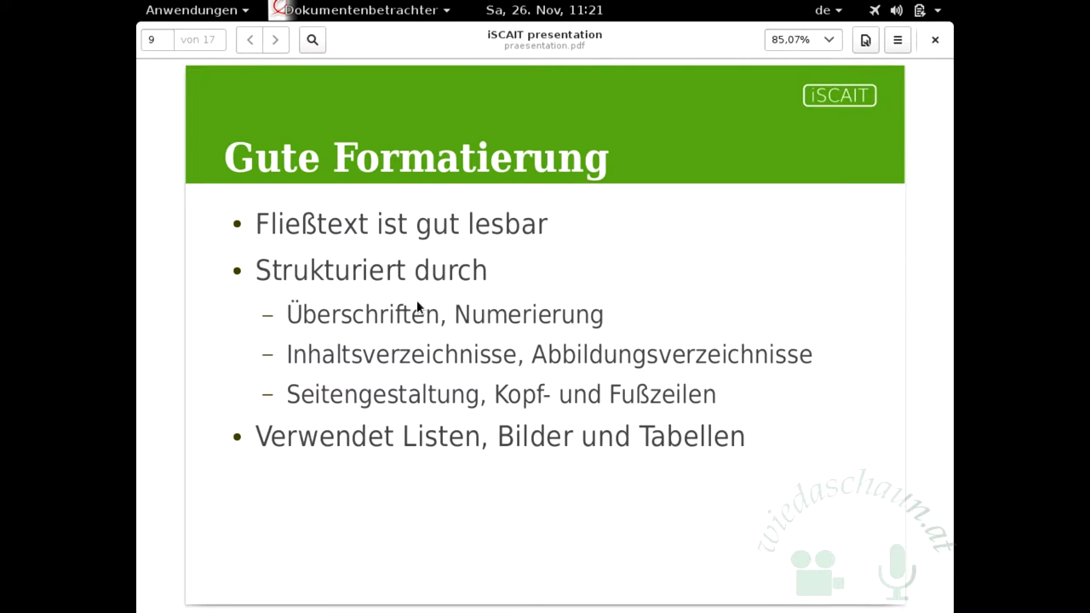
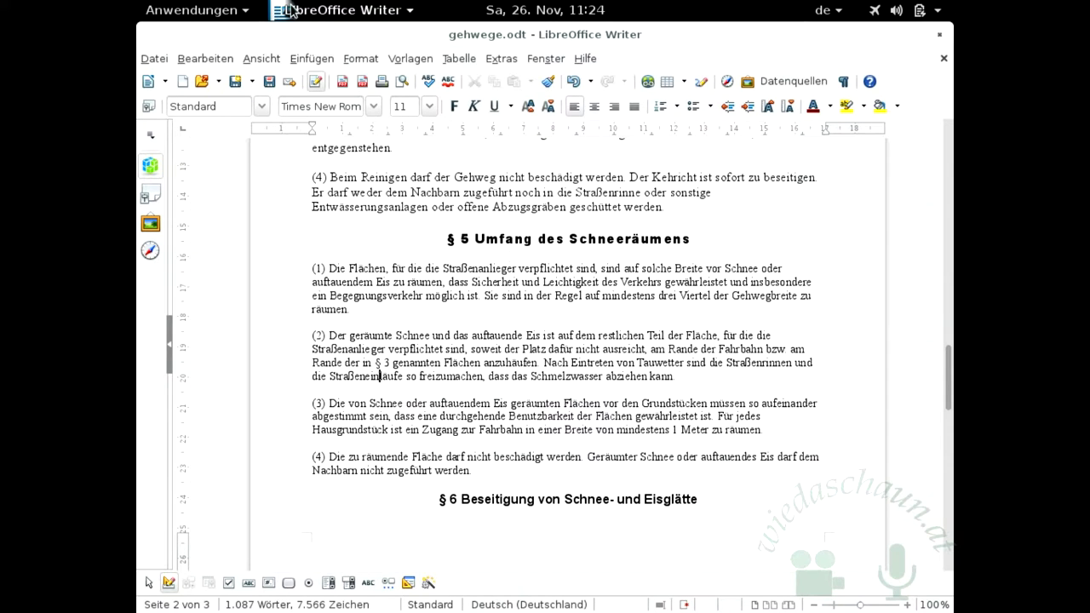
- Export the document as gehwege.pdf with lossless image compression
{"action": "left_click", "coordinate": [153, 58]}
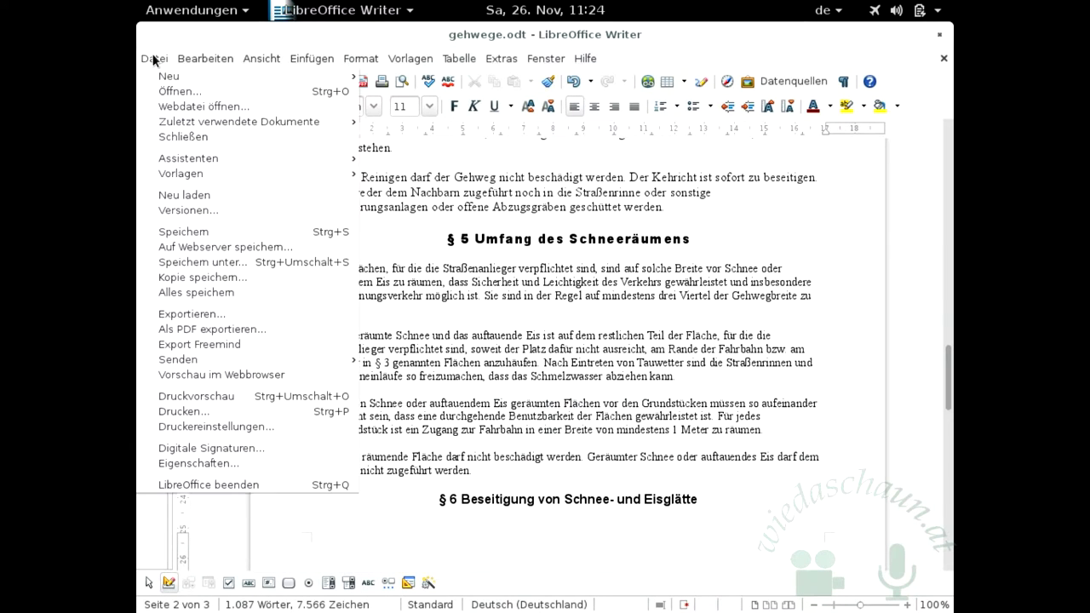
{"action": "left_click", "coordinate": [257, 330]}
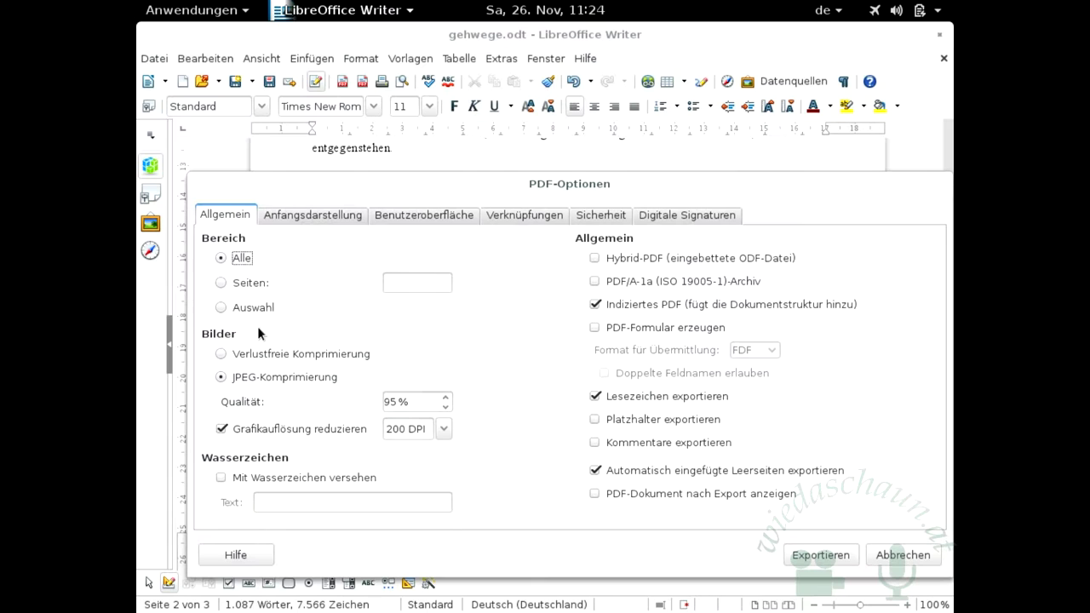
{"action": "left_click", "coordinate": [268, 354]}
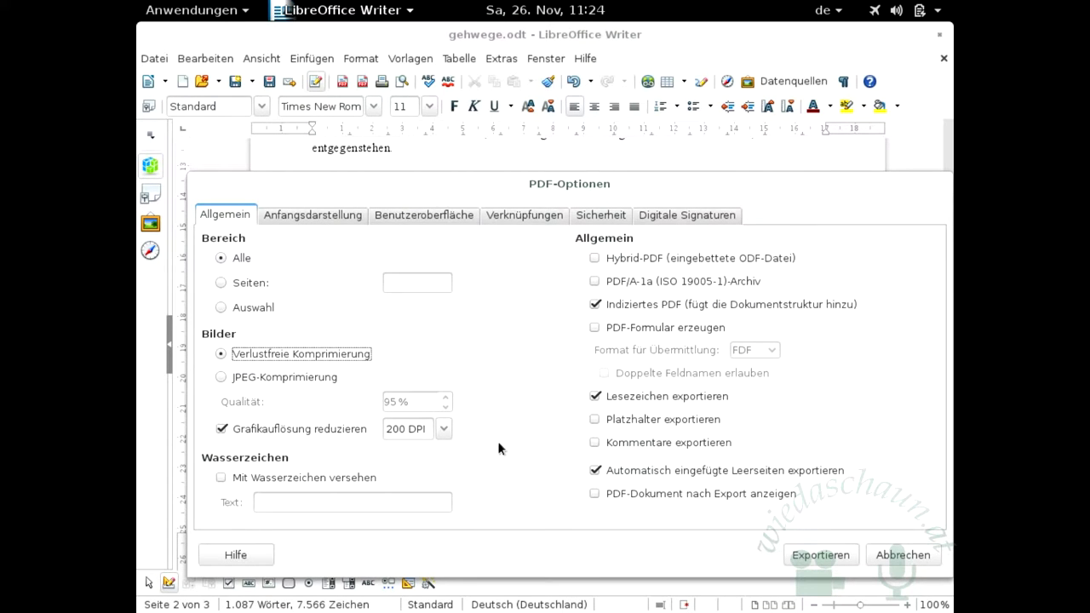
{"action": "left_click", "coordinate": [825, 555]}
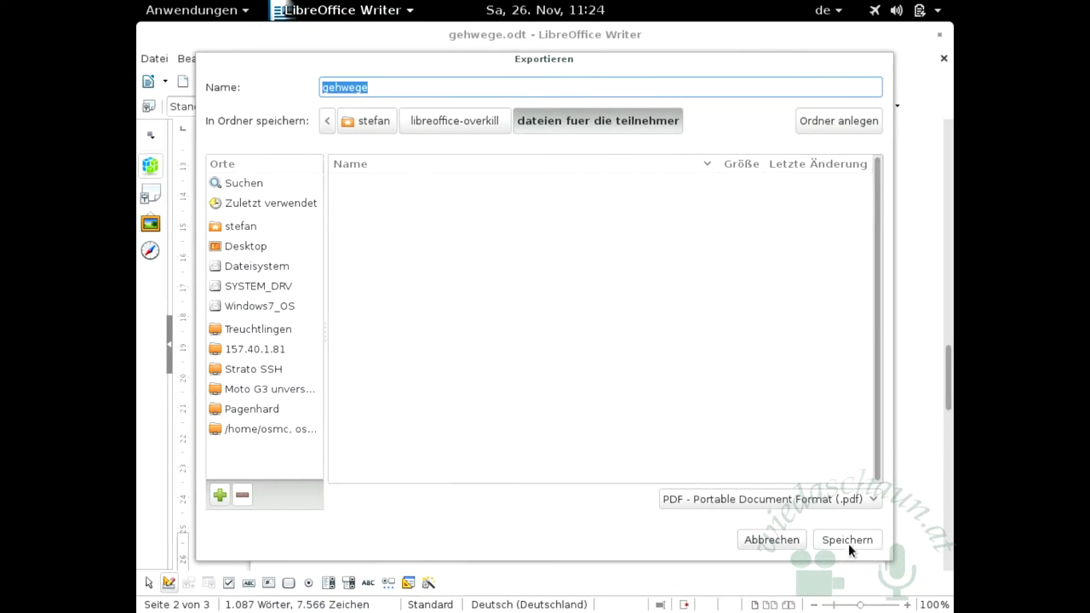
{"action": "left_click", "coordinate": [849, 541]}
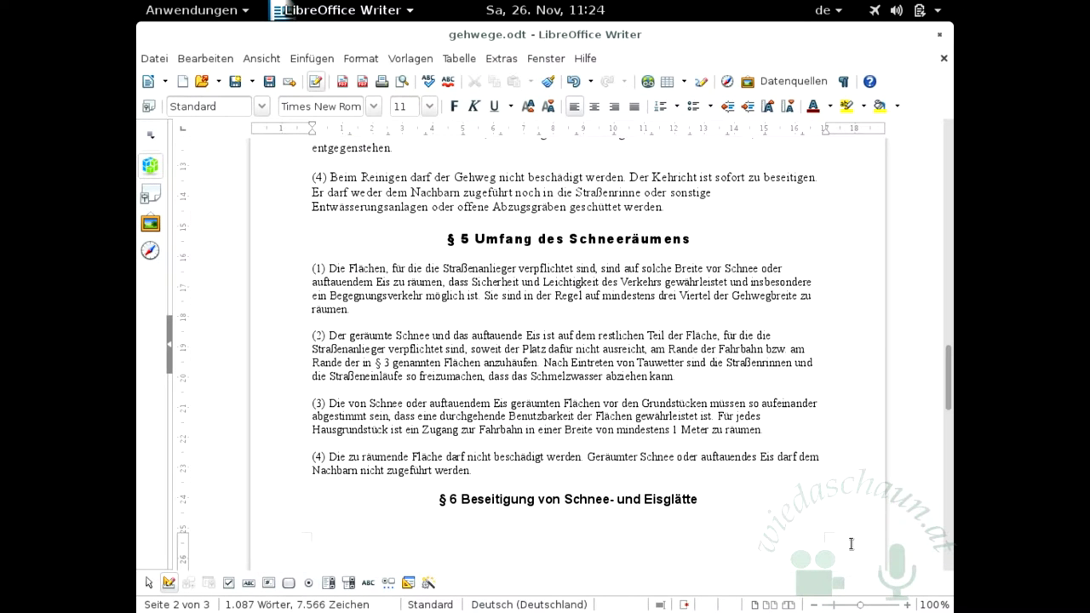
- Open gehwege.pdf from the participant files folder to check the export
{"action": "mouse_move", "coordinate": [137, 1]}
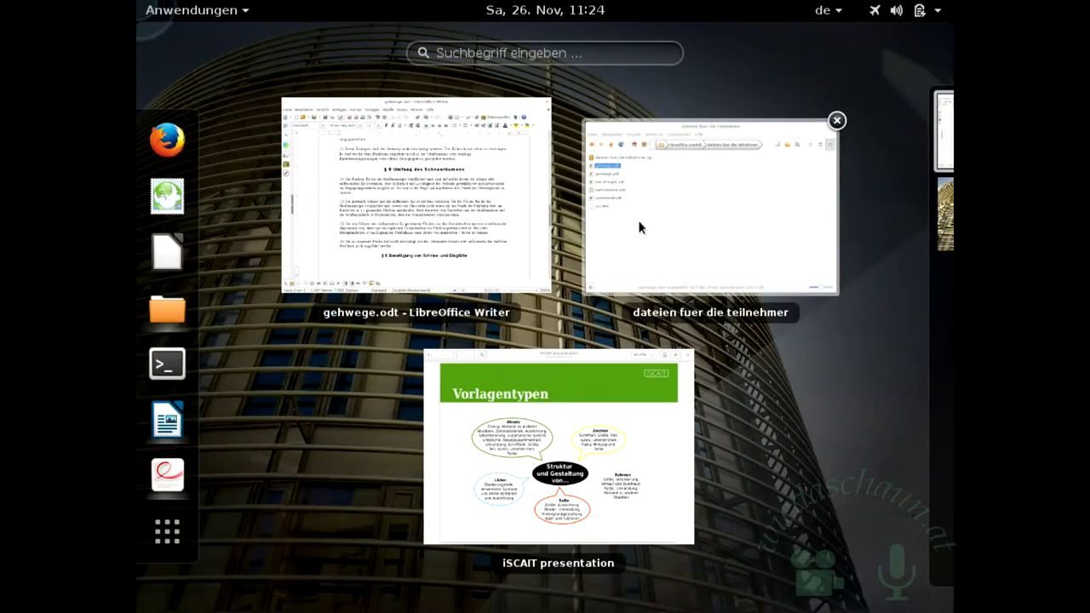
{"action": "left_click", "coordinate": [641, 226]}
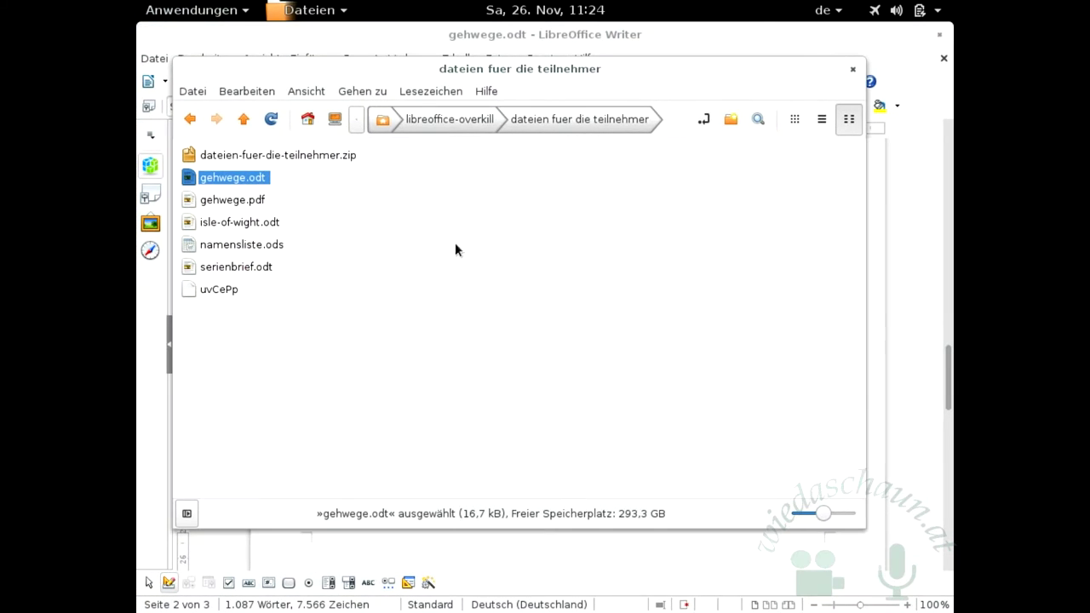
{"action": "double_click", "coordinate": [231, 199]}
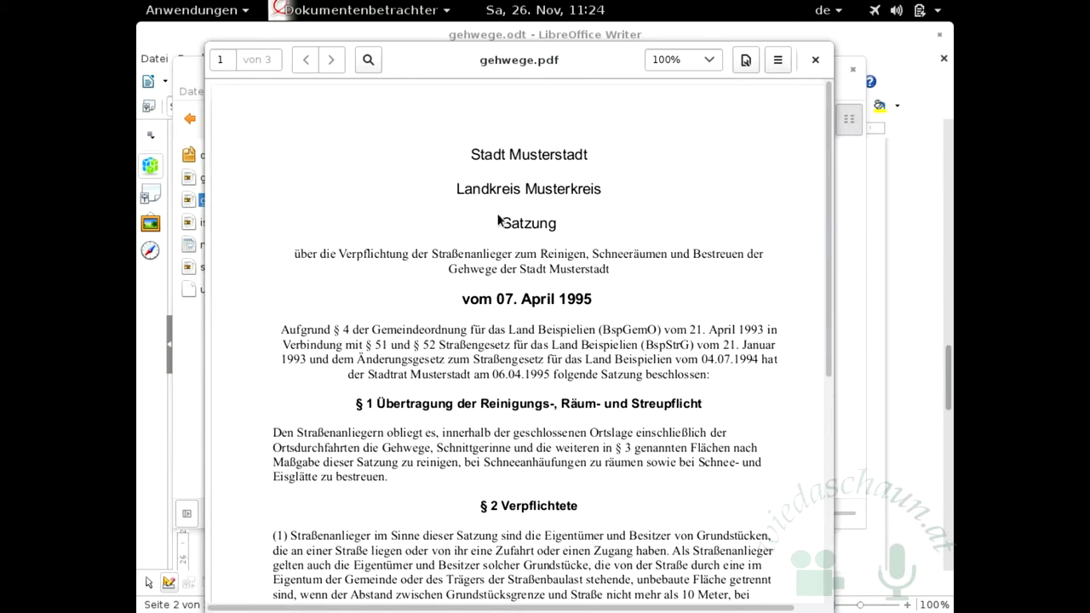
- Scroll through gehwege.pdf in the viewer, then return to gehwege.odt in Writer
{"action": "scroll", "coordinate": [499, 218], "scroll_direction": "down", "scroll_amount": 5}
{"action": "scroll", "coordinate": [499, 218], "scroll_direction": "up", "scroll_amount": 5}
{"action": "left_click", "coordinate": [872, 46]}
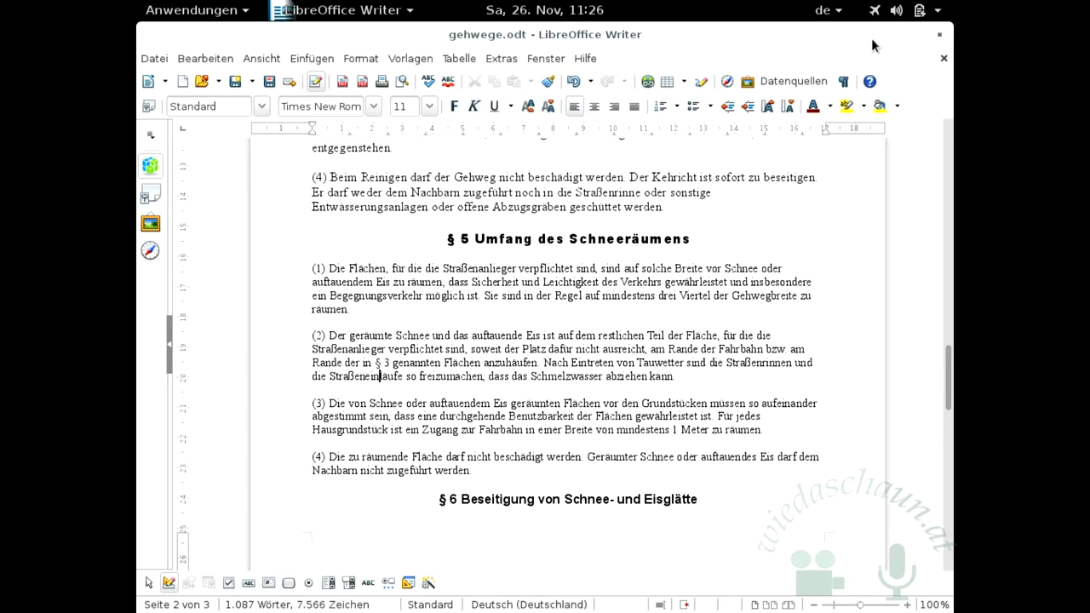
- Select the whole document and clear its direct formatting, checking the Bearbeiten and Format menus
{"action": "key", "text": "ctrl+a"}
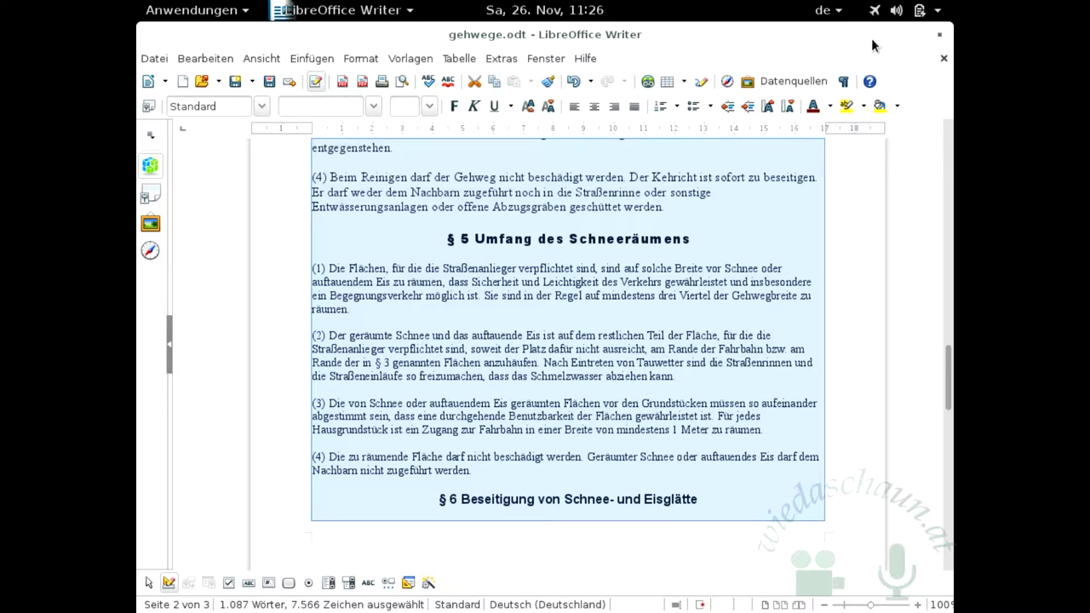
{"action": "key", "text": "ctrl+shift+End"}
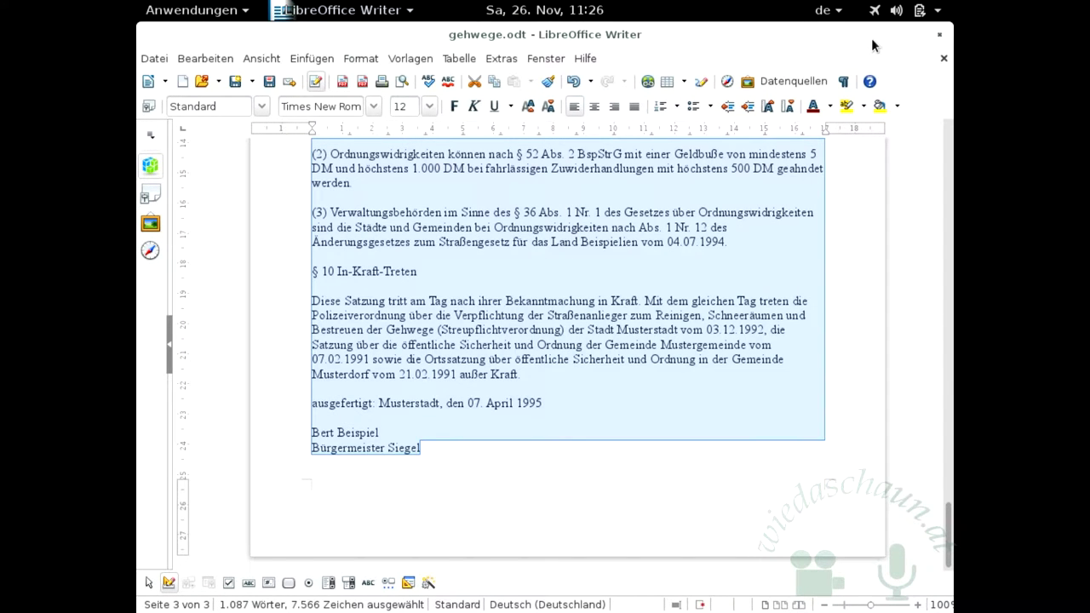
{"action": "left_click", "coordinate": [210, 58]}
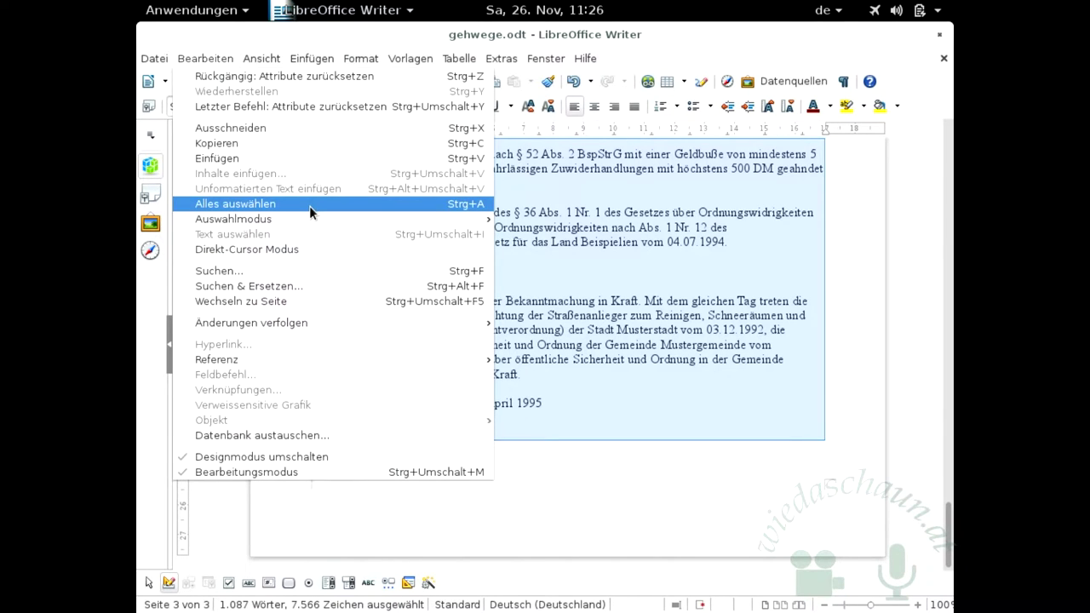
{"action": "mouse_move", "coordinate": [377, 56]}
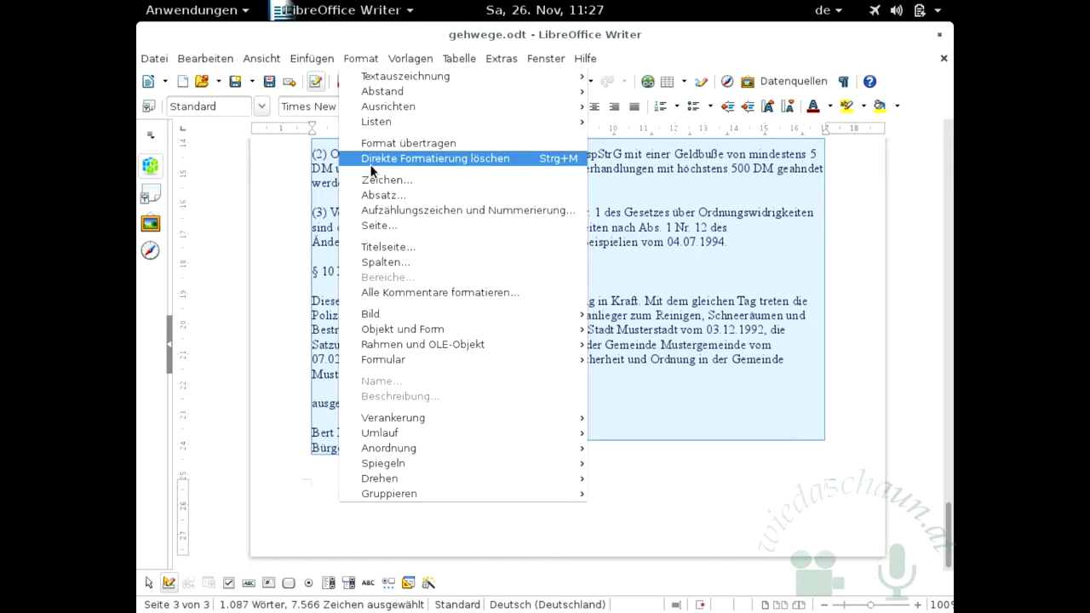
{"action": "left_click", "coordinate": [652, 313]}
{"action": "scroll", "coordinate": [619, 459], "scroll_direction": "up", "scroll_amount": 10}
{"action": "scroll", "coordinate": [619, 460], "scroll_direction": "up", "scroll_amount": 15}
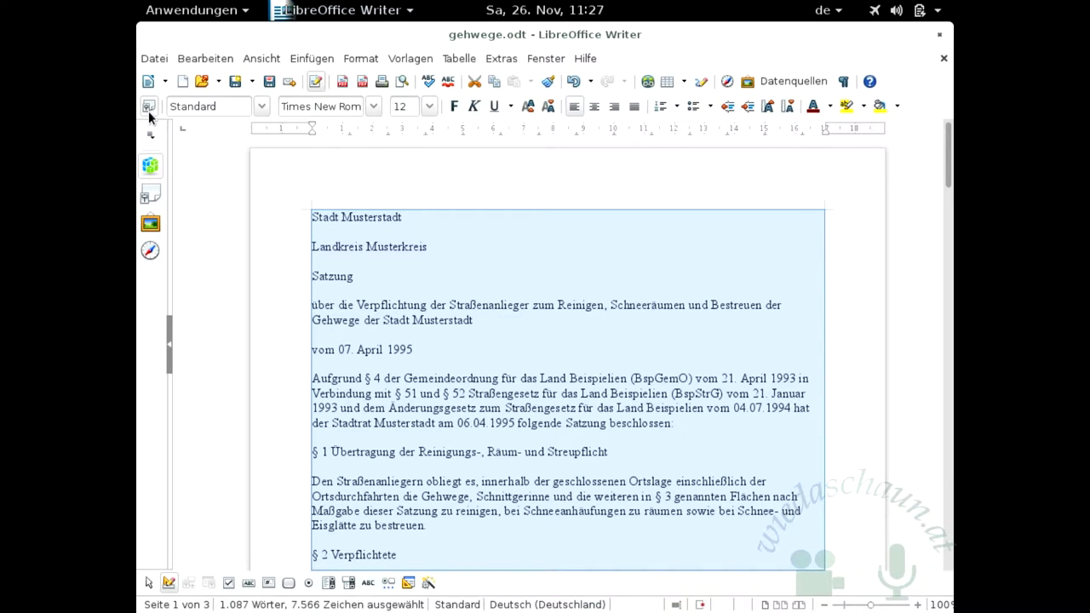
- Modify the Standard paragraph style in Formatvorlagen to use the Arial font family
{"action": "left_click", "coordinate": [149, 115]}
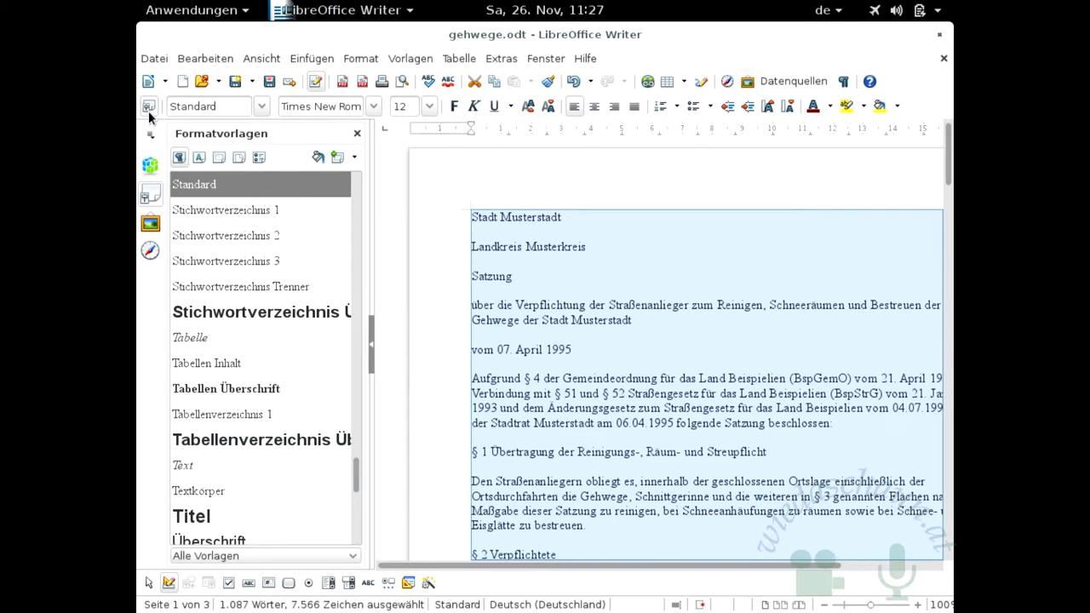
{"action": "right_click", "coordinate": [200, 186]}
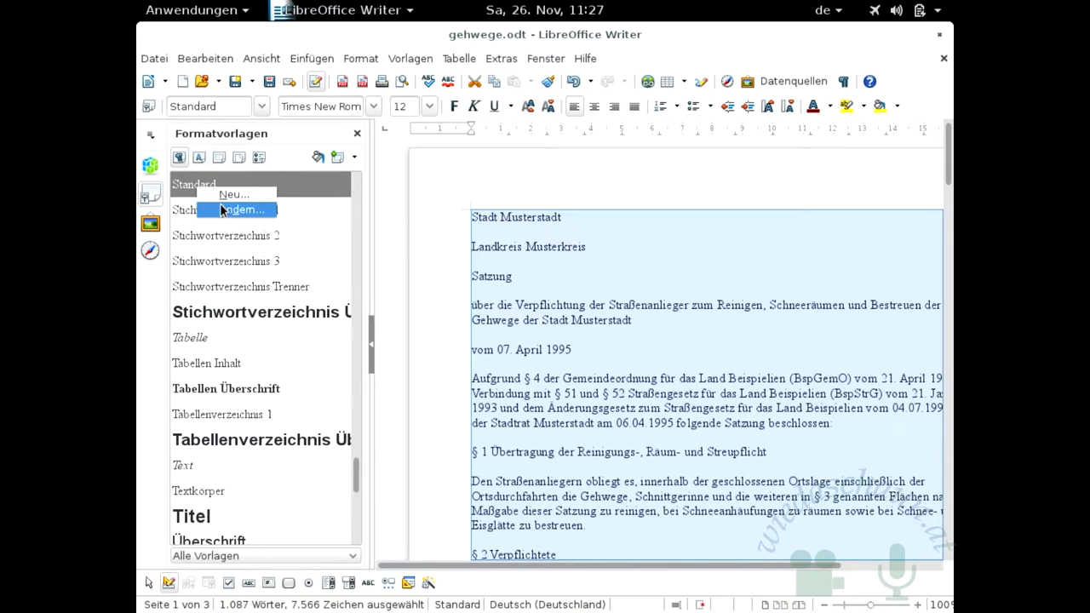
{"action": "left_click", "coordinate": [226, 211]}
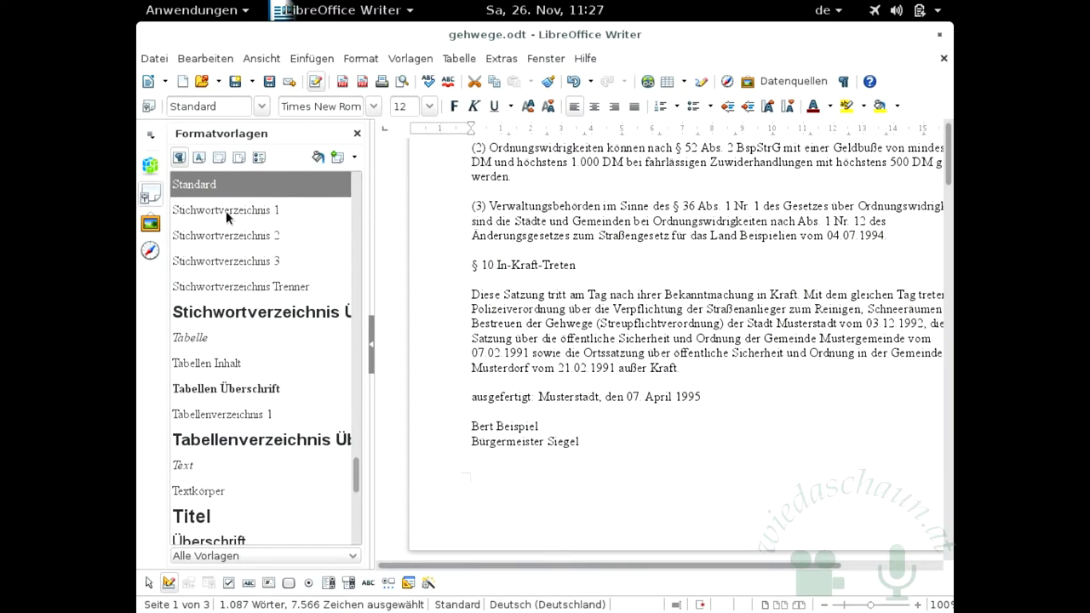
{"action": "left_click", "coordinate": [916, 228]}
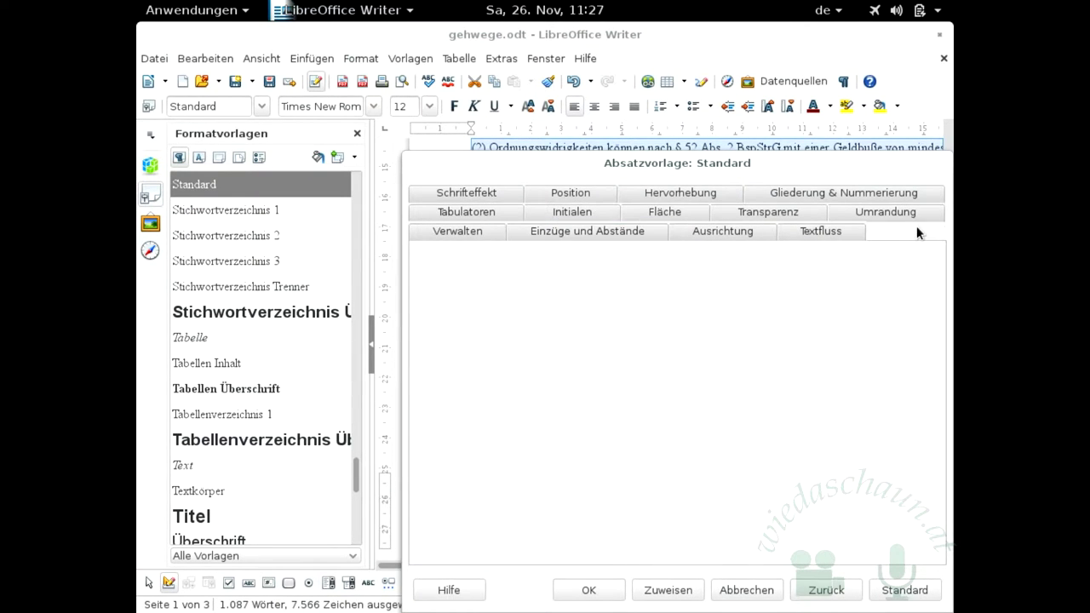
{"action": "scroll", "coordinate": [504, 307], "scroll_direction": "up", "scroll_amount": 5}
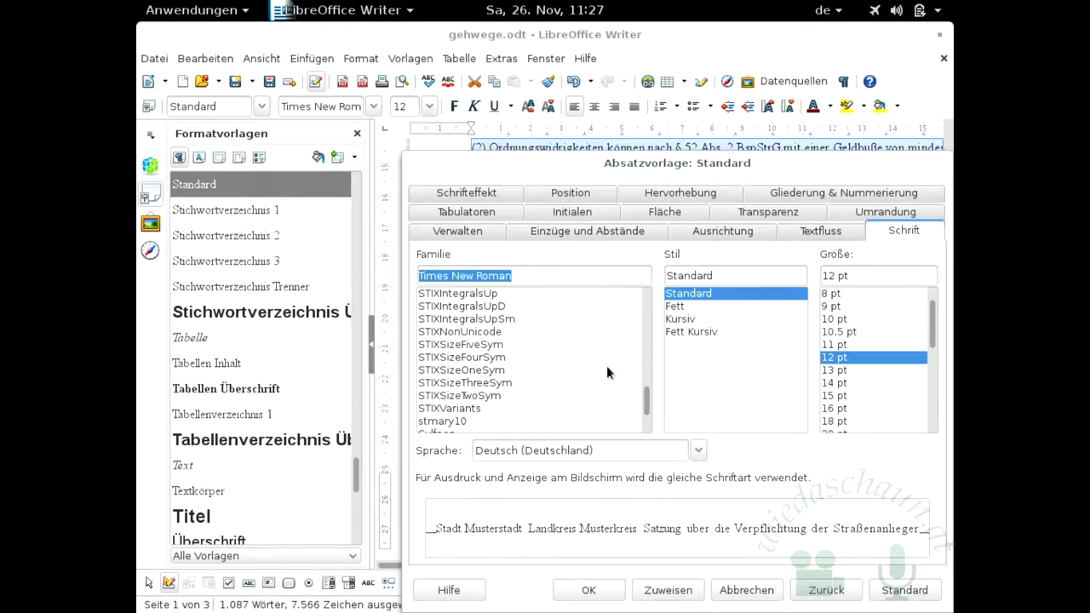
{"action": "left_click_drag", "start_coordinate": [647, 394], "coordinate": [517, 303]}
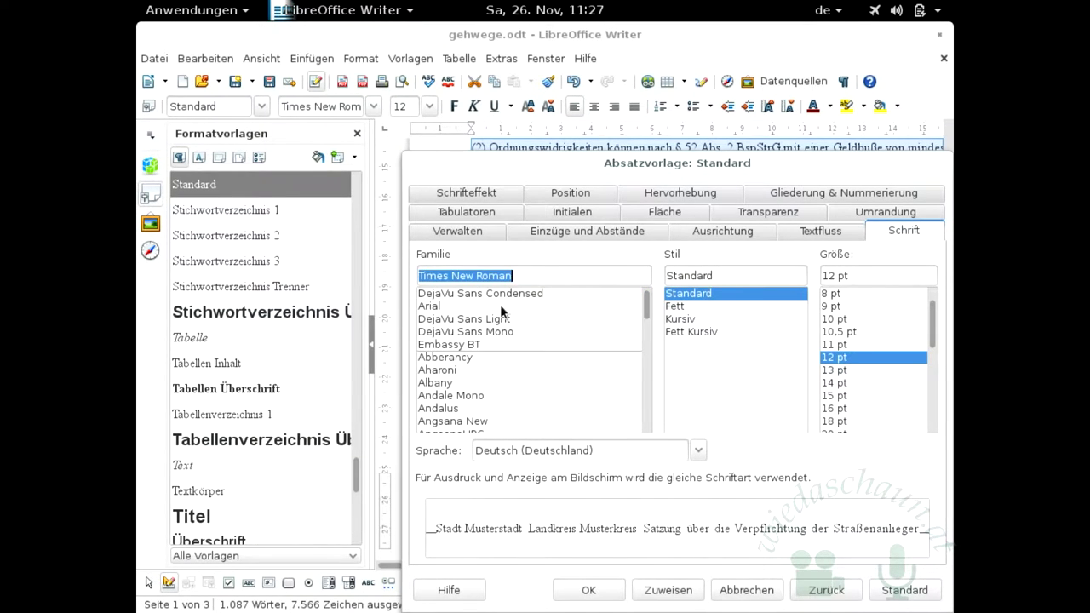
{"action": "left_click", "coordinate": [502, 309]}
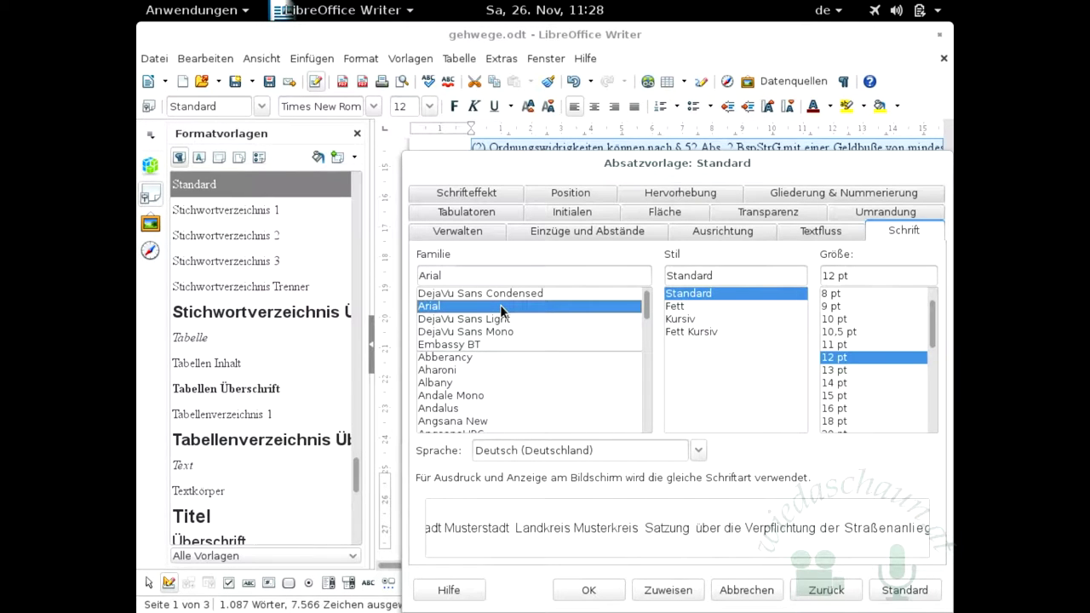
{"action": "left_click", "coordinate": [600, 589]}
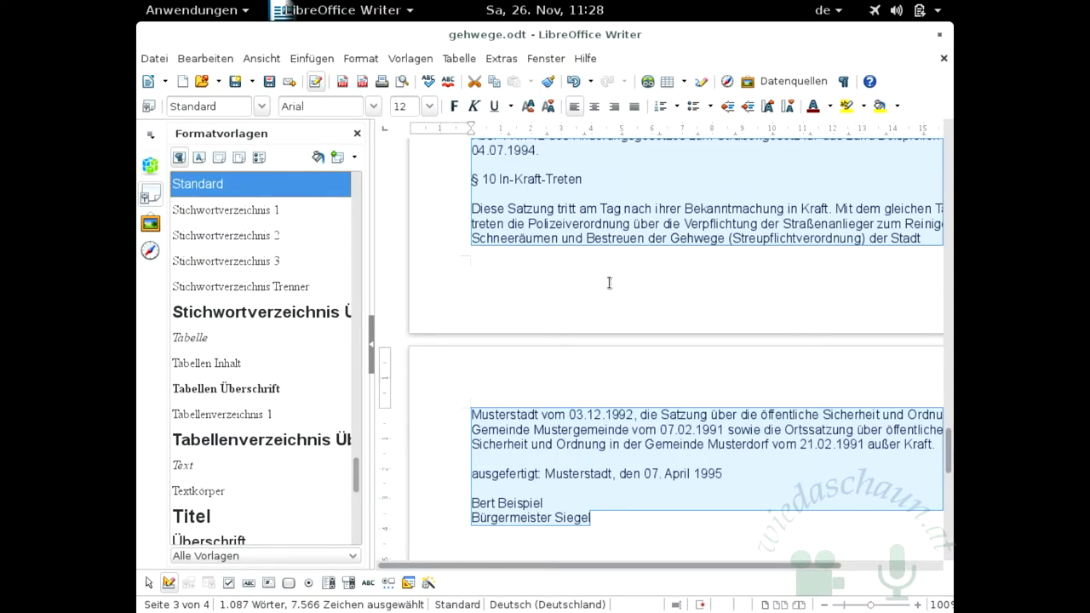
{"action": "scroll", "coordinate": [609, 283], "scroll_direction": "down", "scroll_amount": 2}
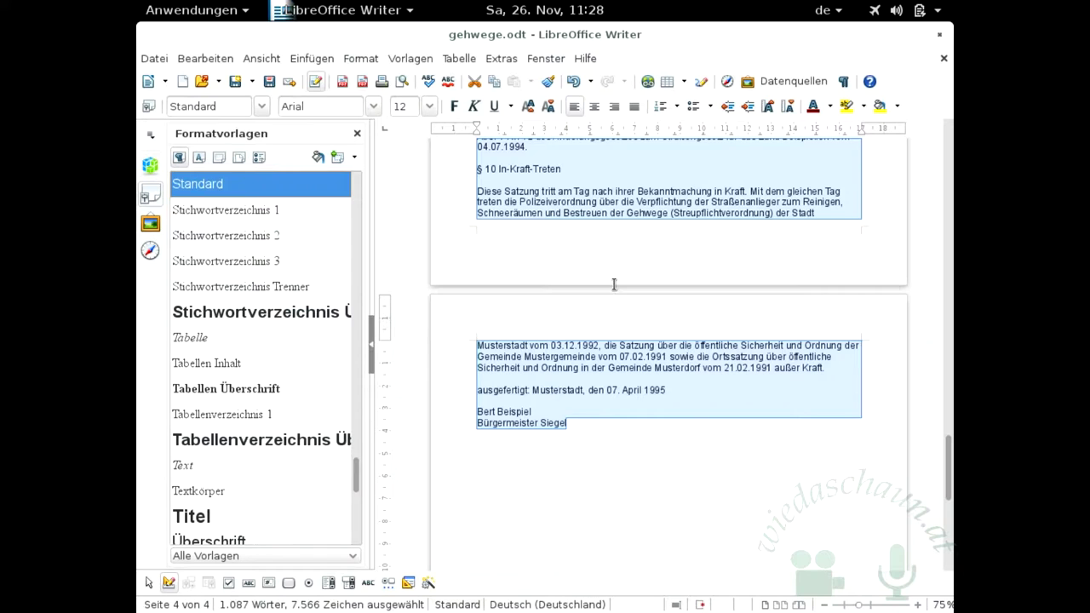
- Click into the text to cancel the whole-document selection
{"action": "left_click", "coordinate": [616, 204]}
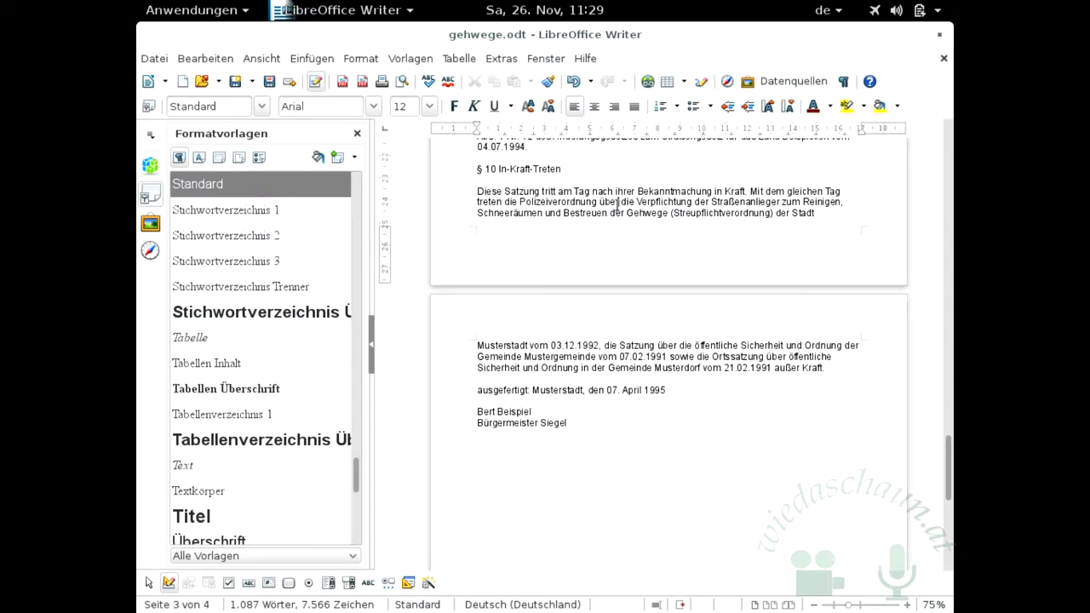
- Undock the Formatvorlagen panel from the left and dock it on the right edge
{"action": "left_click_drag", "start_coordinate": [288, 136], "coordinate": [690, 168]}
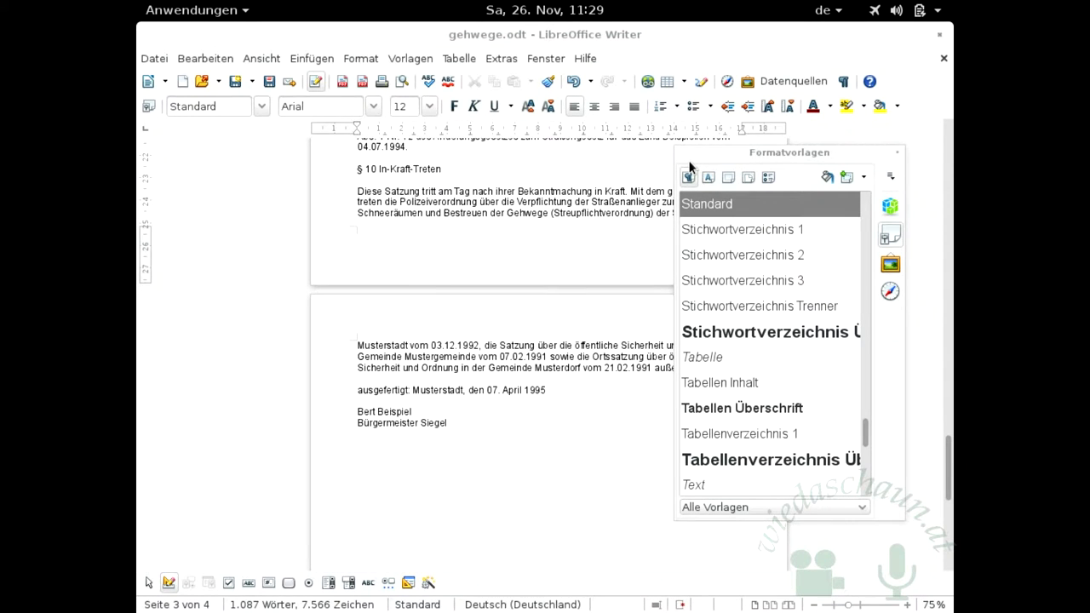
{"action": "double_click", "coordinate": [693, 157], "text": "ctrl"}
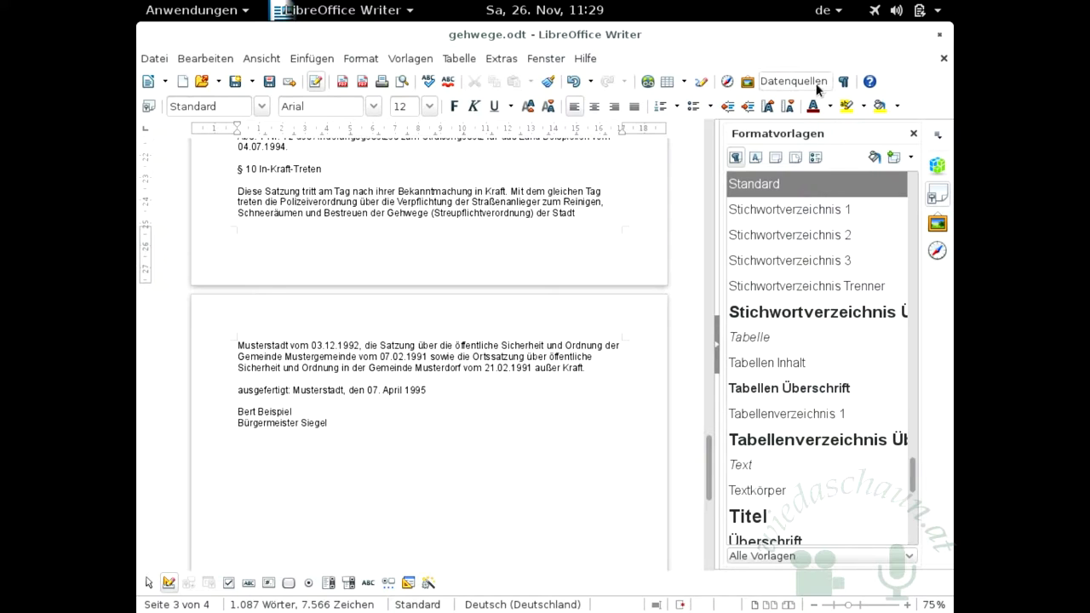
{"action": "left_click_drag", "start_coordinate": [827, 133], "coordinate": [637, 135]}
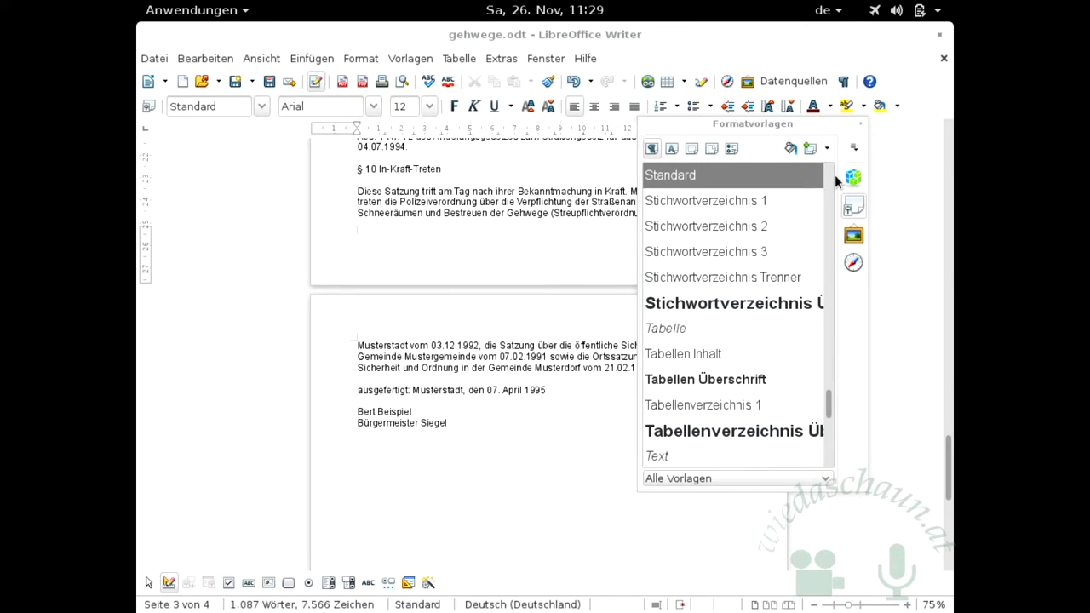
{"action": "left_click_drag", "start_coordinate": [753, 124], "coordinate": [935, 157]}
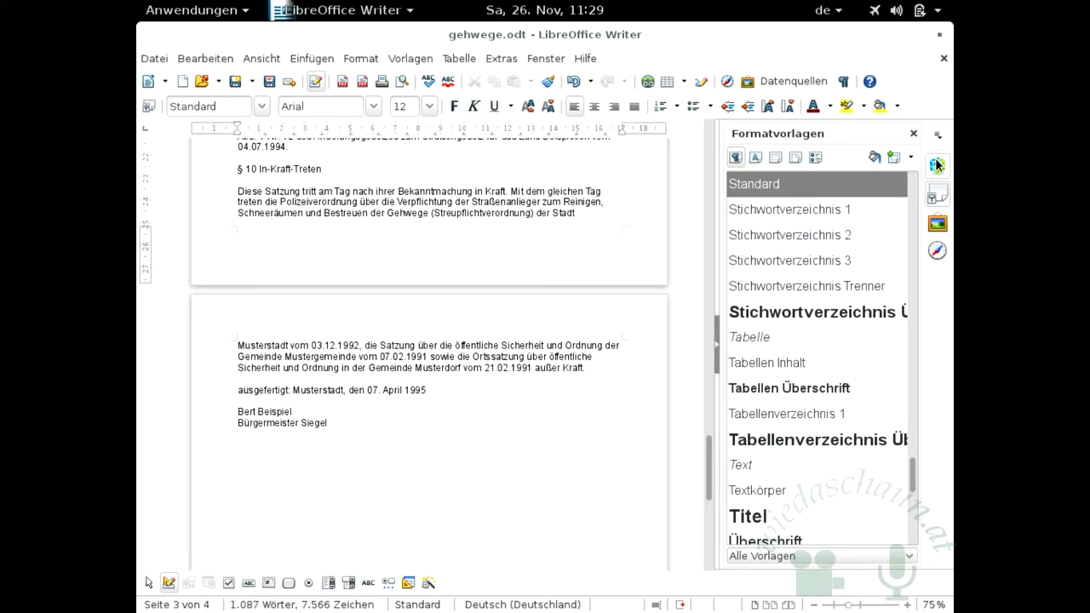
- Set the Standard paragraph style's font style to Fett (bold)
{"action": "right_click", "coordinate": [749, 184]}
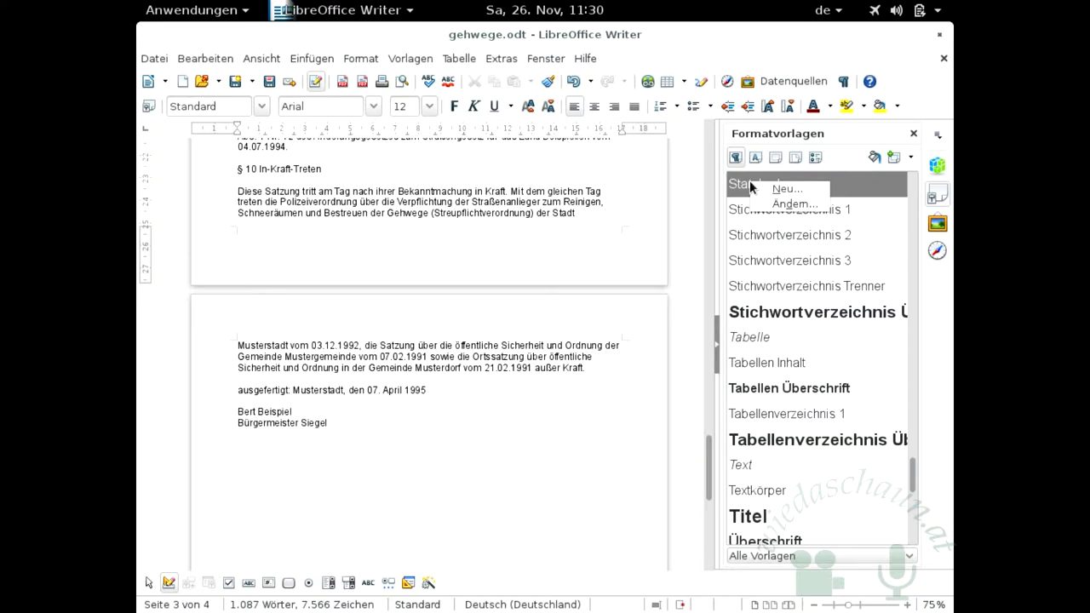
{"action": "left_click", "coordinate": [769, 207]}
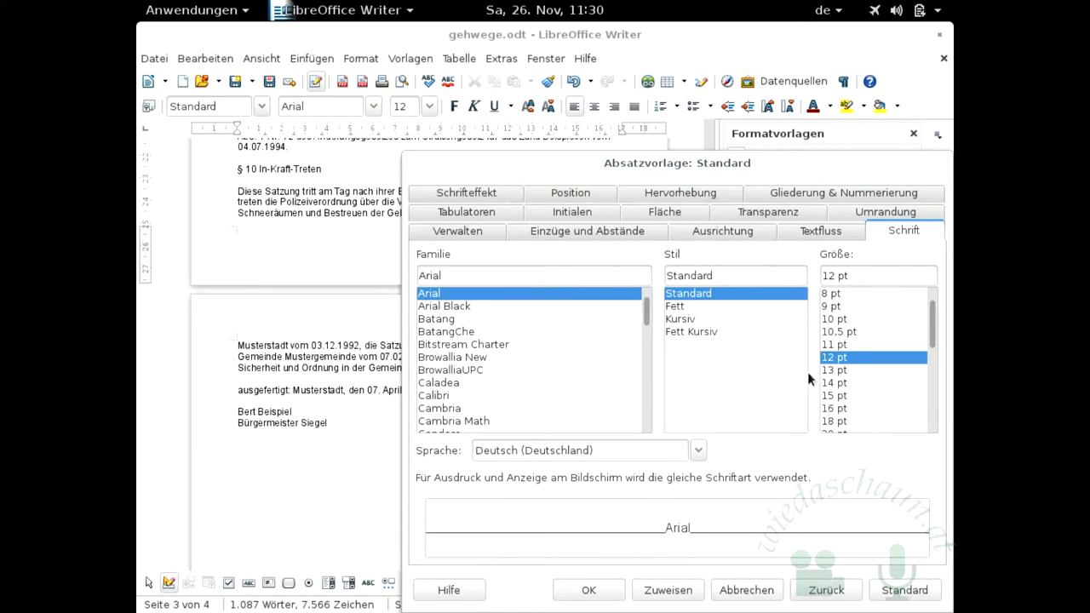
{"action": "left_click", "coordinate": [691, 307]}
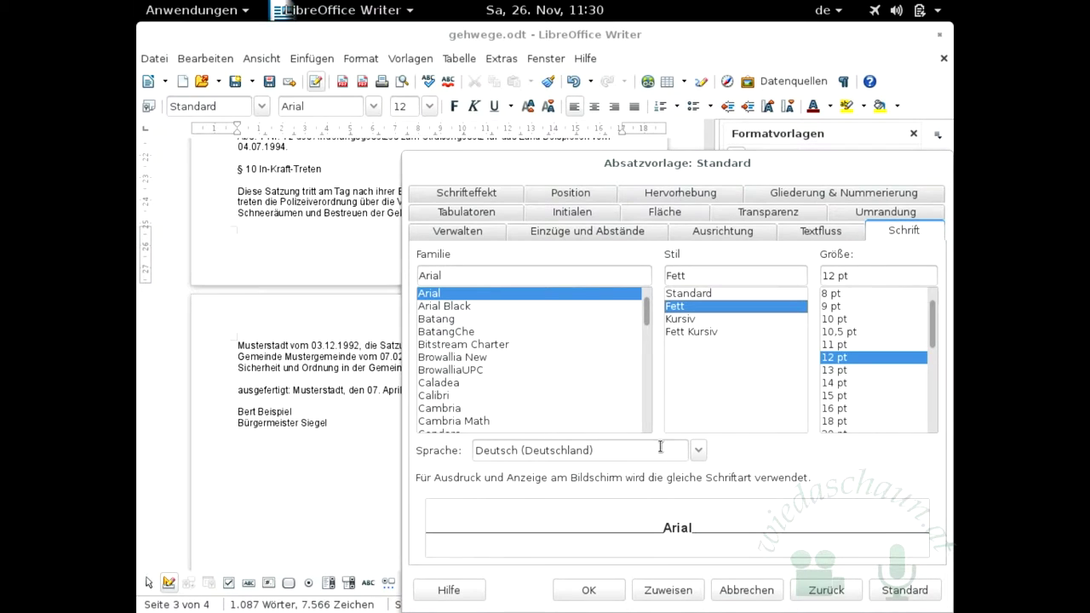
{"action": "left_click", "coordinate": [585, 590]}
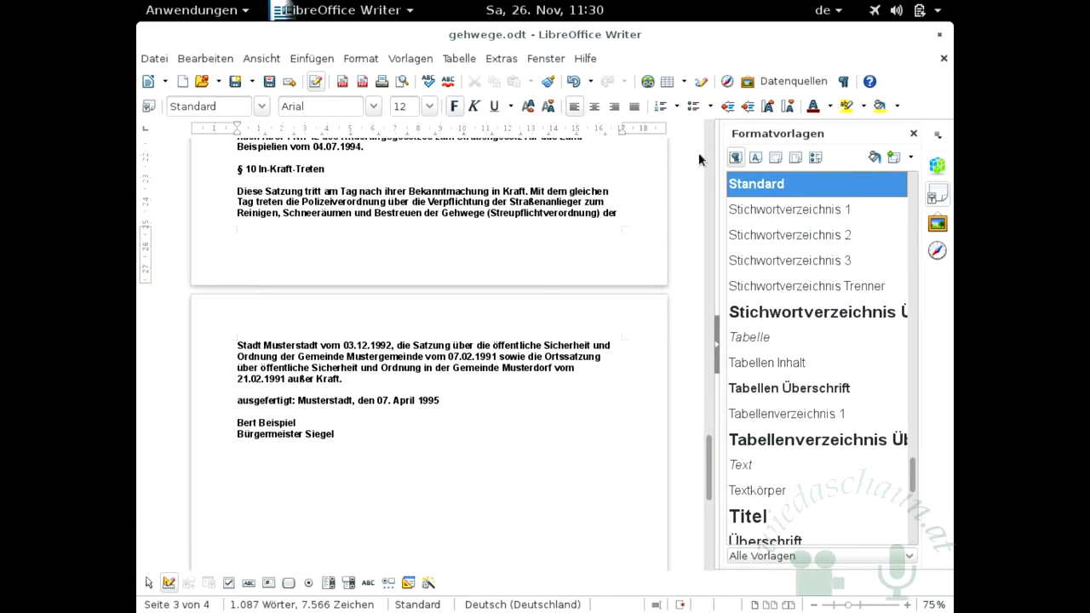
- Change the Standard style's font style back to regular Standard
{"action": "right_click", "coordinate": [774, 190]}
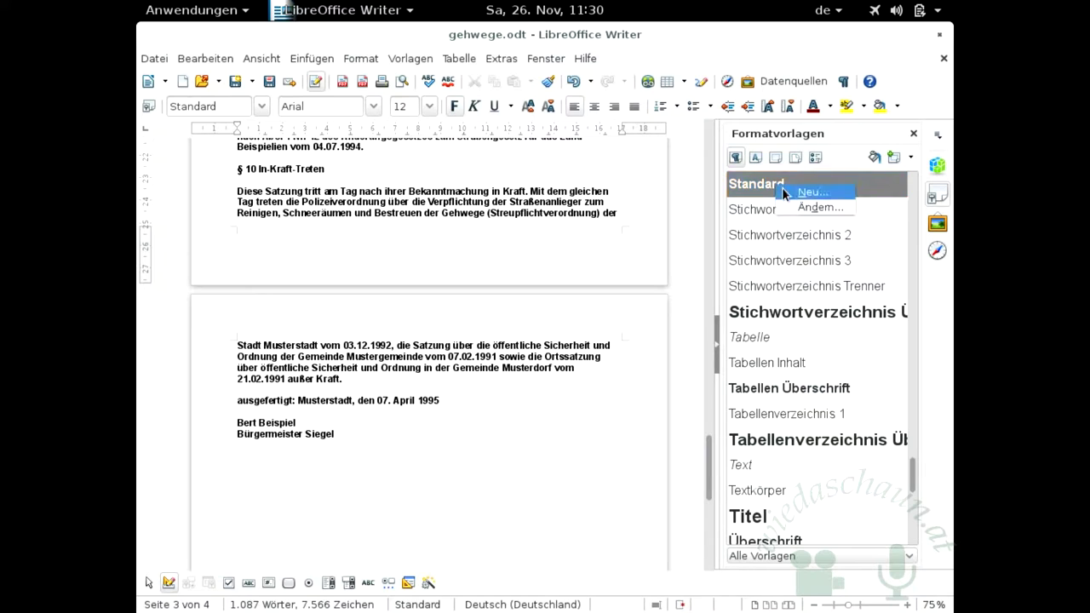
{"action": "left_click", "coordinate": [785, 207]}
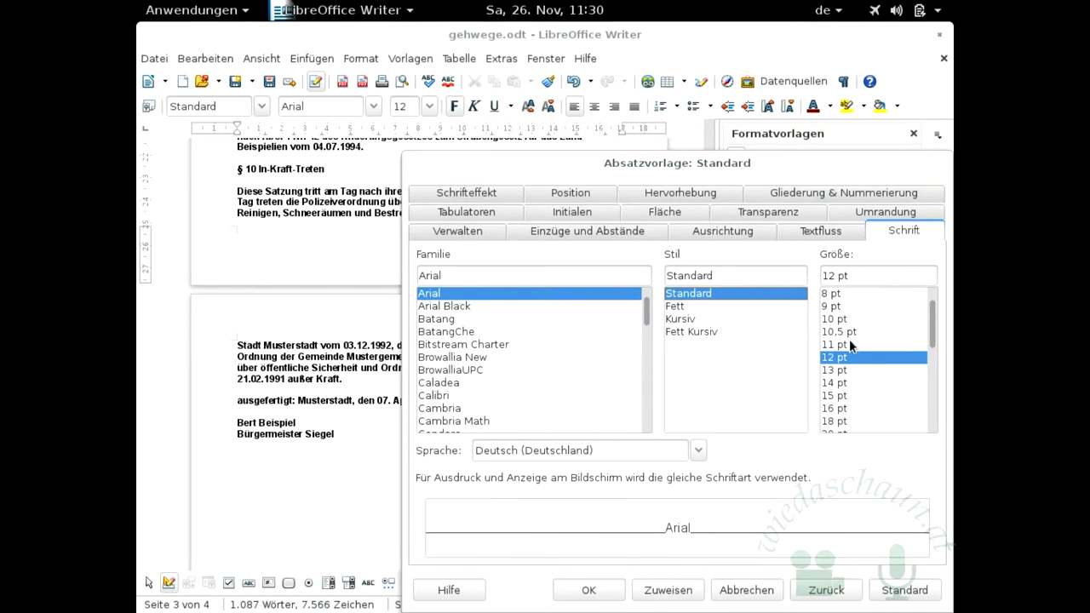
{"action": "left_click", "coordinate": [588, 590]}
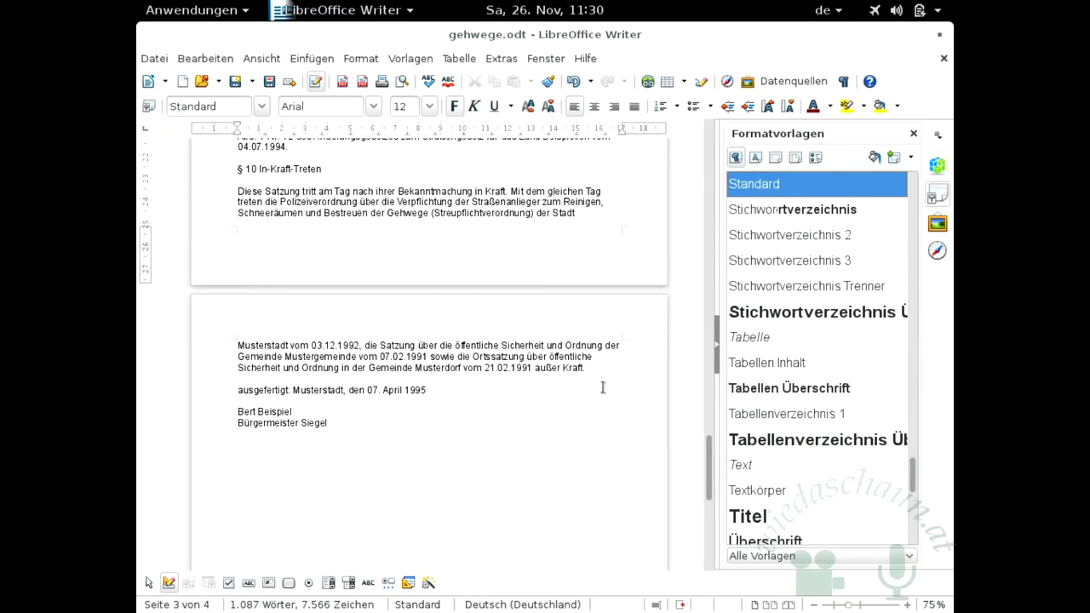
- Scroll back to the top of the document at 'Stadt Musterstadt'
{"action": "scroll", "coordinate": [599, 260], "scroll_direction": "up", "scroll_amount": 3}
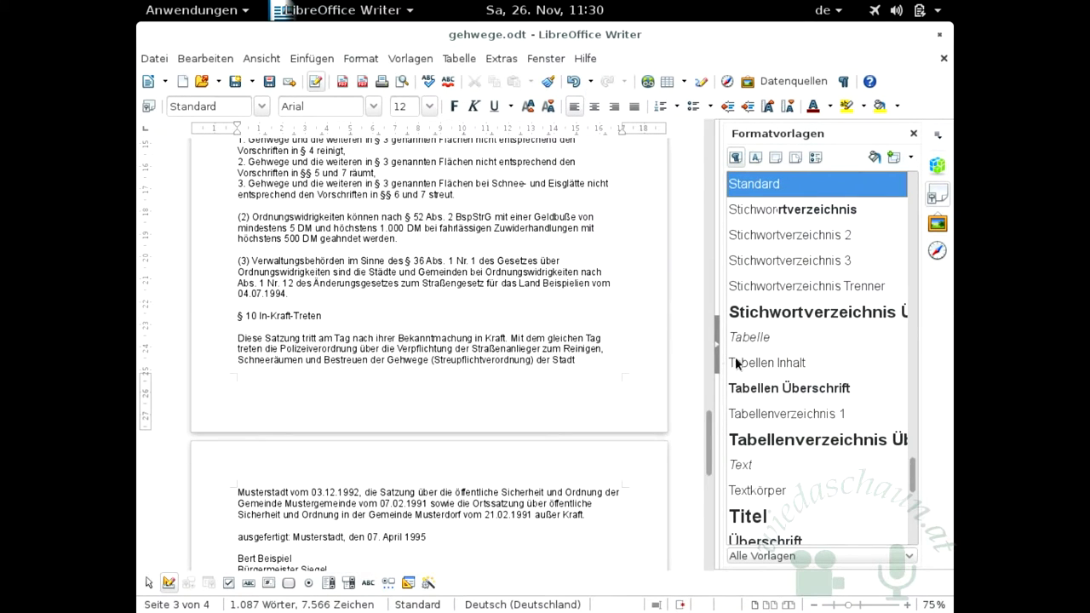
{"action": "left_click_drag", "start_coordinate": [711, 460], "coordinate": [723, 149]}
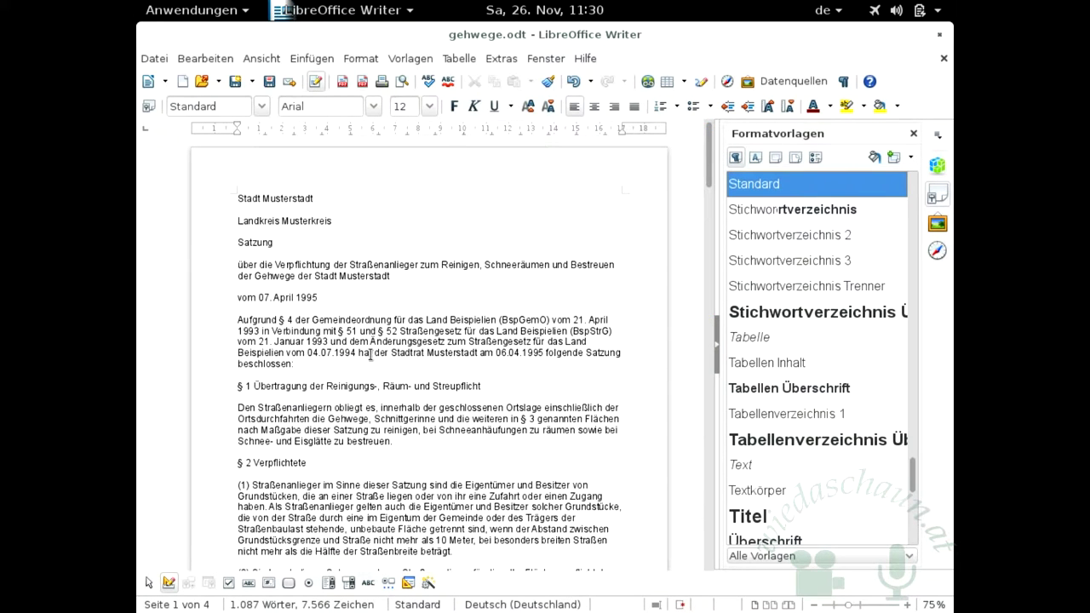
{"action": "left_click", "coordinate": [400, 386]}
- Apply Überschrift 1 to the § 1 and § 2 Verpflichtete headings
{"action": "scroll", "coordinate": [399, 385], "scroll_direction": "up", "scroll_amount": 4}
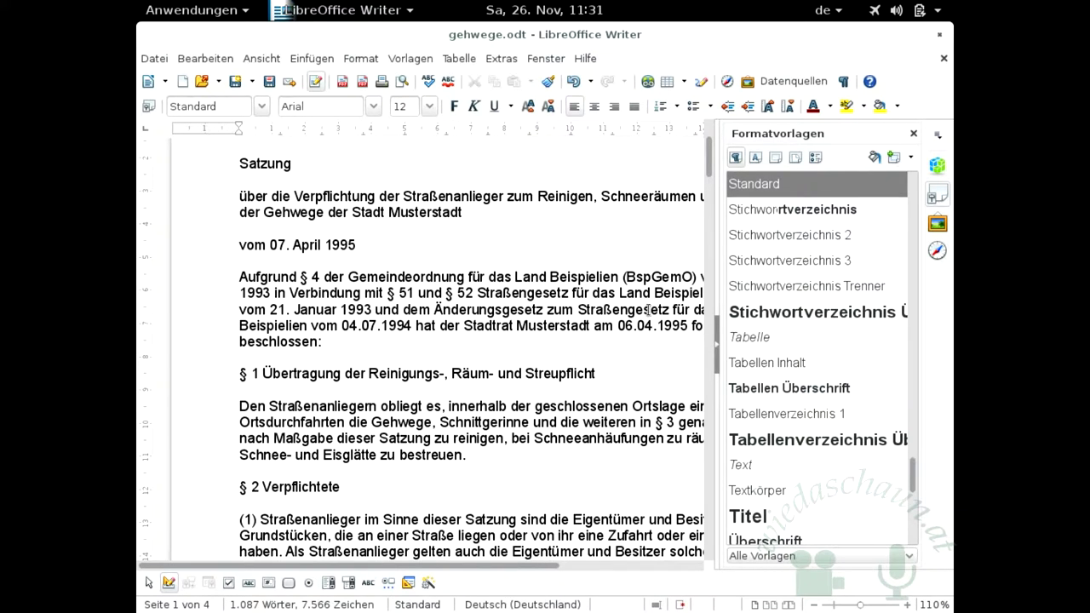
{"action": "scroll", "coordinate": [786, 393], "scroll_direction": "down", "scroll_amount": 7}
{"action": "scroll", "coordinate": [786, 393], "scroll_direction": "up", "scroll_amount": 2}
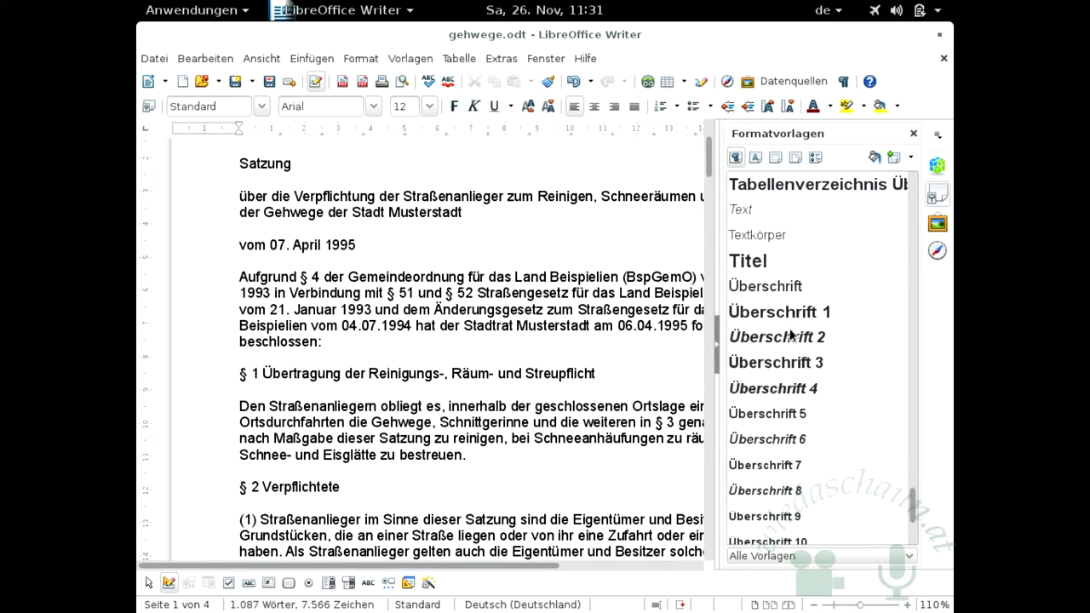
{"action": "double_click", "coordinate": [792, 317]}
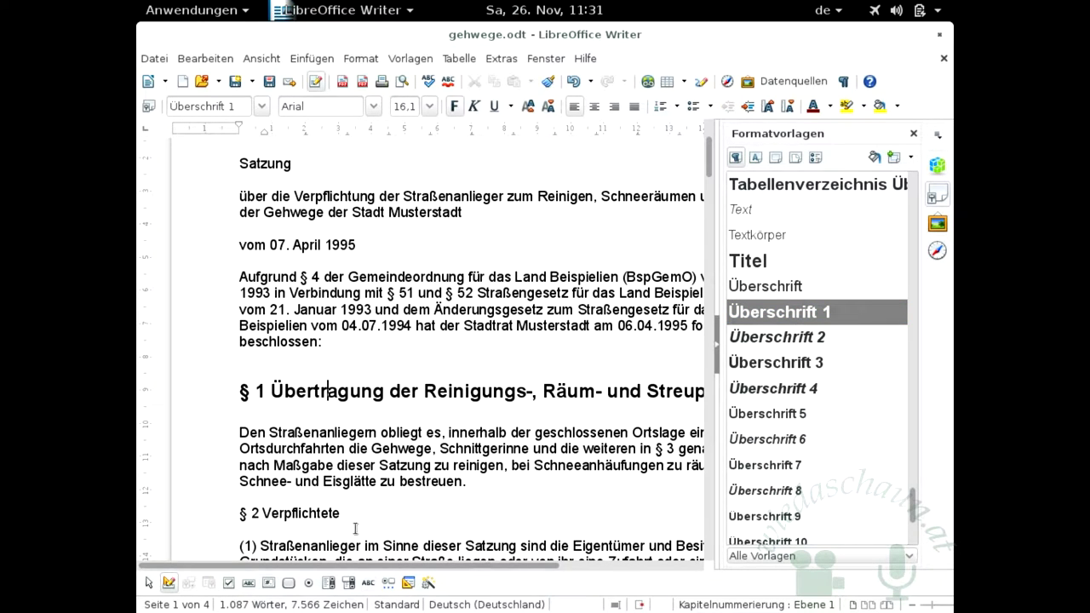
{"action": "left_click", "coordinate": [293, 516]}
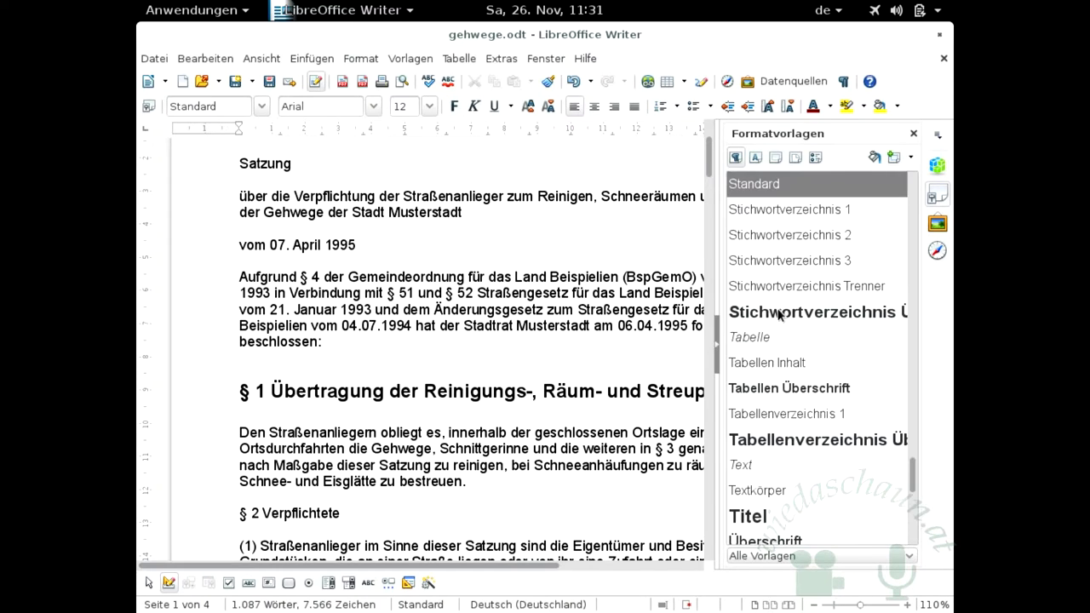
{"action": "scroll", "coordinate": [807, 441], "scroll_direction": "down", "scroll_amount": 4}
{"action": "double_click", "coordinate": [769, 286]}
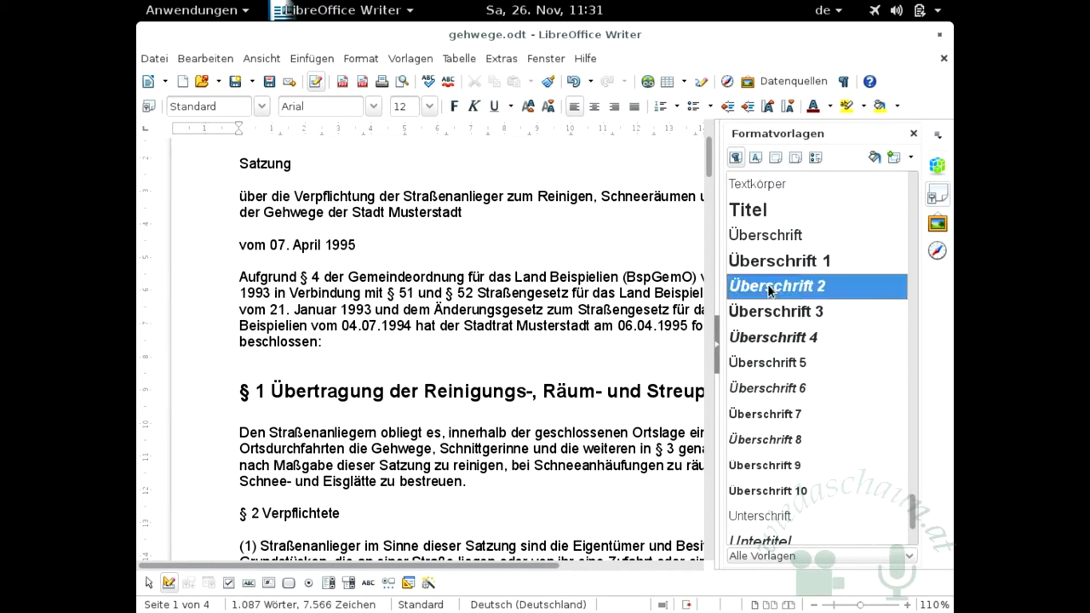
{"action": "double_click", "coordinate": [769, 262]}
- Apply Überschrift 1 to the § 3 and § 4 headings
{"action": "scroll", "coordinate": [664, 313], "scroll_direction": "down", "scroll_amount": 10}
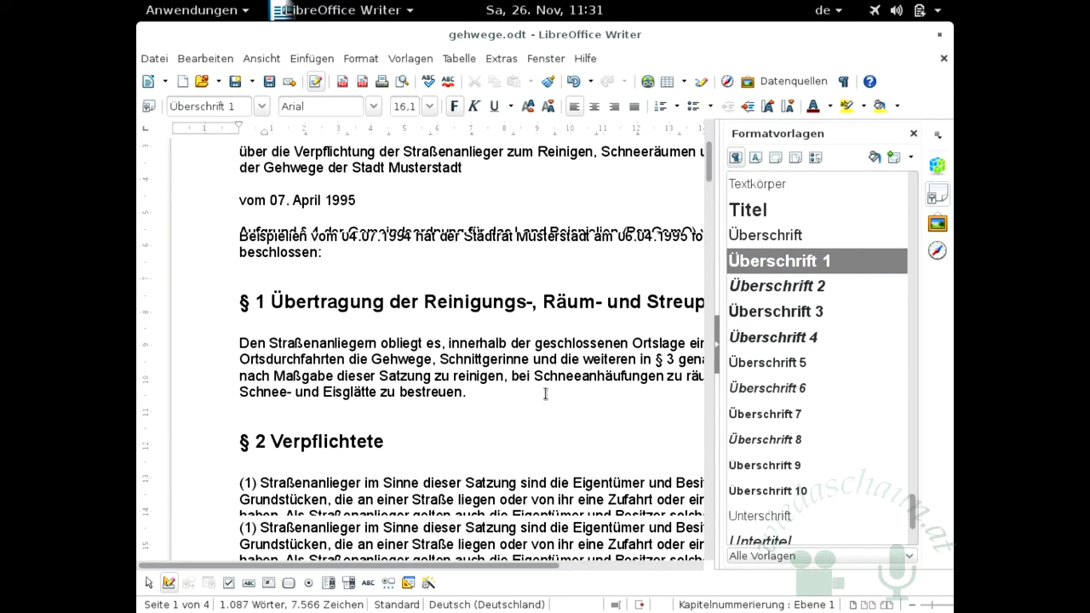
{"action": "left_click", "coordinate": [367, 390]}
{"action": "scroll", "coordinate": [812, 510], "scroll_direction": "down", "scroll_amount": 4}
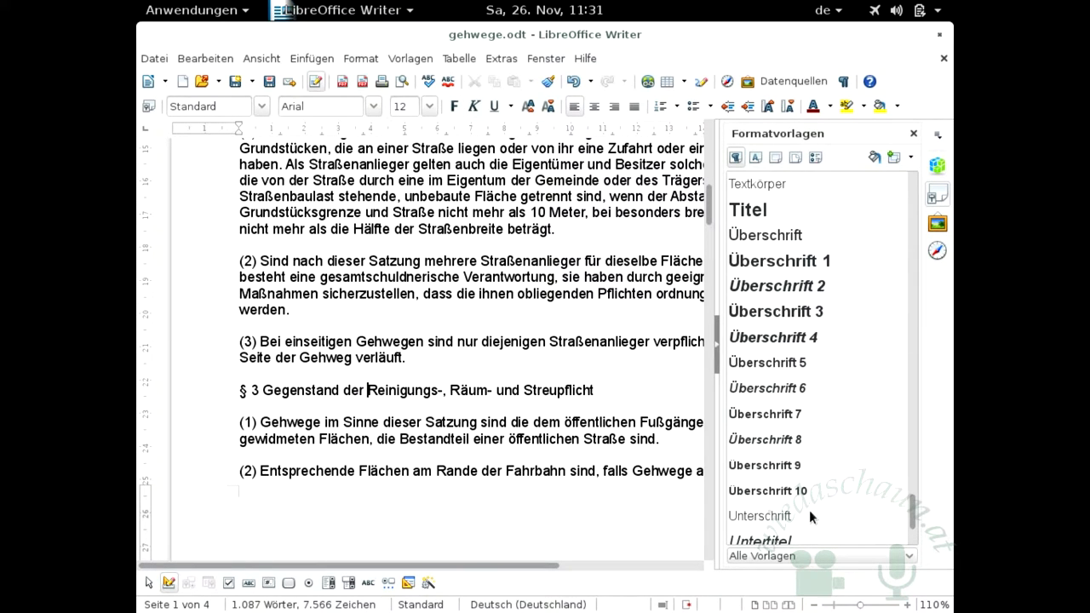
{"action": "double_click", "coordinate": [772, 313]}
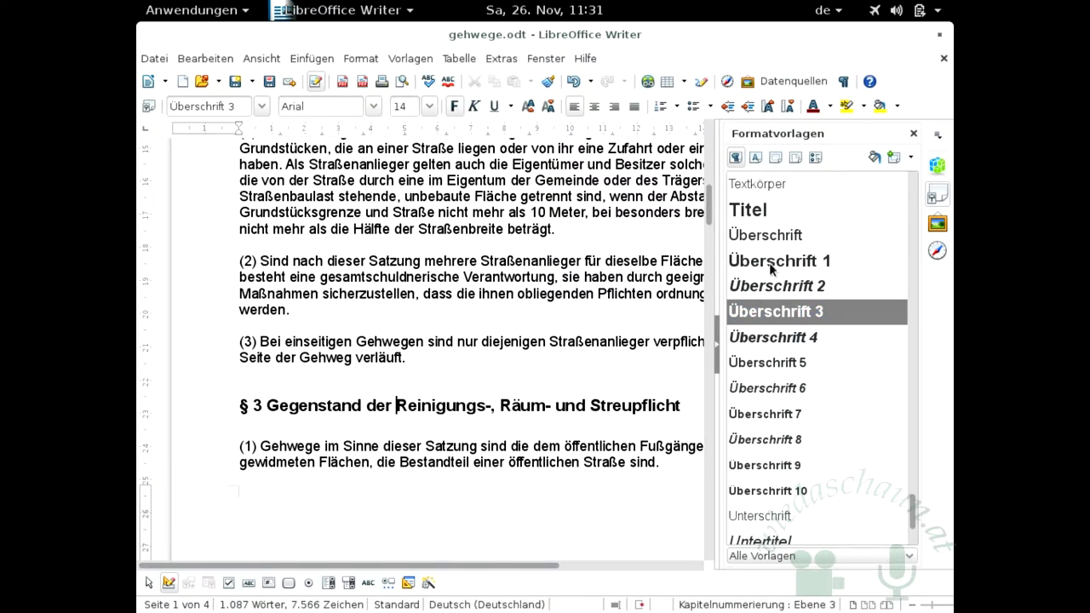
{"action": "double_click", "coordinate": [773, 260]}
{"action": "scroll", "coordinate": [579, 400], "scroll_direction": "down", "scroll_amount": 15}
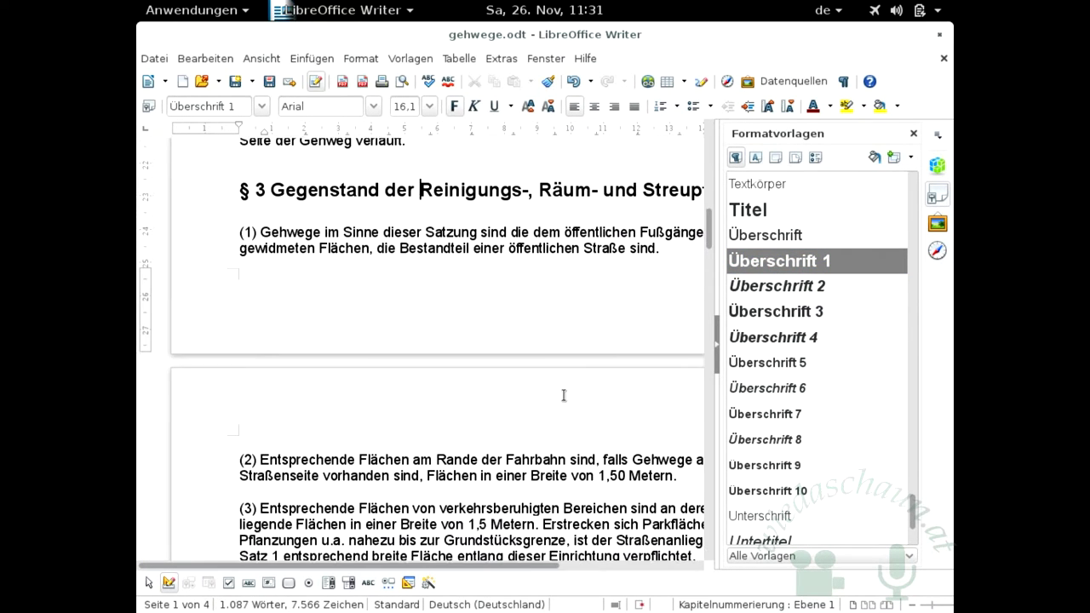
{"action": "left_click", "coordinate": [367, 419]}
{"action": "scroll", "coordinate": [760, 448], "scroll_direction": "down", "scroll_amount": 4}
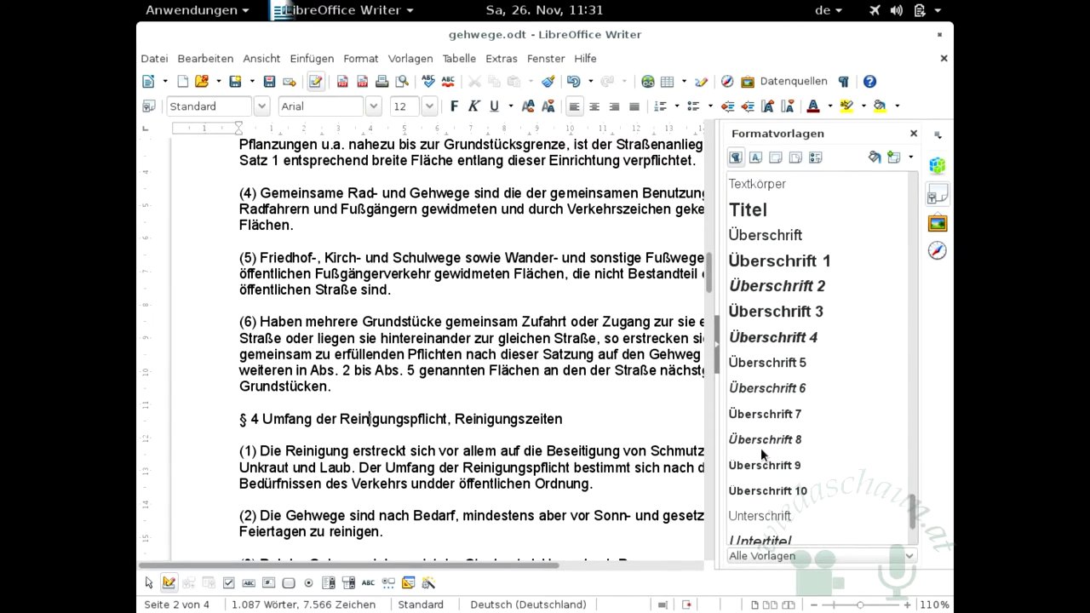
{"action": "scroll", "coordinate": [760, 447], "scroll_direction": "up", "scroll_amount": 1}
{"action": "double_click", "coordinate": [782, 339]}
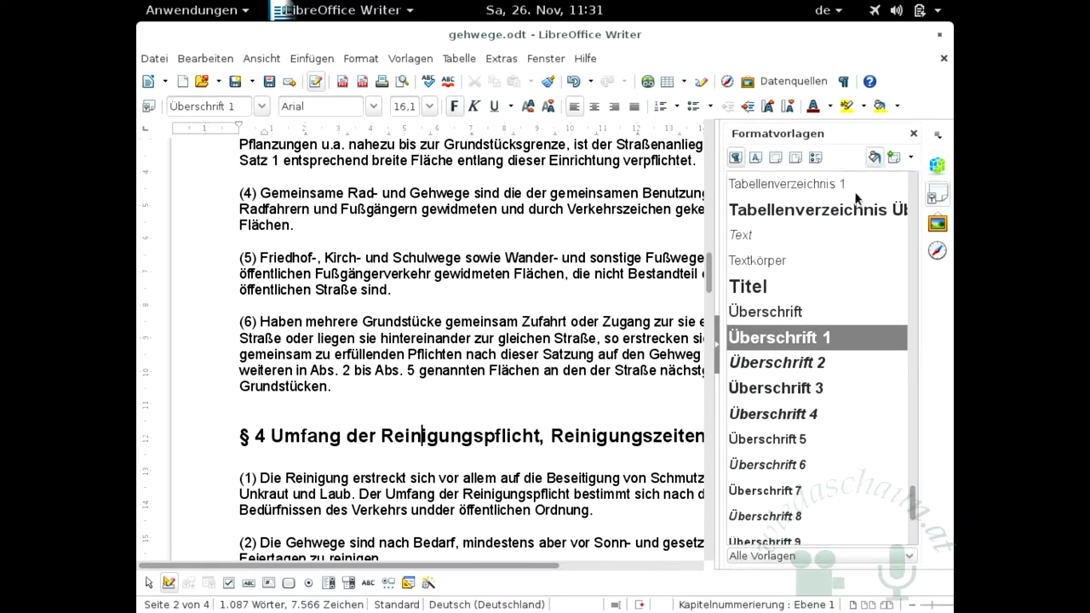
- With fill-format mode, paint Überschrift 1 onto the § 5, § 6, § 8 and § 9 headings
{"action": "left_click", "coordinate": [874, 158]}
{"action": "scroll", "coordinate": [486, 364], "scroll_direction": "down", "scroll_amount": 8}
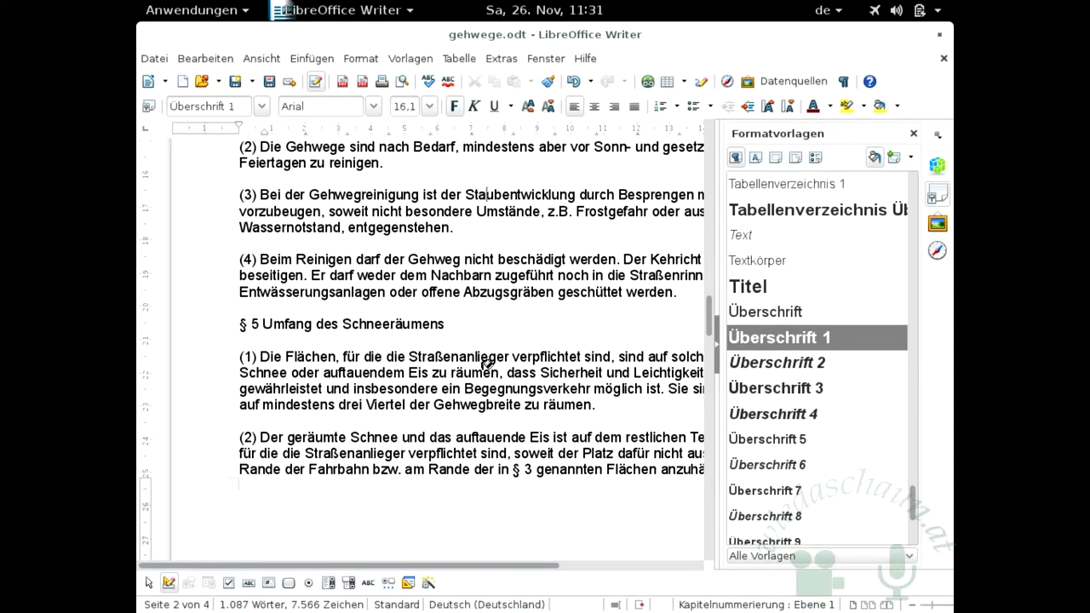
{"action": "left_click", "coordinate": [407, 323]}
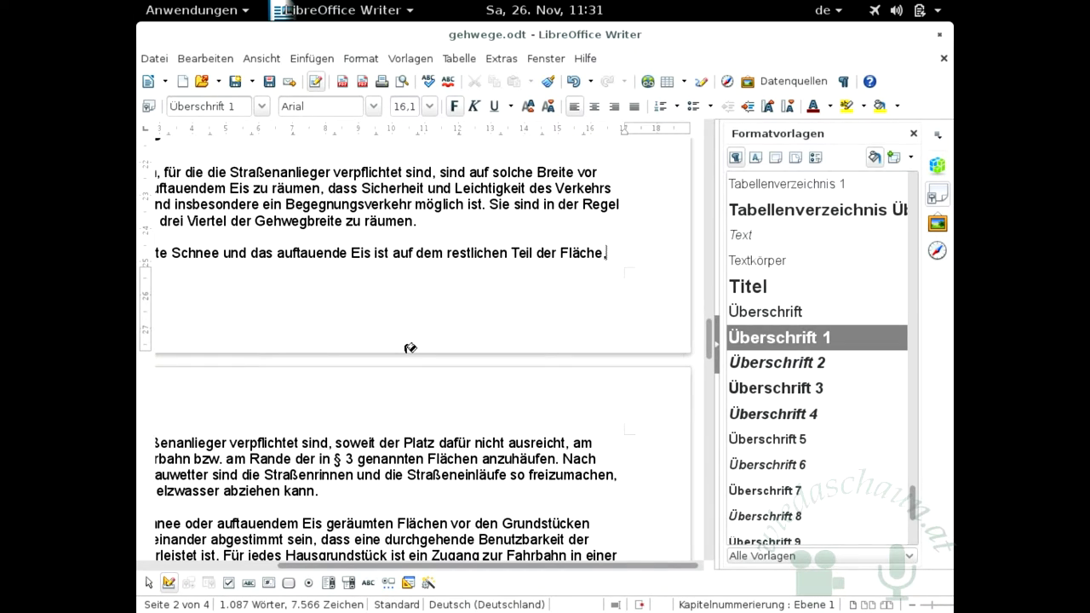
{"action": "scroll", "coordinate": [410, 349], "scroll_direction": "down", "scroll_amount": 4}
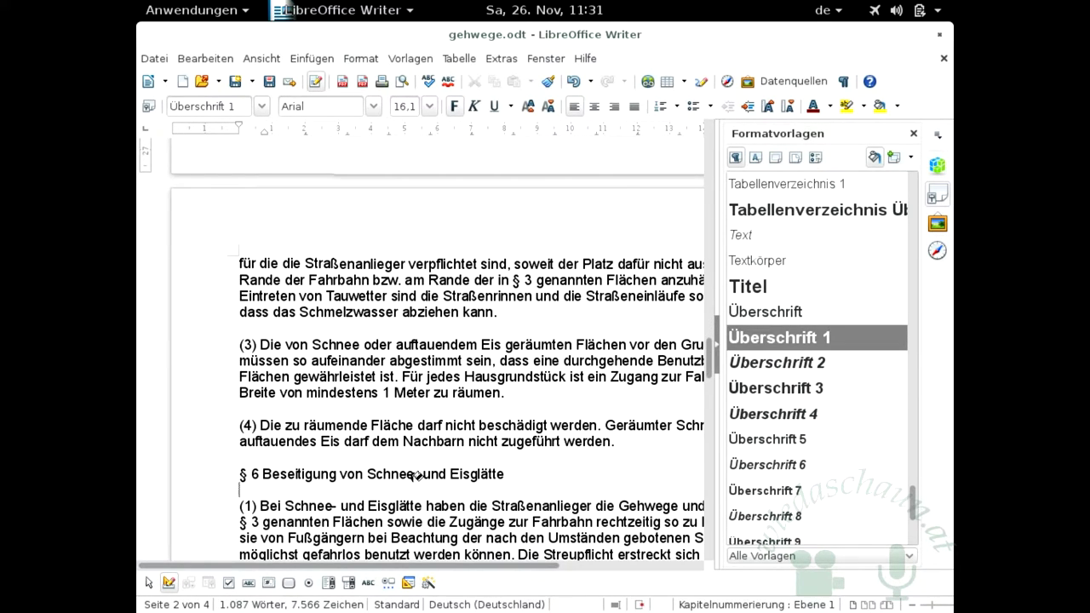
{"action": "left_click", "coordinate": [416, 474]}
{"action": "scroll", "coordinate": [416, 474], "scroll_direction": "down", "scroll_amount": 7}
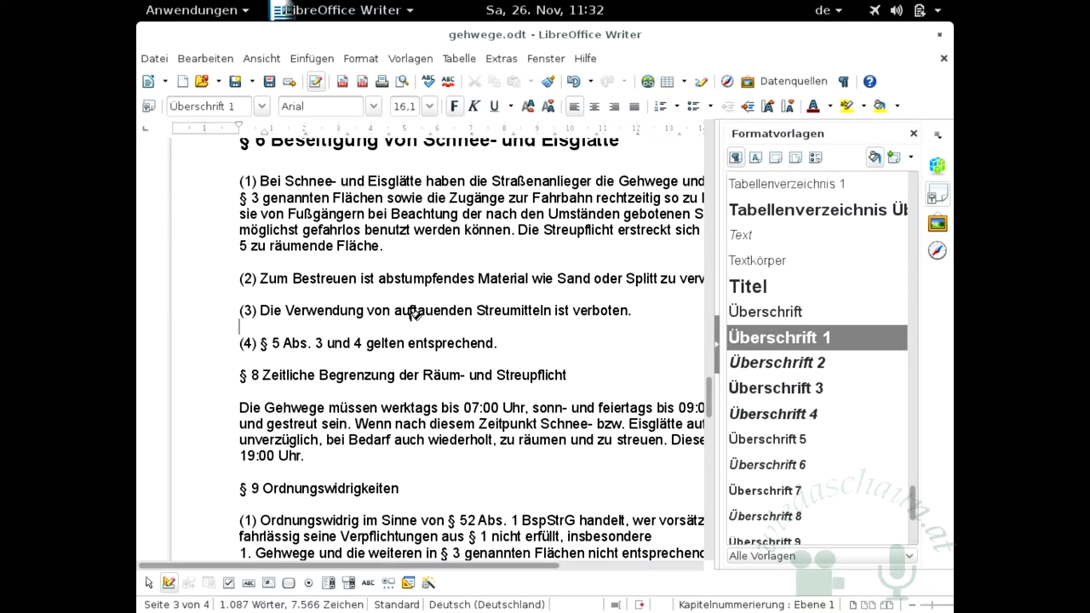
{"action": "left_click", "coordinate": [390, 375]}
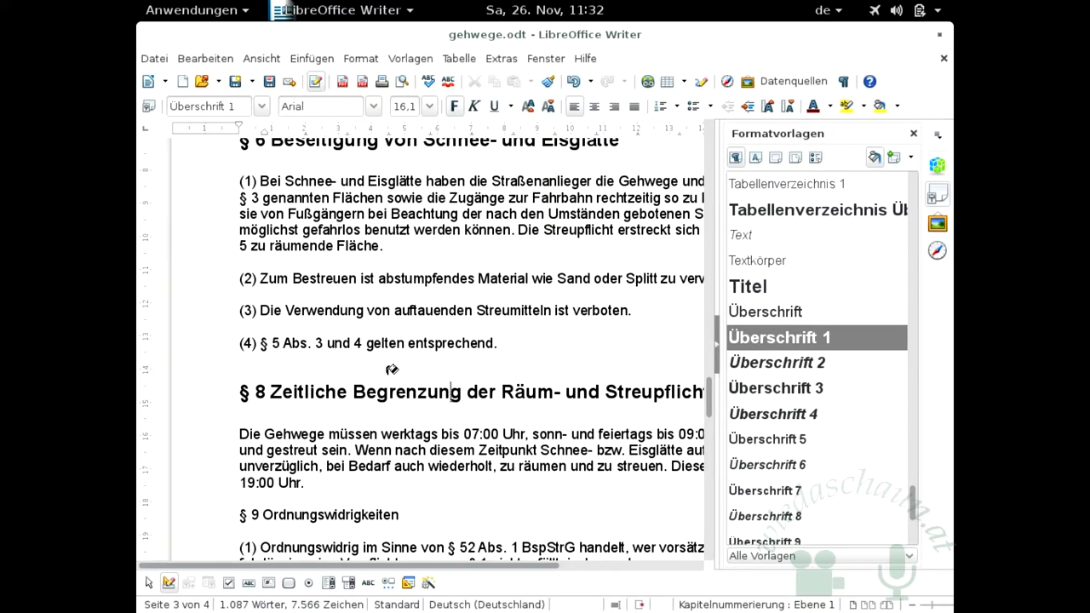
{"action": "scroll", "coordinate": [391, 369], "scroll_direction": "down", "scroll_amount": 2}
{"action": "left_click", "coordinate": [382, 417]}
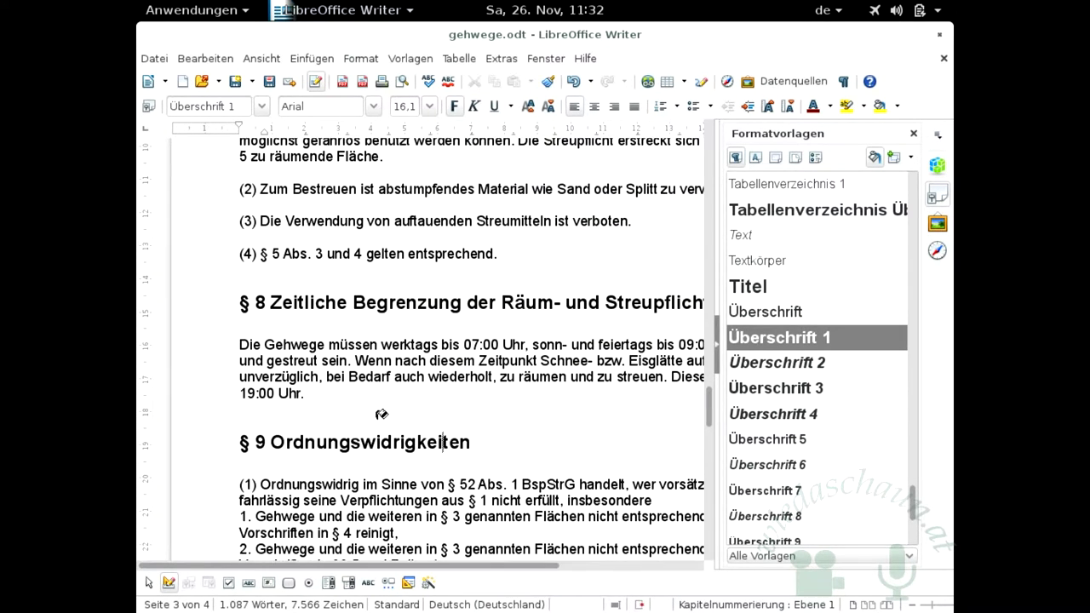
{"action": "scroll", "coordinate": [382, 415], "scroll_direction": "up", "scroll_amount": 4}
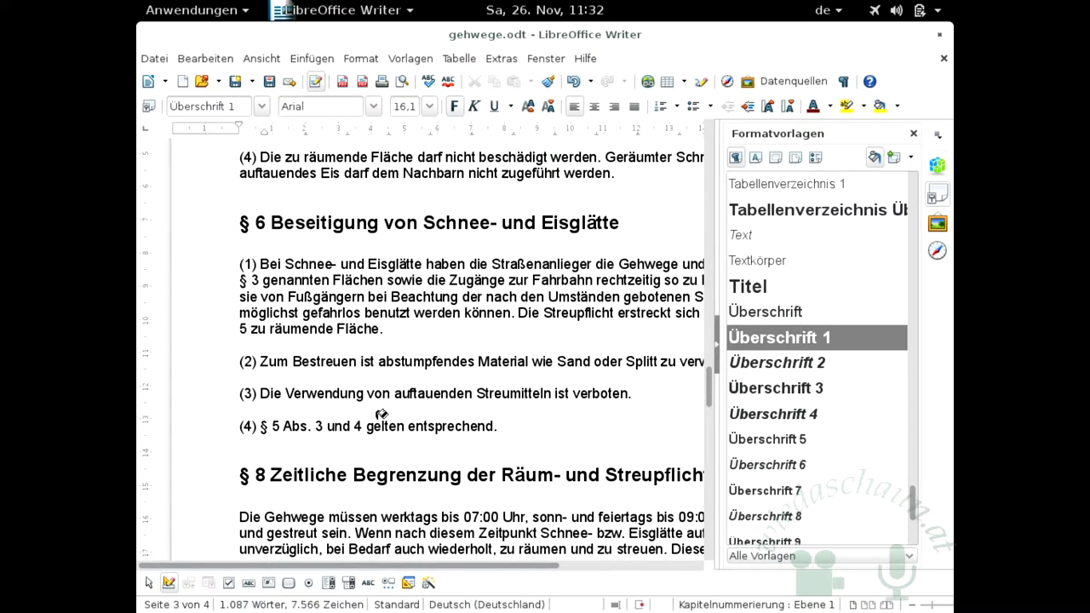
- Paint Überschrift 1 onto the final § 10 In-Kraft-Treten heading
{"action": "left_click", "coordinate": [308, 462]}
{"action": "scroll", "coordinate": [308, 460], "scroll_direction": "down", "scroll_amount": 7}
{"action": "key", "text": "ctrl+End"}
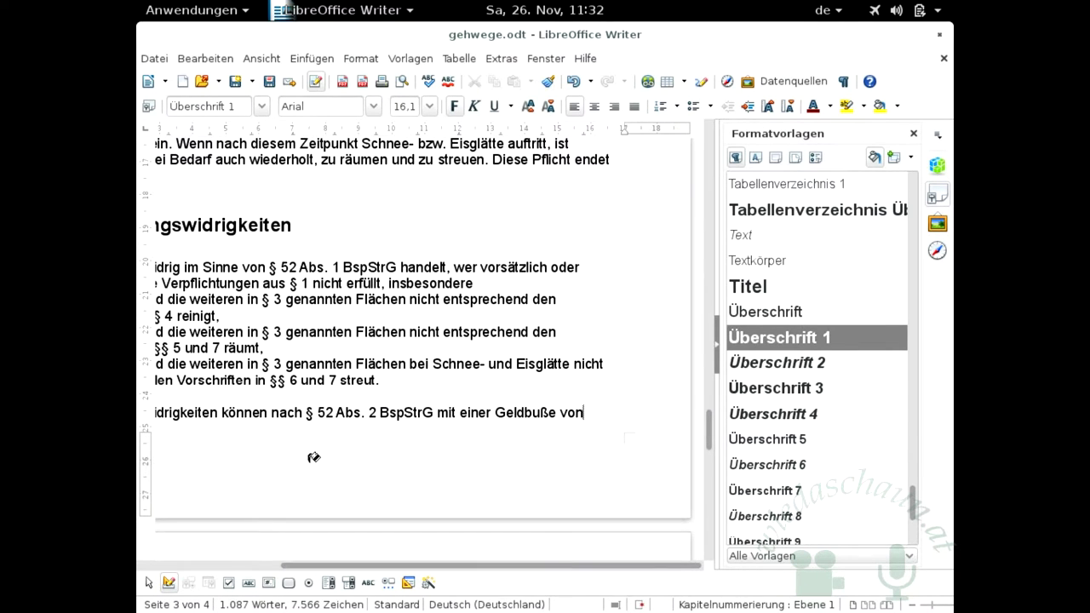
{"action": "scroll", "coordinate": [313, 457], "scroll_direction": "left", "scroll_amount": 3}
{"action": "scroll", "coordinate": [312, 457], "scroll_direction": "down", "scroll_amount": 6}
{"action": "scroll", "coordinate": [313, 457], "scroll_direction": "down", "scroll_amount": 1}
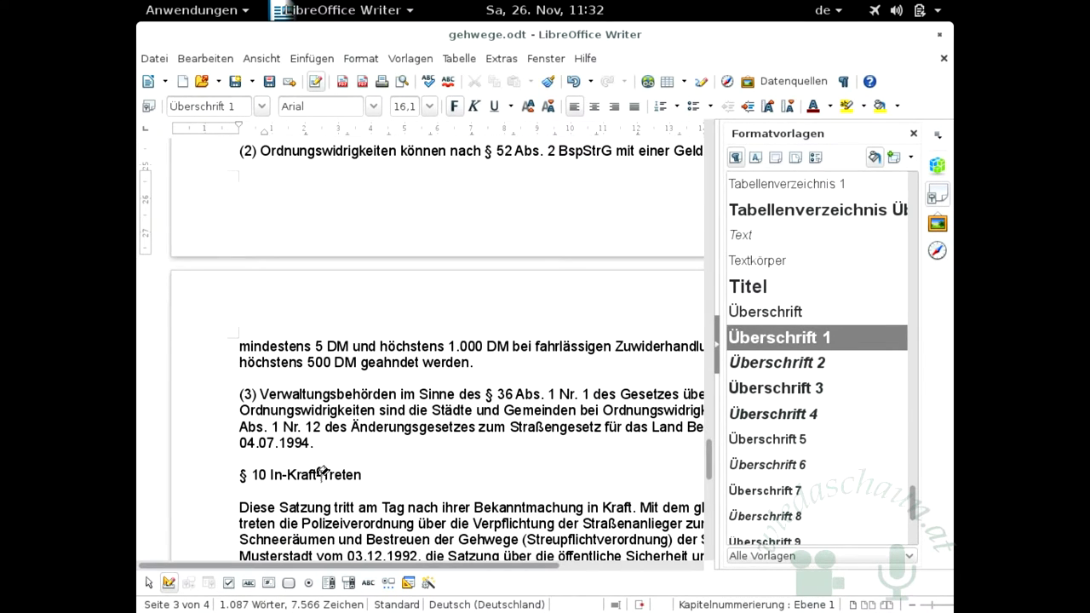
{"action": "left_click", "coordinate": [321, 474]}
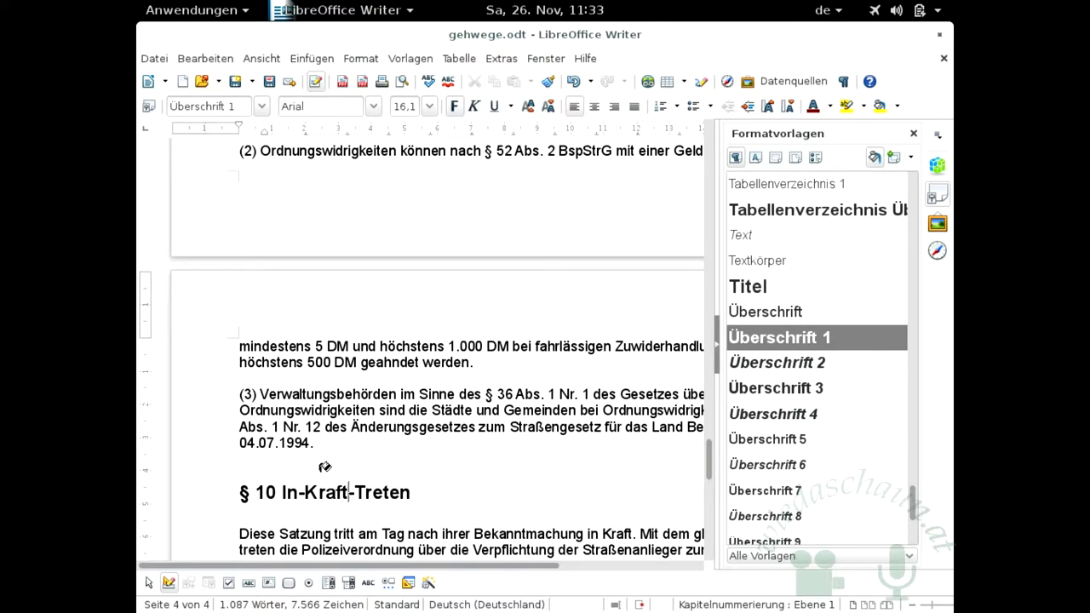
{"action": "scroll", "coordinate": [324, 467], "scroll_direction": "right", "scroll_amount": 3}
{"action": "scroll", "coordinate": [426, 384], "scroll_direction": "up", "scroll_amount": 3}
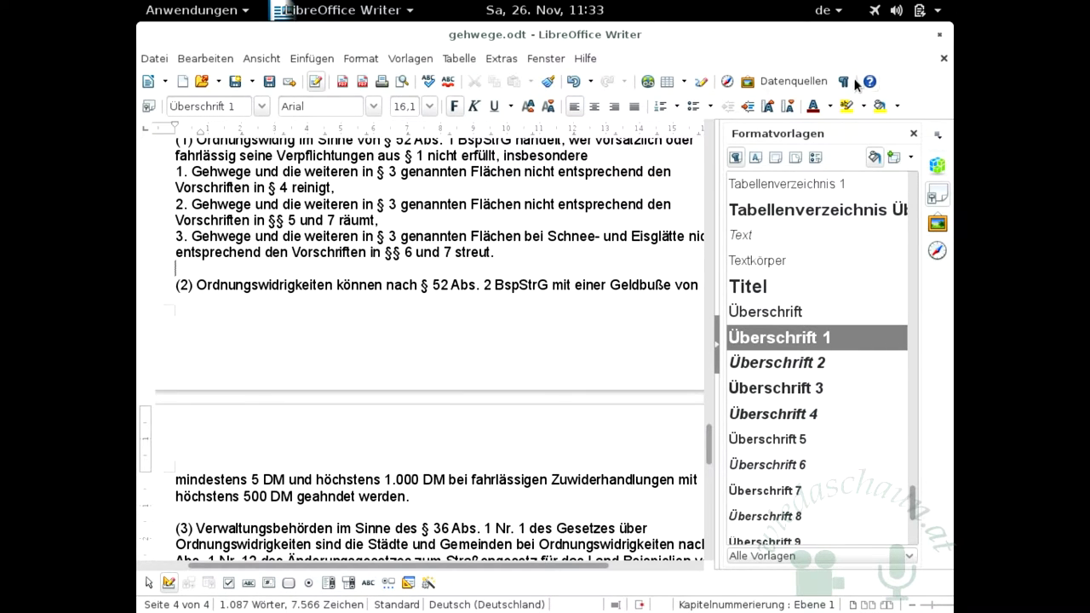
{"action": "left_click", "coordinate": [844, 81]}
{"action": "scroll", "coordinate": [422, 545], "scroll_direction": "down", "scroll_amount": 9}
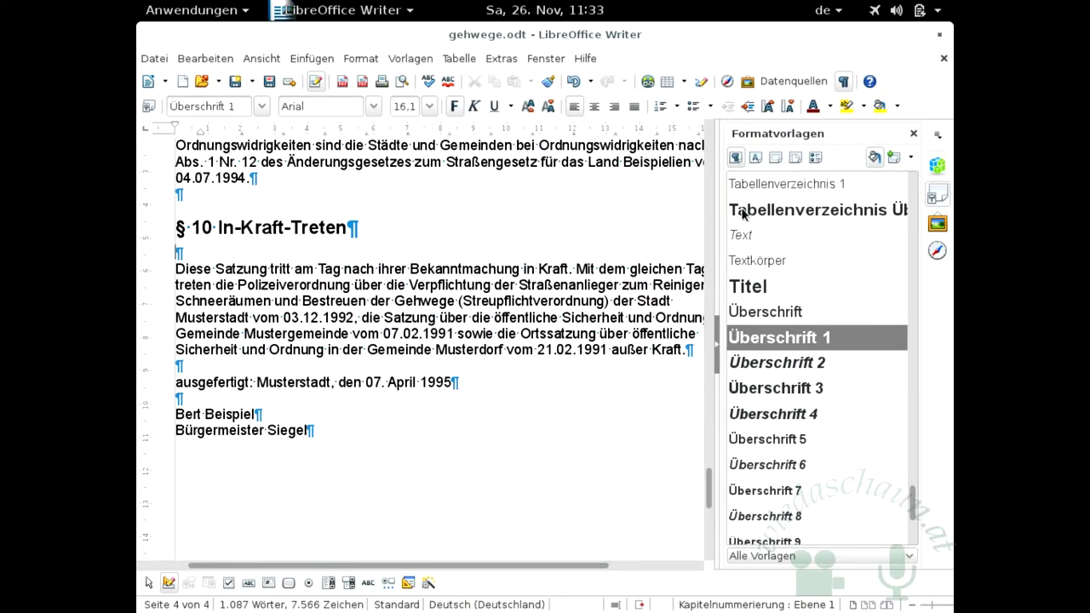
{"action": "scroll", "coordinate": [688, 388], "scroll_direction": "up", "scroll_amount": 10}
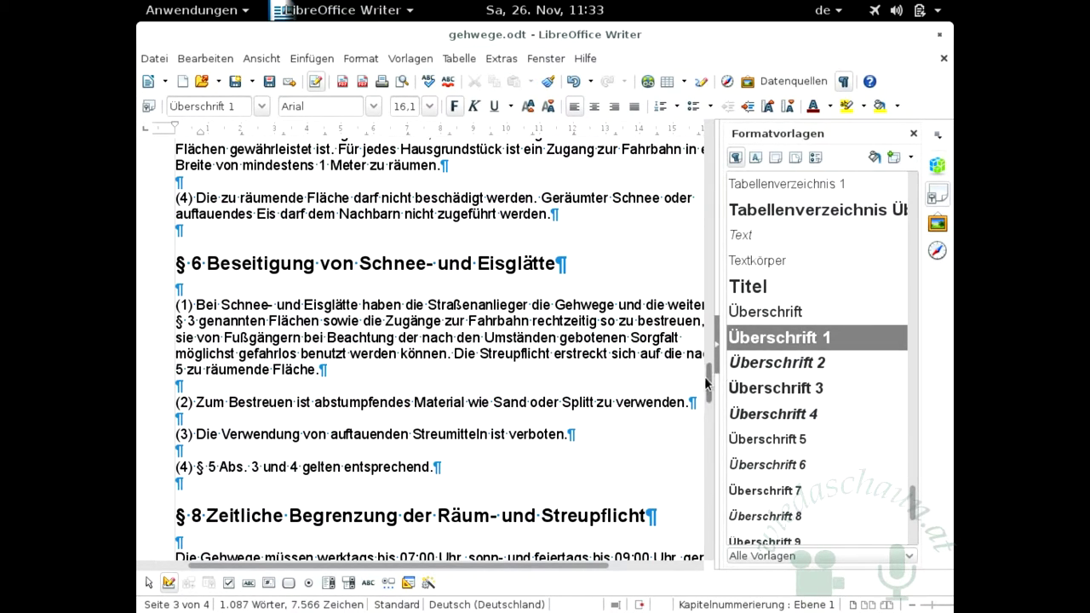
{"action": "scroll", "coordinate": [710, 381], "scroll_direction": "up", "scroll_amount": 5}
{"action": "left_click_drag", "start_coordinate": [710, 357], "coordinate": [718, 100]}
{"action": "scroll", "coordinate": [315, 306], "scroll_direction": "down", "scroll_amount": 1}
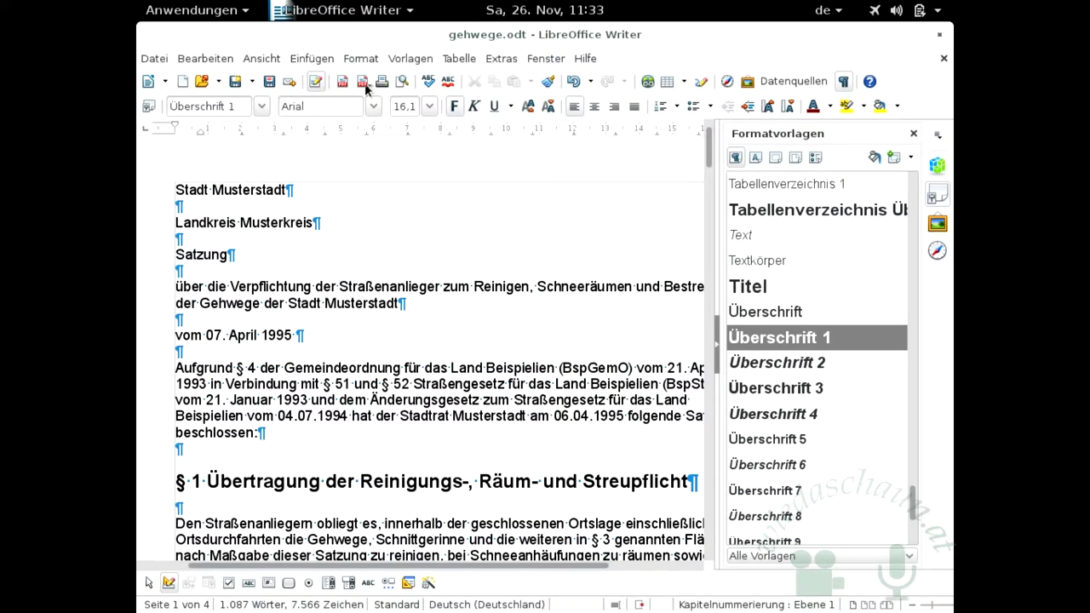
{"action": "left_click", "coordinate": [841, 82]}
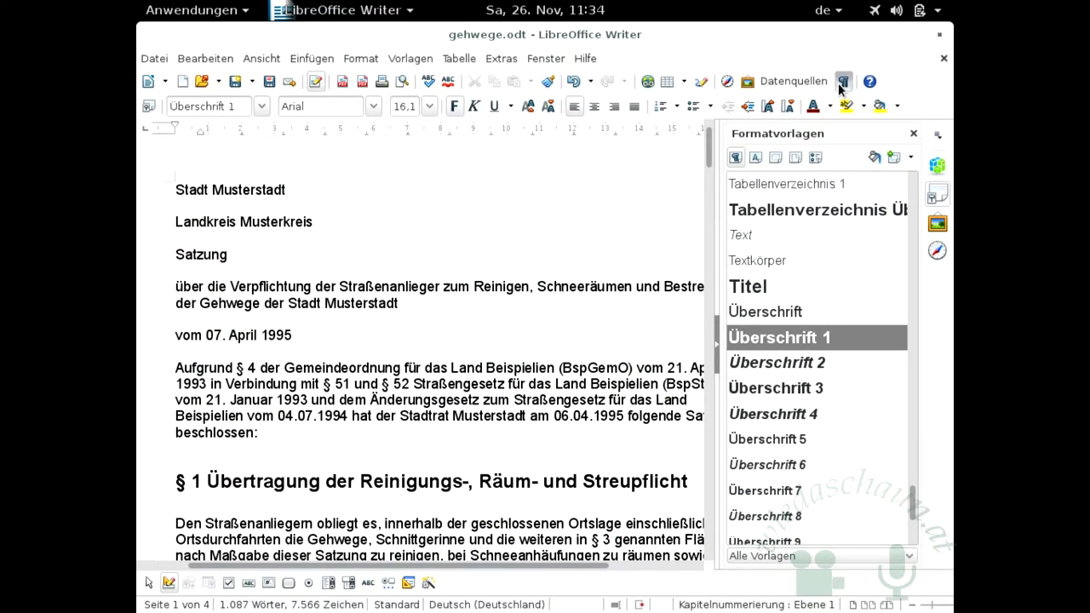
{"action": "left_click", "coordinate": [841, 82]}
{"action": "left_click", "coordinate": [841, 88]}
{"action": "left_click", "coordinate": [841, 88]}
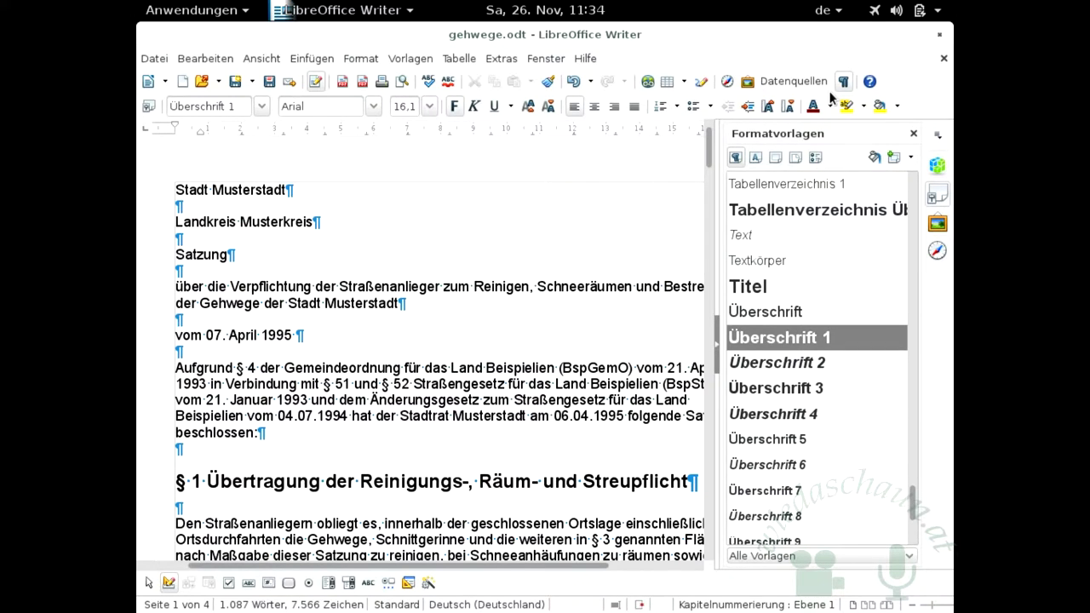
{"action": "scroll", "coordinate": [426, 340], "scroll_direction": "up", "scroll_amount": 1}
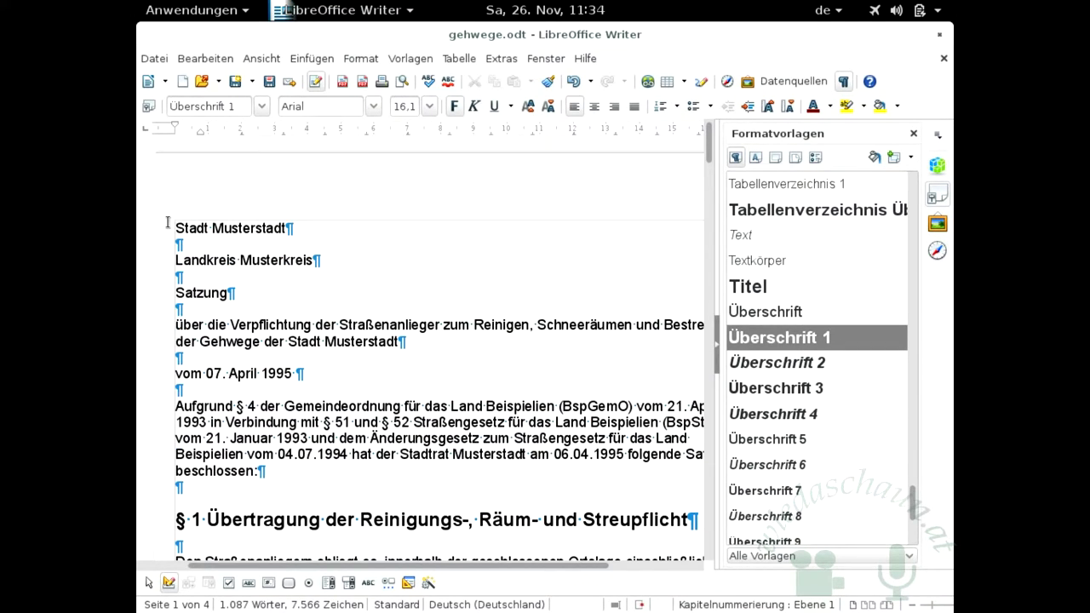
- Apply the Textkörper style to the opening paragraphs from Stadt Musterstadt to beschlossen:
{"action": "left_click_drag", "start_coordinate": [175, 226], "coordinate": [264, 482]}
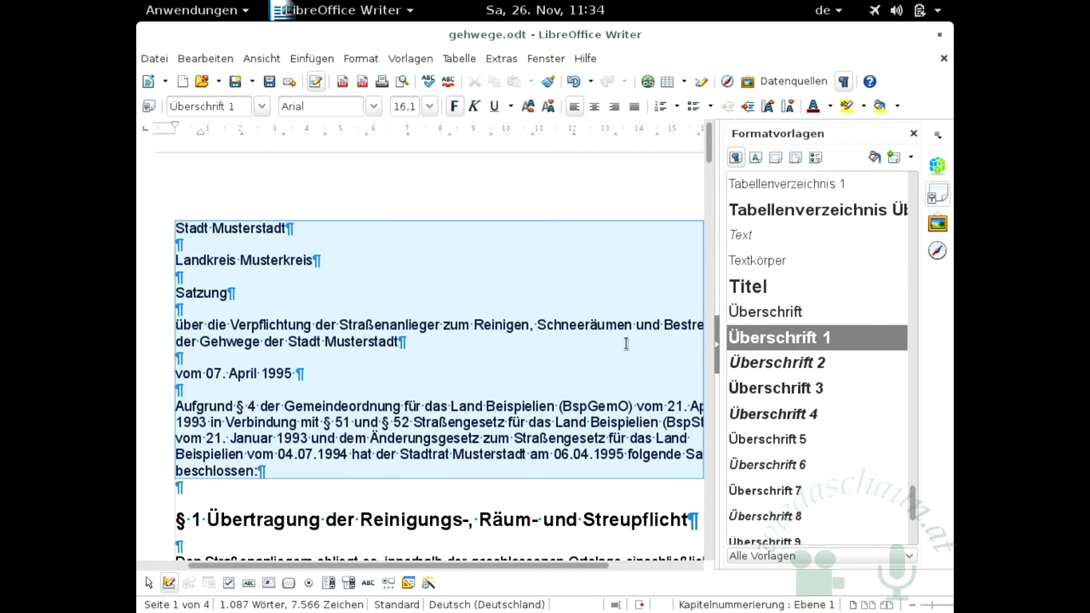
{"action": "scroll", "coordinate": [781, 418], "scroll_direction": "down", "scroll_amount": 1}
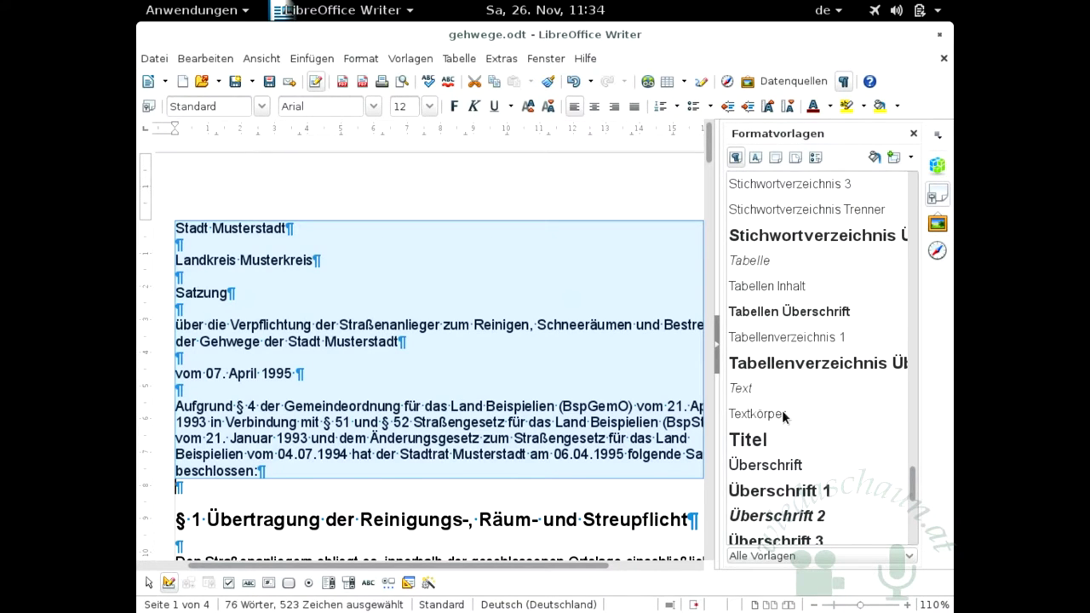
{"action": "double_click", "coordinate": [783, 412]}
{"action": "scroll", "coordinate": [273, 315], "scroll_direction": "up", "scroll_amount": 3}
- Delete the six empty paragraphs between the title lines, down to beschlossen:
{"action": "left_click", "coordinate": [206, 249]}
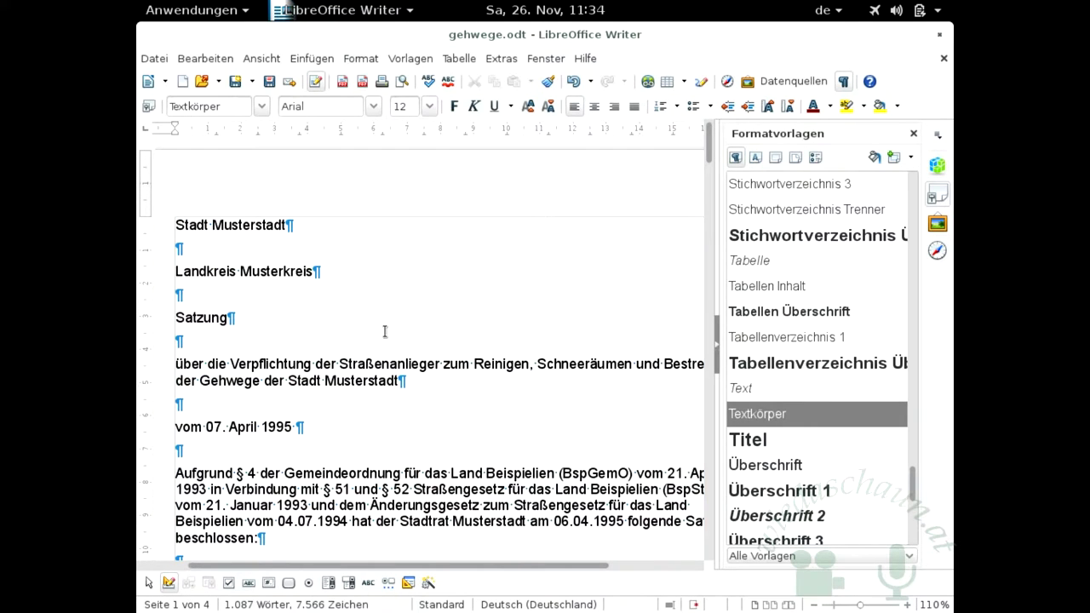
{"action": "key", "text": "Delete"}
{"action": "key", "text": "Down"}
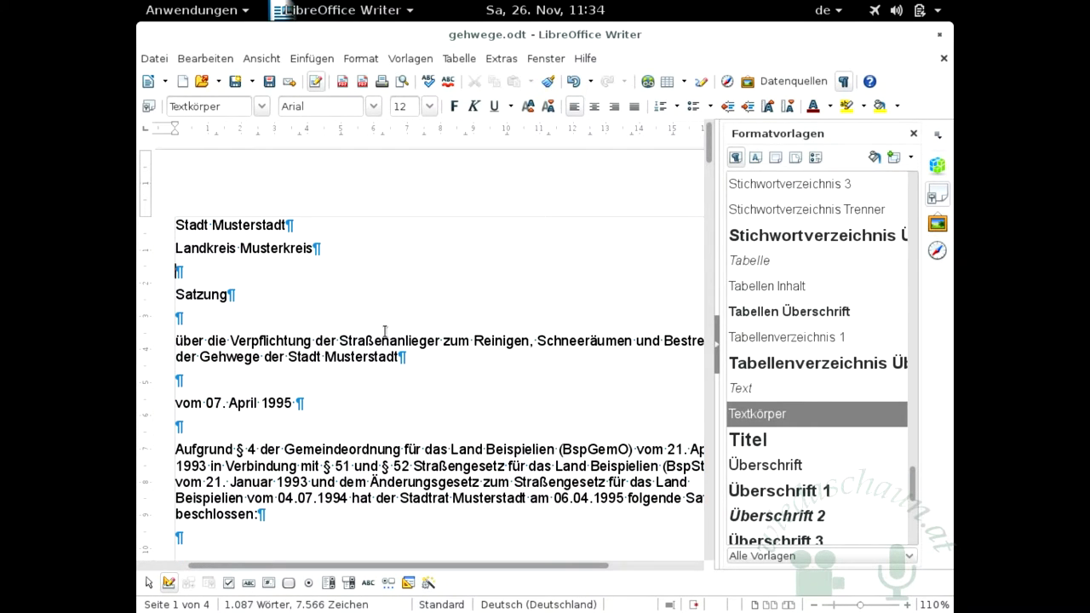
{"action": "key", "text": "Delete"}
{"action": "key", "text": "Down"}
{"action": "key", "text": "Delete"}
{"action": "key", "text": "Down"}
{"action": "key", "text": "Down"}
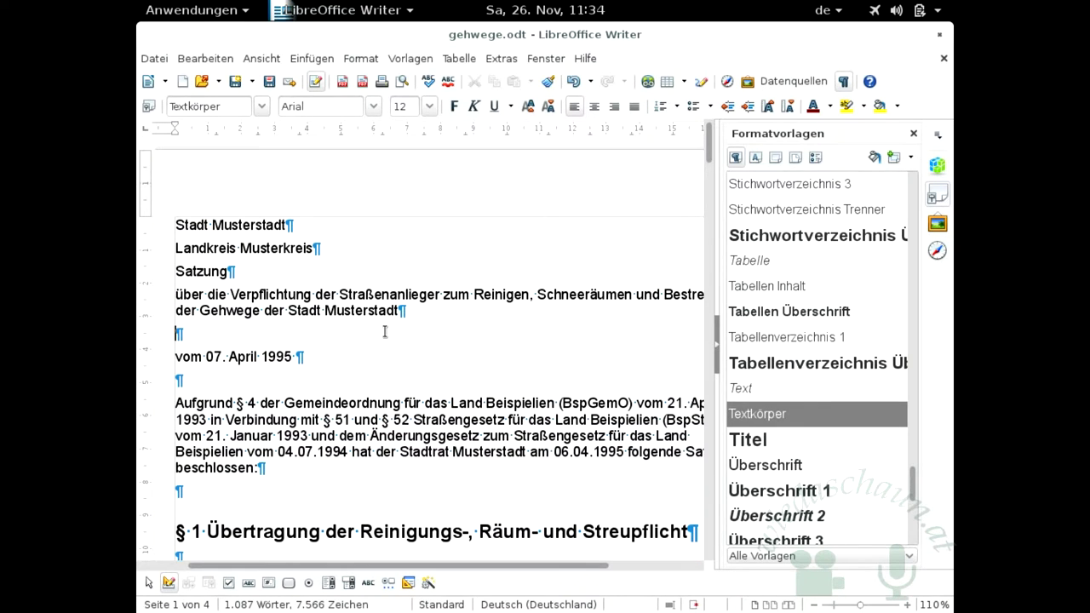
{"action": "key", "text": "Delete"}
{"action": "key", "text": "Down"}
{"action": "key", "text": "Delete"}
{"action": "key", "text": "Down"}
{"action": "key", "text": "Down"}
{"action": "key", "text": "Down"}
{"action": "key", "text": "Down"}
{"action": "key", "text": "Down"}
{"action": "key", "text": "BackSpace"}
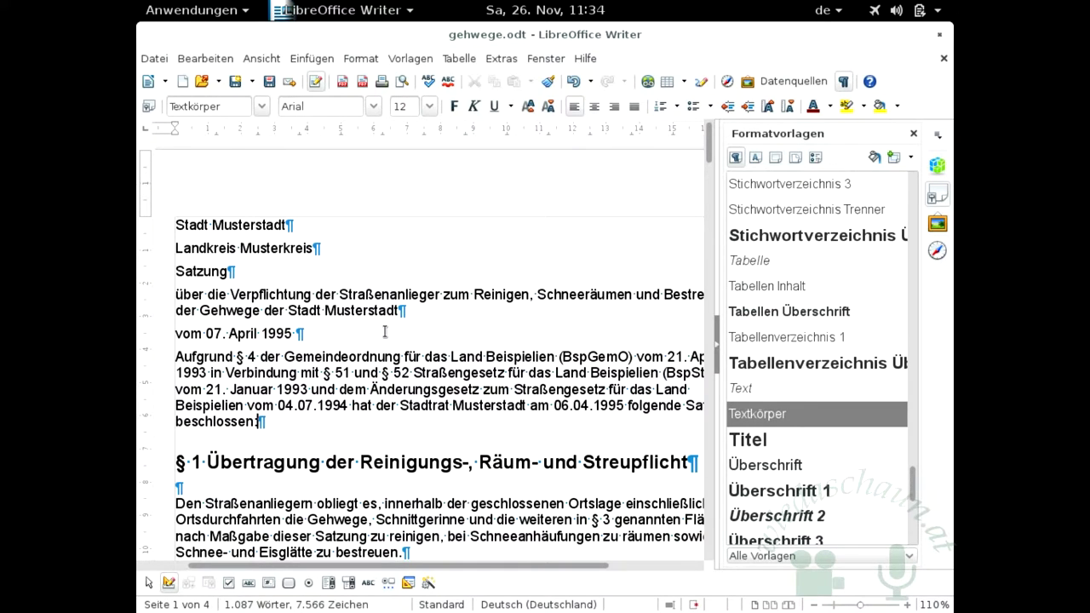
- Modify the Textkörper paragraph style so its spacing below paragraphs is 1 cm
{"action": "right_click", "coordinate": [772, 418]}
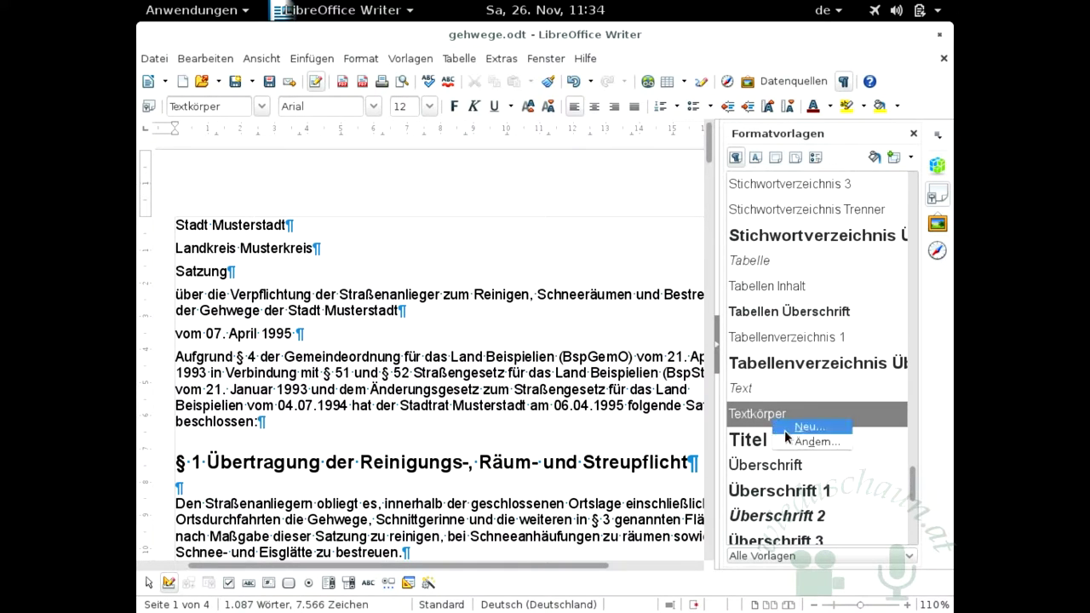
{"action": "left_click", "coordinate": [794, 442]}
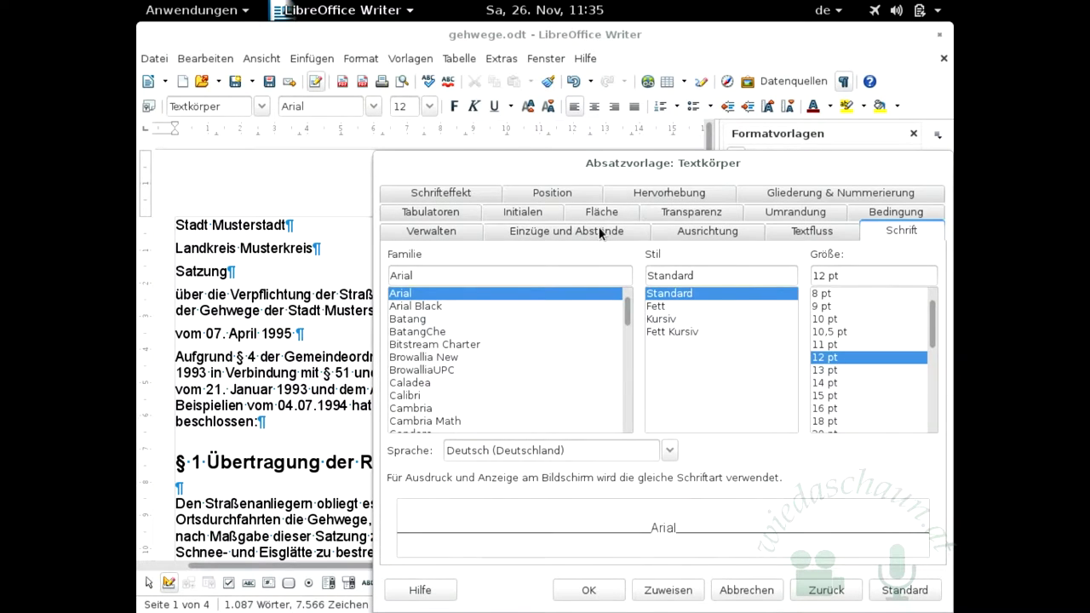
{"action": "left_click", "coordinate": [600, 233]}
{"action": "left_click", "coordinate": [579, 429]}
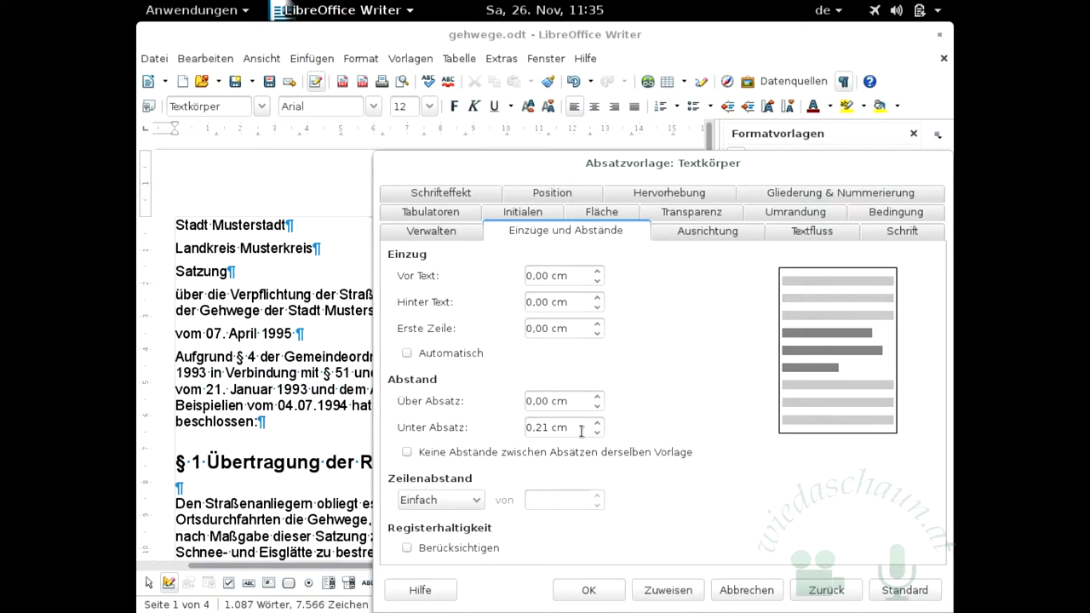
{"action": "key", "text": "BackSpace"}
{"action": "key", "text": "BackSpace"}
{"action": "key", "text": "BackSpace"}
{"action": "key", "text": "BackSpace"}
{"action": "key", "text": "BackSpace"}
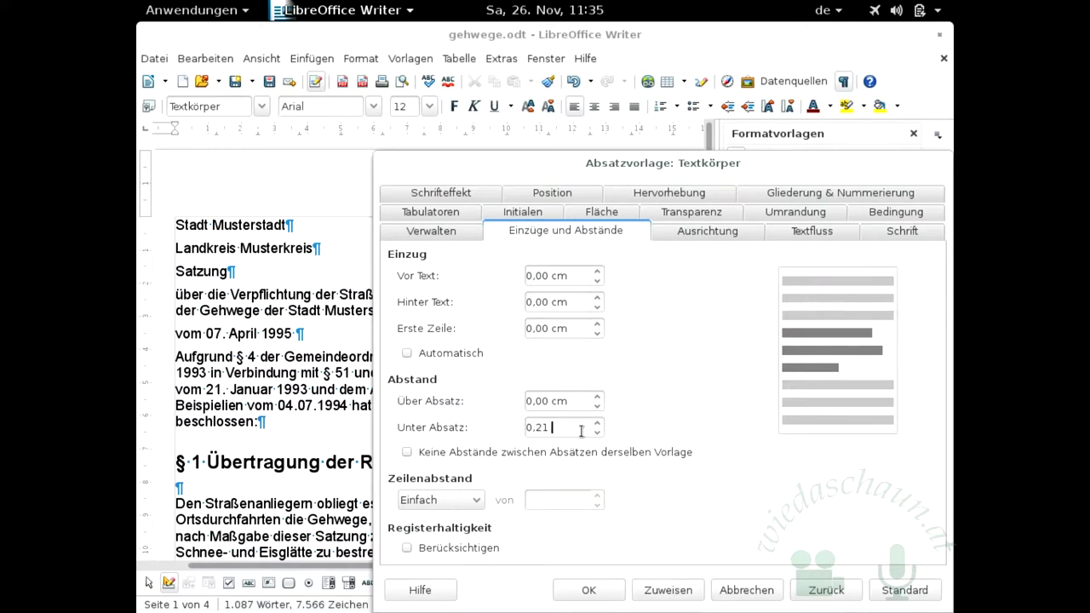
{"action": "key", "text": "BackSpace"}
{"action": "key", "text": "BackSpace"}
{"action": "type", "text": "1"}
{"action": "left_click", "coordinate": [586, 589]}
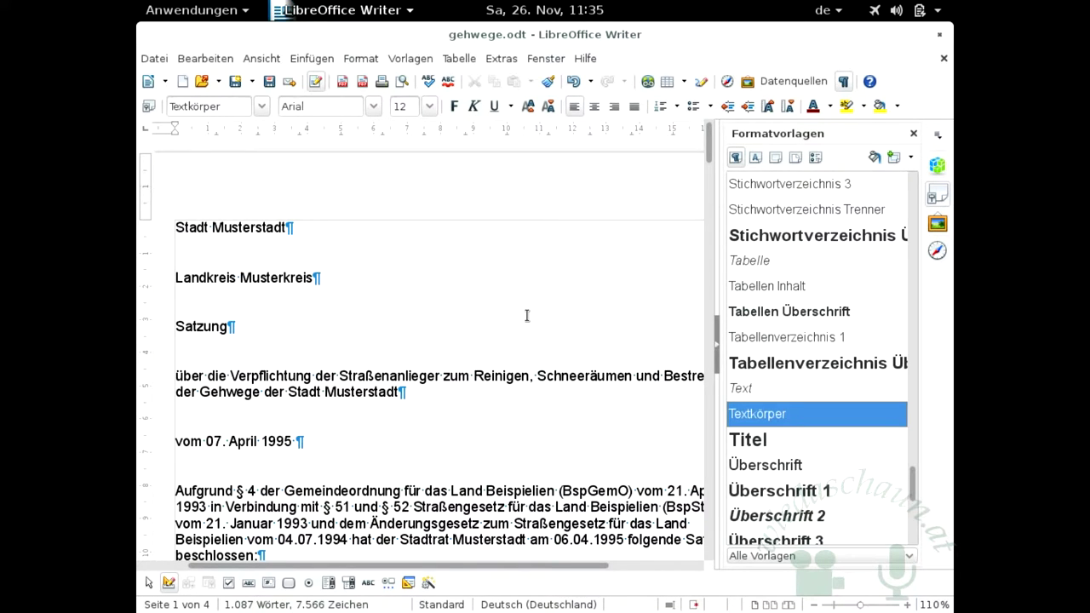
{"action": "key", "text": "End"}
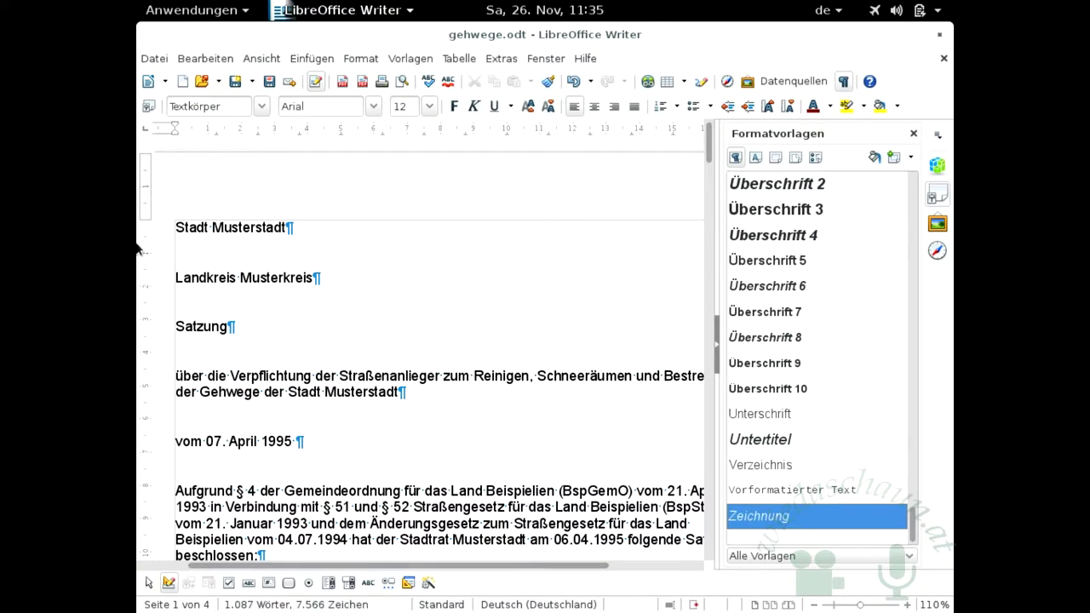
- Select the opening paragraphs and lower Textkörper's spacing below to 0,2 cm
{"action": "left_click", "coordinate": [169, 227]}
{"action": "scroll", "coordinate": [288, 355], "scroll_direction": "down", "scroll_amount": 5}
{"action": "left_click", "coordinate": [290, 298]}
{"action": "scroll", "coordinate": [382, 205], "scroll_direction": "up", "scroll_amount": 5}
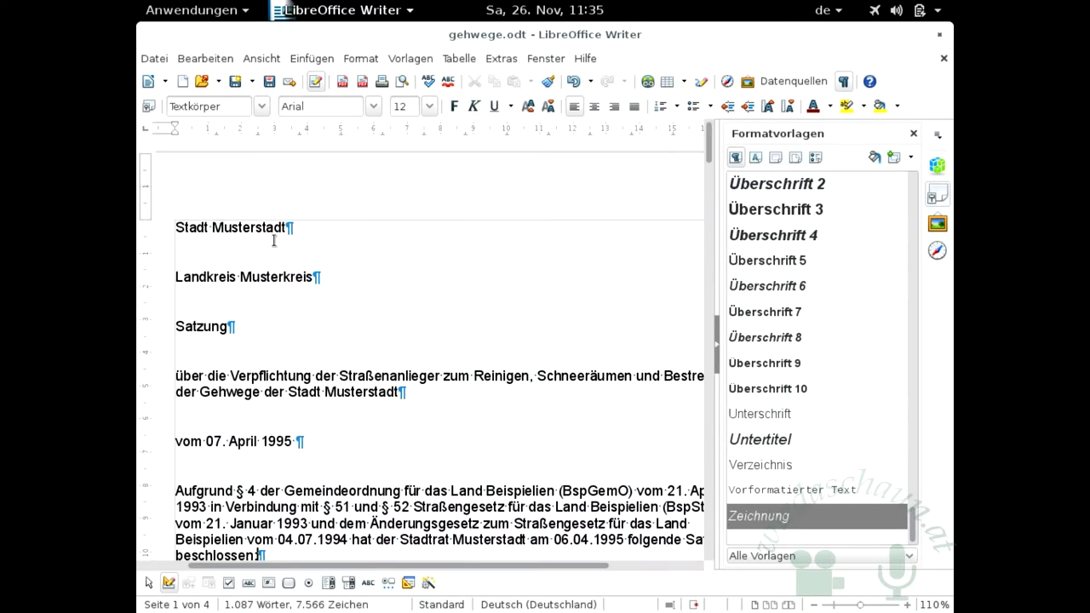
{"action": "left_click", "coordinate": [164, 226], "text": "shift"}
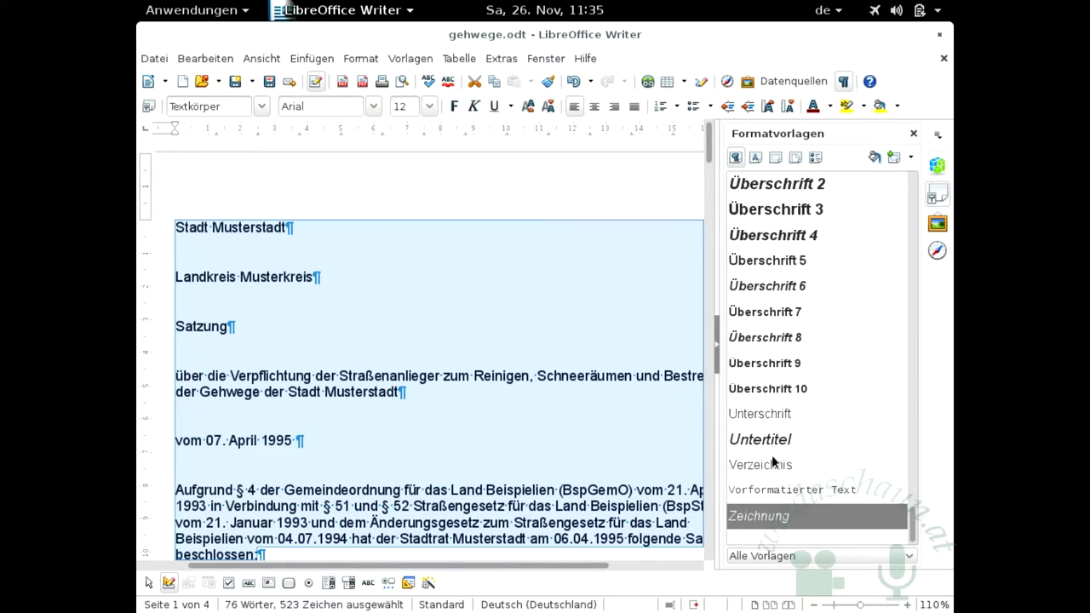
{"action": "scroll", "coordinate": [771, 452], "scroll_direction": "up", "scroll_amount": 3}
{"action": "right_click", "coordinate": [753, 312]}
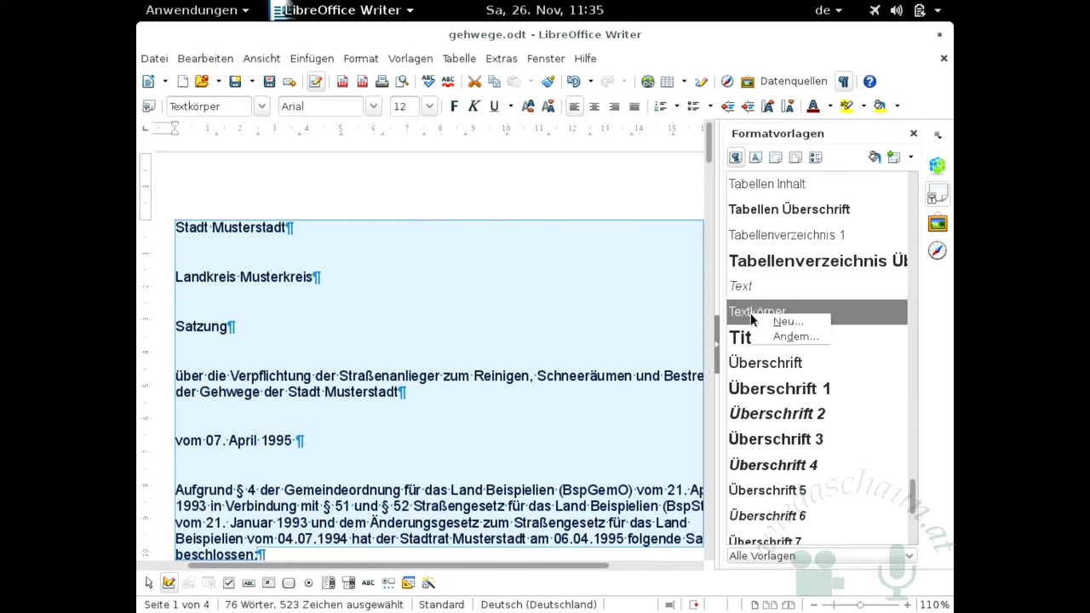
{"action": "left_click", "coordinate": [768, 339]}
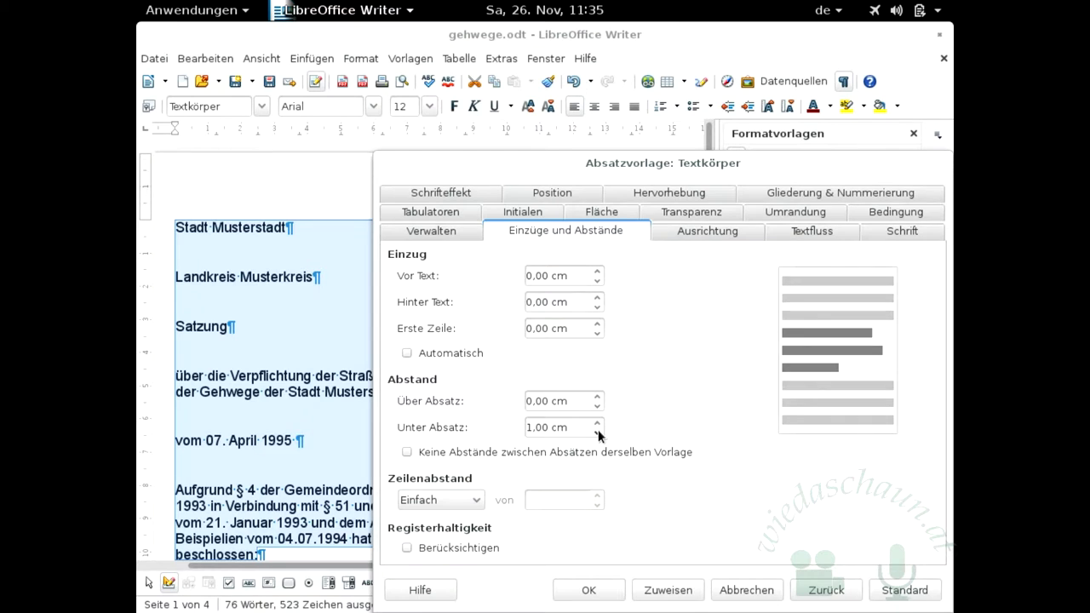
{"action": "triple_click", "coordinate": [587, 427]}
{"action": "type", "text": "0,2"}
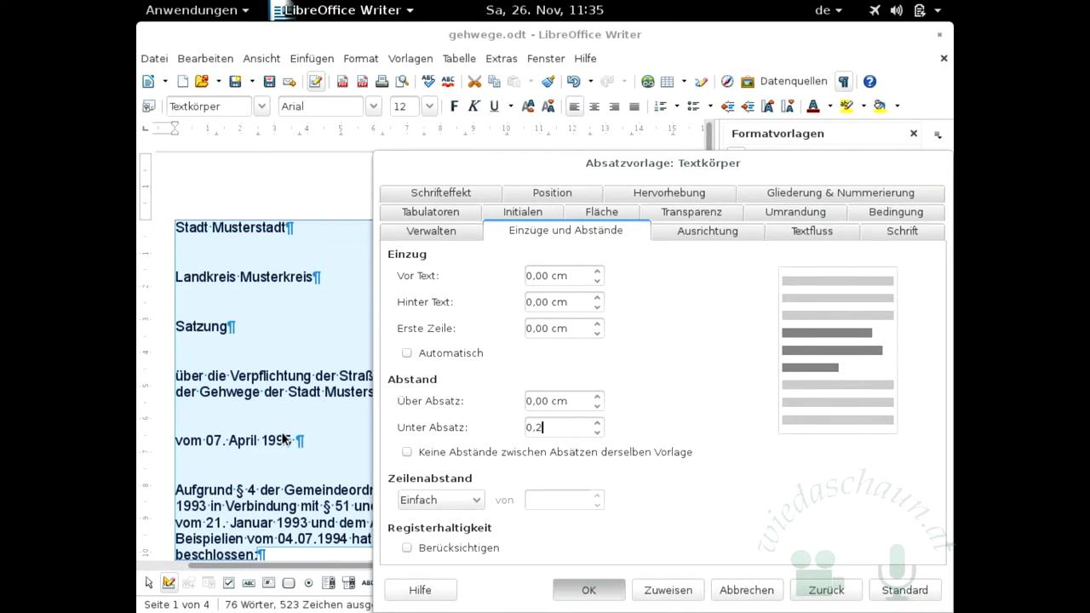
{"action": "key", "text": "Return"}
- Apply Standard to the selected opening paragraphs, then reapply Textkörper
{"action": "right_click", "coordinate": [317, 297]}
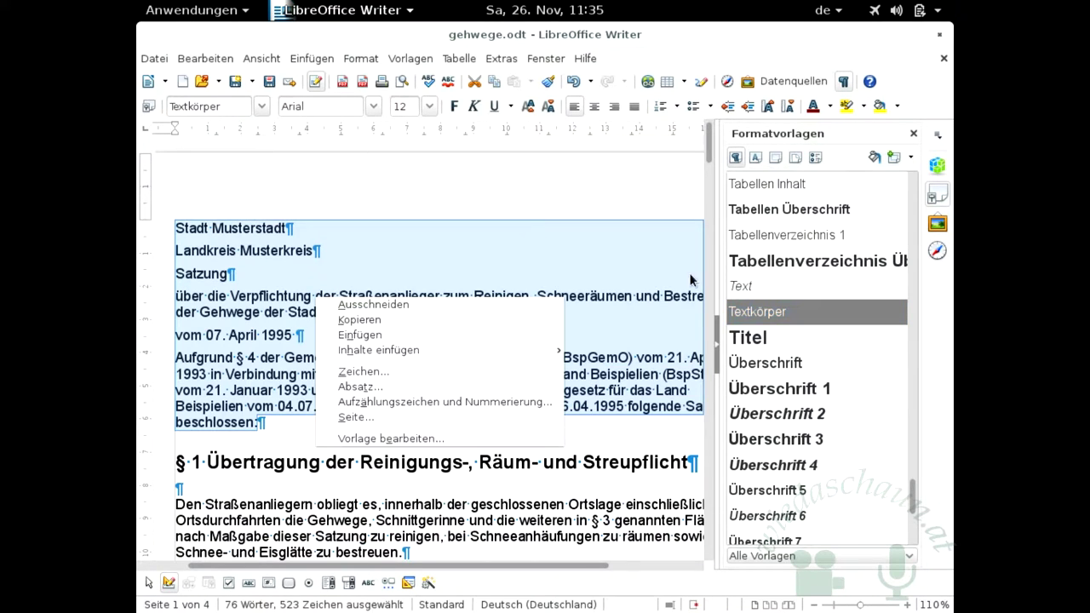
{"action": "left_click", "coordinate": [789, 267]}
{"action": "scroll", "coordinate": [790, 266], "scroll_direction": "up", "scroll_amount": 5}
{"action": "scroll", "coordinate": [789, 266], "scroll_direction": "down", "scroll_amount": 3}
{"action": "double_click", "coordinate": [775, 311]}
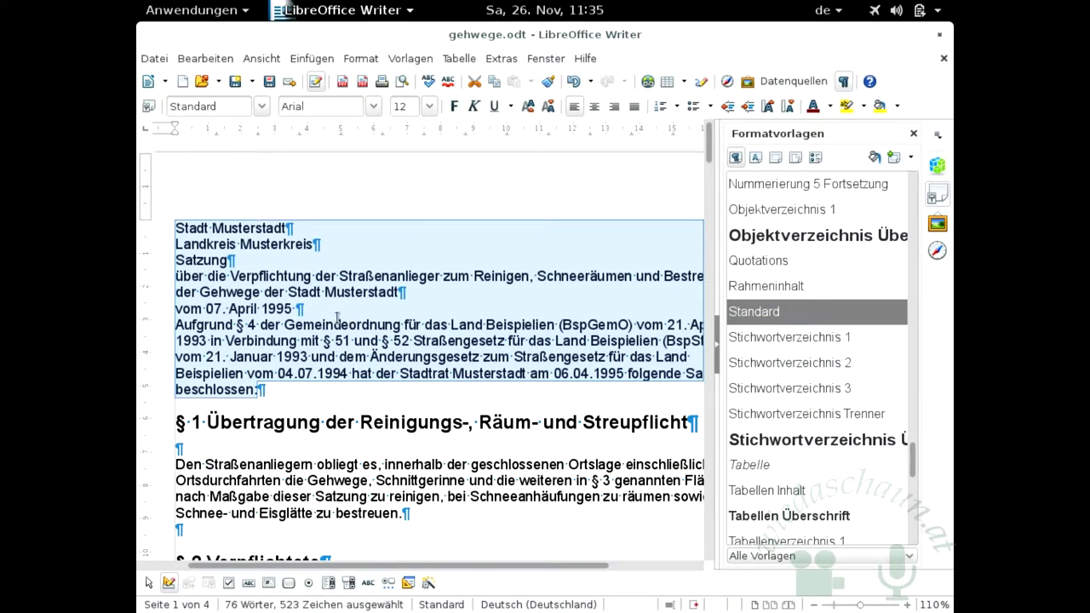
{"action": "scroll", "coordinate": [771, 468], "scroll_direction": "down", "scroll_amount": 1}
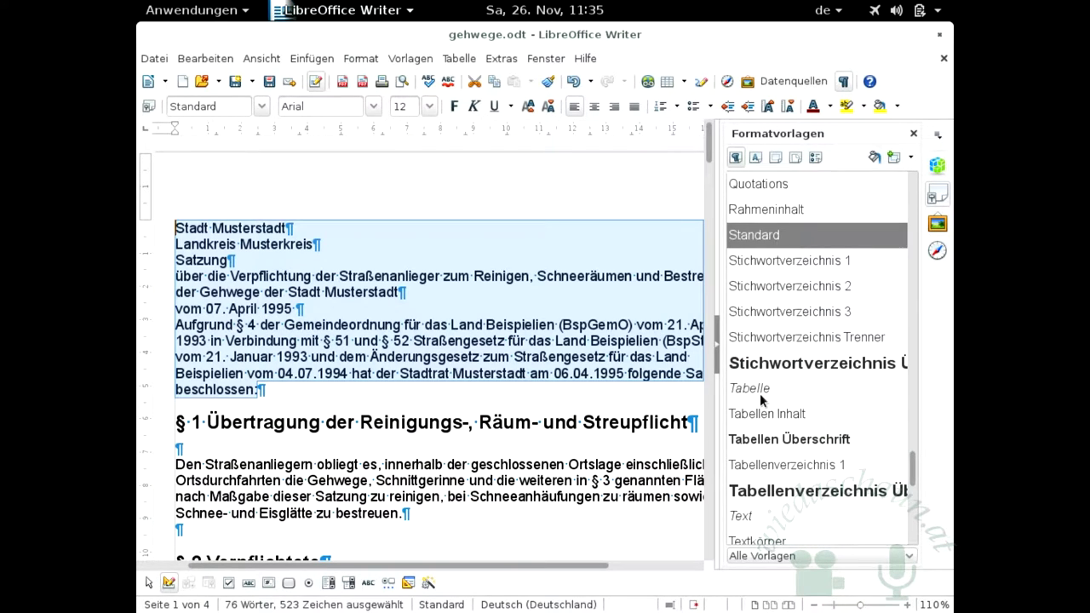
{"action": "scroll", "coordinate": [776, 494], "scroll_direction": "down", "scroll_amount": 1}
{"action": "double_click", "coordinate": [775, 465]}
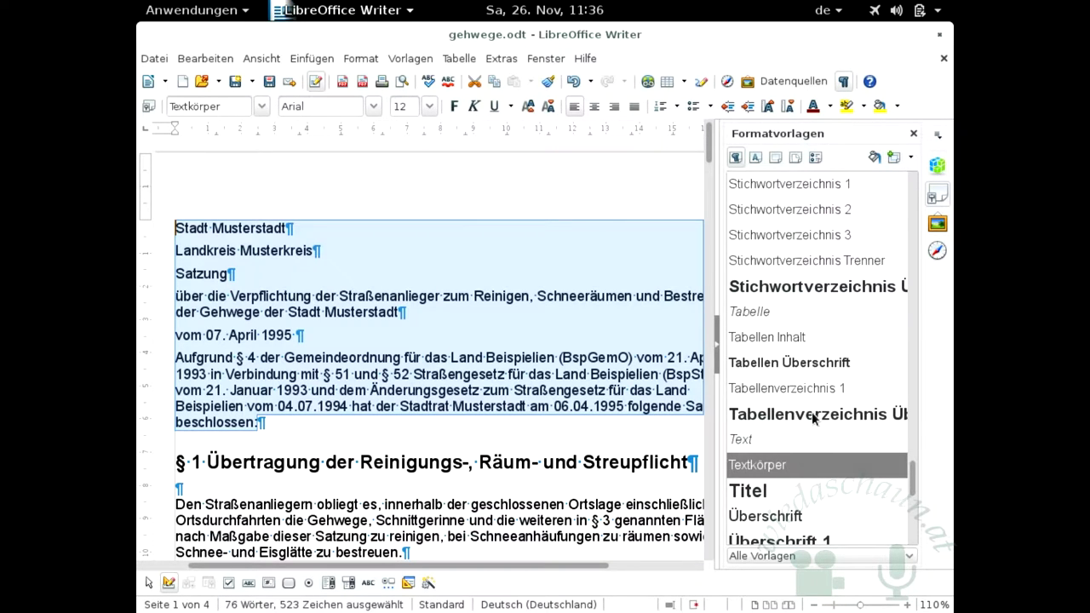
{"action": "scroll", "coordinate": [811, 411], "scroll_direction": "down", "scroll_amount": 2}
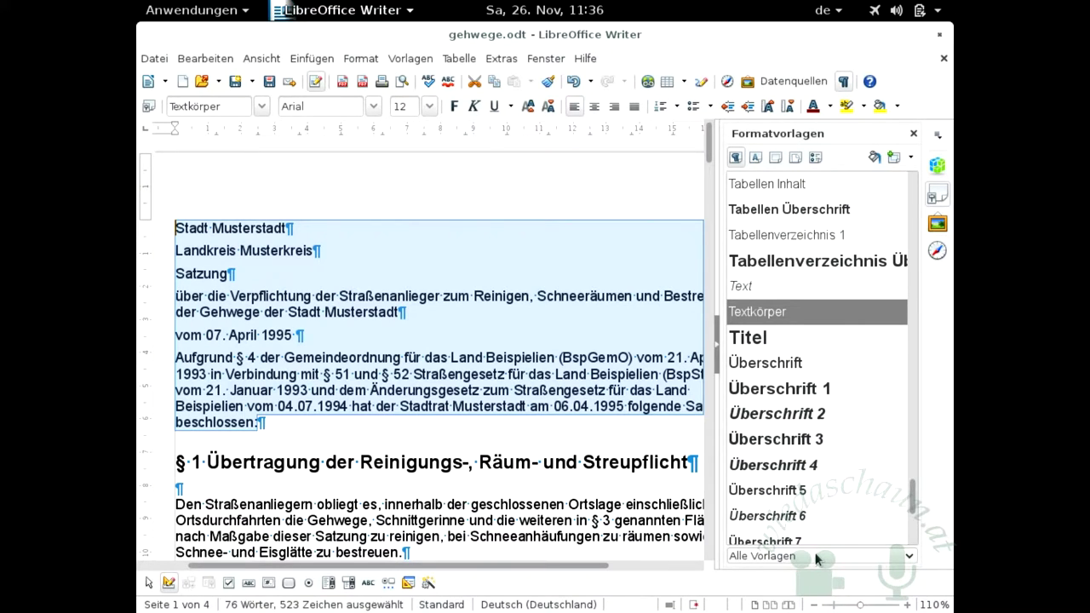
- Show the paragraph styles as a hierarchy and expand the styles derived from Textkörper
{"action": "left_click", "coordinate": [816, 558]}
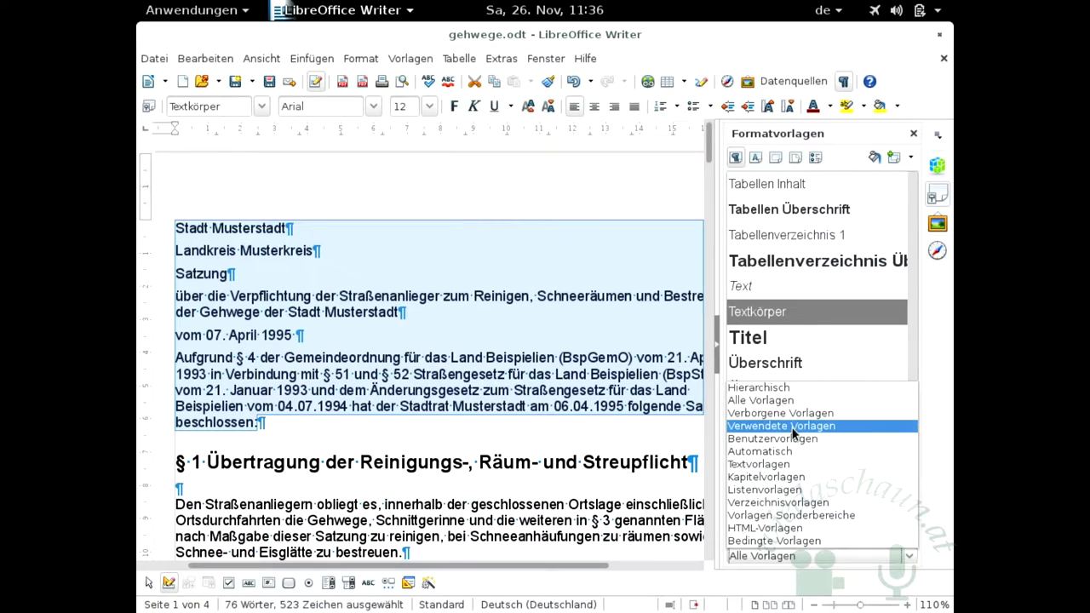
{"action": "left_click", "coordinate": [799, 389]}
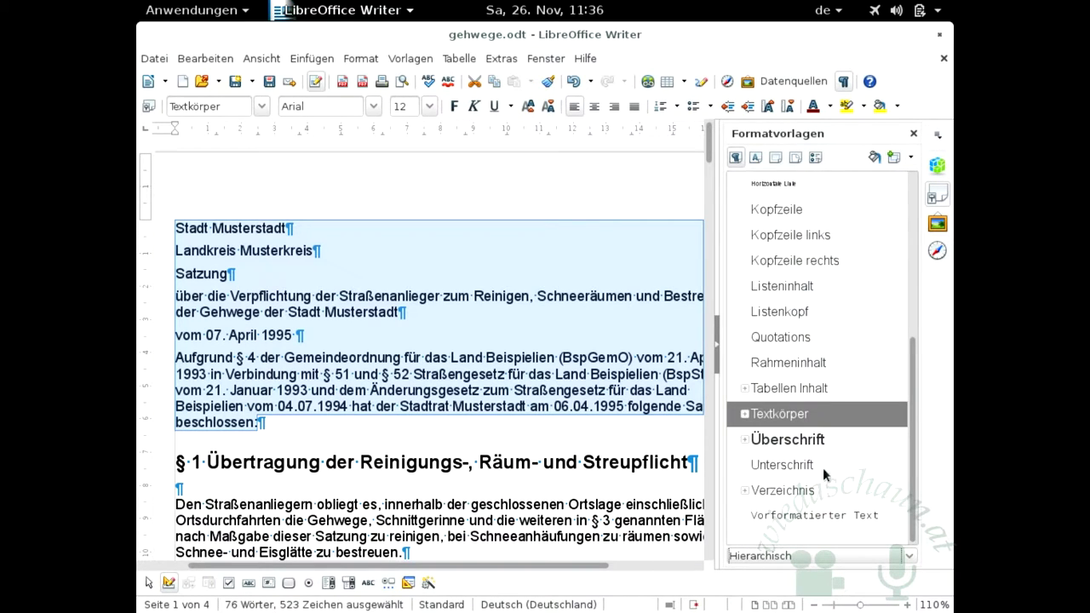
{"action": "left_click", "coordinate": [744, 414]}
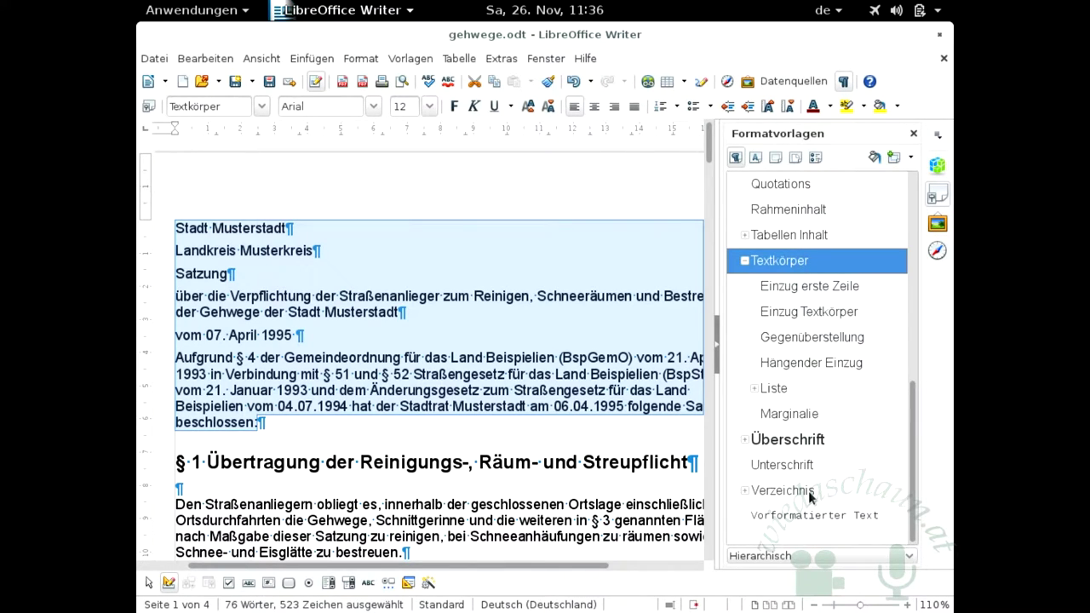
{"action": "scroll", "coordinate": [793, 485], "scroll_direction": "up", "scroll_amount": 10}
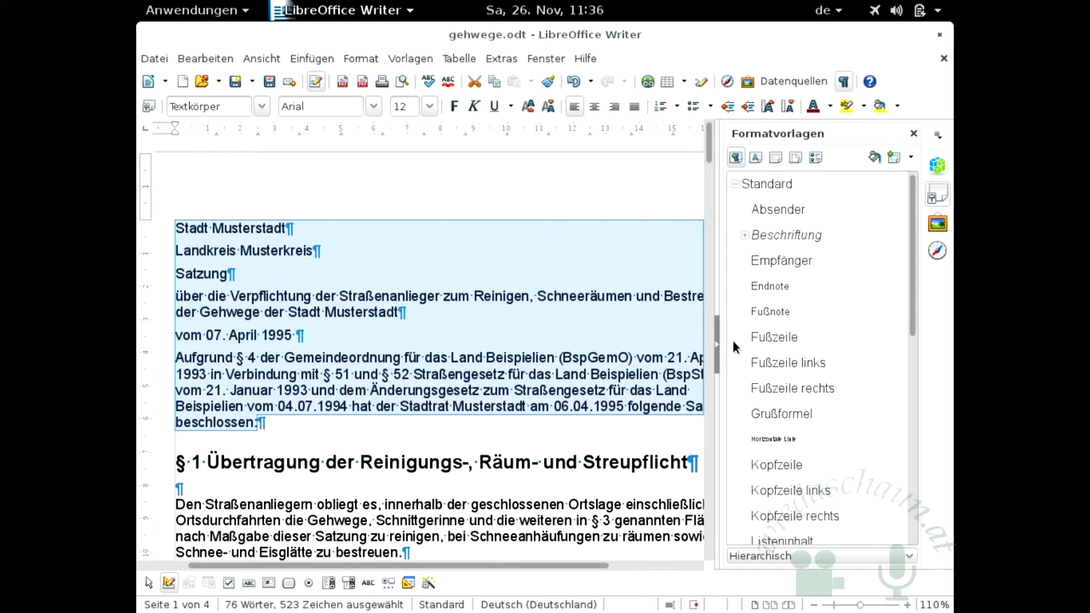
{"action": "right_click", "coordinate": [761, 186]}
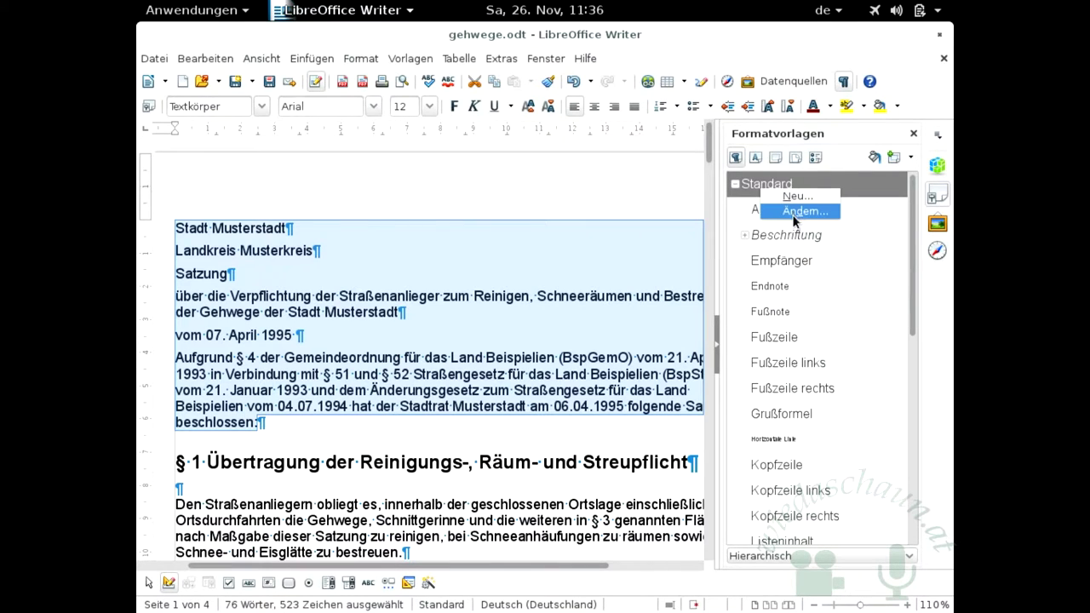
{"action": "left_click", "coordinate": [782, 345]}
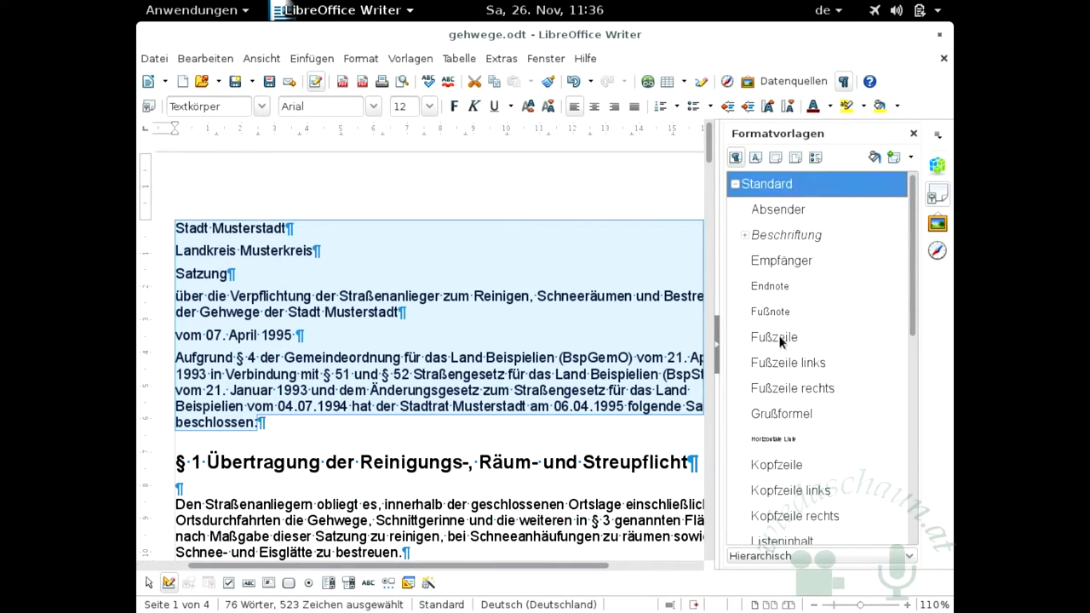
- Expand the Überschrift sub-styles, select Textkörper, and deselect the opening paragraphs
{"action": "scroll", "coordinate": [806, 495], "scroll_direction": "down", "scroll_amount": 10}
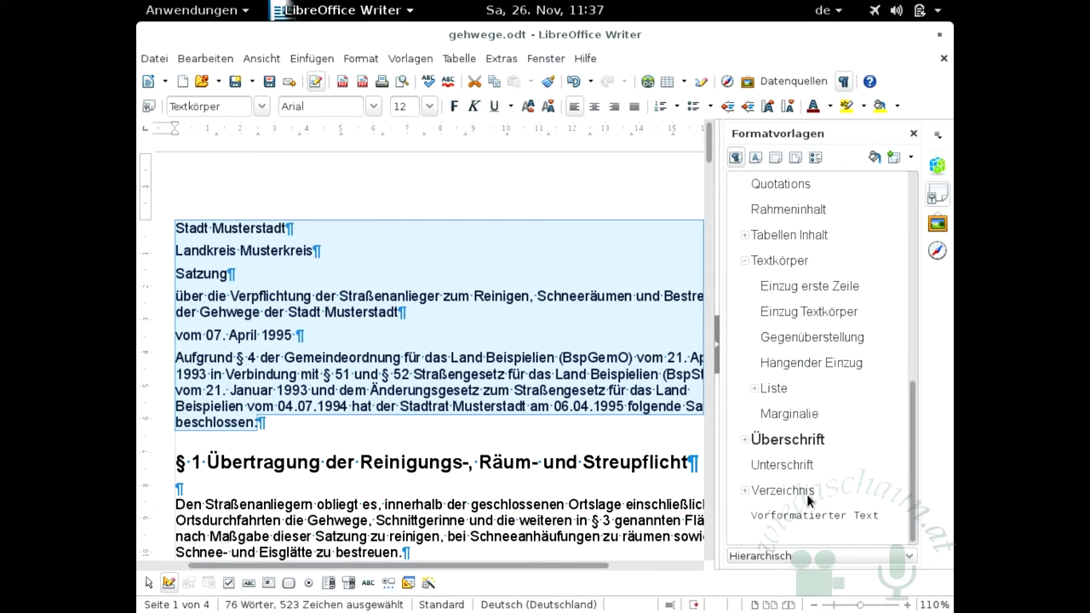
{"action": "left_click", "coordinate": [745, 440]}
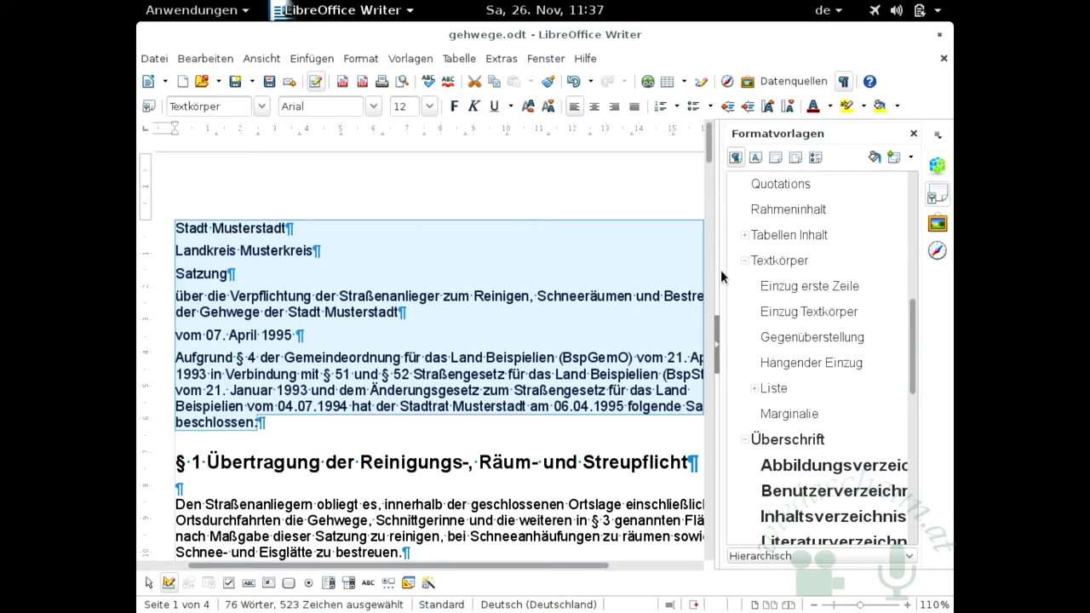
{"action": "left_click", "coordinate": [799, 264]}
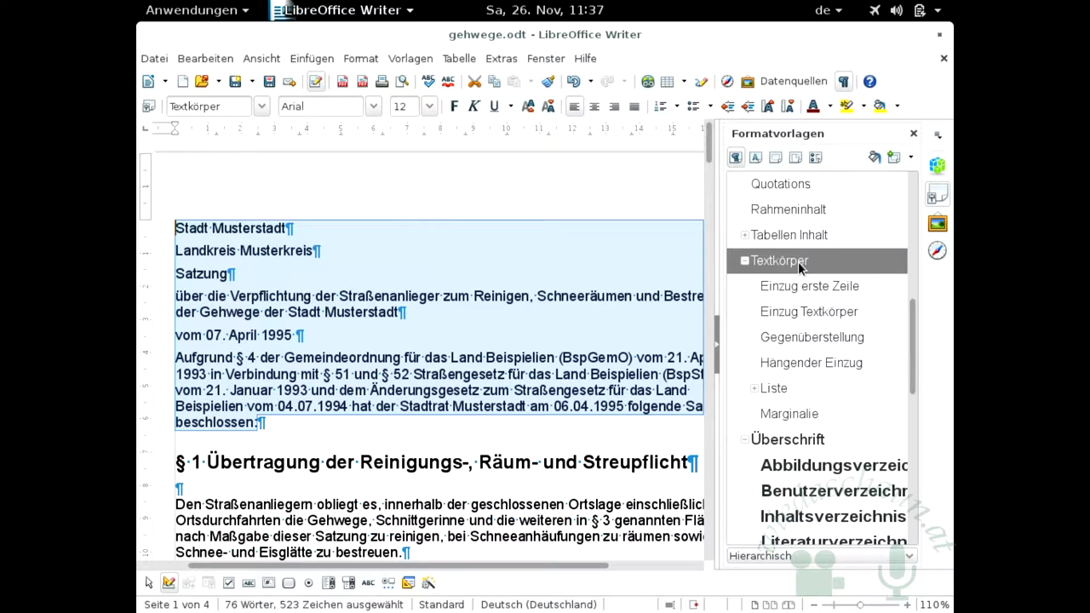
{"action": "left_click", "coordinate": [372, 296]}
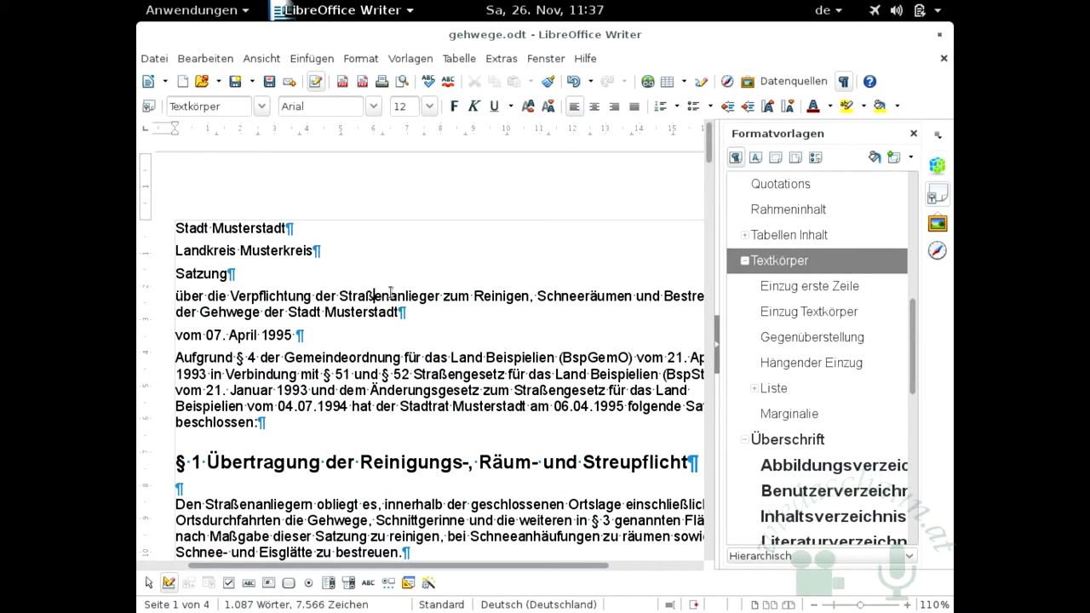
- List all styles and apply Textkörper to the § 1 body text
{"action": "left_click", "coordinate": [832, 556]}
{"action": "left_click", "coordinate": [770, 400]}
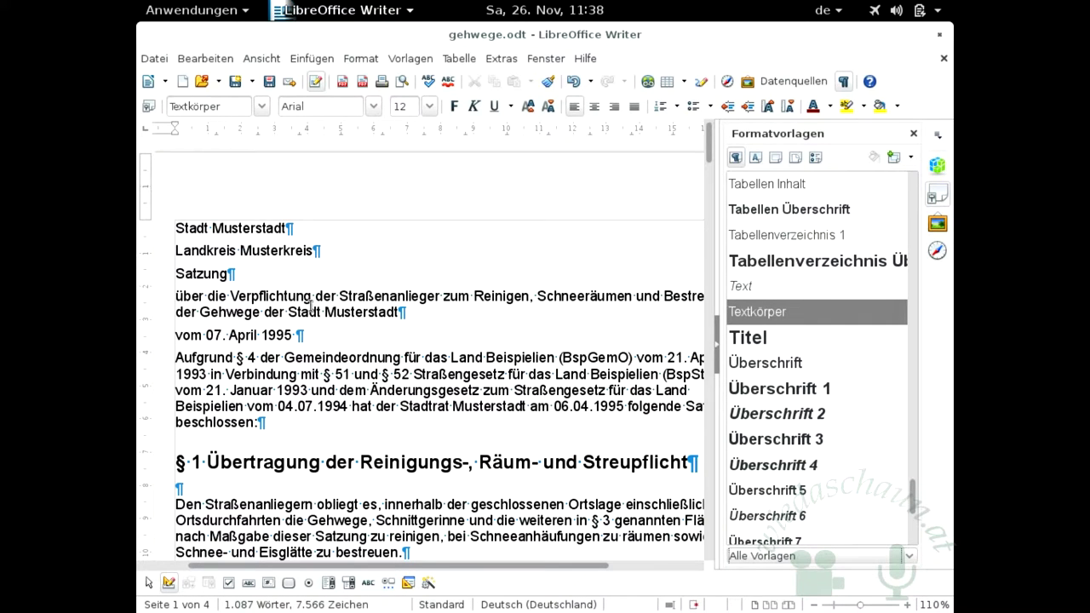
{"action": "scroll", "coordinate": [442, 228], "scroll_direction": "down", "scroll_amount": 3}
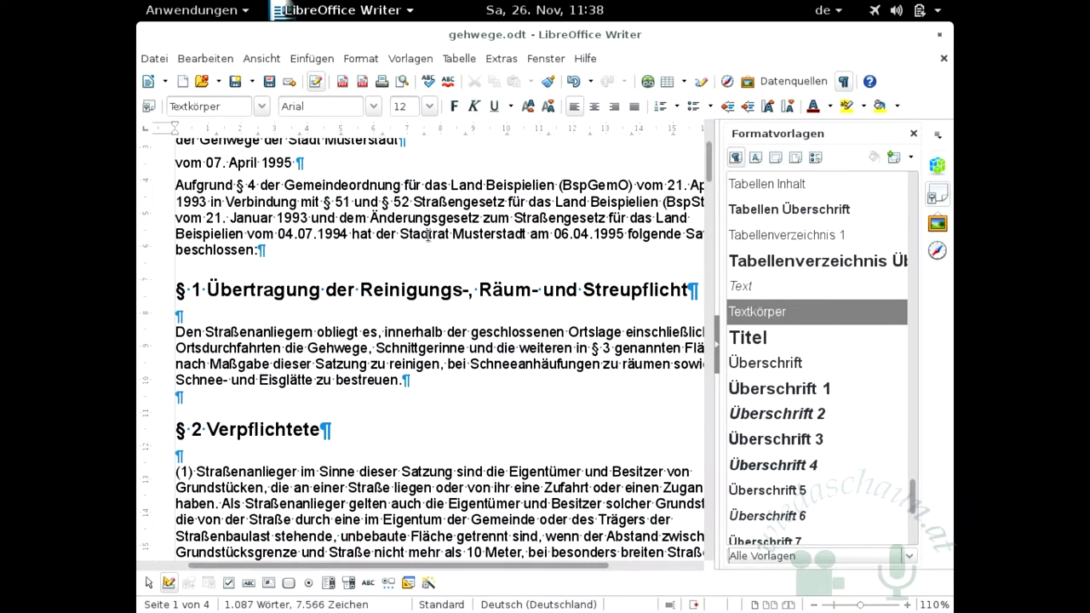
{"action": "left_click_drag", "start_coordinate": [164, 320], "coordinate": [217, 396]}
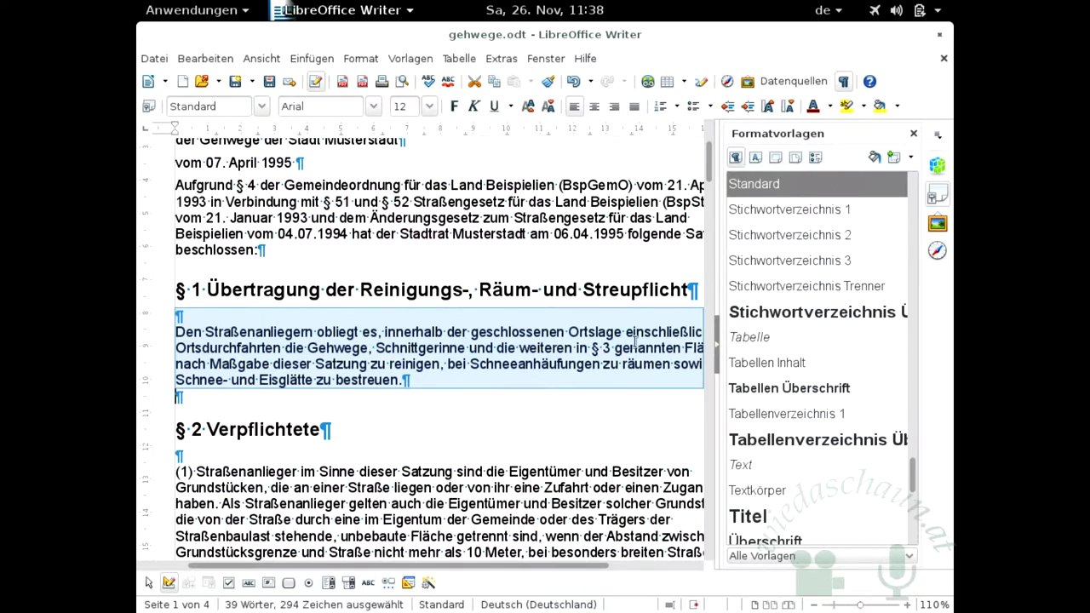
{"action": "left_click", "coordinate": [262, 106]}
{"action": "left_click", "coordinate": [213, 181]}
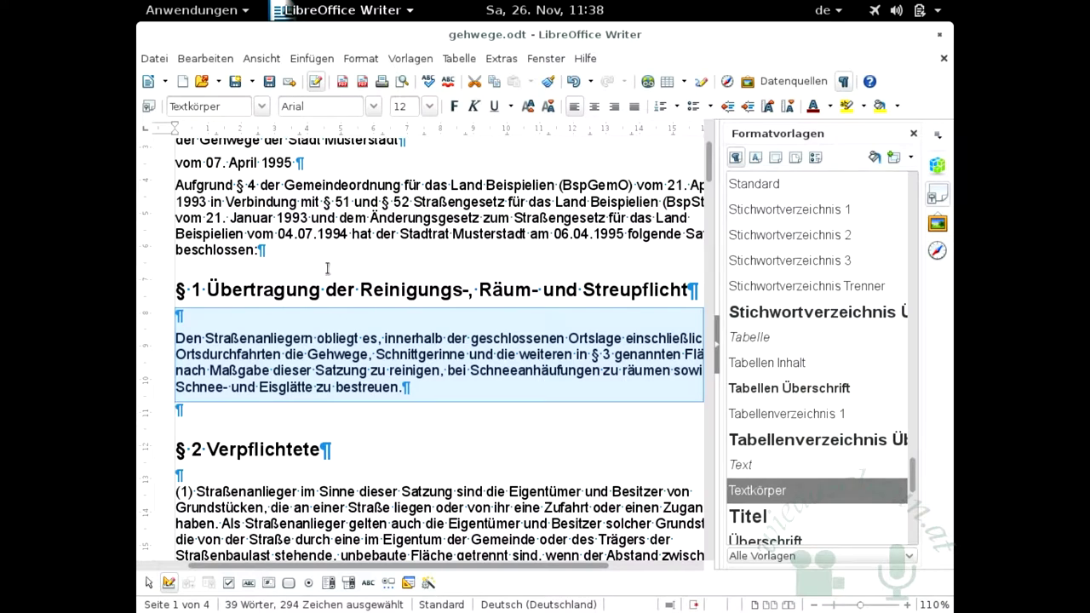
{"action": "left_click", "coordinate": [229, 411]}
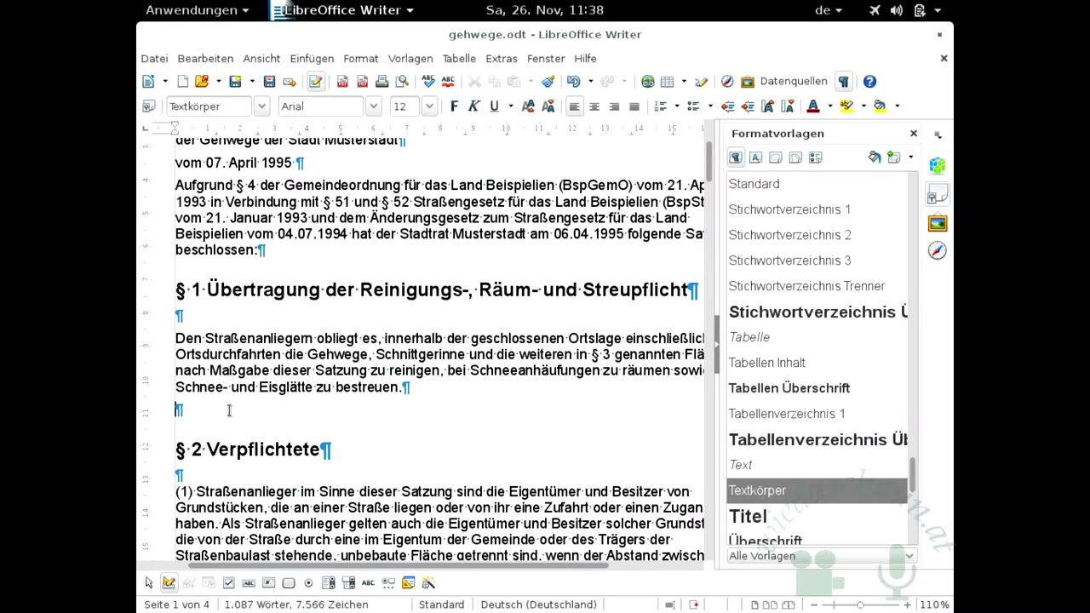
- Delete the empty paragraphs under the § 1 heading and above § 2 Verpflichtete
{"action": "key", "text": "BackSpace"}
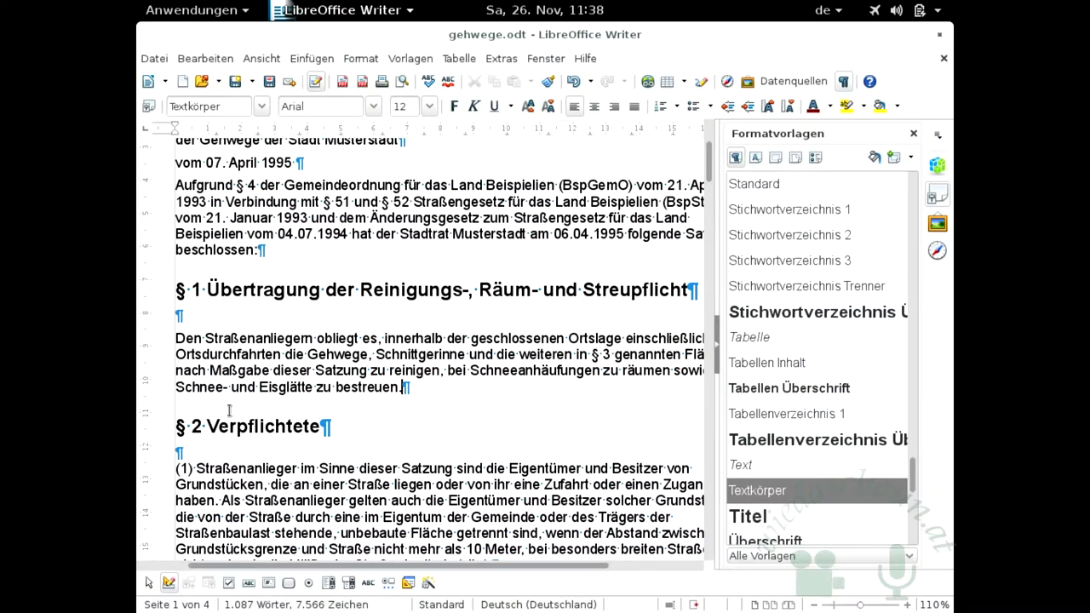
{"action": "left_click", "coordinate": [207, 315]}
{"action": "key", "text": "BackSpace"}
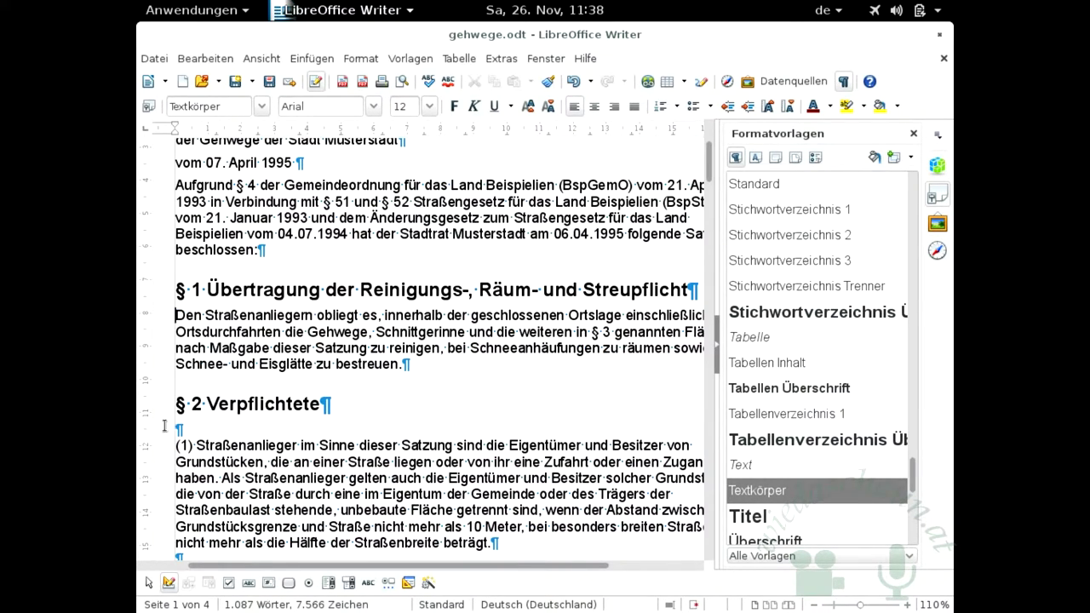
{"action": "left_click", "coordinate": [176, 429]}
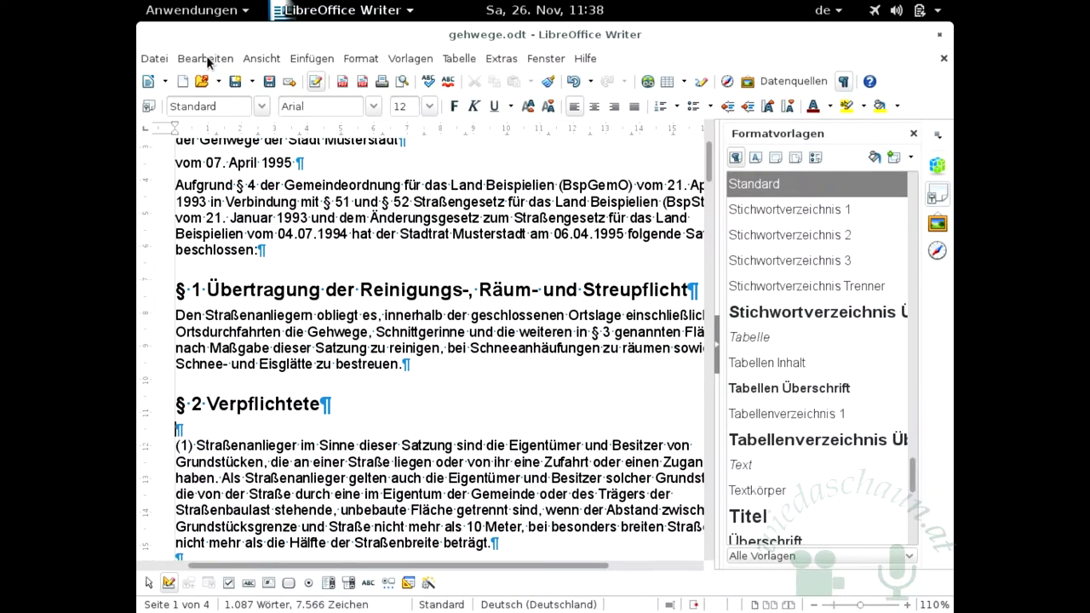
{"action": "left_click", "coordinate": [194, 59]}
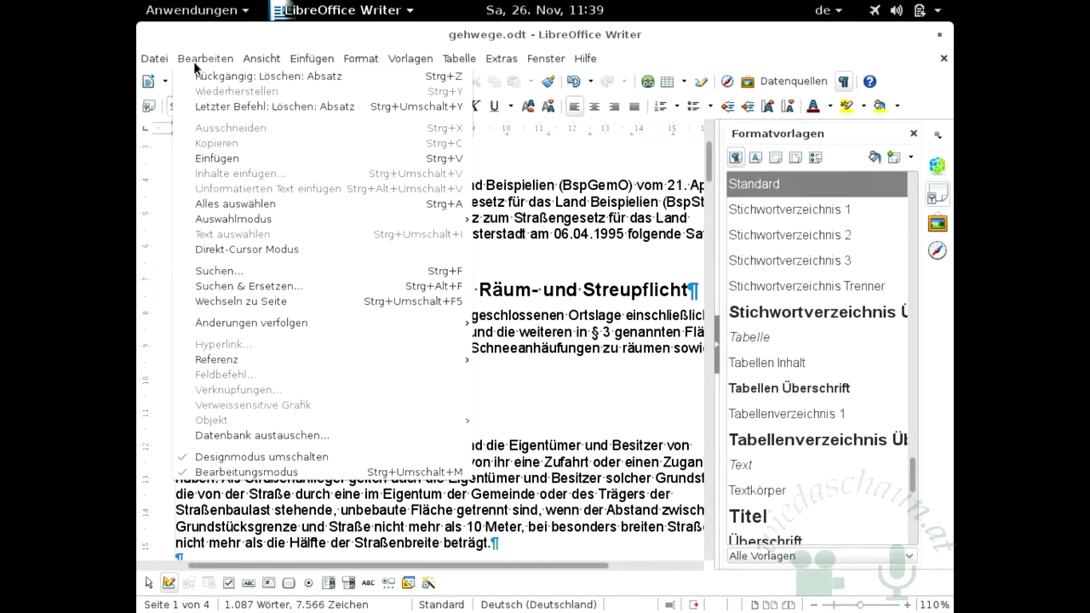
{"action": "left_click", "coordinate": [245, 288]}
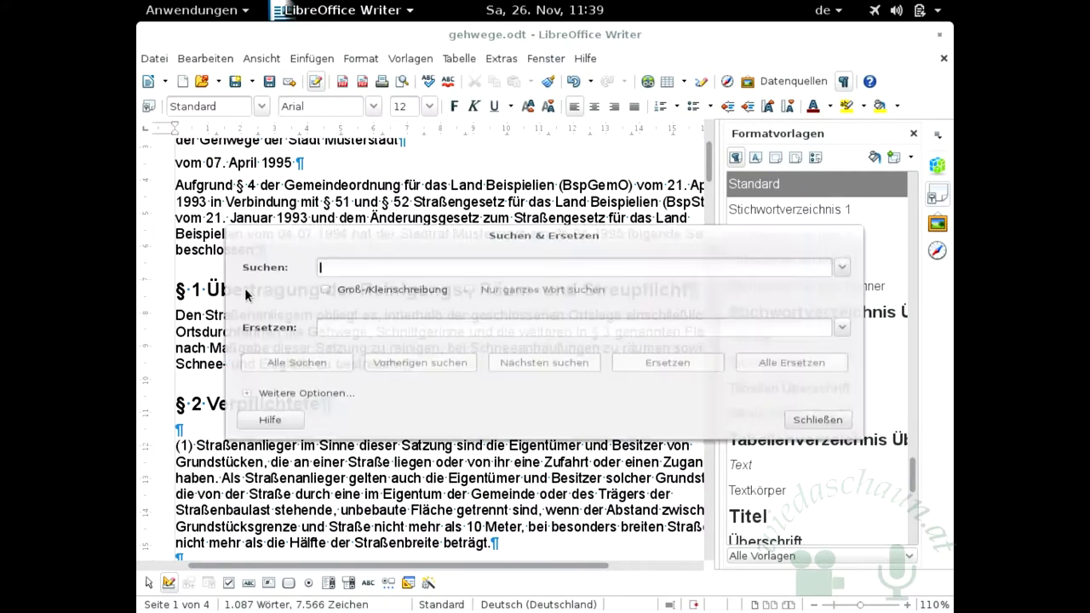
{"action": "left_click", "coordinate": [298, 403]}
{"action": "left_click_drag", "start_coordinate": [356, 223], "coordinate": [307, 69]}
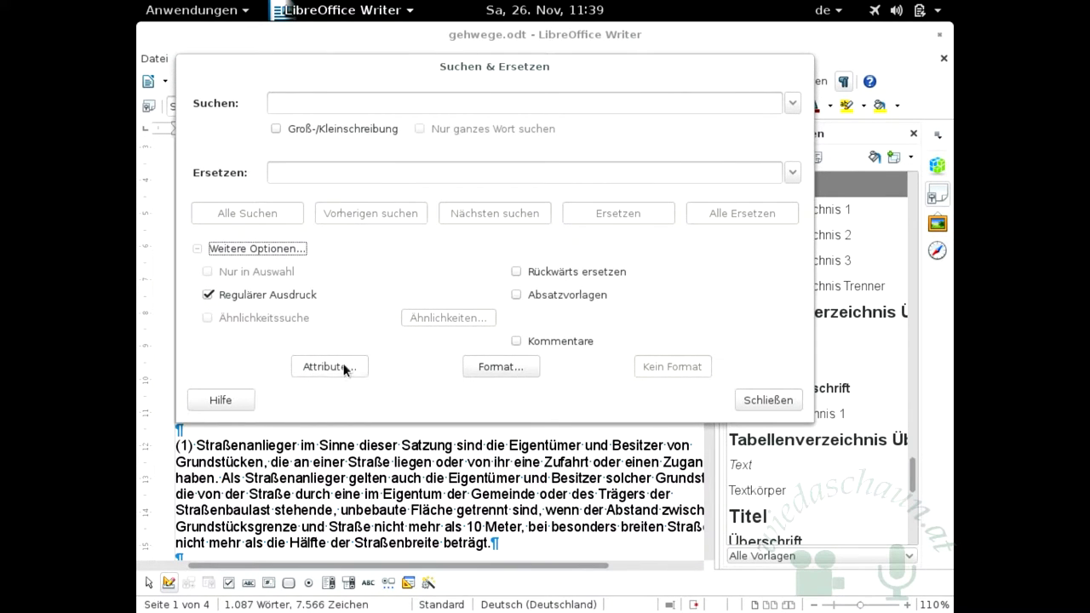
{"action": "left_click", "coordinate": [514, 361]}
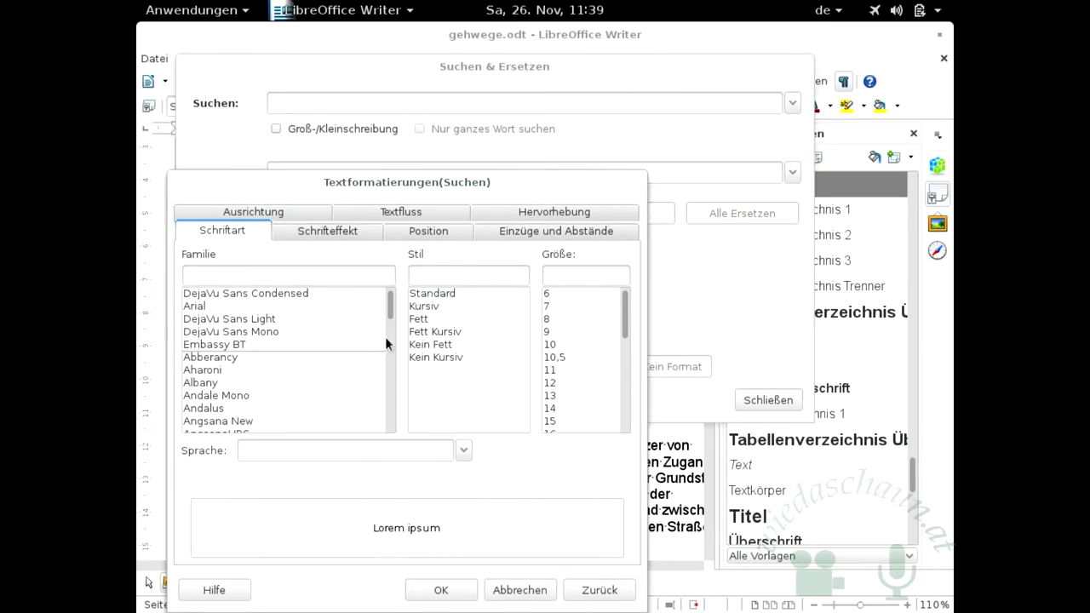
{"action": "left_click", "coordinate": [520, 589]}
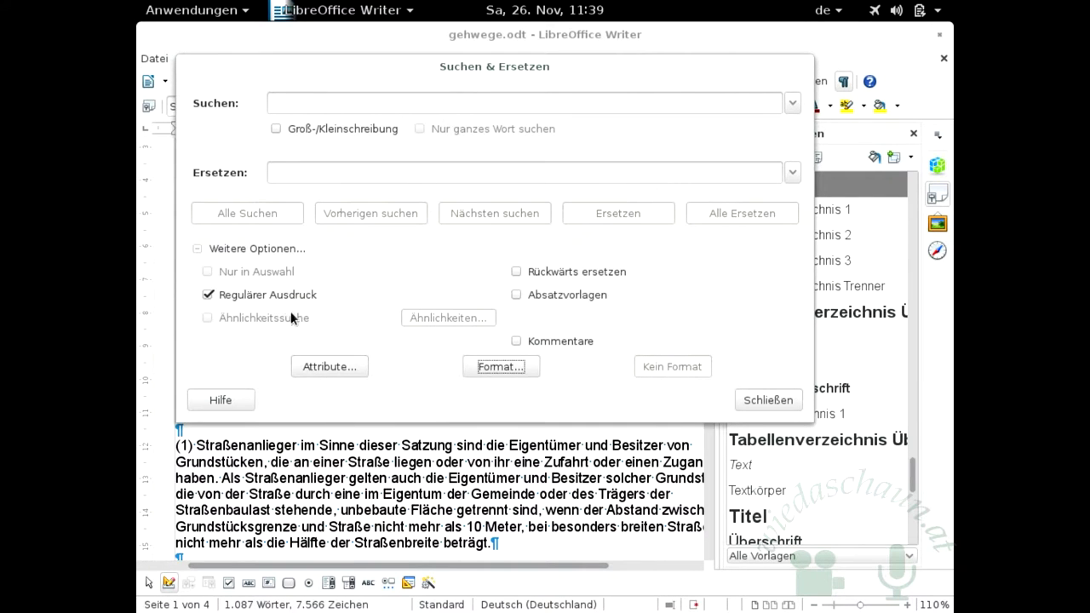
{"action": "left_click", "coordinate": [540, 293]}
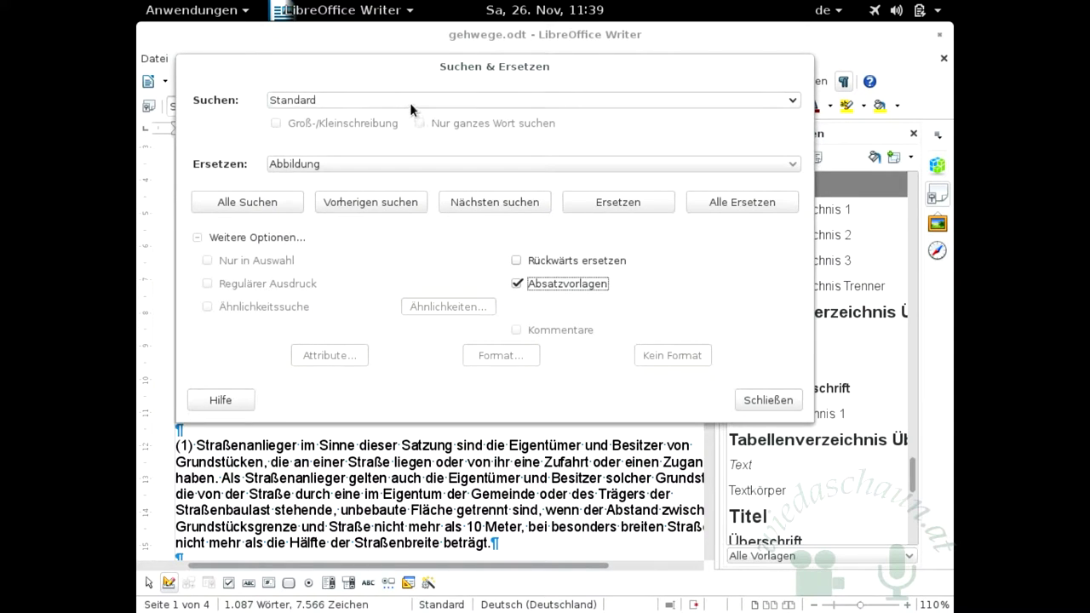
{"action": "left_click", "coordinate": [383, 166]}
{"action": "scroll", "coordinate": [402, 264], "scroll_direction": "down", "scroll_amount": 20}
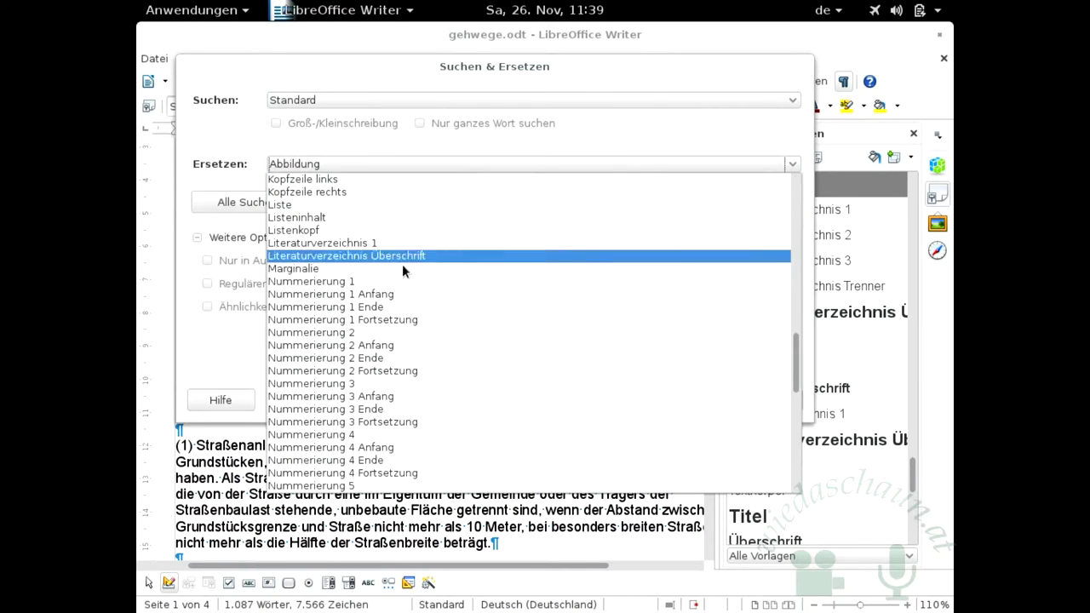
{"action": "key", "text": "t"}
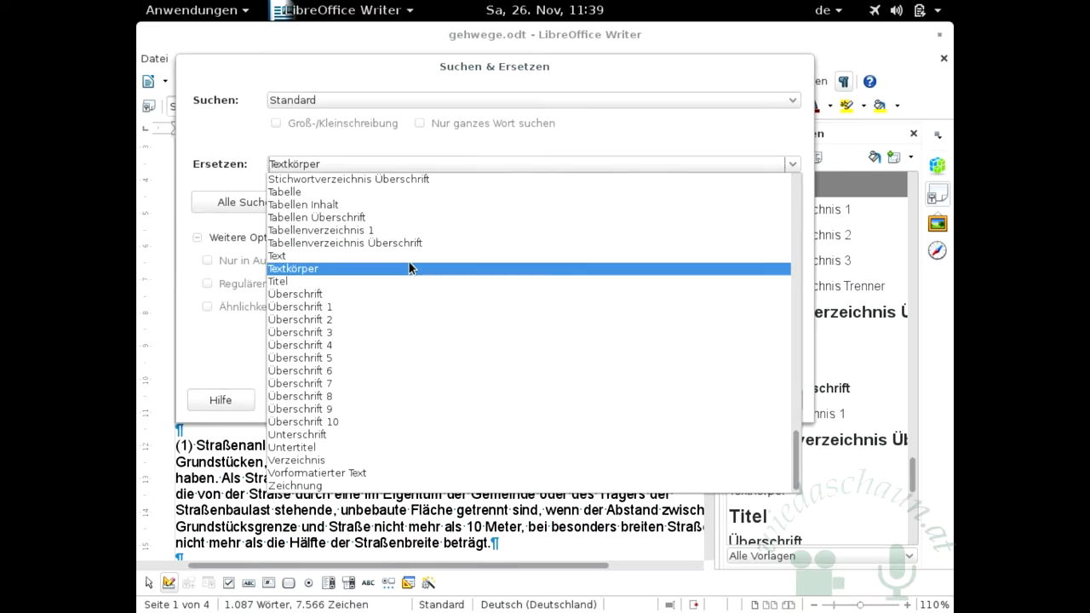
{"action": "left_click", "coordinate": [409, 270]}
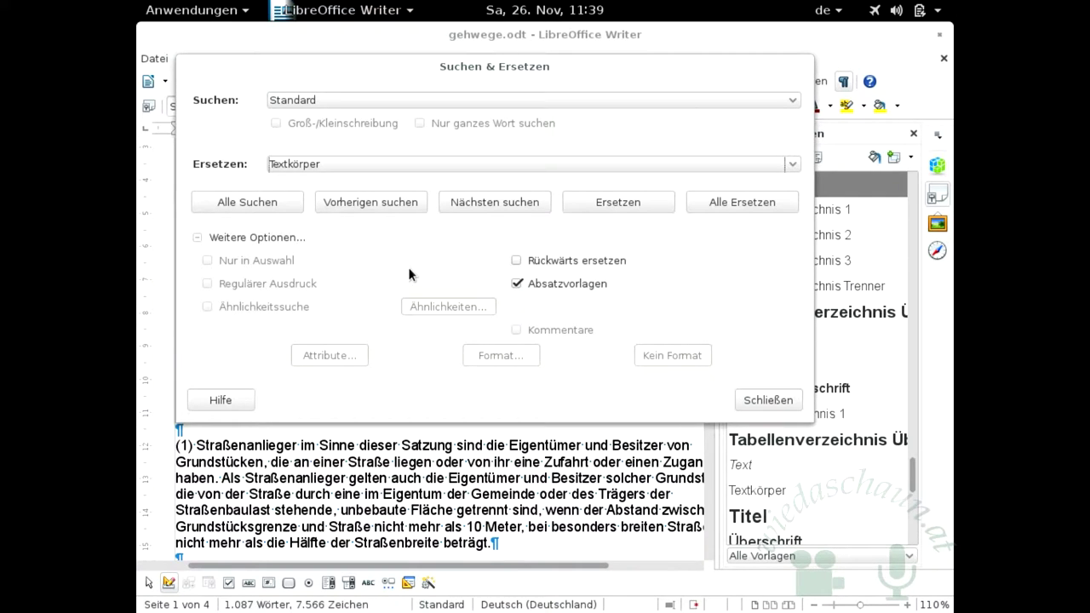
{"action": "left_click", "coordinate": [759, 397]}
{"action": "left_click", "coordinate": [217, 59]}
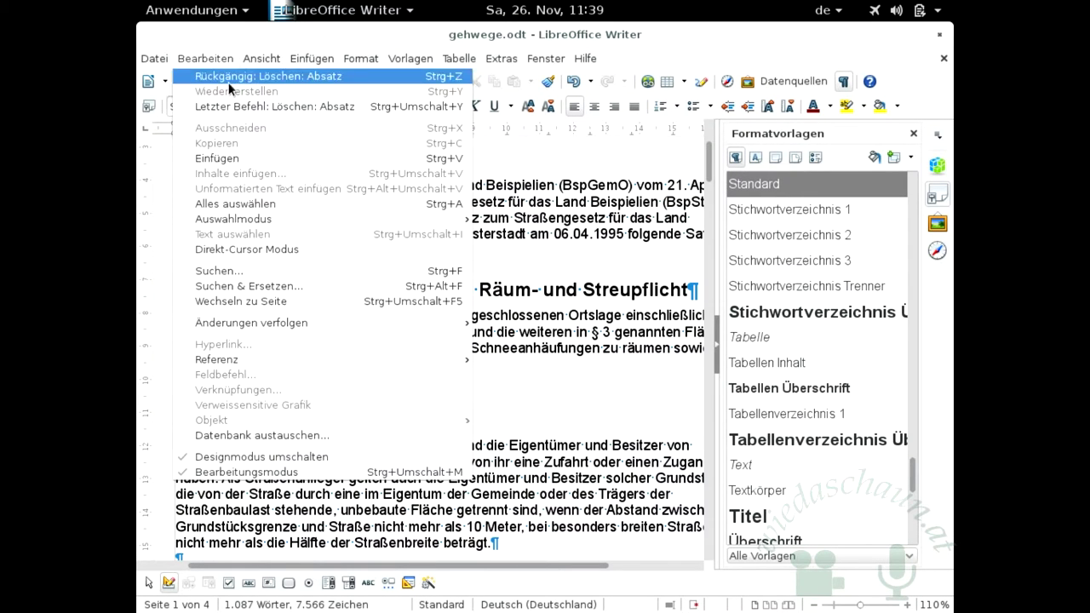
- Use Find & Replace on paragraph styles to turn all Standard paragraphs into Textkörper (67 replacements)
{"action": "left_click", "coordinate": [282, 292]}
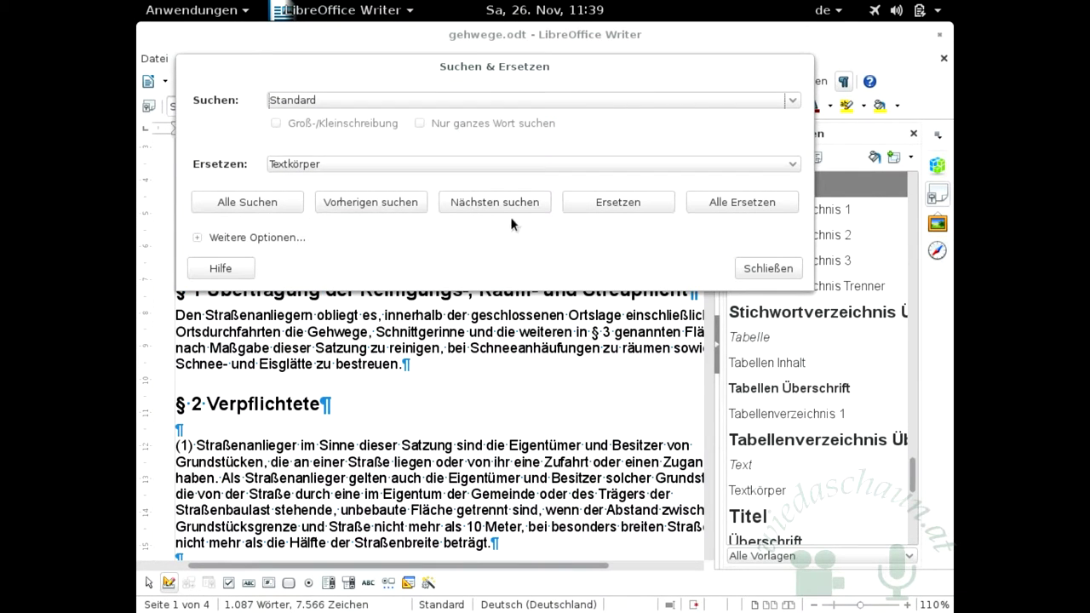
{"action": "left_click", "coordinate": [198, 240]}
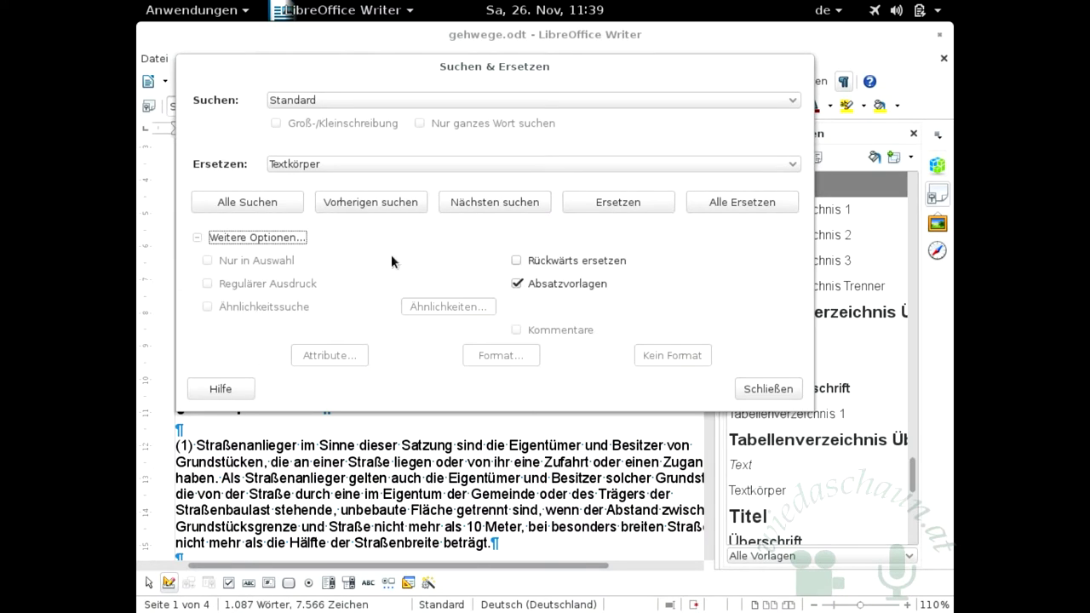
{"action": "left_click", "coordinate": [569, 295]}
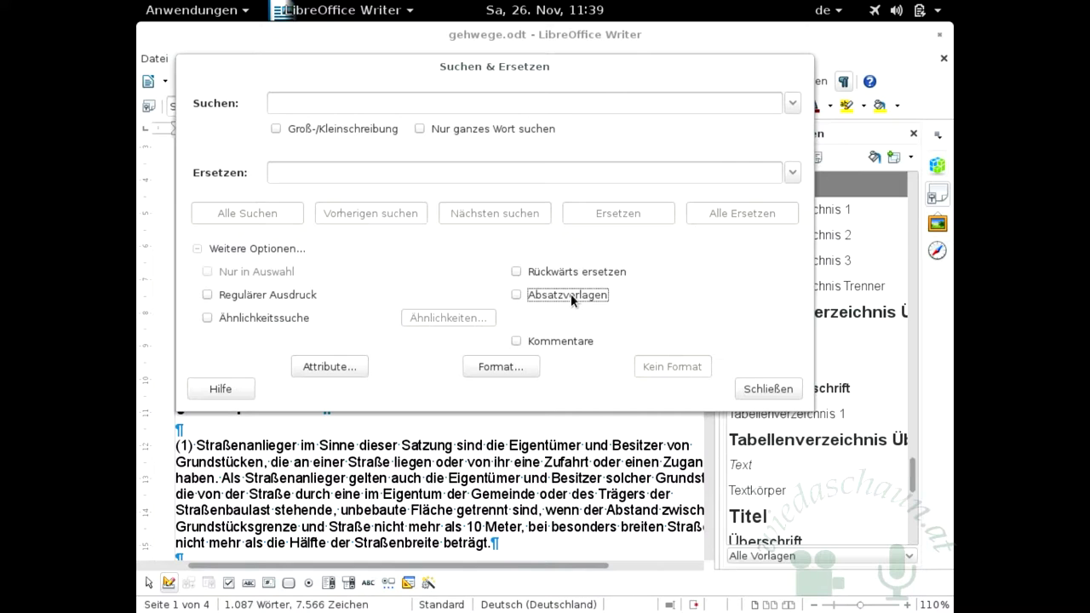
{"action": "left_click", "coordinate": [569, 295]}
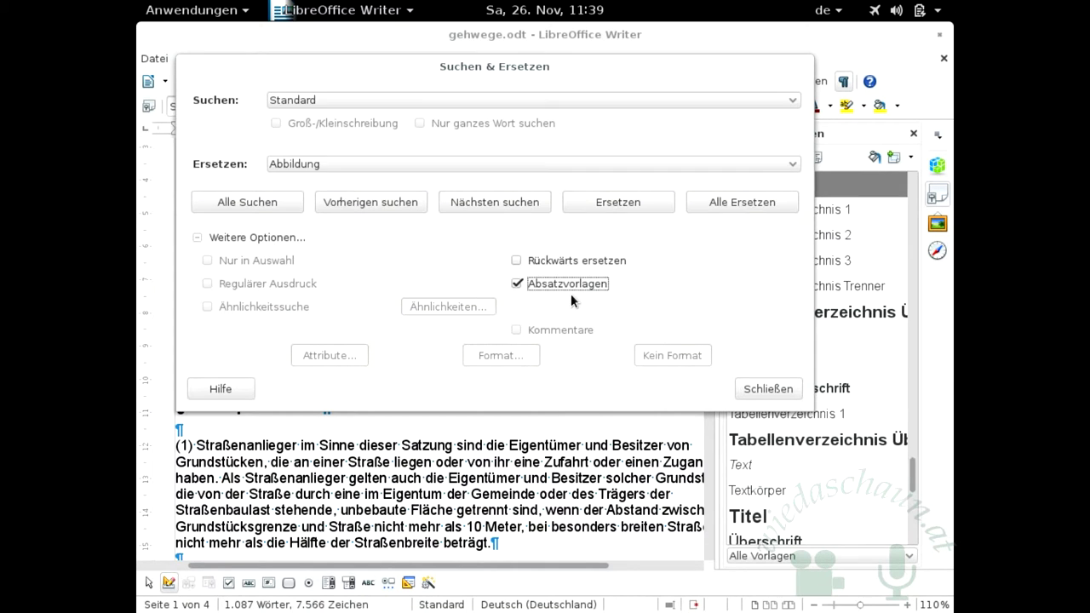
{"action": "left_click", "coordinate": [379, 95]}
{"action": "left_click", "coordinate": [378, 96]}
{"action": "left_click", "coordinate": [417, 165]}
{"action": "left_click", "coordinate": [422, 165]}
{"action": "scroll", "coordinate": [422, 164], "scroll_direction": "down", "scroll_amount": 3}
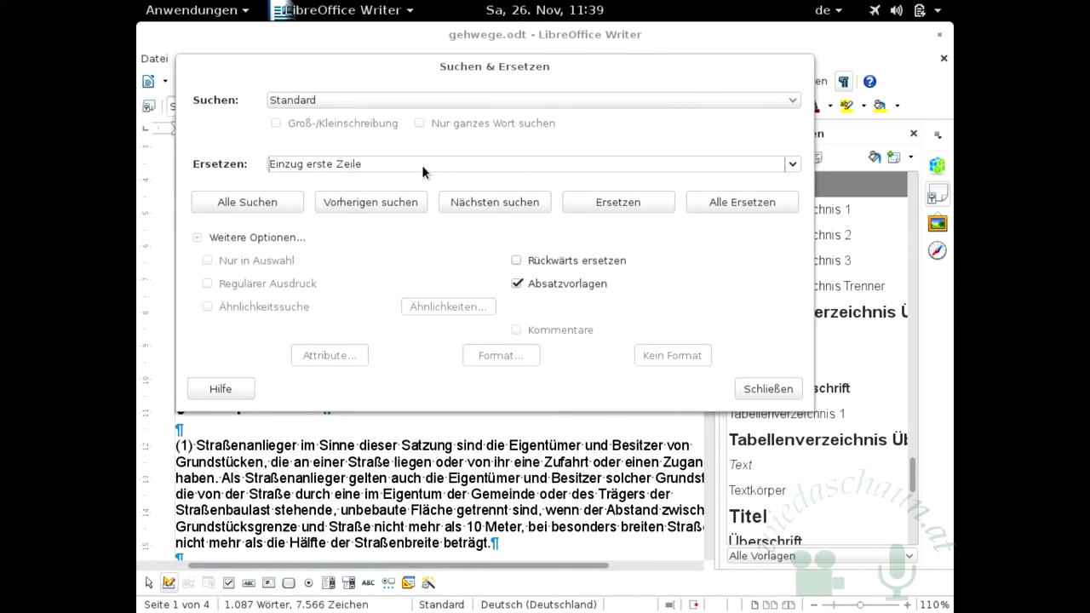
{"action": "scroll", "coordinate": [421, 164], "scroll_direction": "down", "scroll_amount": 5}
{"action": "scroll", "coordinate": [422, 169], "scroll_direction": "down", "scroll_amount": 1}
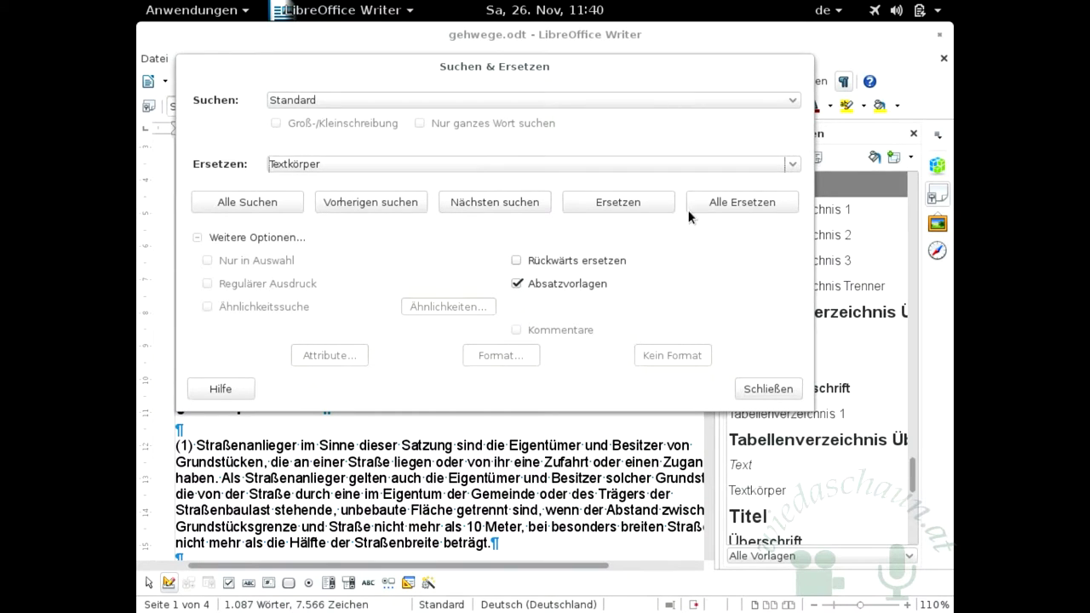
{"action": "left_click", "coordinate": [785, 205]}
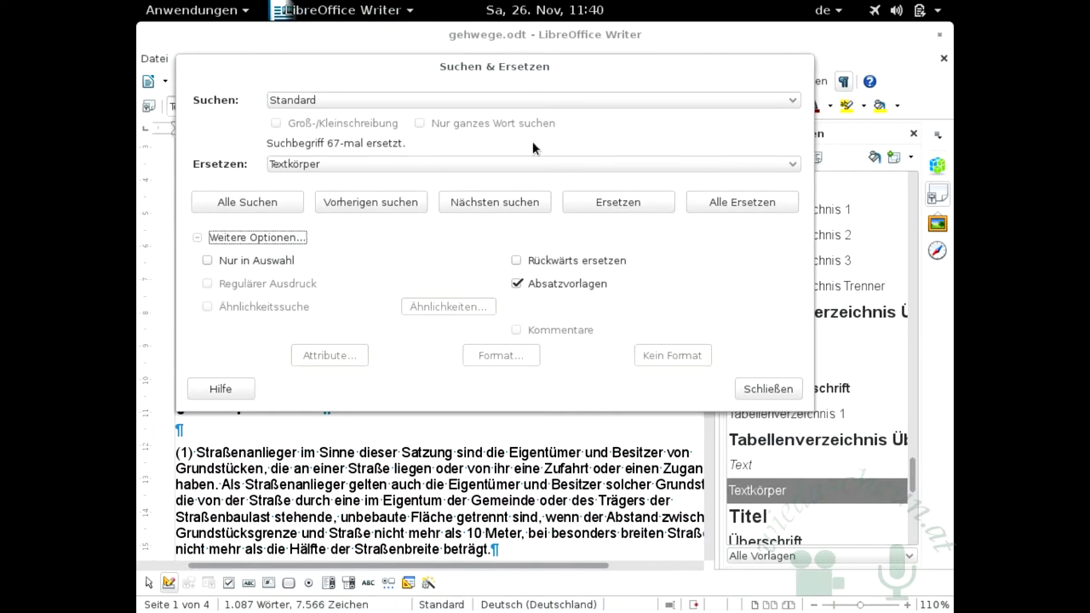
- Close Find & Replace and delete the empty paragraphs in § 2 and under the § 3 heading
{"action": "left_click", "coordinate": [770, 390]}
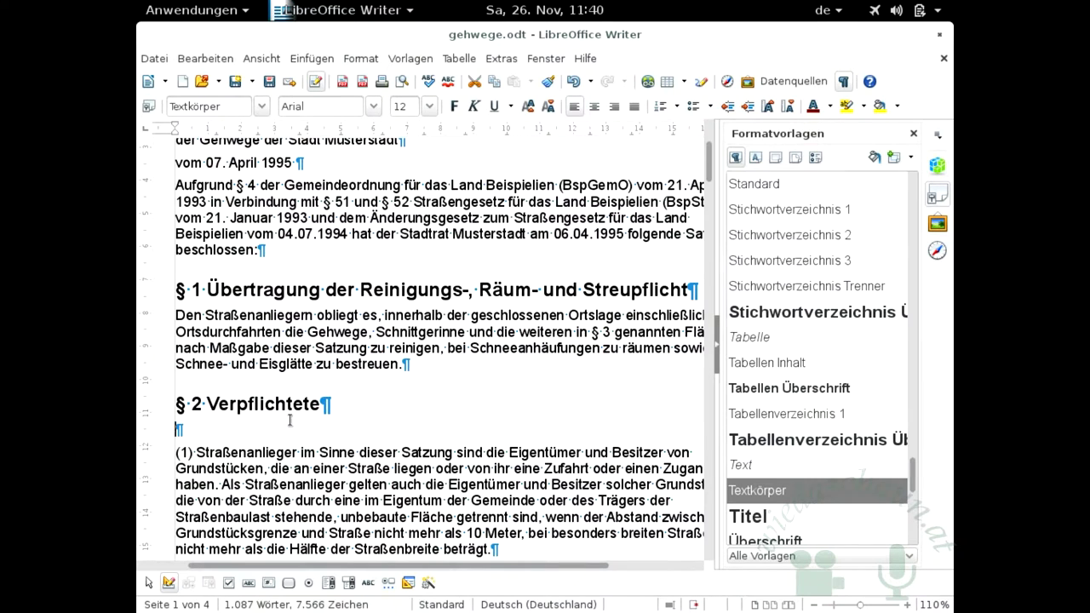
{"action": "left_click", "coordinate": [204, 430]}
{"action": "key", "text": "Delete"}
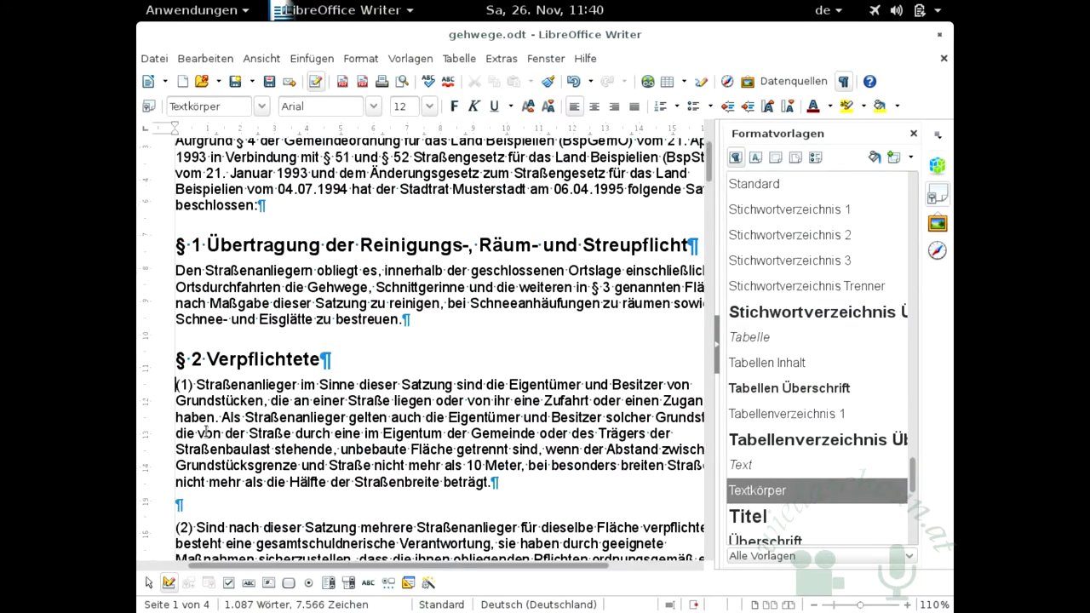
{"action": "scroll", "coordinate": [205, 431], "scroll_direction": "down", "scroll_amount": 3}
{"action": "left_click", "coordinate": [216, 375]}
{"action": "key", "text": "Delete"}
{"action": "left_click", "coordinate": [195, 447]}
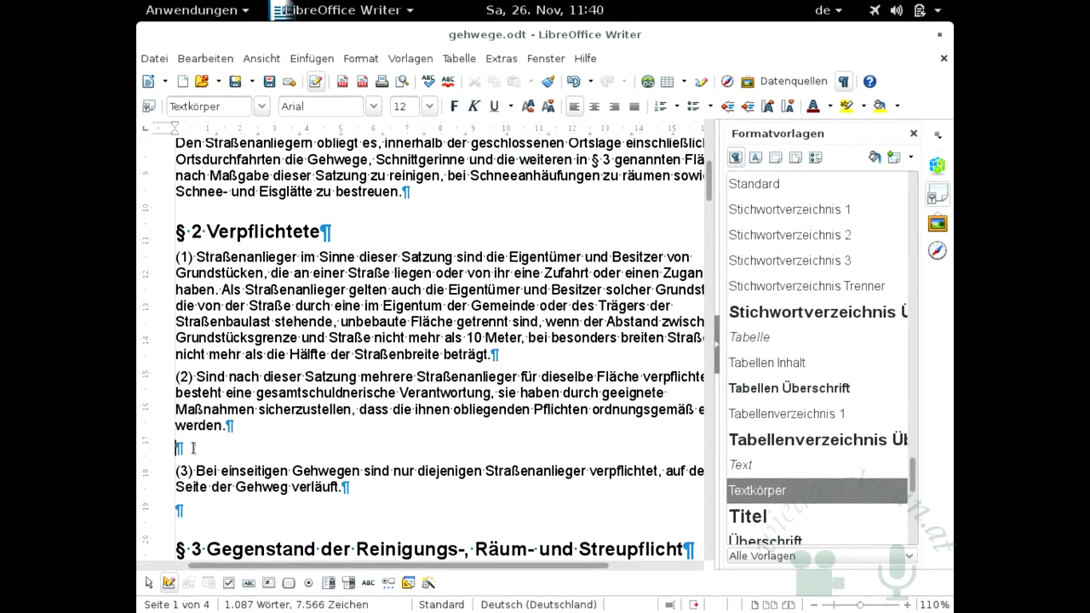
{"action": "key", "text": "Delete"}
{"action": "left_click", "coordinate": [203, 485]}
{"action": "key", "text": "Delete"}
{"action": "scroll", "coordinate": [205, 513], "scroll_direction": "down", "scroll_amount": 3}
{"action": "left_click", "coordinate": [207, 413]}
{"action": "key", "text": "BackSpace"}
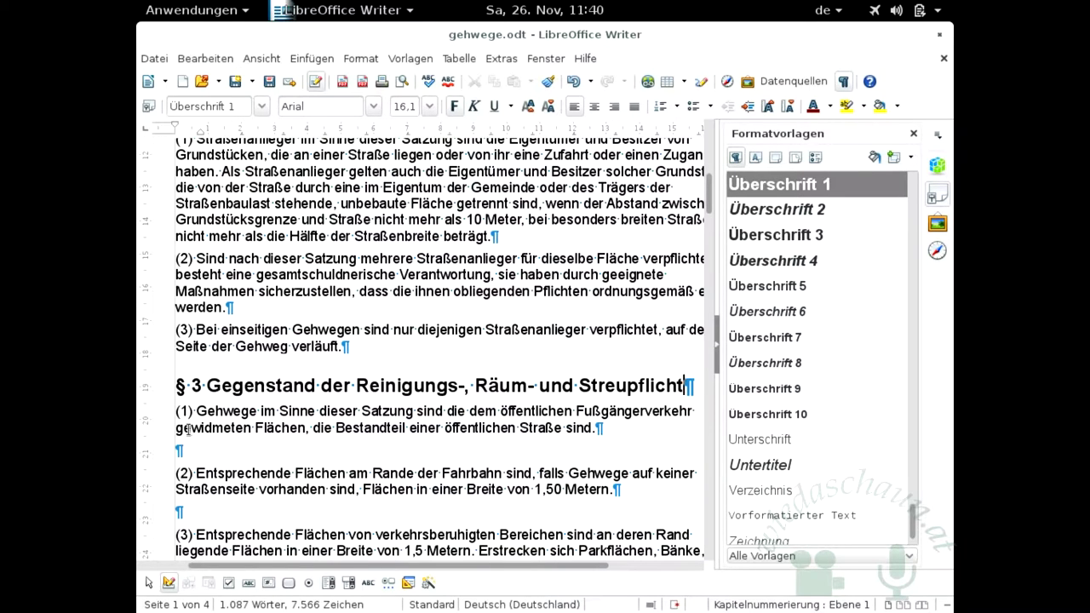
- Delete the empty paragraphs between § 3 paragraphs (1) through (6)
{"action": "scroll", "coordinate": [178, 460], "scroll_direction": "down", "scroll_amount": 3}
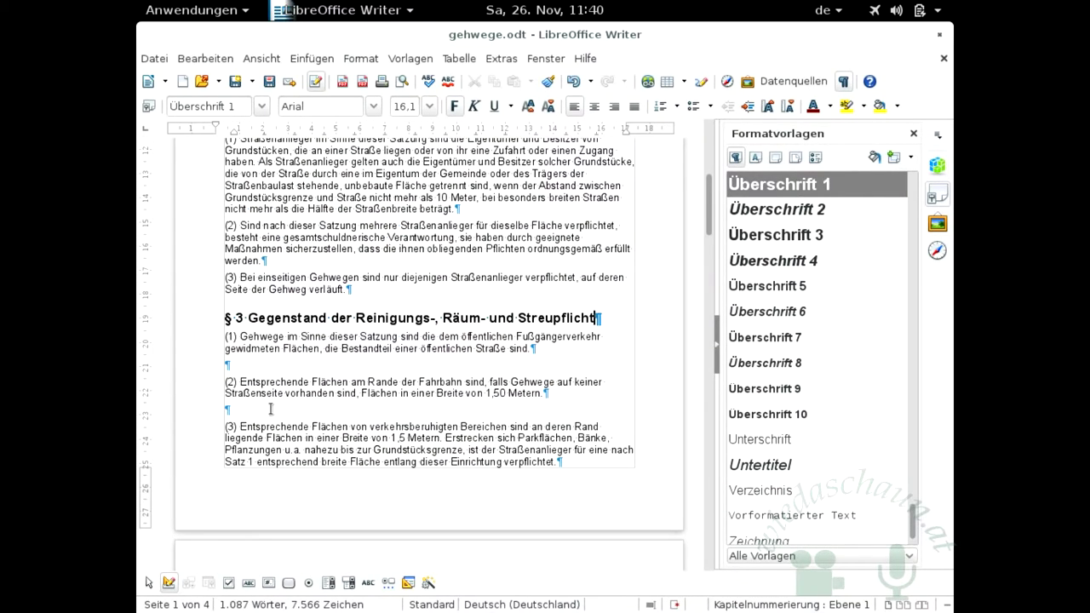
{"action": "left_click", "coordinate": [260, 361]}
{"action": "key", "text": "Delete"}
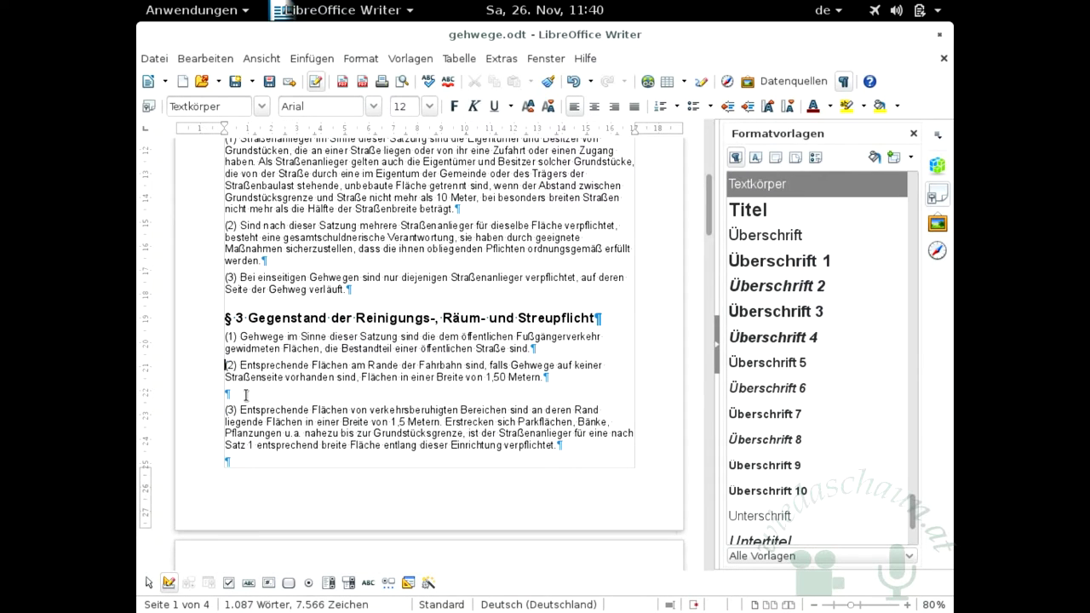
{"action": "left_click", "coordinate": [247, 396]}
{"action": "key", "text": "Delete"}
{"action": "left_click", "coordinate": [247, 443]}
{"action": "key", "text": "Delete"}
{"action": "scroll", "coordinate": [247, 443], "scroll_direction": "down", "scroll_amount": 3}
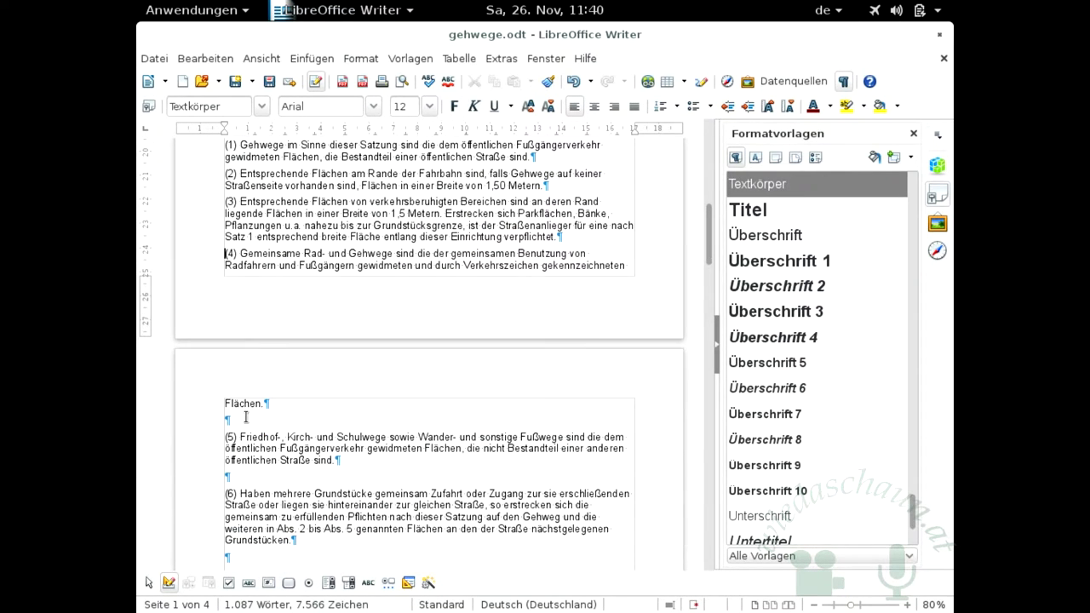
{"action": "left_click", "coordinate": [247, 419]}
{"action": "key", "text": "Delete"}
{"action": "left_click", "coordinate": [244, 460]}
{"action": "key", "text": "Delete"}
{"action": "left_click", "coordinate": [241, 521]}
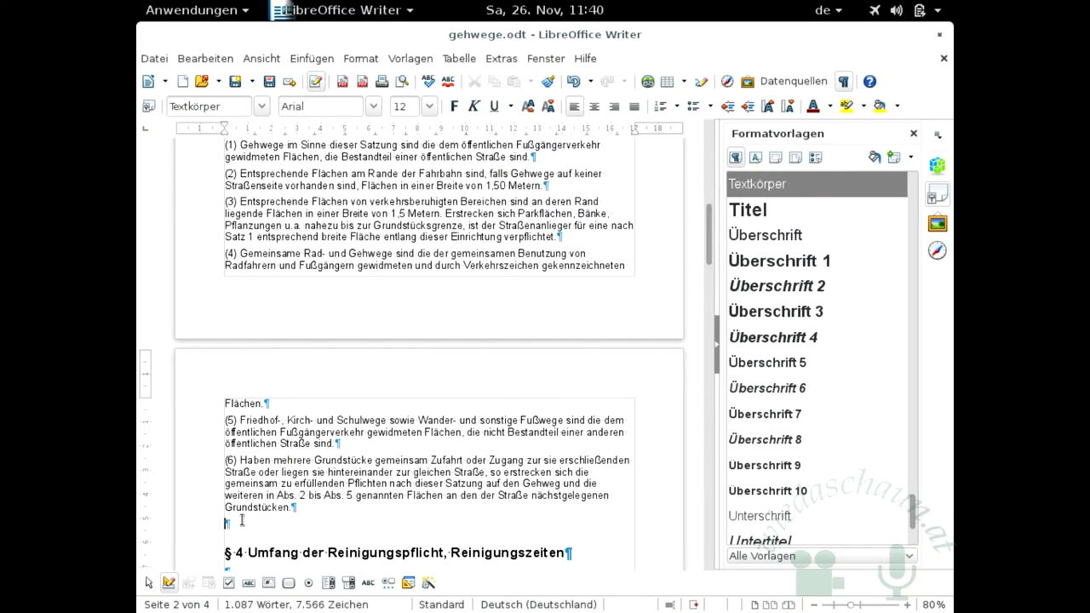
{"action": "key", "text": "Delete"}
{"action": "scroll", "coordinate": [244, 504], "scroll_direction": "down", "scroll_amount": 2}
- Delete the empty paragraphs throughout § 4 and under the § 5 heading
{"action": "left_click", "coordinate": [244, 427]}
{"action": "key", "text": "Delete"}
{"action": "left_click", "coordinate": [243, 467]}
{"action": "key", "text": "Delete"}
{"action": "left_click", "coordinate": [240, 492]}
{"action": "key", "text": "Delete"}
{"action": "scroll", "coordinate": [240, 492], "scroll_direction": "down", "scroll_amount": 2}
{"action": "left_click", "coordinate": [247, 409]}
{"action": "key", "text": "Delete"}
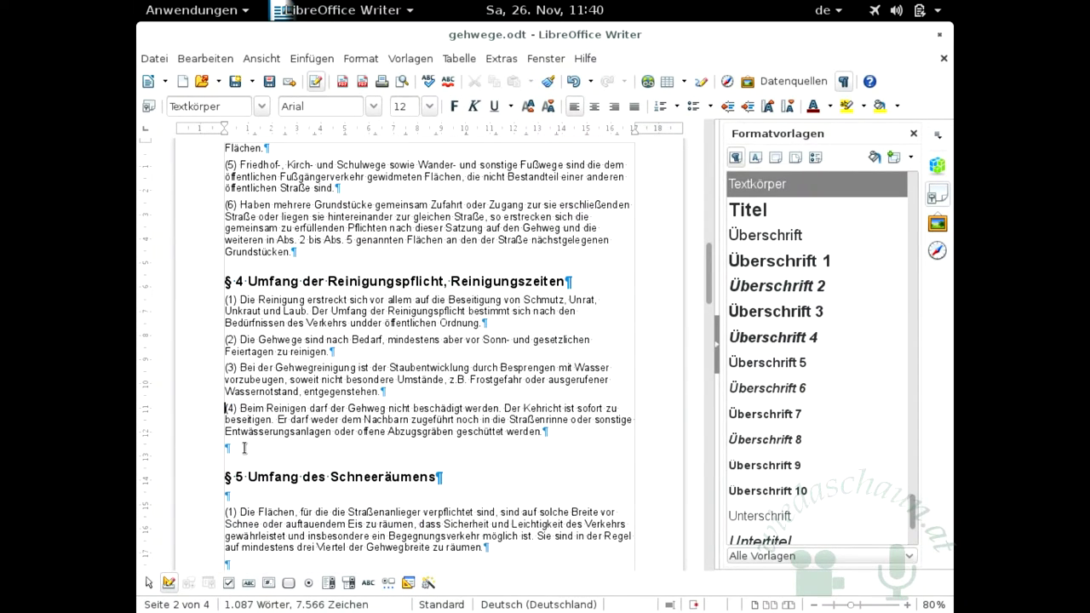
{"action": "left_click", "coordinate": [243, 447]}
{"action": "key", "text": "Delete"}
{"action": "left_click", "coordinate": [243, 475]}
{"action": "key", "text": "Delete"}
- Delete the empty paragraphs after § 5 paragraphs (1)–(4) and under the § 6 heading
{"action": "scroll", "coordinate": [243, 474], "scroll_direction": "down", "scroll_amount": 2}
{"action": "left_click", "coordinate": [250, 434]}
{"action": "key", "text": "Delete"}
{"action": "left_click", "coordinate": [244, 497]}
{"action": "key", "text": "Delete"}
{"action": "scroll", "coordinate": [245, 498], "scroll_direction": "down", "scroll_amount": 3}
{"action": "left_click", "coordinate": [256, 396]}
{"action": "key", "text": "Delete"}
{"action": "left_click", "coordinate": [246, 419]}
{"action": "key", "text": "Delete"}
{"action": "left_click", "coordinate": [243, 449]}
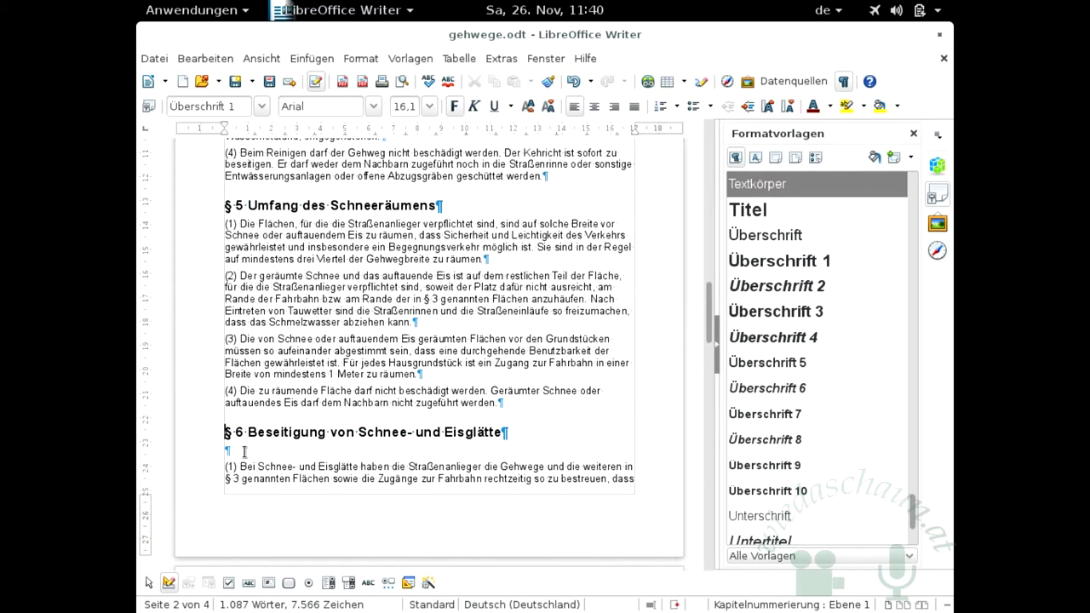
{"action": "key", "text": "Delete"}
{"action": "scroll", "coordinate": [241, 453], "scroll_direction": "down", "scroll_amount": 2}
{"action": "scroll", "coordinate": [242, 453], "scroll_direction": "down", "scroll_amount": 2}
- Delete the empty paragraphs around paragraphs (2)–(4), under § 8, after 19:00 Uhr and under § 9
{"action": "key", "text": "Delete"}
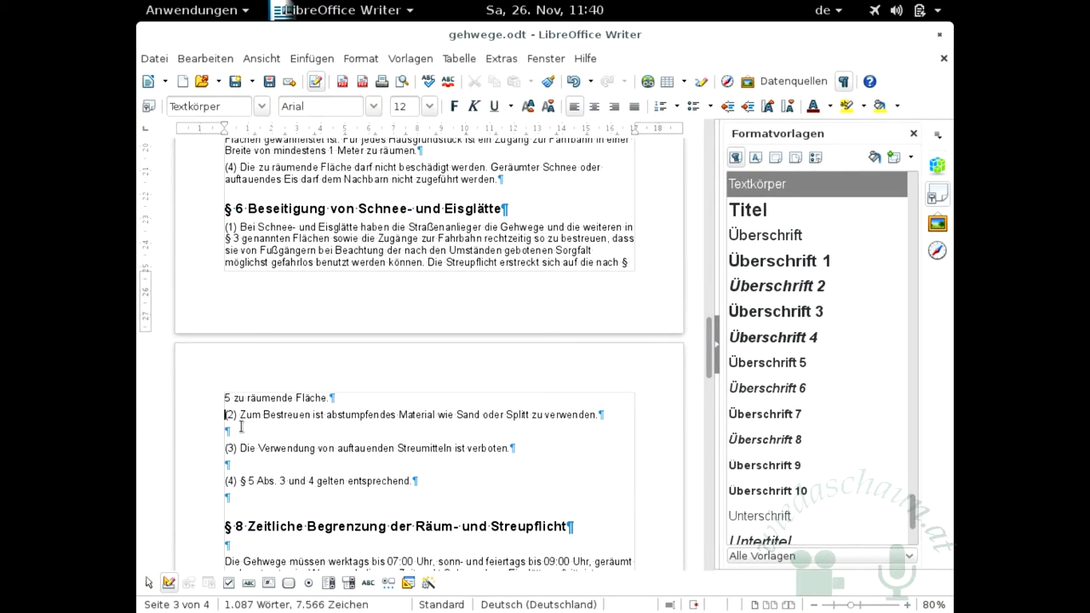
{"action": "key", "text": "Down"}
{"action": "key", "text": "Delete"}
{"action": "key", "text": "Down"}
{"action": "key", "text": "Delete"}
{"action": "key", "text": "Down"}
{"action": "key", "text": "Down"}
{"action": "key", "text": "Down"}
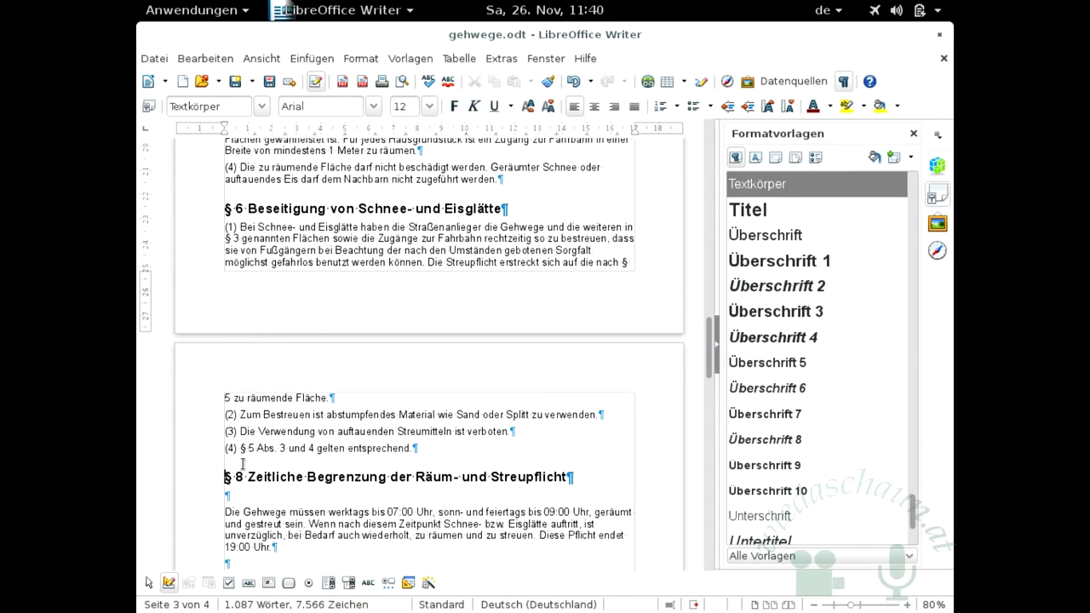
{"action": "key", "text": "Delete"}
{"action": "key", "text": "Down"}
{"action": "key", "text": "Down"}
{"action": "key", "text": "Down"}
{"action": "key", "text": "Down"}
{"action": "key", "text": "Delete"}
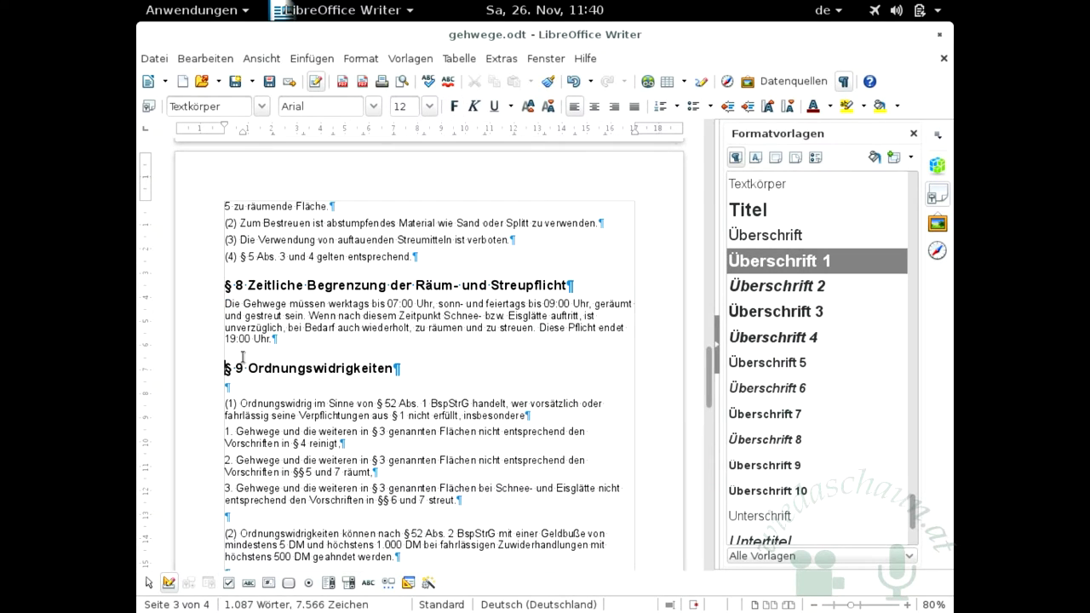
{"action": "key", "text": "Down"}
{"action": "key", "text": "Delete"}
- Delete the empty paragraphs in § 9, around the § 10 heading and above the signature lines
{"action": "scroll", "coordinate": [244, 362], "scroll_direction": "down", "scroll_amount": 3}
{"action": "key", "text": "Down"}
{"action": "key", "text": "Down"}
{"action": "key", "text": "Down"}
{"action": "key", "text": "Down"}
{"action": "key", "text": "Down"}
{"action": "key", "text": "Down"}
{"action": "key", "text": "Down"}
{"action": "key", "text": "Down"}
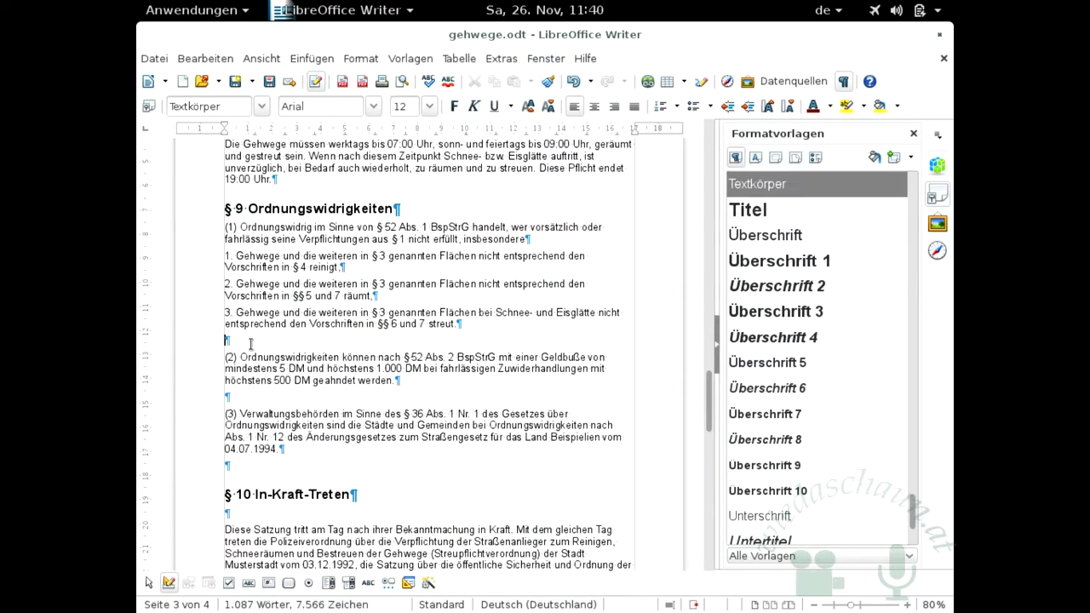
{"action": "key", "text": "Delete"}
{"action": "key", "text": "Down"}
{"action": "key", "text": "Down"}
{"action": "key", "text": "Down"}
{"action": "key", "text": "Delete"}
{"action": "key", "text": "Down"}
{"action": "key", "text": "Down"}
{"action": "key", "text": "Down"}
{"action": "key", "text": "Down"}
{"action": "key", "text": "Delete"}
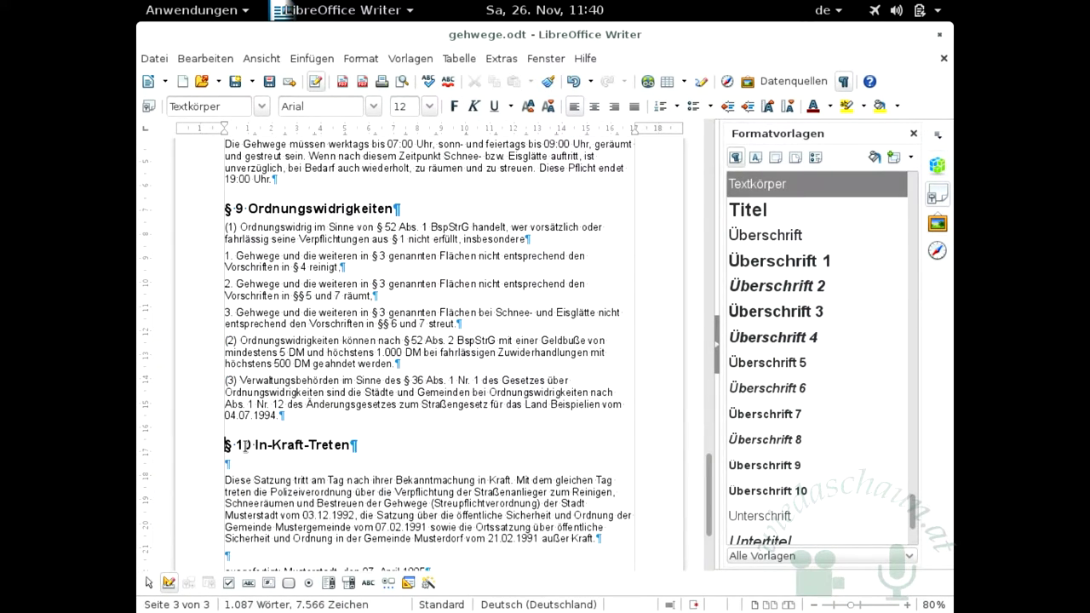
{"action": "key", "text": "Down"}
{"action": "key", "text": "Delete"}
{"action": "scroll", "coordinate": [247, 429], "scroll_direction": "down", "scroll_amount": 3}
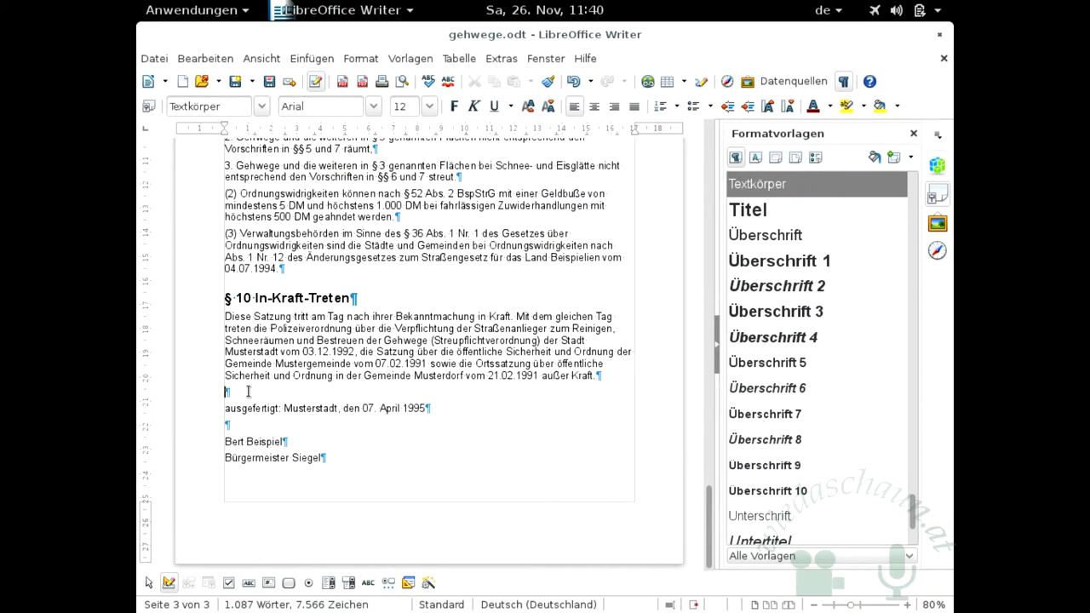
{"action": "key", "text": "Delete"}
{"action": "key", "text": "Down"}
{"action": "key", "text": "Delete"}
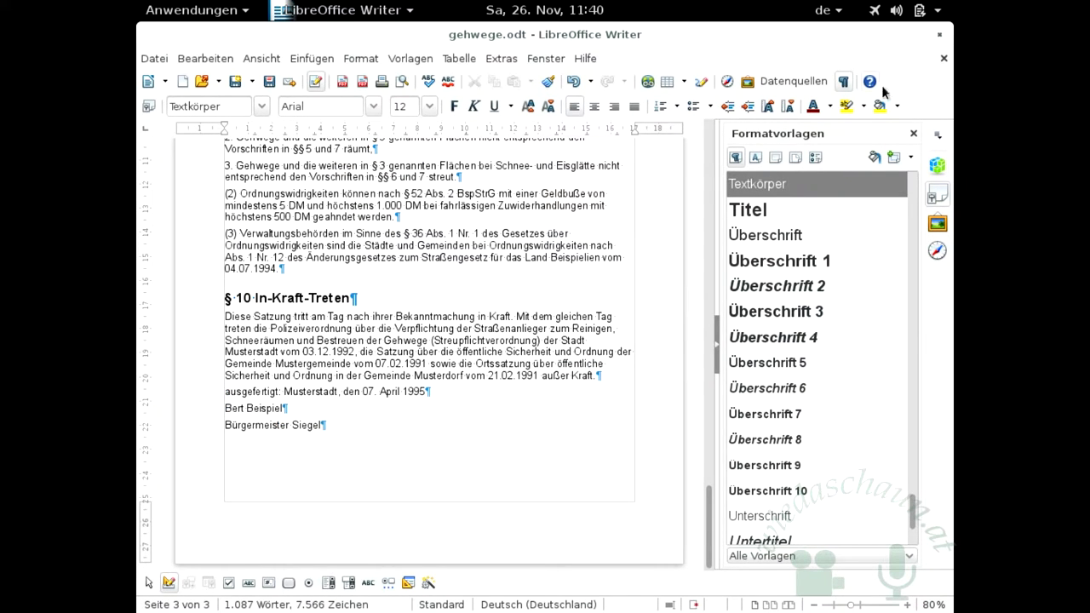
- Scroll gehwege.odt back to the top and hide the ¶ formatting marks
{"action": "left_click_drag", "start_coordinate": [713, 503], "coordinate": [712, 88]}
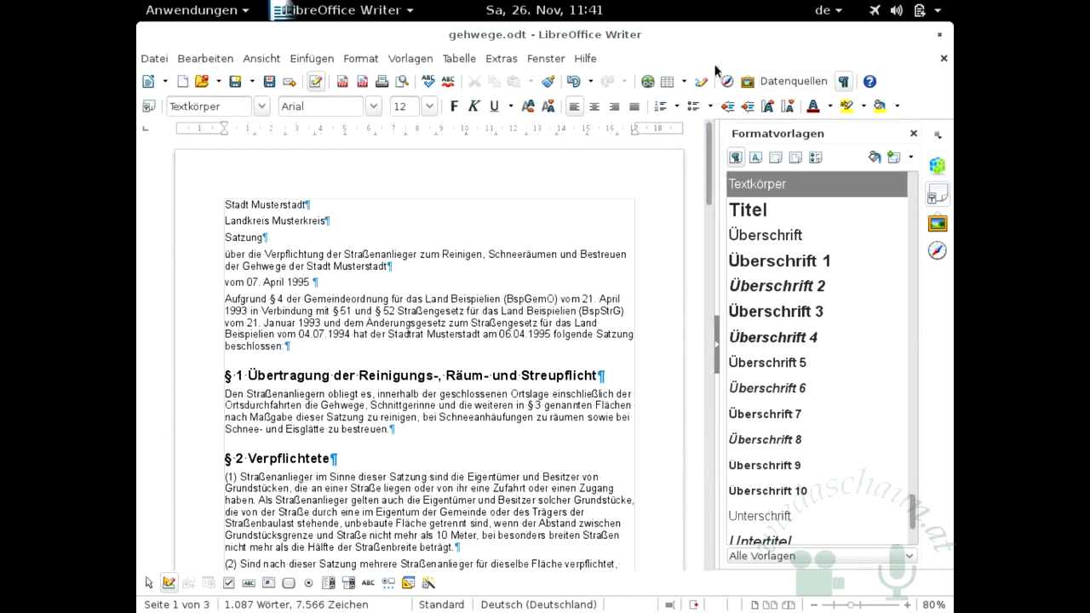
{"action": "left_click", "coordinate": [845, 83]}
{"action": "left_click", "coordinate": [844, 83]}
{"action": "left_click", "coordinate": [845, 82]}
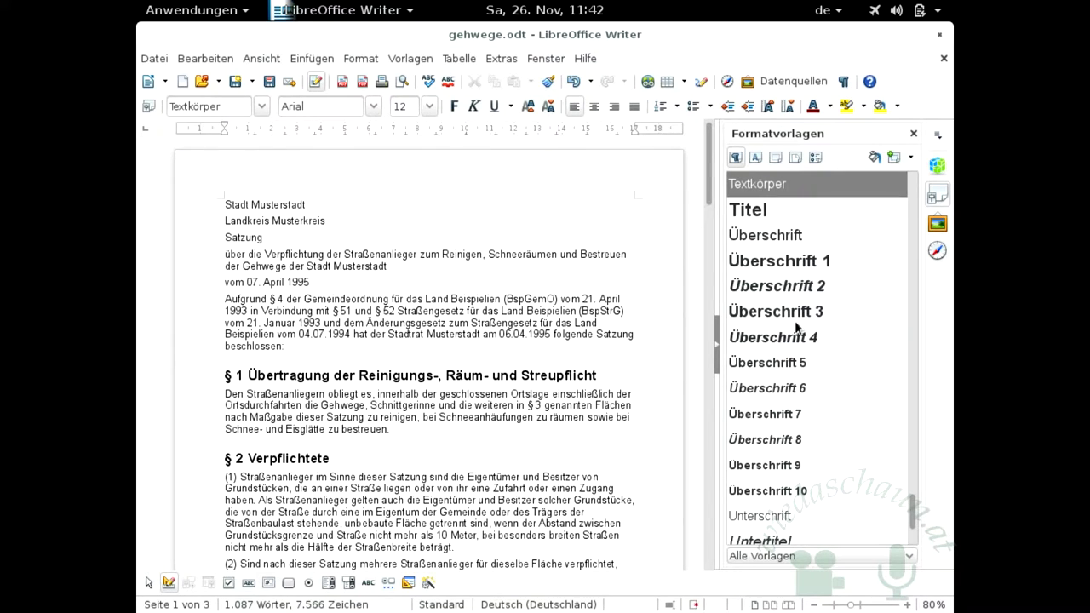
- Change the Überschrift 1 paragraph style's alignment to Zentriert
{"action": "right_click", "coordinate": [790, 269]}
{"action": "left_click", "coordinate": [834, 289]}
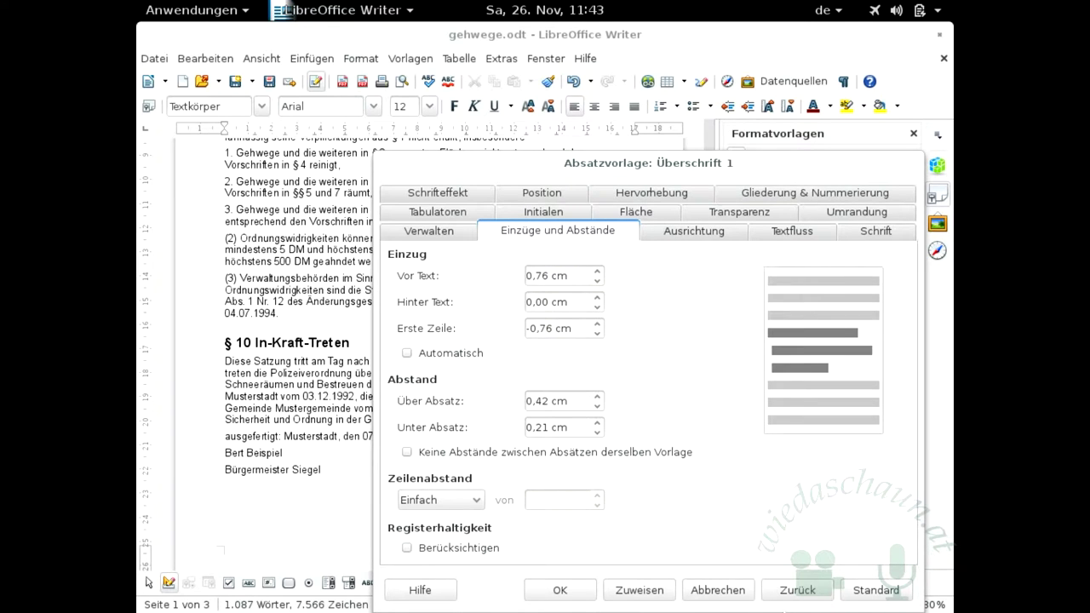
{"action": "left_click", "coordinate": [718, 590]}
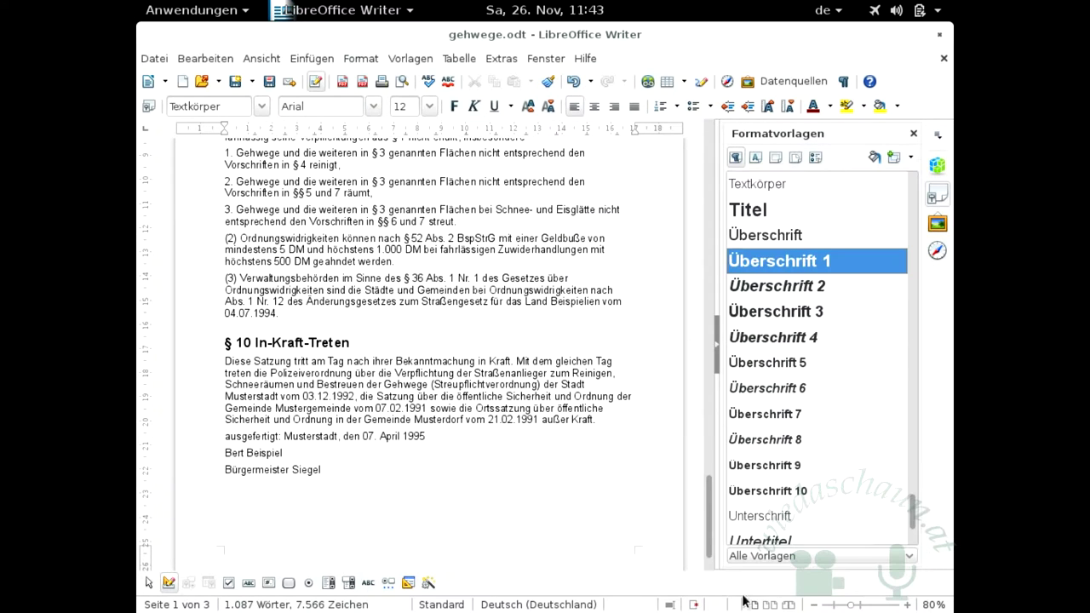
{"action": "right_click", "coordinate": [814, 263]}
{"action": "left_click", "coordinate": [825, 288]}
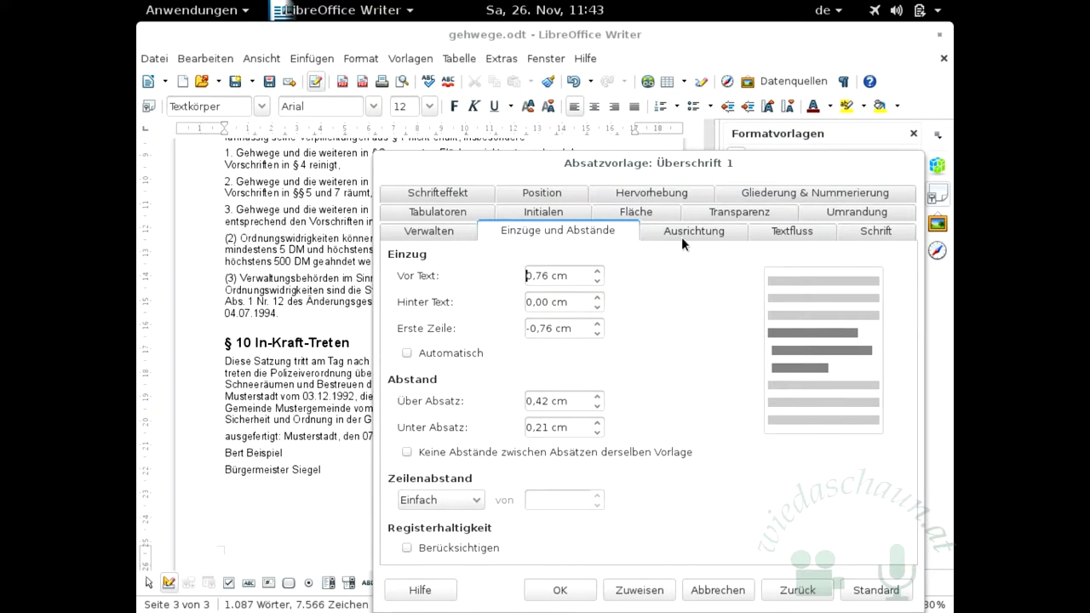
{"action": "left_click", "coordinate": [681, 236]}
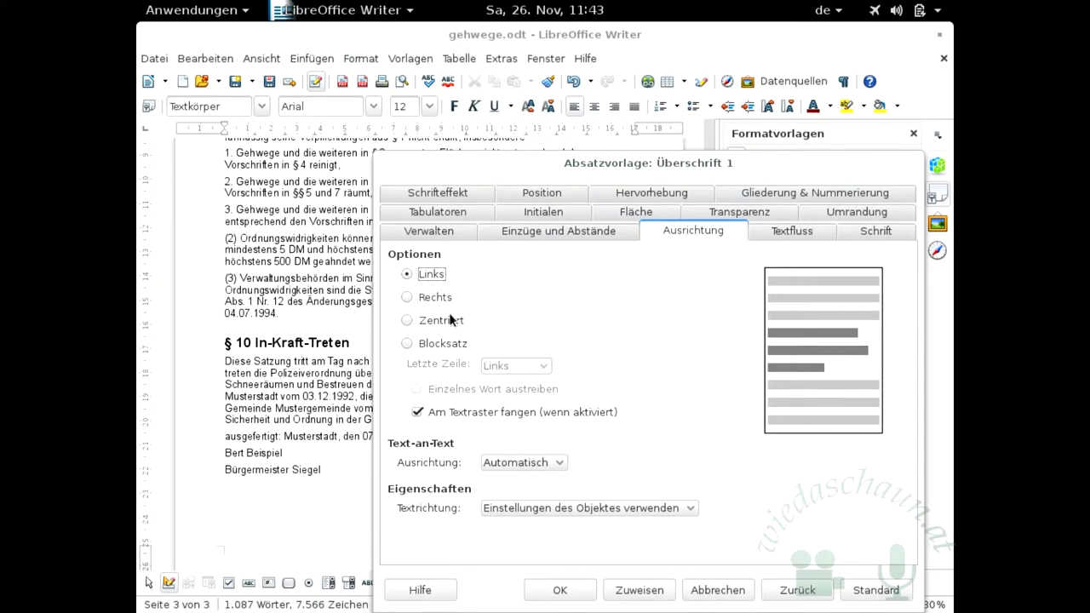
{"action": "left_click", "coordinate": [451, 321]}
{"action": "left_click", "coordinate": [559, 589]}
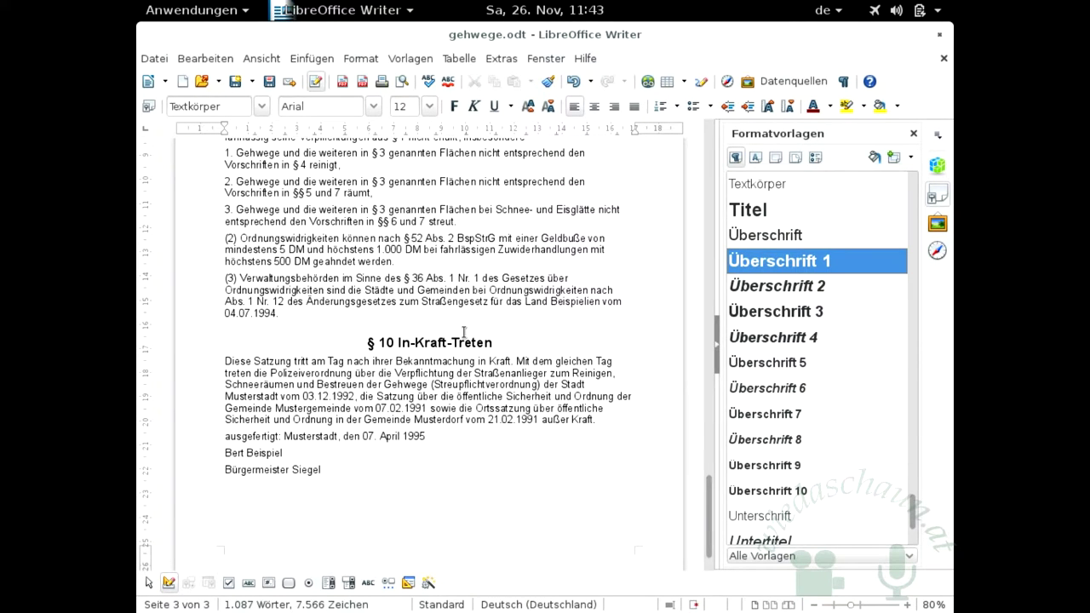
{"action": "scroll", "coordinate": [463, 332], "scroll_direction": "up", "scroll_amount": 15}
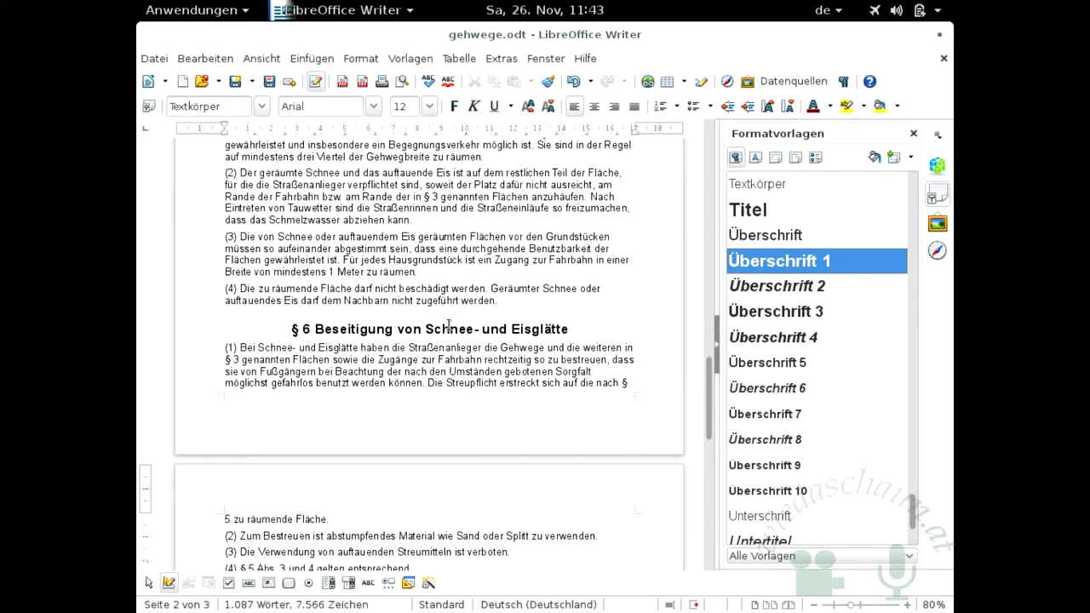
{"action": "scroll", "coordinate": [449, 328], "scroll_direction": "up", "scroll_amount": 15}
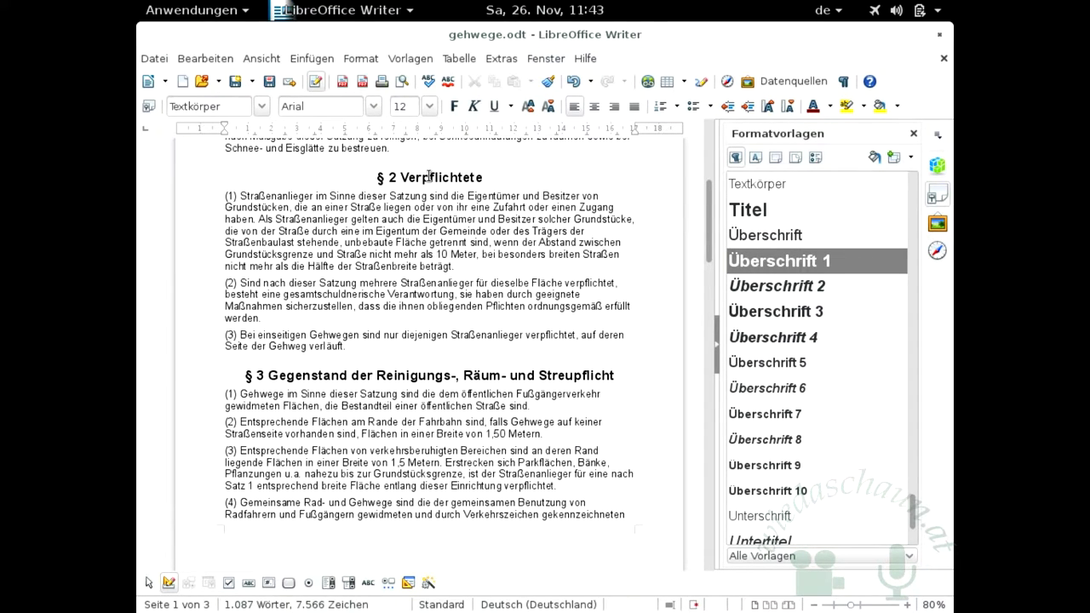
{"action": "right_click", "coordinate": [430, 177]}
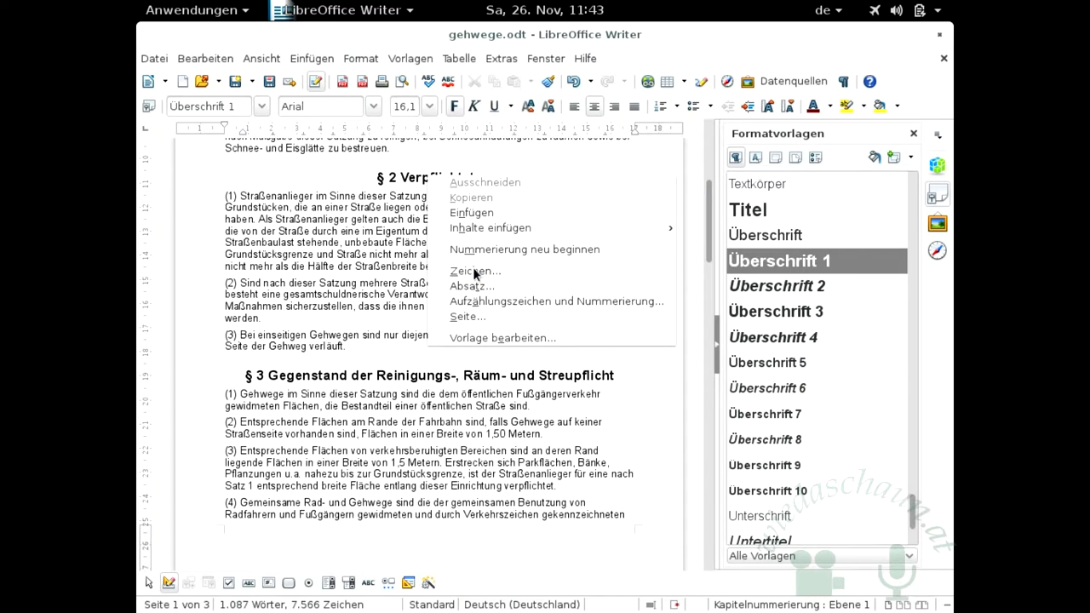
{"action": "left_click", "coordinate": [512, 342]}
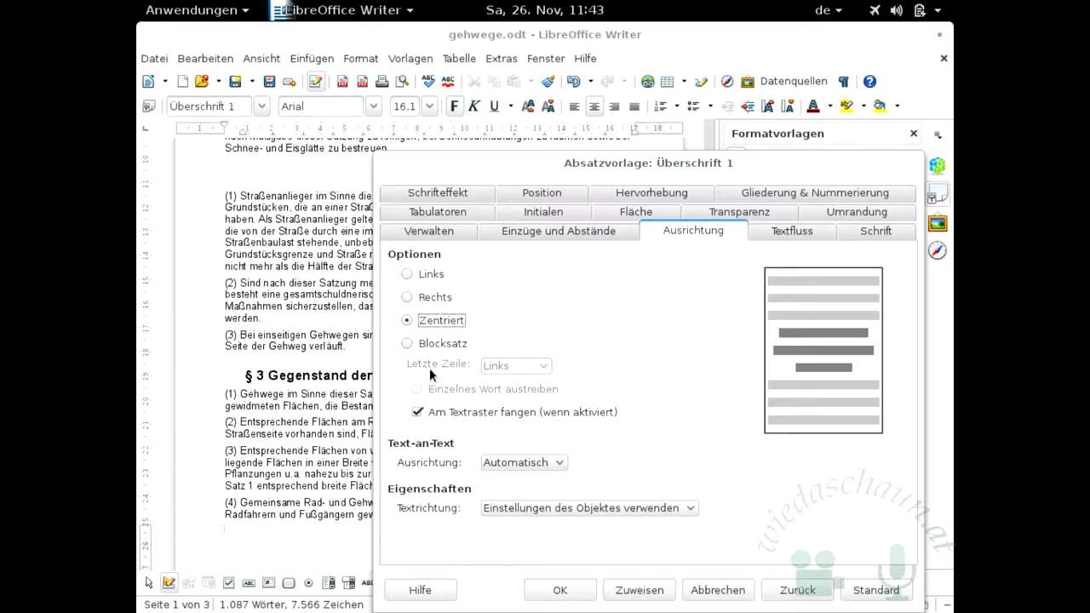
{"action": "key", "text": "Escape"}
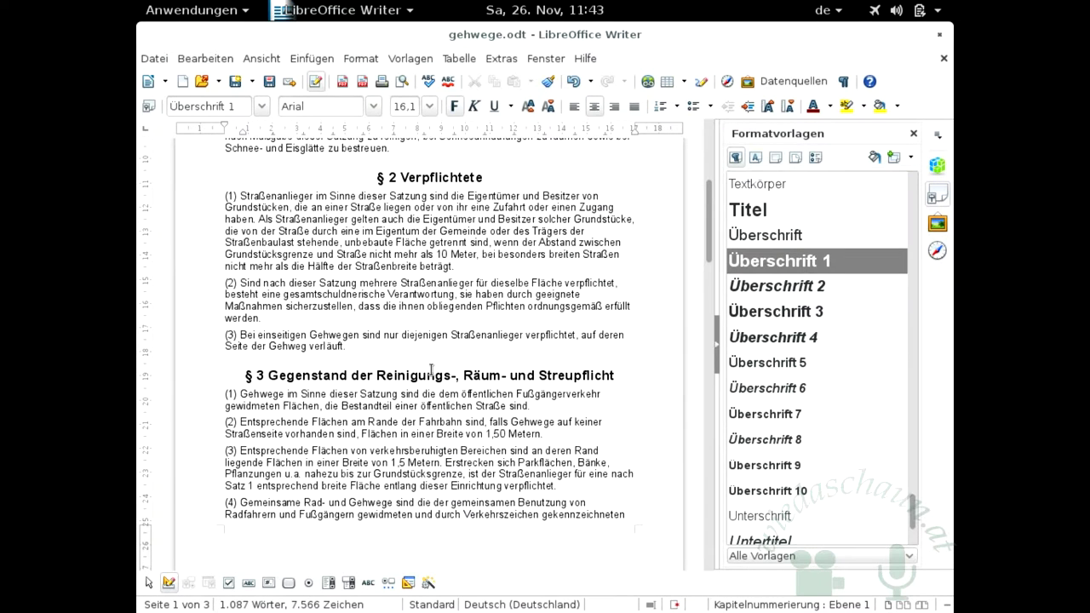
{"action": "right_click", "coordinate": [433, 179]}
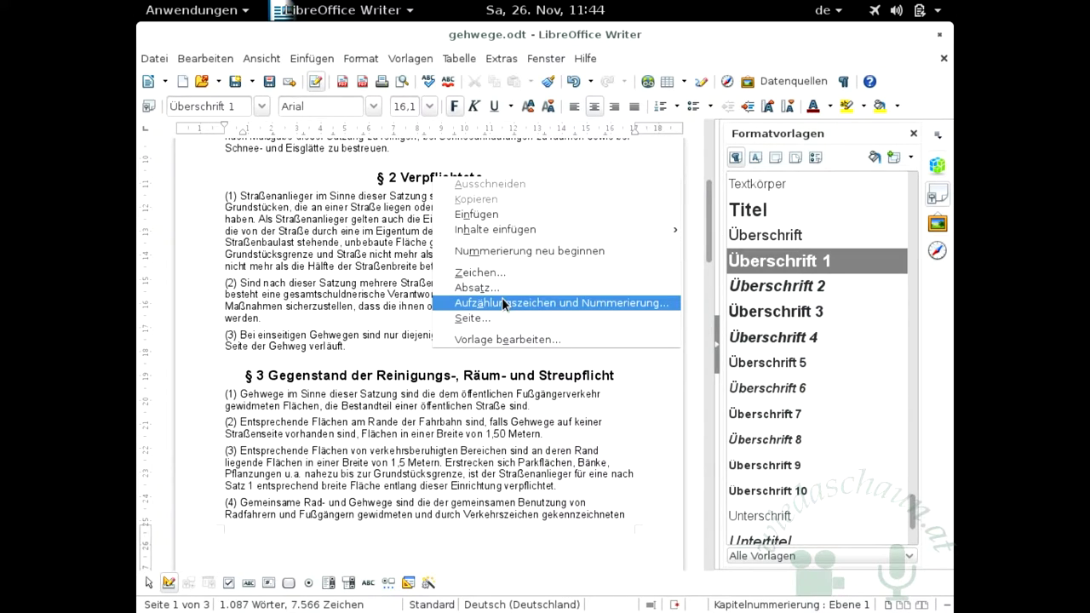
{"action": "left_click", "coordinate": [494, 288]}
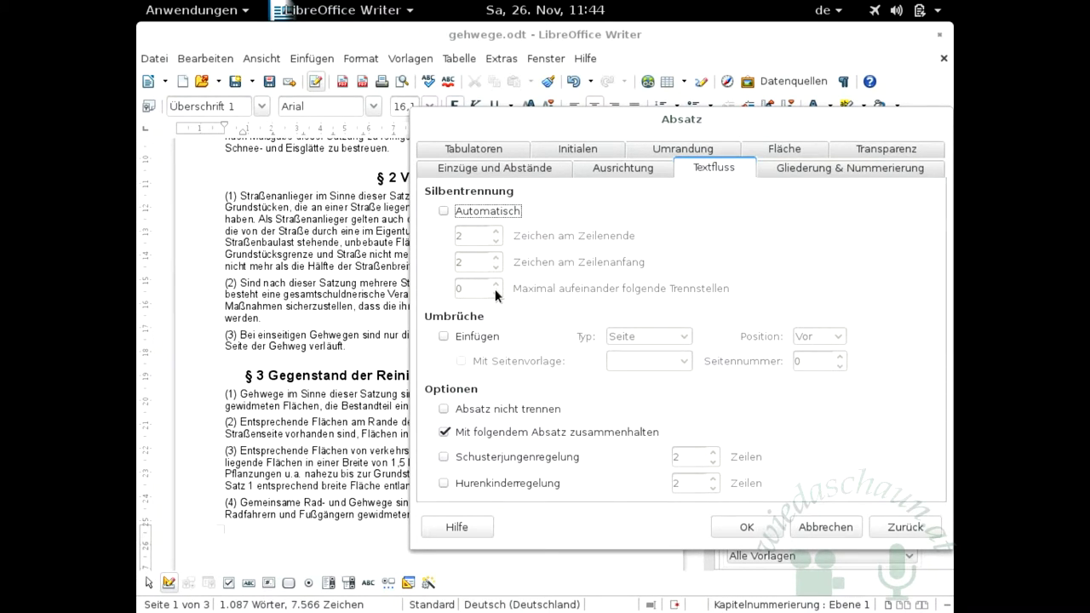
{"action": "key", "text": "Return"}
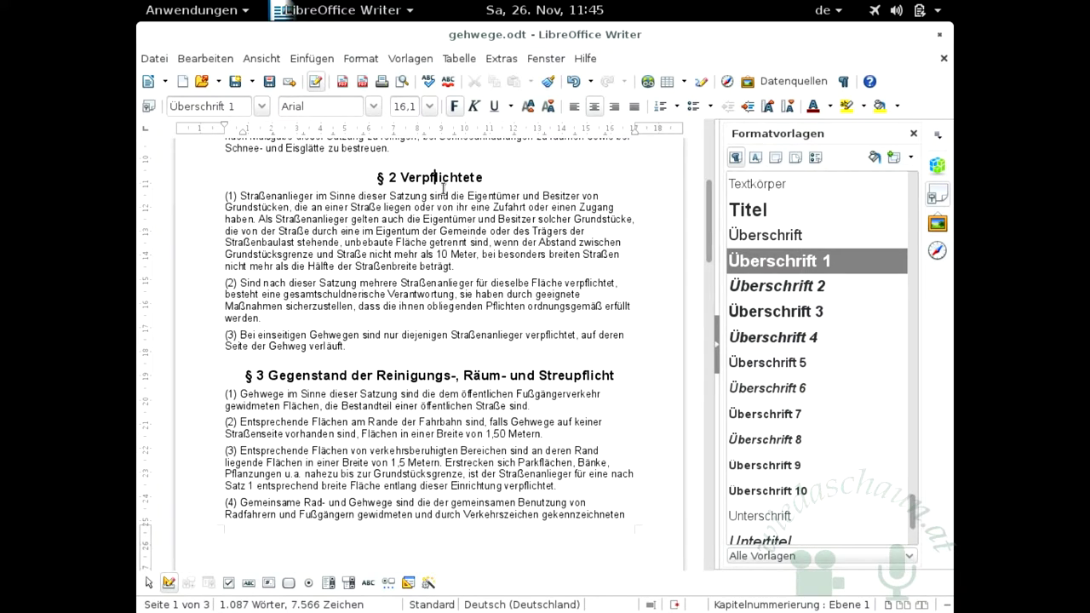
- Strip the hand-typed '§ 10' prefix from the In-Kraft-Treten heading
{"action": "scroll", "coordinate": [400, 332], "scroll_direction": "down", "scroll_amount": 12}
{"action": "scroll", "coordinate": [372, 336], "scroll_direction": "down", "scroll_amount": 15}
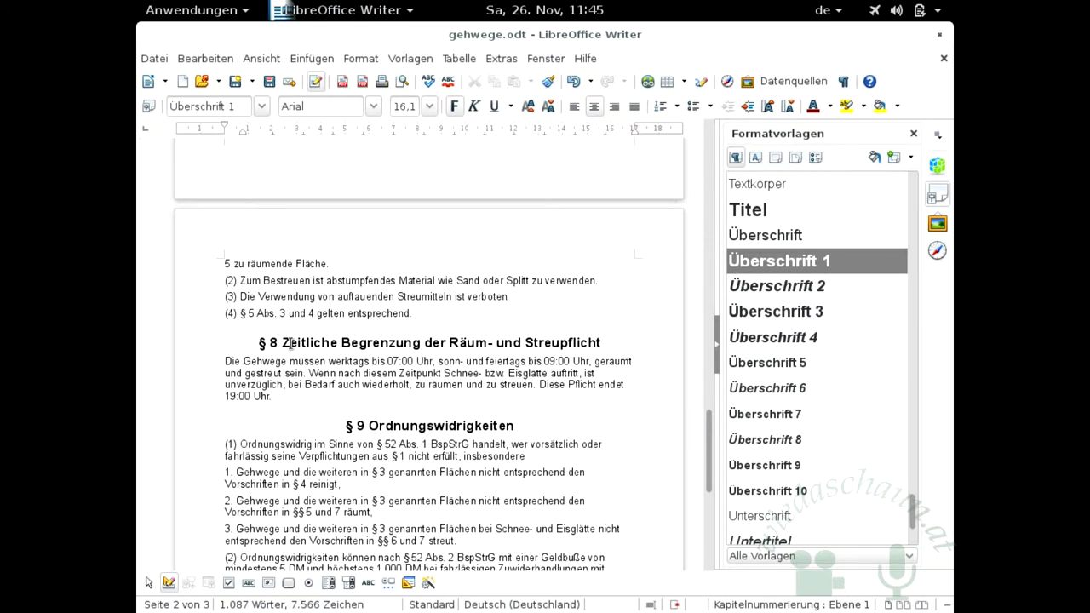
{"action": "scroll", "coordinate": [317, 343], "scroll_direction": "down", "scroll_amount": 8}
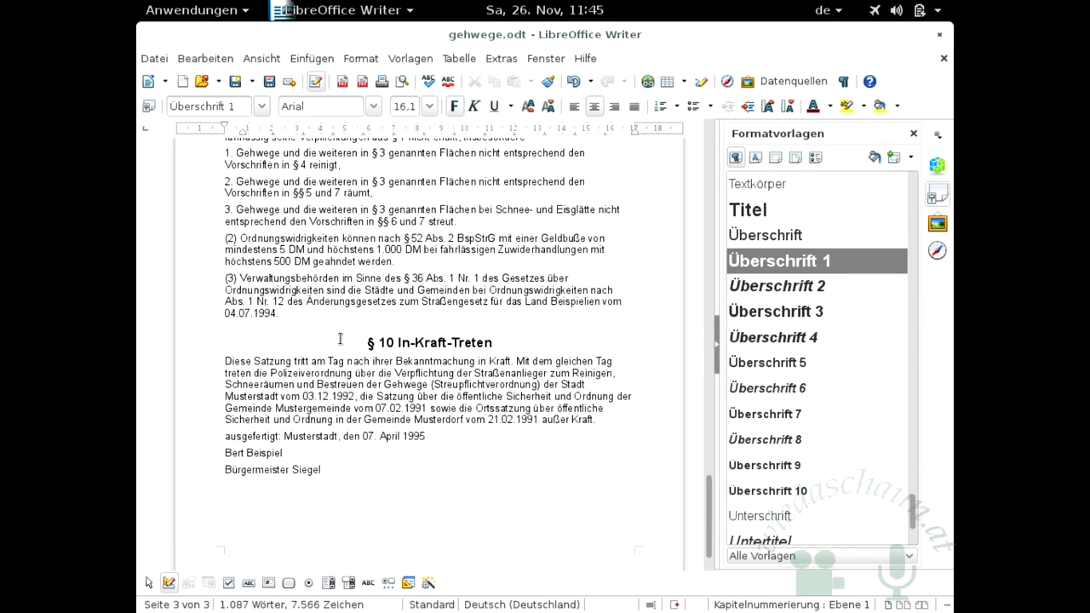
{"action": "key", "text": "Delete"}
{"action": "key", "text": "Delete"}
{"action": "key", "text": "Delete"}
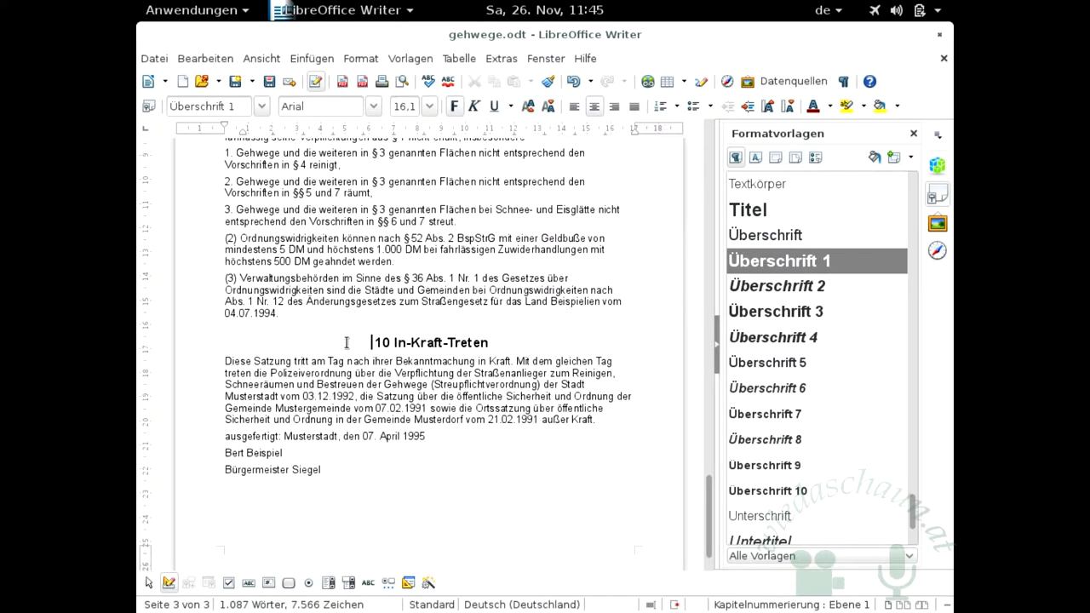
{"action": "key", "text": "Delete"}
{"action": "key", "text": "Delete"}
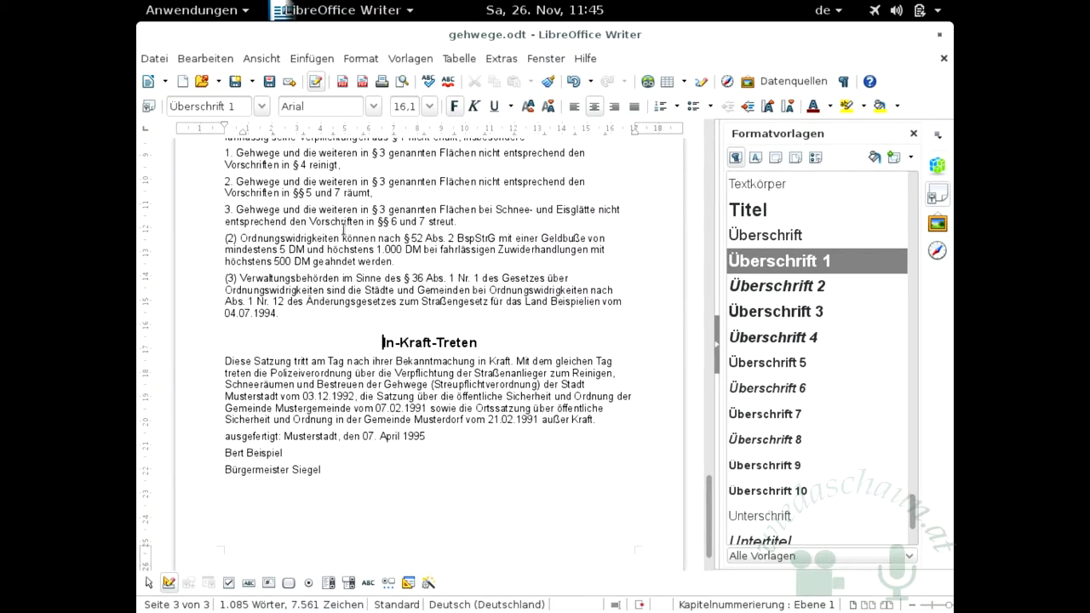
{"action": "scroll", "coordinate": [628, 157], "scroll_direction": "up", "scroll_amount": 2}
- With formatting marks shown, delete the § 9, § 8, § 6 and § 5 heading prefixes
{"action": "left_click", "coordinate": [843, 81]}
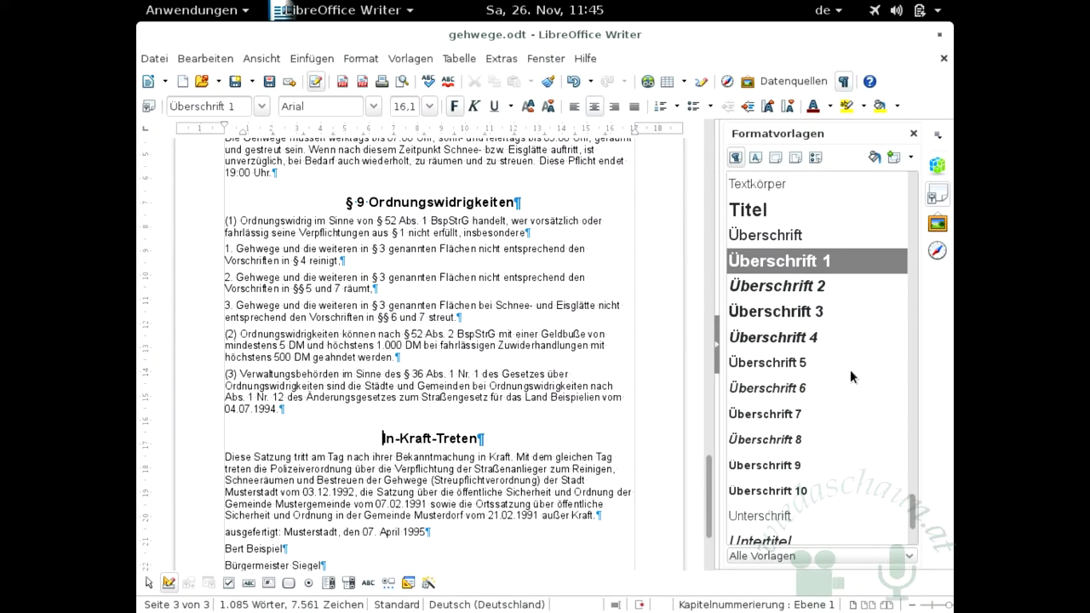
{"action": "left_click", "coordinate": [327, 198]}
{"action": "key", "text": "Delete"}
{"action": "key", "text": "Delete"}
{"action": "key", "text": "Delete"}
{"action": "key", "text": "Delete"}
{"action": "scroll", "coordinate": [332, 226], "scroll_direction": "up", "scroll_amount": 3}
{"action": "left_click", "coordinate": [246, 310]}
{"action": "key", "text": "Delete"}
{"action": "key", "text": "Delete"}
{"action": "key", "text": "Delete"}
{"action": "key", "text": "Delete"}
{"action": "scroll", "coordinate": [250, 309], "scroll_direction": "up", "scroll_amount": 3}
{"action": "left_click", "coordinate": [280, 233]}
{"action": "key", "text": "Delete"}
{"action": "key", "text": "Delete"}
{"action": "key", "text": "Delete"}
{"action": "key", "text": "Delete"}
{"action": "scroll", "coordinate": [293, 231], "scroll_direction": "up", "scroll_amount": 3}
{"action": "key", "text": "Delete"}
{"action": "key", "text": "Delete"}
{"action": "key", "text": "Delete"}
{"action": "key", "text": "Delete"}
- Delete the § 4, § 3, § 2 and § 1 heading prefixes
{"action": "scroll", "coordinate": [311, 231], "scroll_direction": "up", "scroll_amount": 3}
{"action": "left_click", "coordinate": [247, 273]}
{"action": "key", "text": "Delete"}
{"action": "key", "text": "Delete"}
{"action": "key", "text": "Delete"}
{"action": "key", "text": "Delete"}
{"action": "scroll", "coordinate": [289, 273], "scroll_direction": "up", "scroll_amount": 3}
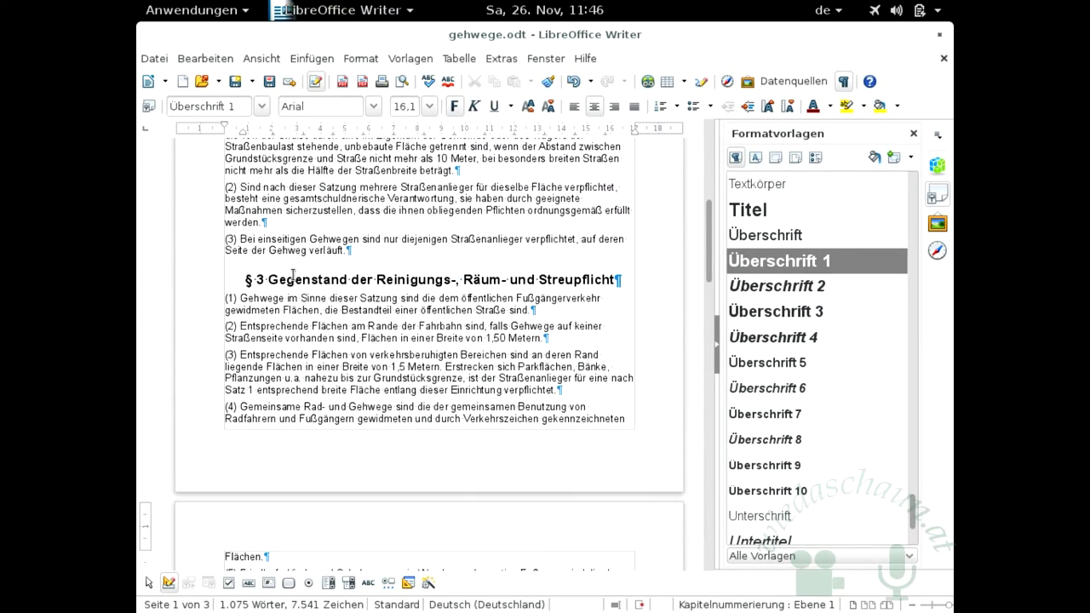
{"action": "left_click", "coordinate": [244, 278]}
{"action": "key", "text": "Delete"}
{"action": "key", "text": "Delete"}
{"action": "key", "text": "Delete"}
{"action": "key", "text": "Delete"}
{"action": "scroll", "coordinate": [245, 275], "scroll_direction": "up", "scroll_amount": 3}
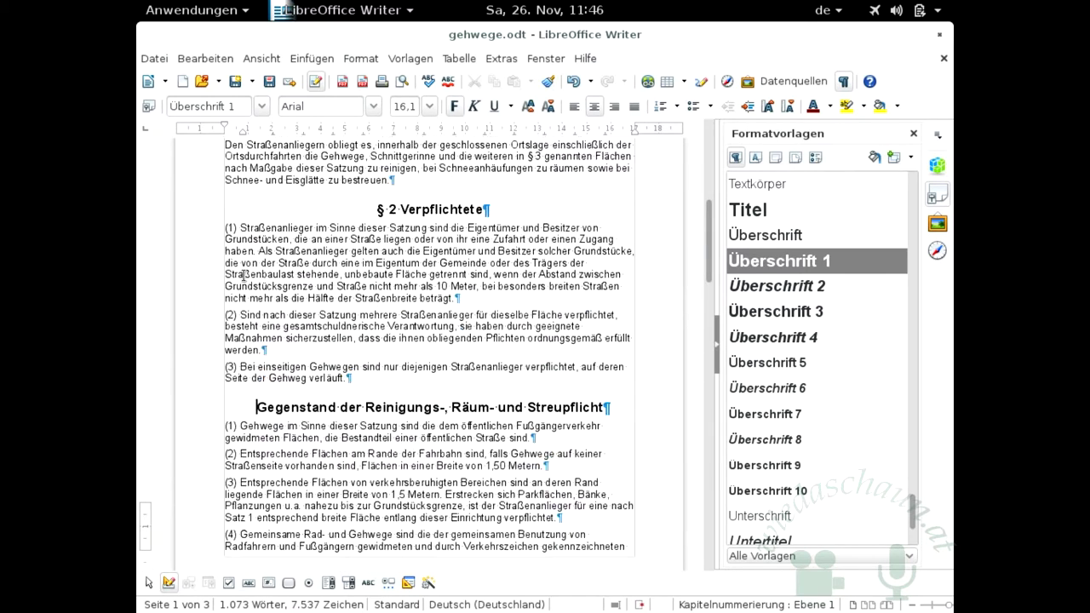
{"action": "scroll", "coordinate": [245, 275], "scroll_direction": "up", "scroll_amount": 3}
{"action": "left_click", "coordinate": [360, 338]}
{"action": "key", "text": "Delete"}
{"action": "key", "text": "Delete"}
{"action": "key", "text": "Delete"}
{"action": "key", "text": "Delete"}
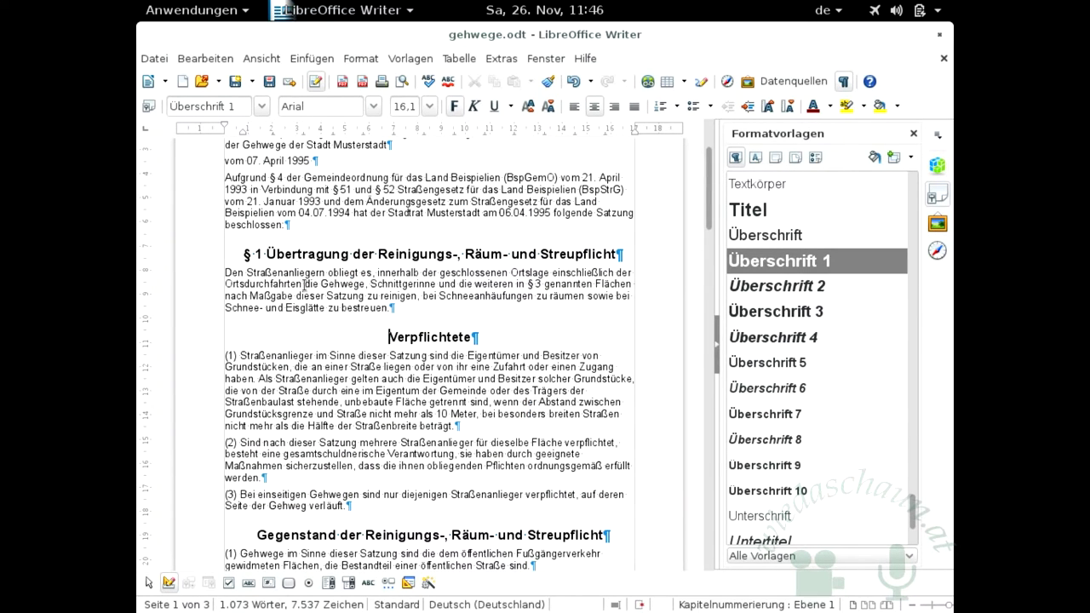
{"action": "left_click", "coordinate": [240, 255]}
{"action": "key", "text": "Delete"}
{"action": "key", "text": "Delete"}
{"action": "key", "text": "Delete"}
{"action": "key", "text": "Delete"}
- Place the cursor in the In-Kraft-Treten heading and browse the Insert menu
{"action": "scroll", "coordinate": [348, 325], "scroll_direction": "up", "scroll_amount": 3}
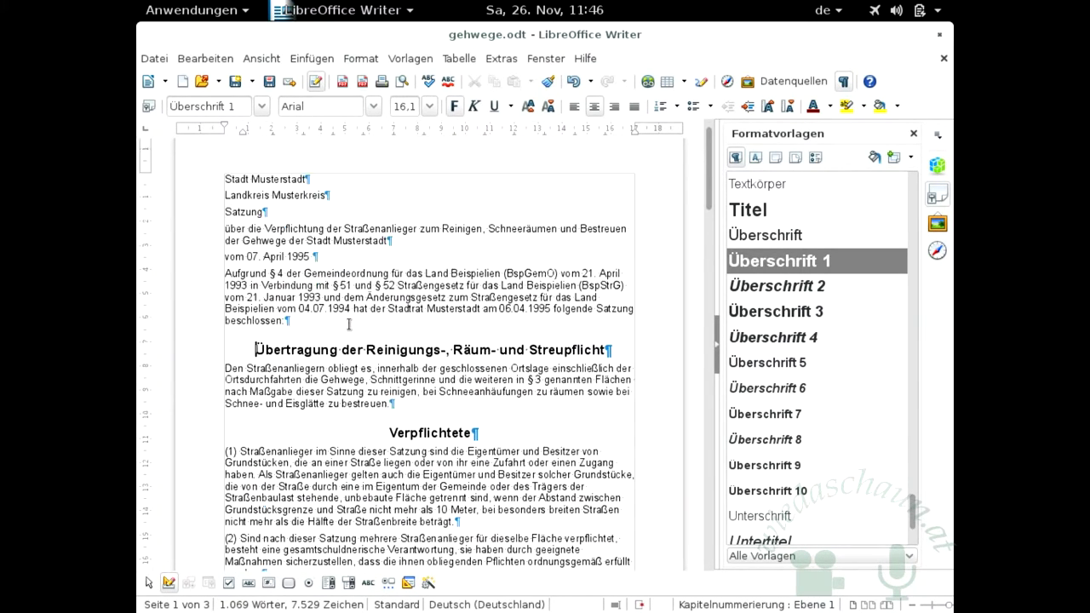
{"action": "scroll", "coordinate": [348, 324], "scroll_direction": "down", "scroll_amount": 8}
{"action": "scroll", "coordinate": [350, 326], "scroll_direction": "down", "scroll_amount": 20}
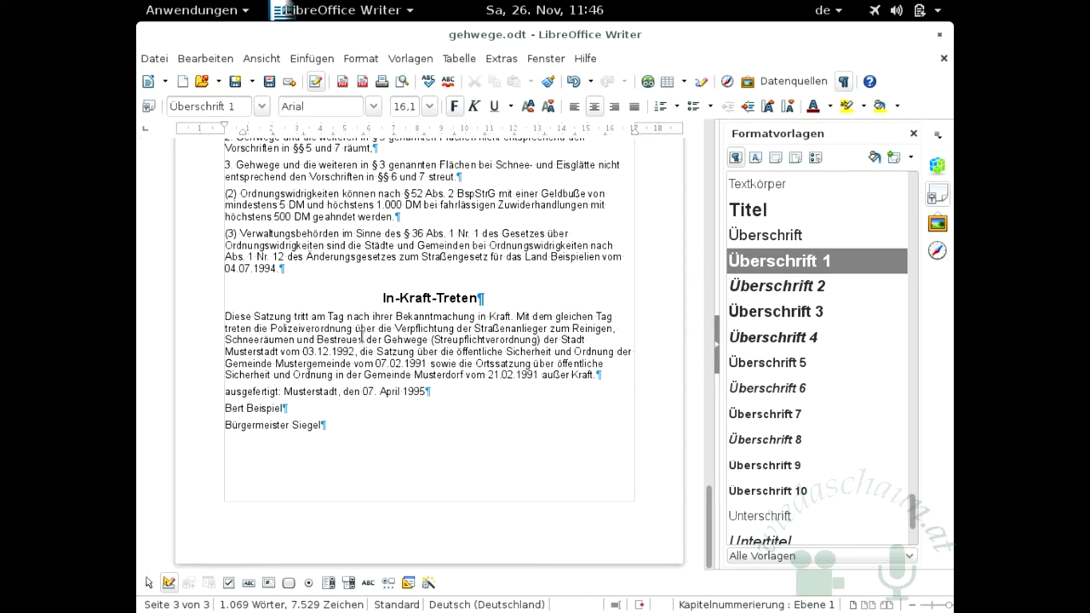
{"action": "left_click", "coordinate": [465, 297]}
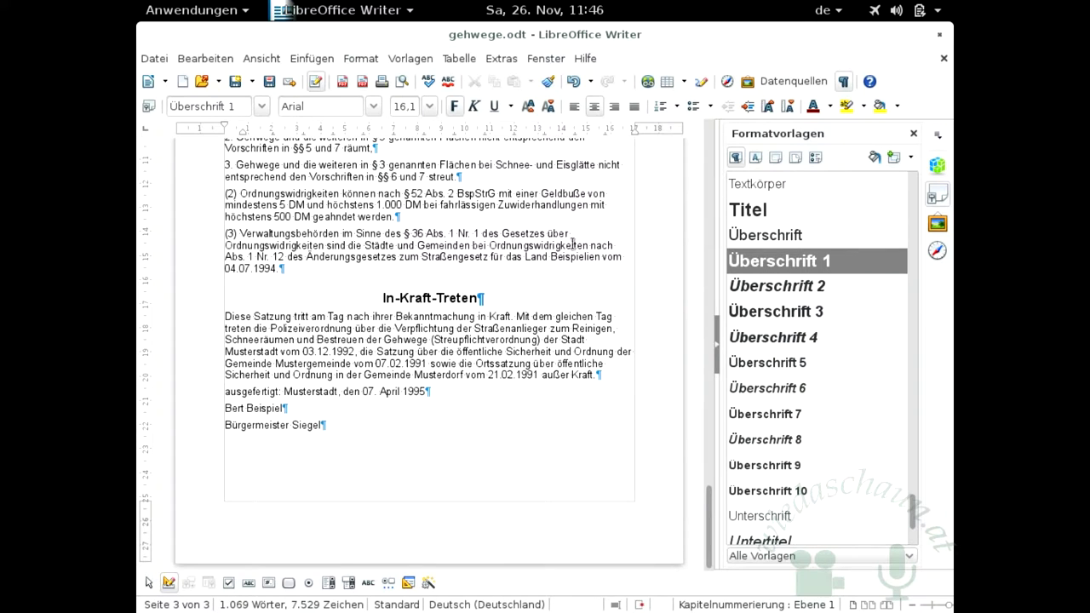
{"action": "left_click", "coordinate": [297, 59]}
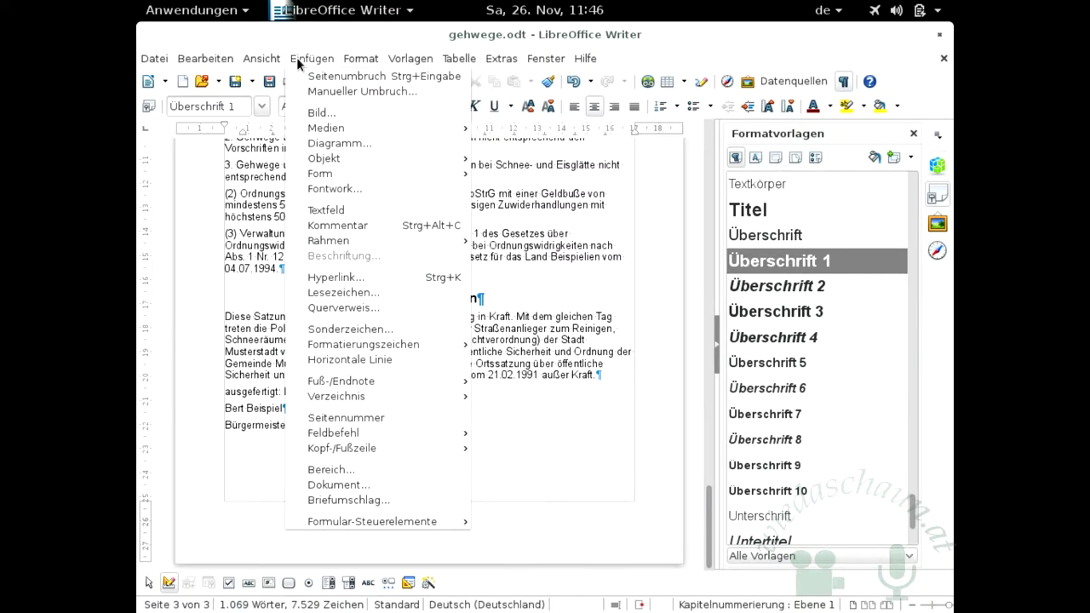
{"action": "mouse_move", "coordinate": [345, 61]}
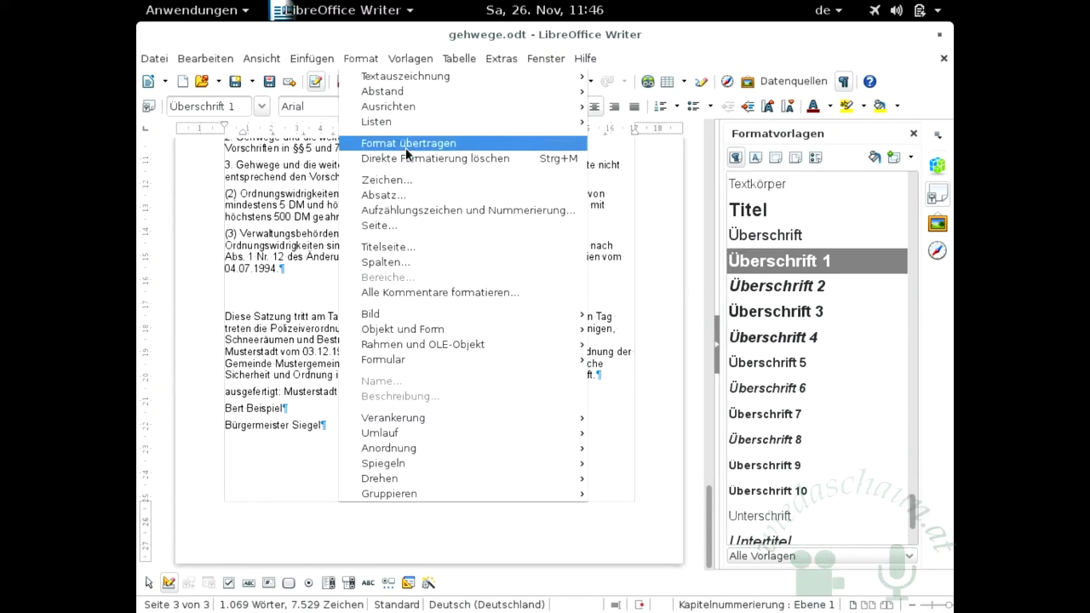
{"action": "left_click", "coordinate": [426, 210]}
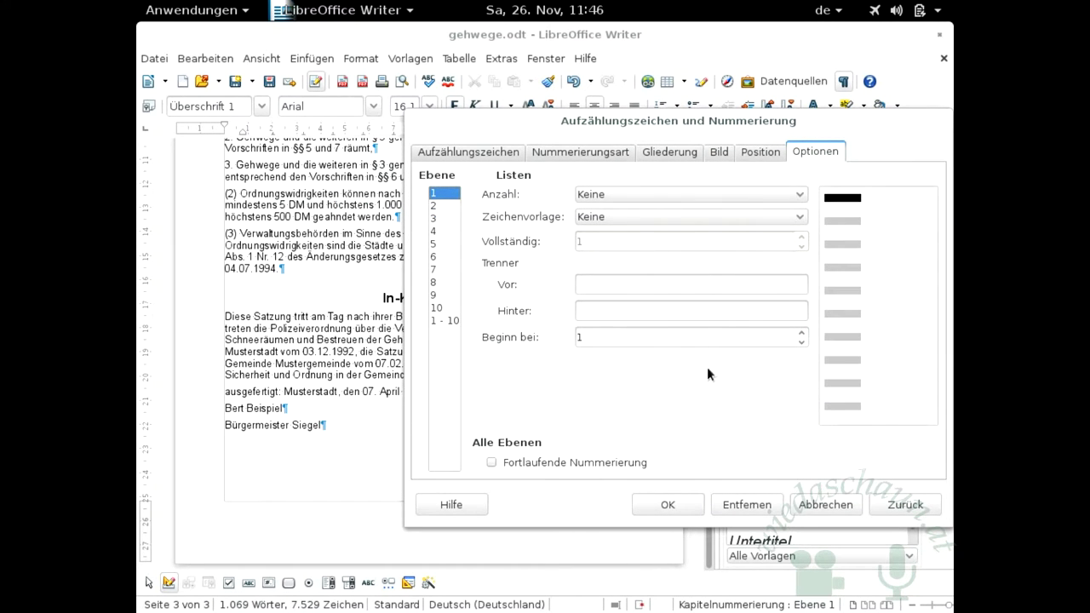
{"action": "left_click", "coordinate": [825, 504]}
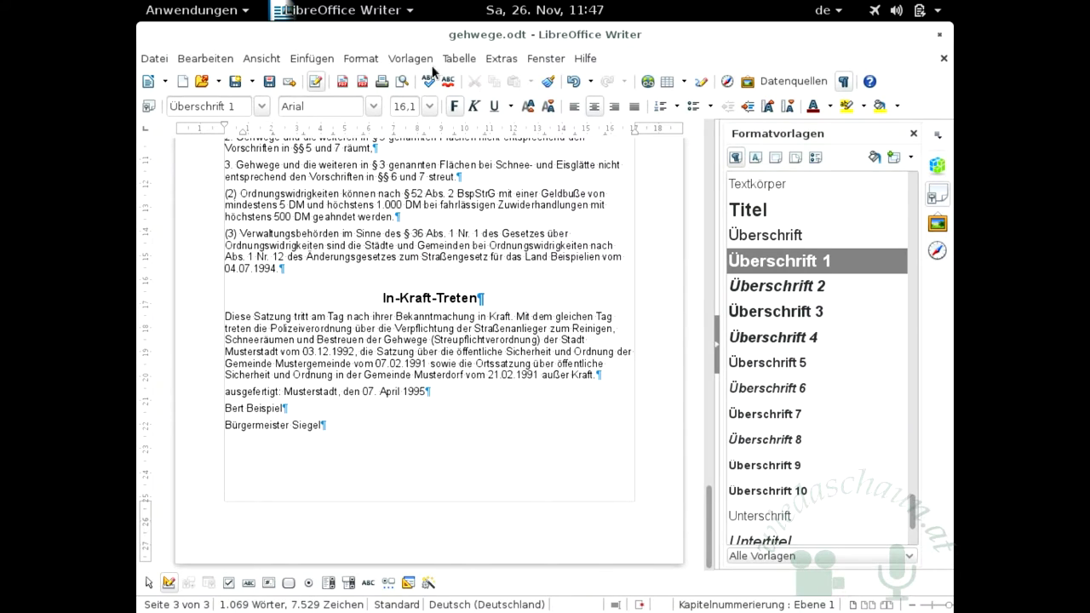
{"action": "left_click", "coordinate": [341, 57]}
{"action": "mouse_move", "coordinate": [413, 57]}
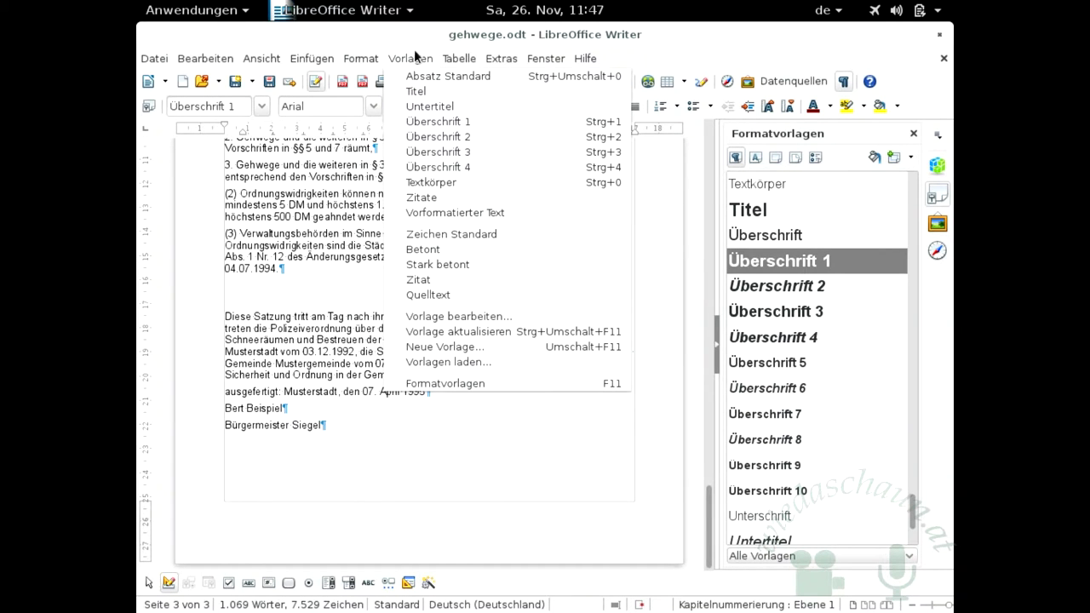
{"action": "mouse_move", "coordinate": [346, 56]}
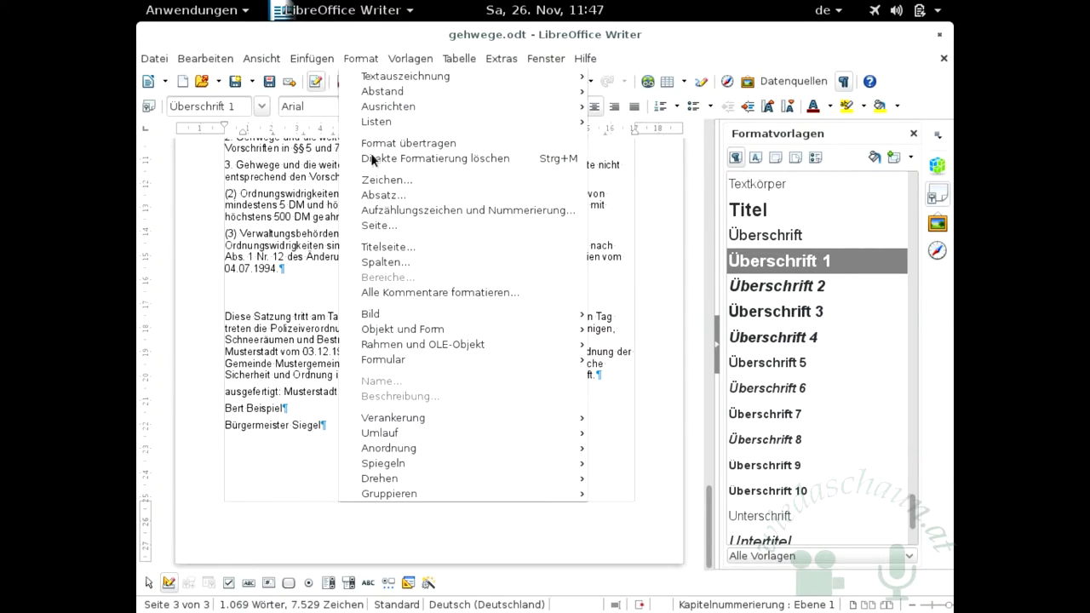
{"action": "left_click", "coordinate": [380, 212]}
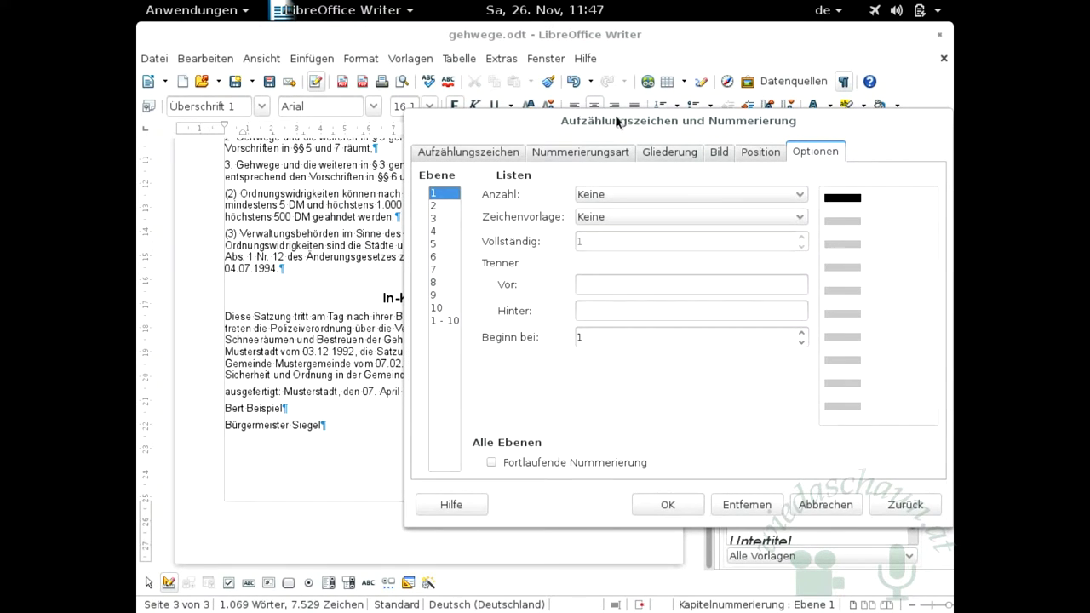
{"action": "left_click_drag", "start_coordinate": [634, 121], "coordinate": [523, 123]}
{"action": "left_click", "coordinate": [465, 154]}
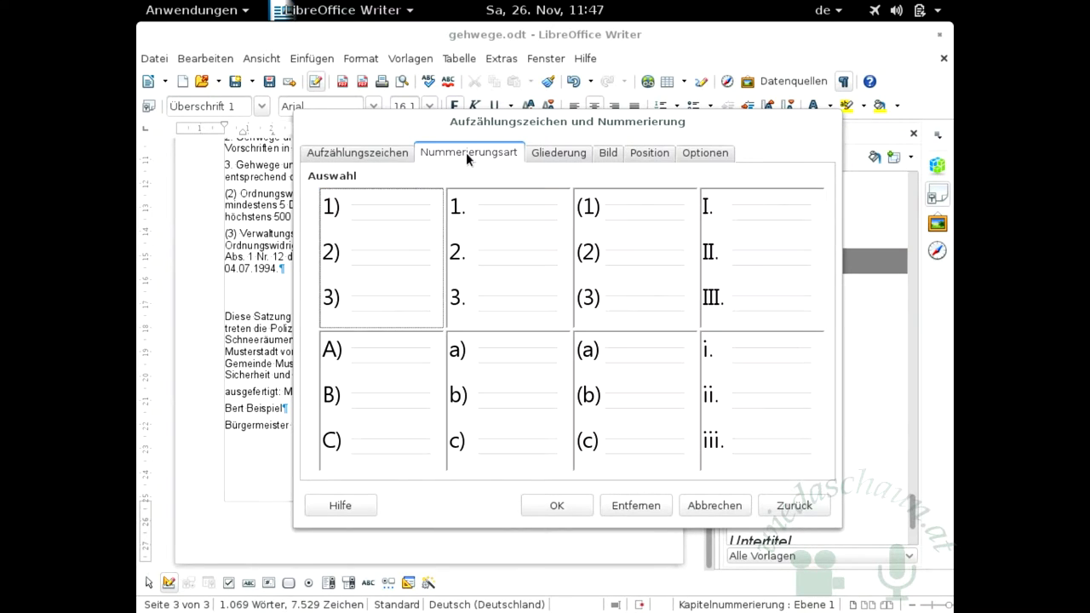
{"action": "left_click", "coordinate": [377, 155]}
{"action": "left_click", "coordinate": [686, 153]}
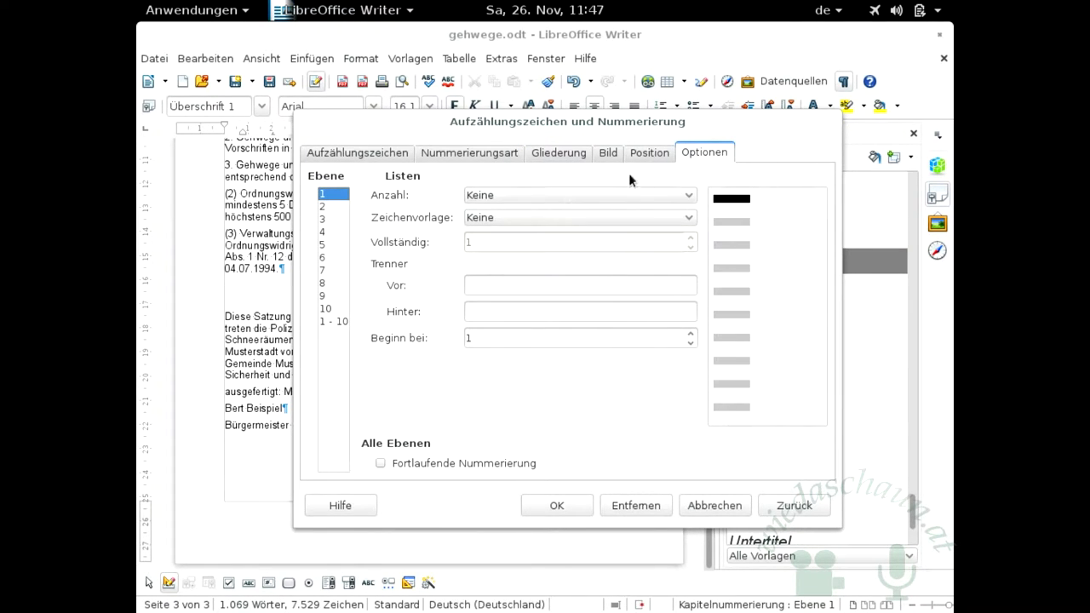
{"action": "left_click", "coordinate": [581, 195]}
{"action": "left_click", "coordinate": [580, 195]}
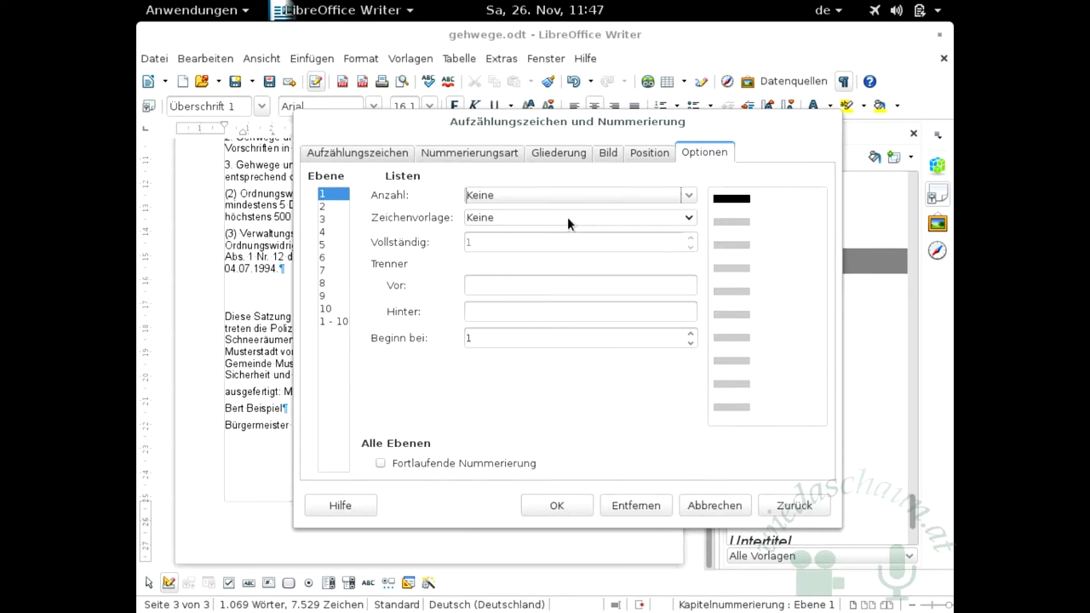
{"action": "left_click", "coordinate": [567, 217]}
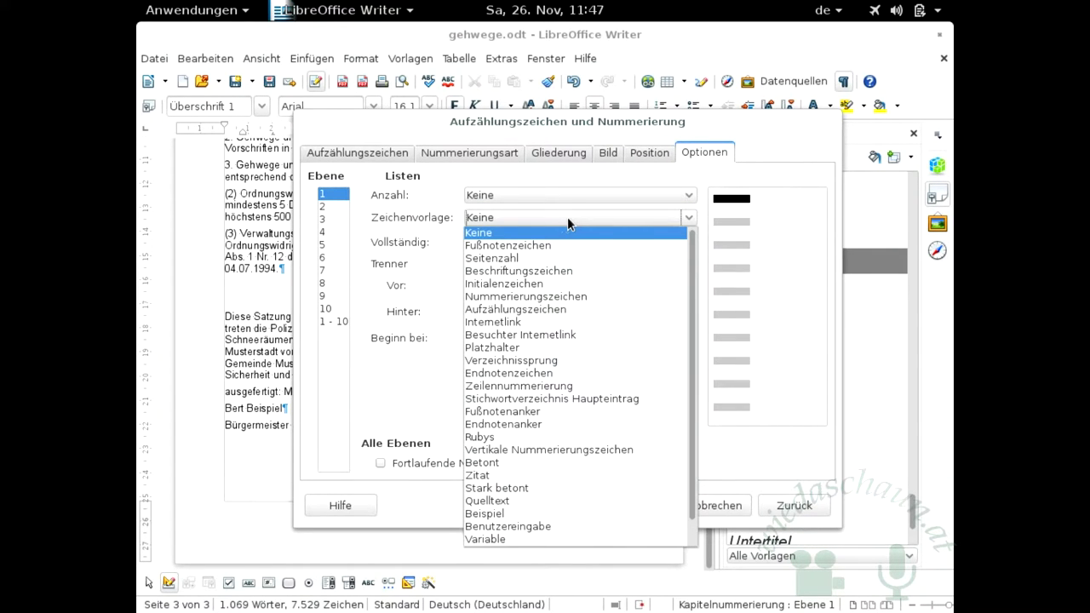
{"action": "left_click", "coordinate": [567, 217]}
{"action": "left_click", "coordinate": [569, 194]}
{"action": "left_click", "coordinate": [569, 194]}
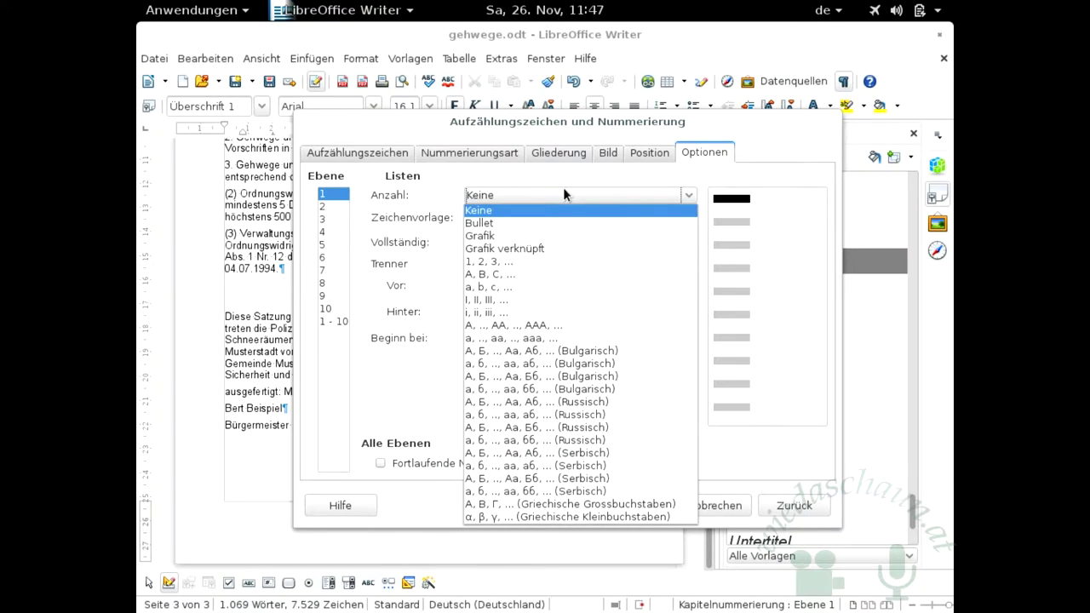
{"action": "left_click", "coordinate": [580, 261]}
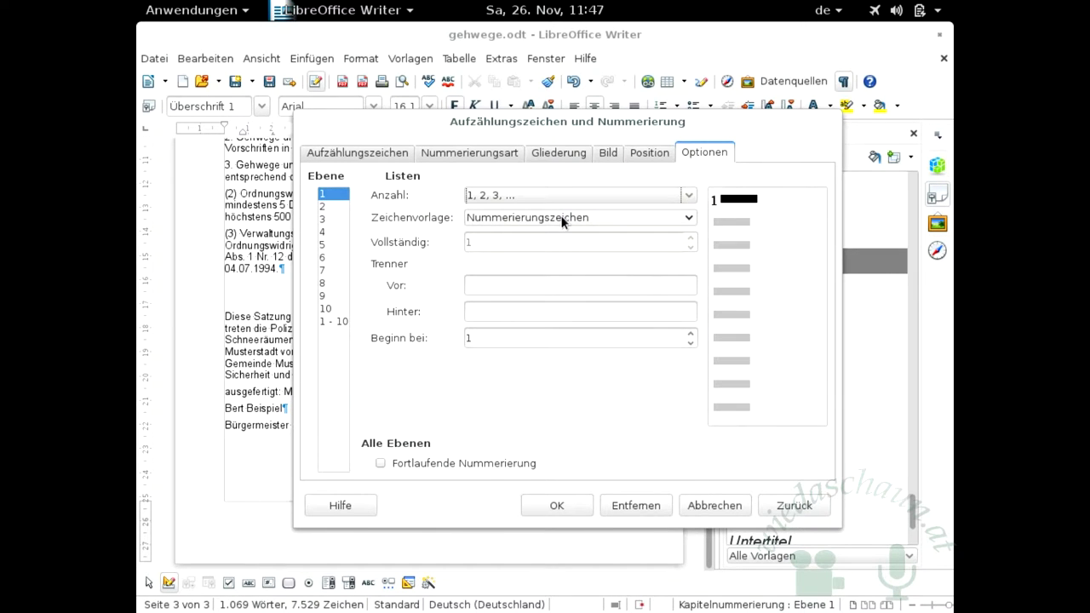
{"action": "left_click", "coordinate": [562, 220]}
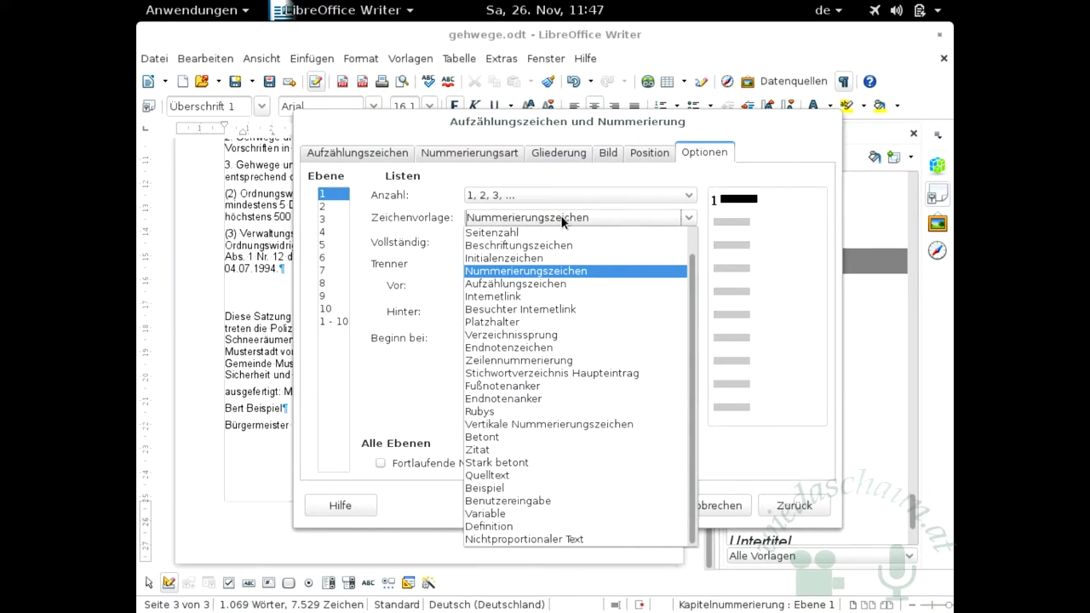
{"action": "left_click", "coordinate": [562, 220]}
{"action": "scroll", "coordinate": [562, 220], "scroll_direction": "up", "scroll_amount": 10}
{"action": "scroll", "coordinate": [584, 199], "scroll_direction": "down", "scroll_amount": 10}
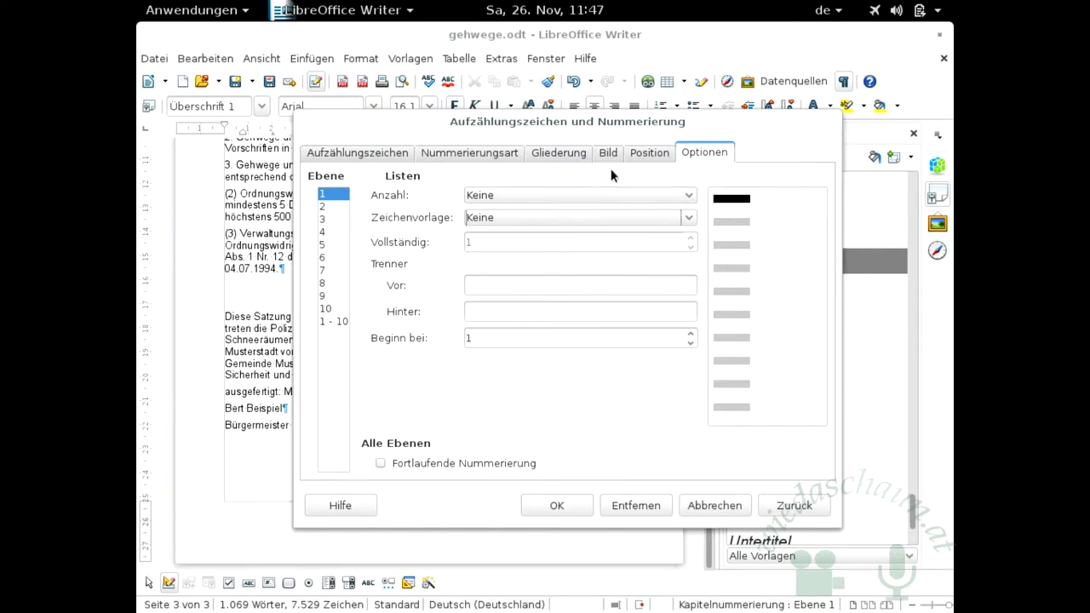
{"action": "left_click", "coordinate": [715, 505]}
{"action": "left_click", "coordinate": [588, 57]}
{"action": "left_click", "coordinate": [603, 75]}
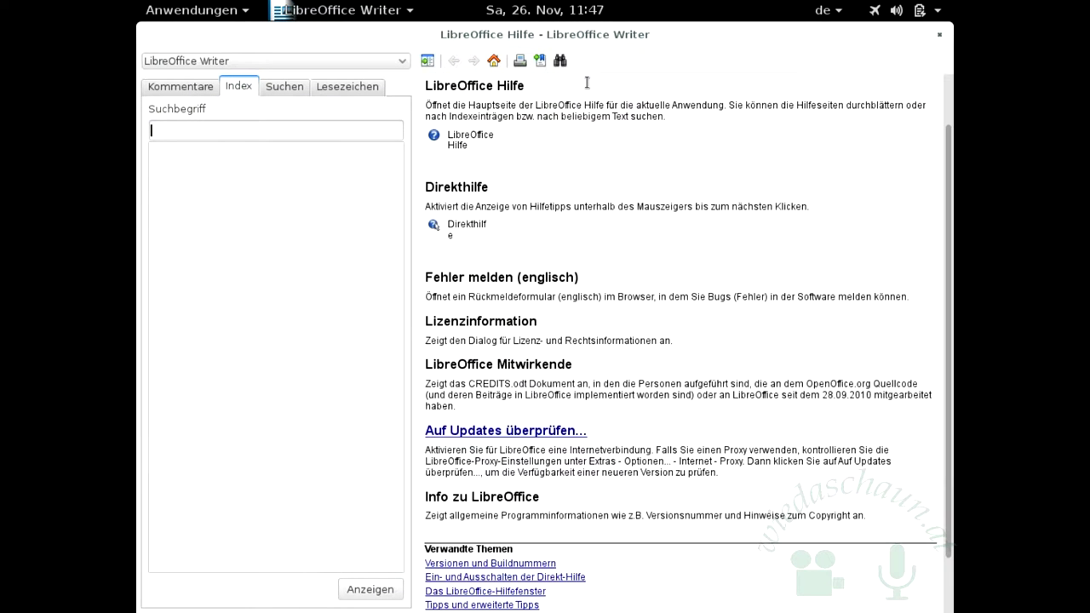
{"action": "type", "text": "Kapitelnummerierung"}
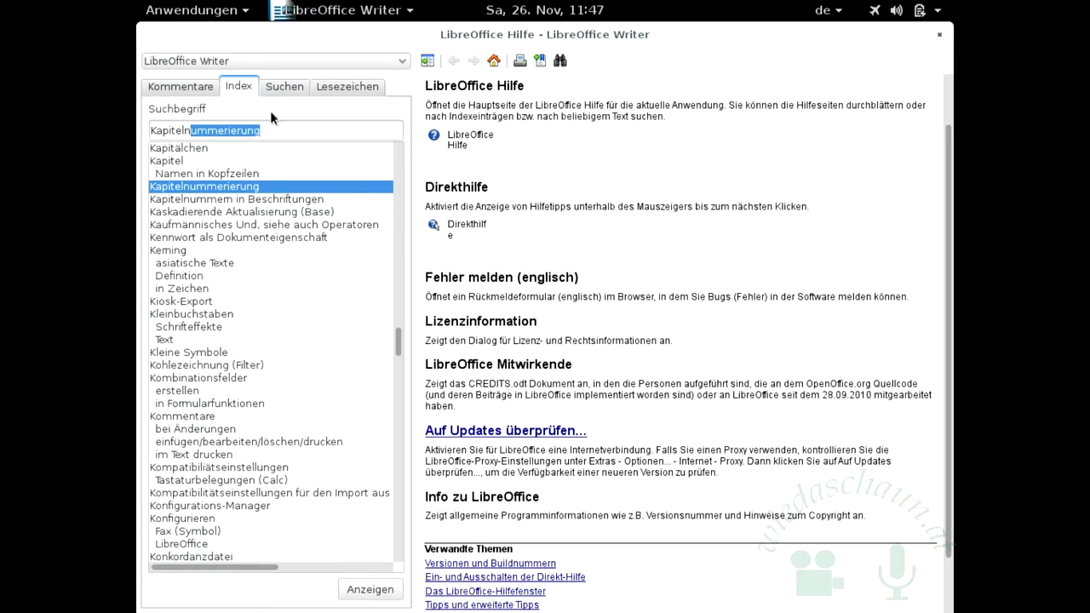
{"action": "key", "text": "Return"}
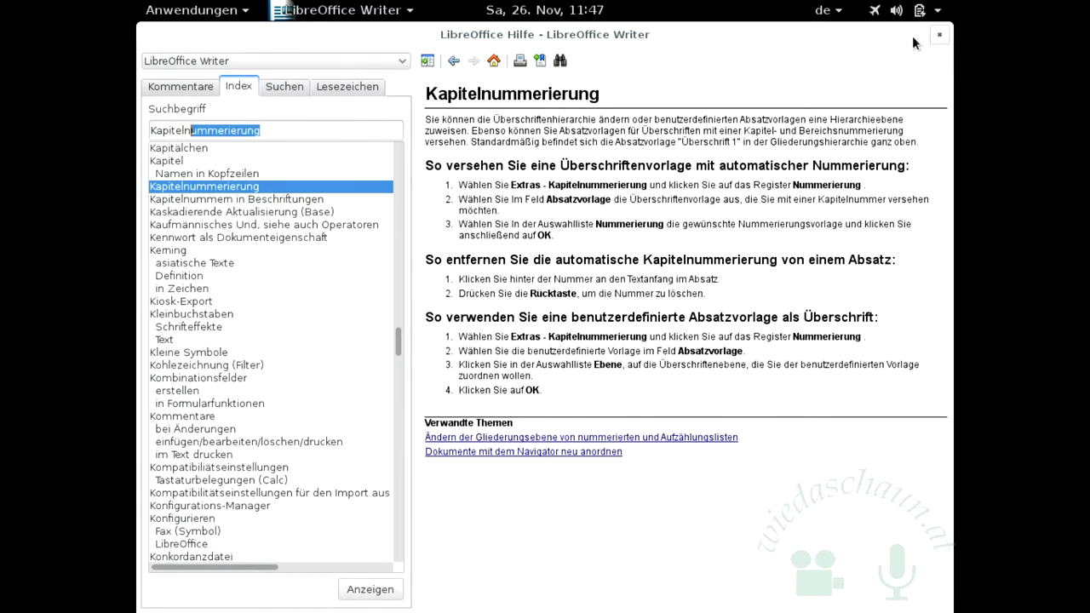
{"action": "left_click", "coordinate": [939, 34]}
{"action": "left_click", "coordinate": [499, 59]}
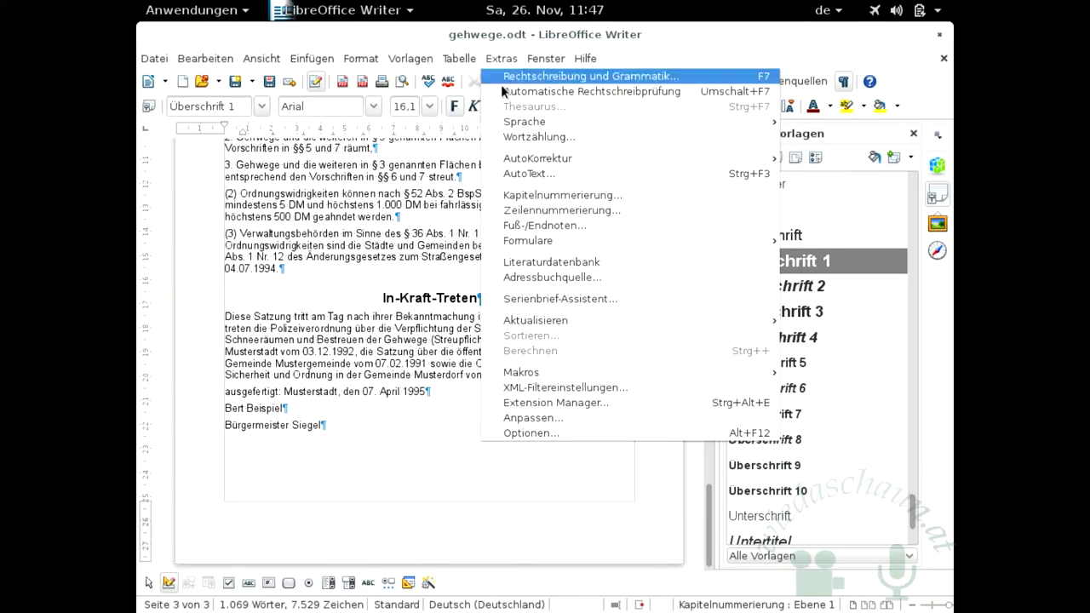
- Set chapter numbering to 1, 2, 3 format with § entered before the number
{"action": "left_click", "coordinate": [519, 196]}
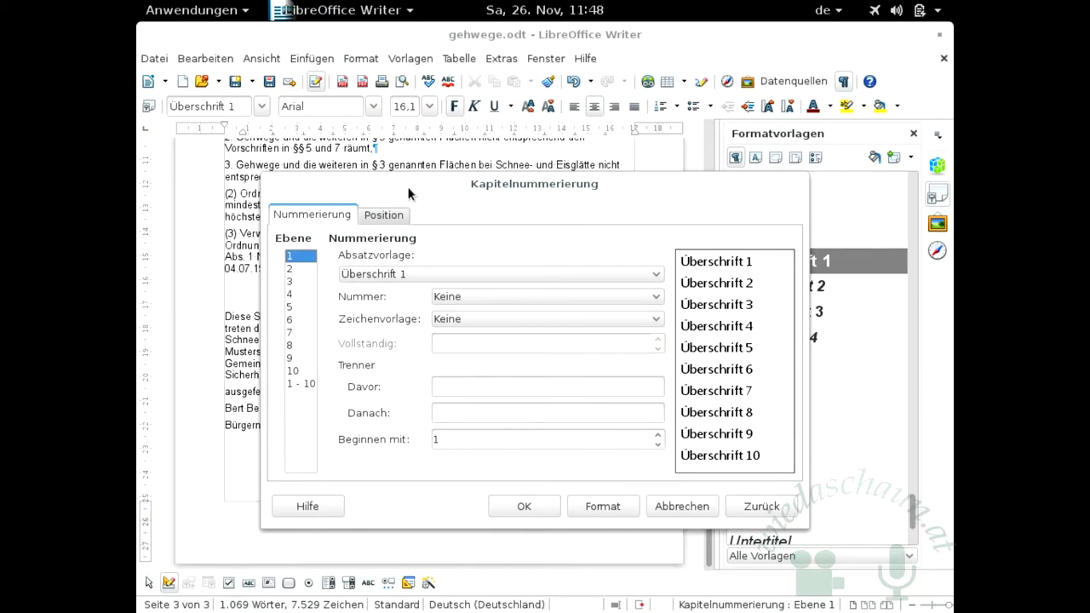
{"action": "left_click", "coordinate": [681, 505]}
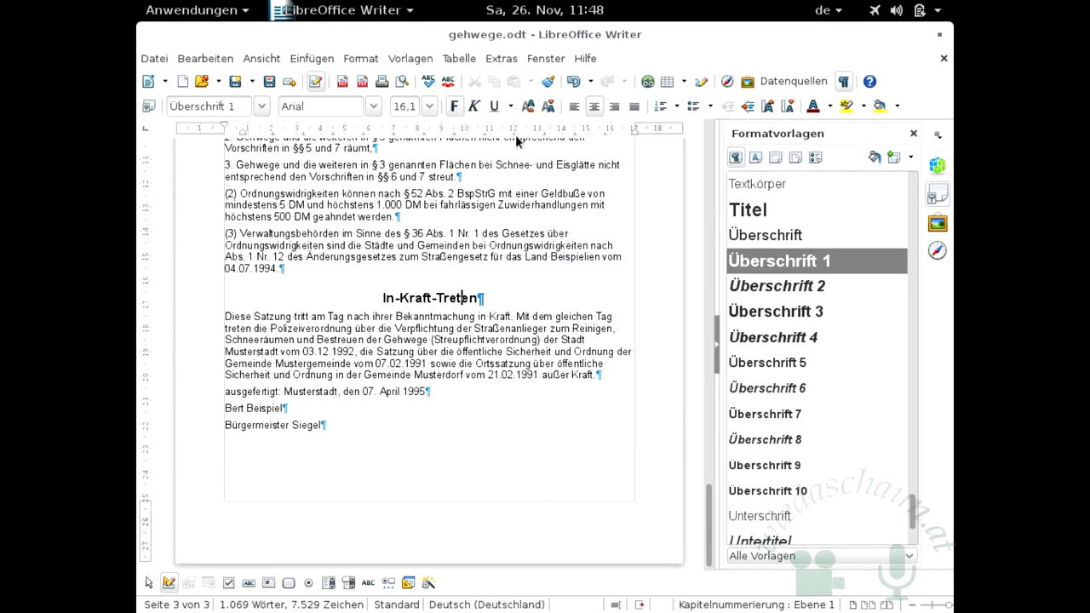
{"action": "left_click", "coordinate": [509, 58]}
{"action": "left_click", "coordinate": [528, 196]}
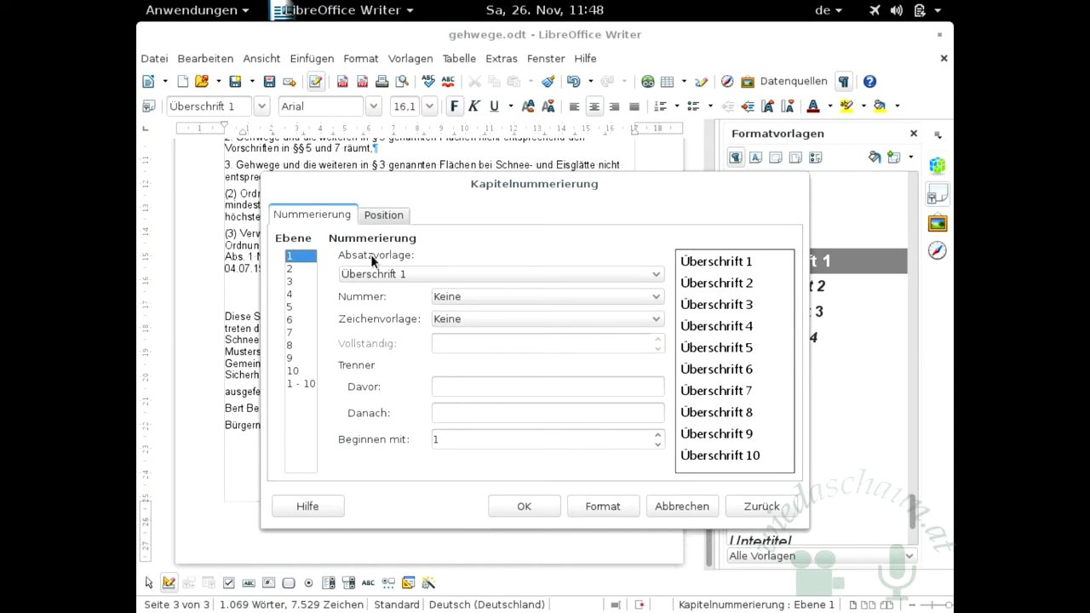
{"action": "left_click", "coordinate": [457, 298]}
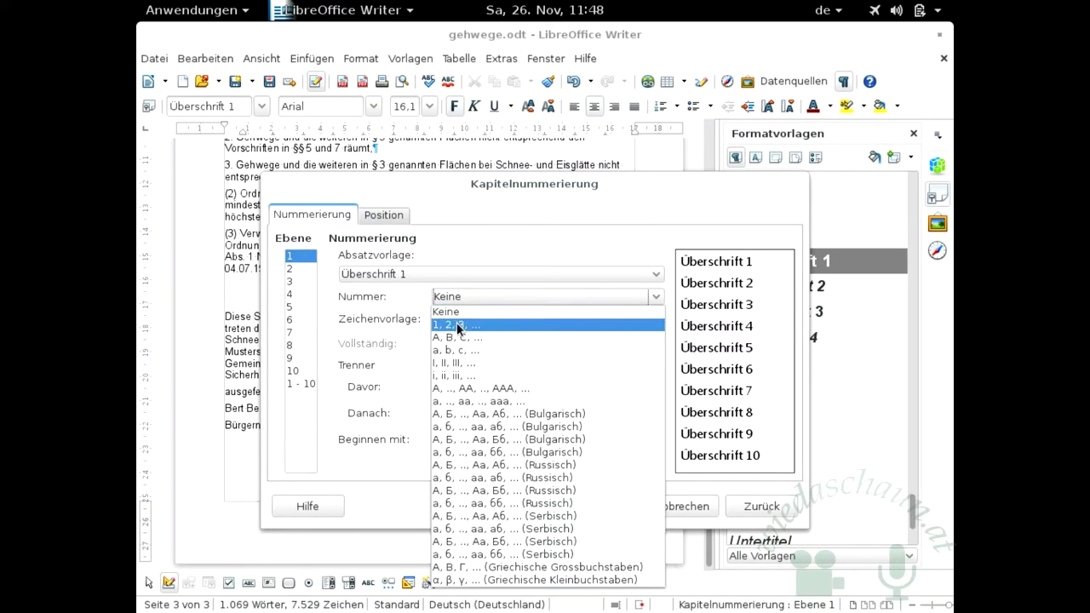
{"action": "left_click", "coordinate": [458, 327]}
{"action": "left_click", "coordinate": [449, 388]}
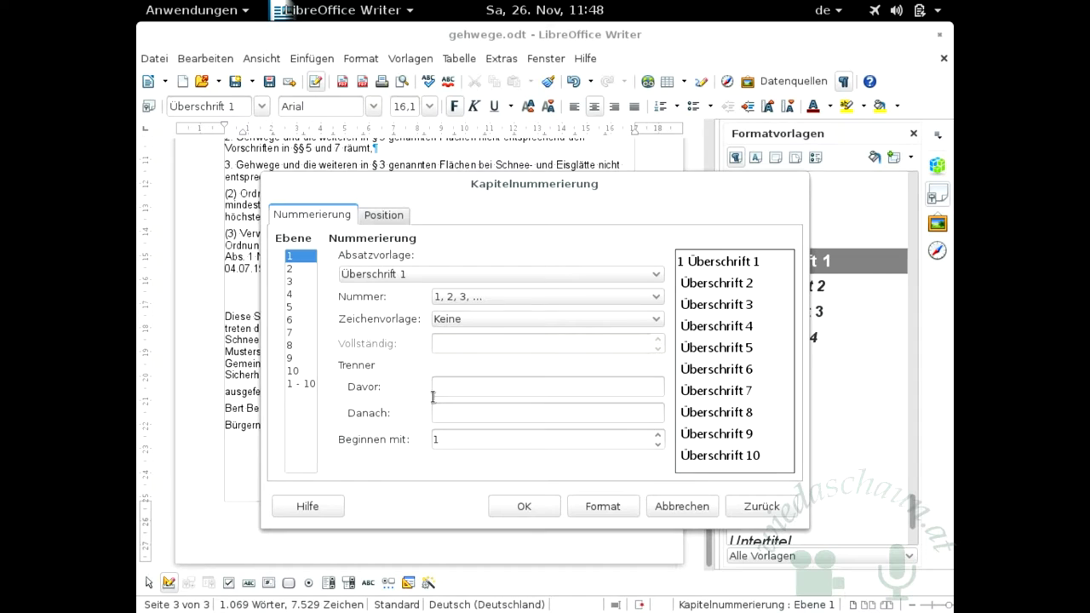
{"action": "type", "text": "$"}
{"action": "key", "text": "BackSpace"}
{"action": "type", "text": "§§"}
{"action": "key", "text": "BackSpace"}
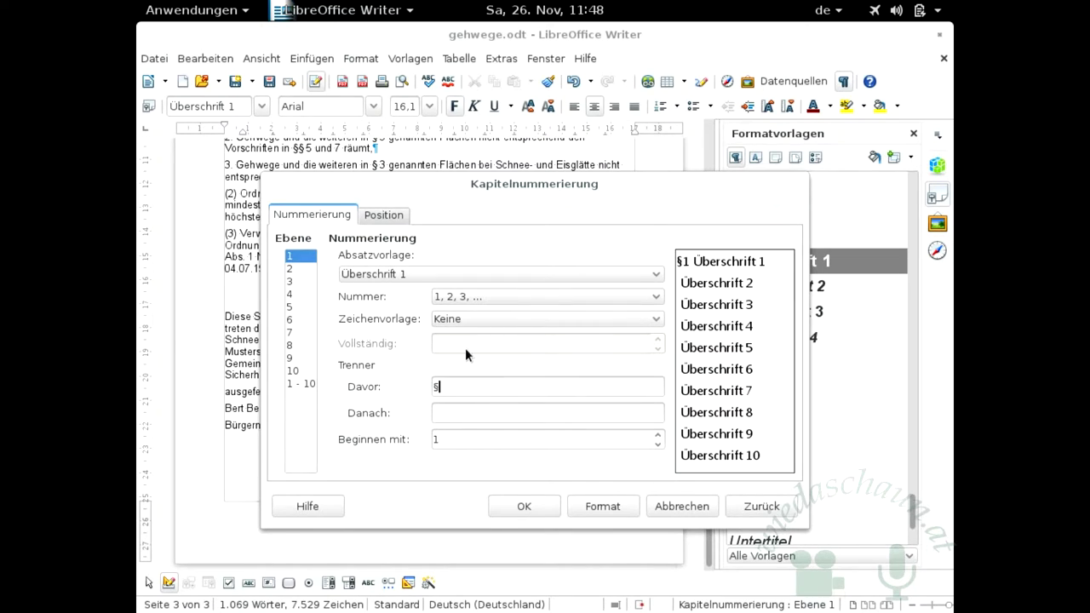
- Keep a space after the number and apply, so In-Kraft-Treten becomes §9
{"action": "left_click", "coordinate": [386, 213]}
{"action": "left_click", "coordinate": [538, 305]}
{"action": "left_click", "coordinate": [538, 333]}
{"action": "left_click", "coordinate": [322, 216]}
{"action": "left_click", "coordinate": [524, 506]}
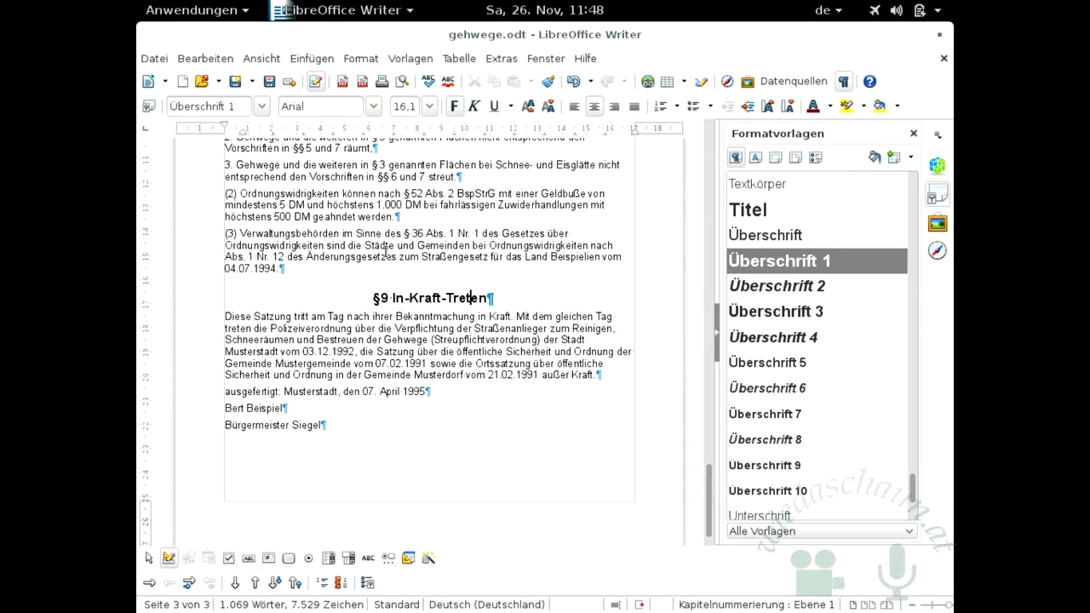
{"action": "scroll", "coordinate": [437, 315], "scroll_direction": "up", "scroll_amount": 5}
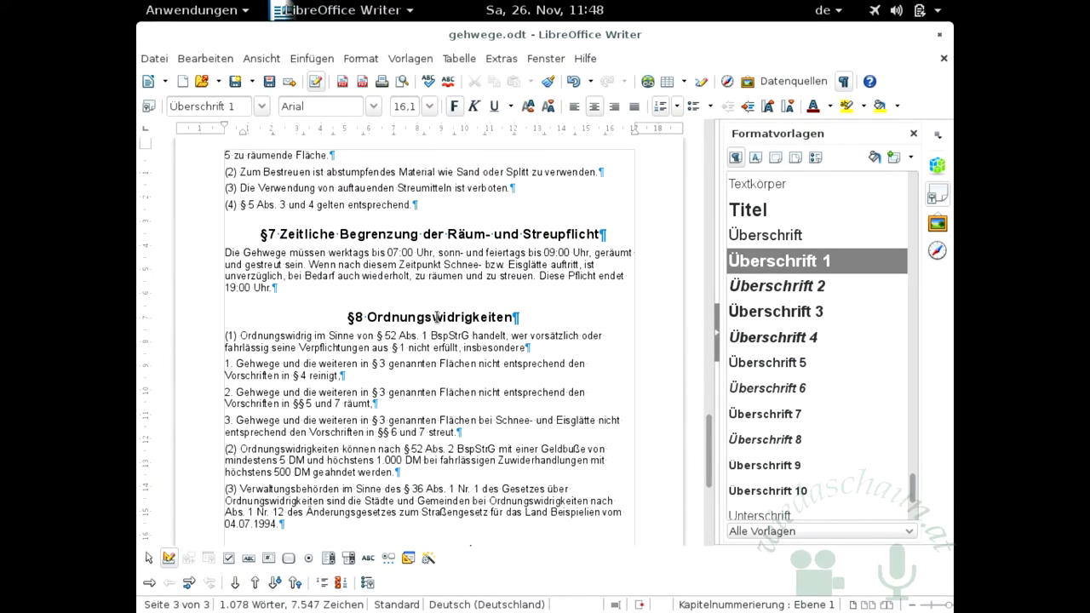
{"action": "scroll", "coordinate": [437, 317], "scroll_direction": "up", "scroll_amount": 10}
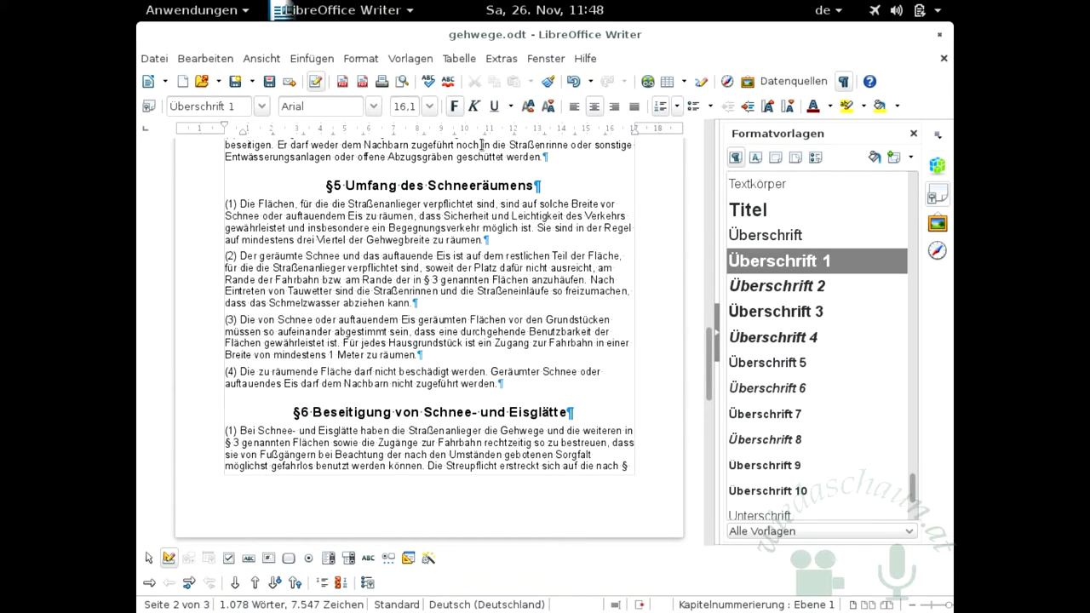
- Reopen chapter numbering and reset it to no paragraph style and no number format
{"action": "left_click", "coordinate": [513, 60]}
{"action": "left_click", "coordinate": [511, 196]}
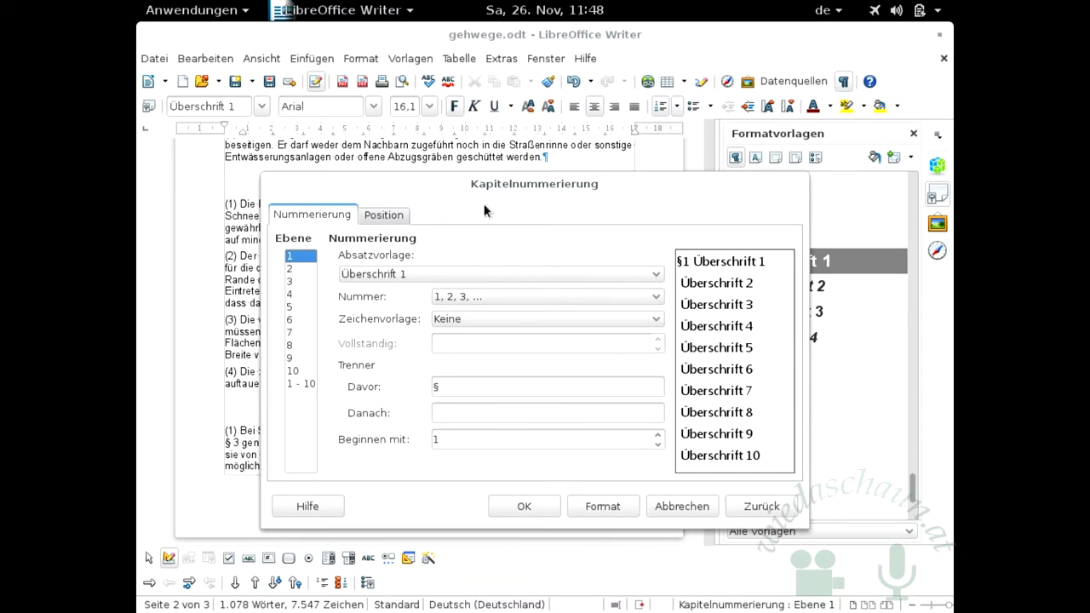
{"action": "left_click", "coordinate": [406, 269]}
{"action": "left_click", "coordinate": [405, 269]}
{"action": "left_click", "coordinate": [405, 269]}
{"action": "left_click", "coordinate": [395, 285]}
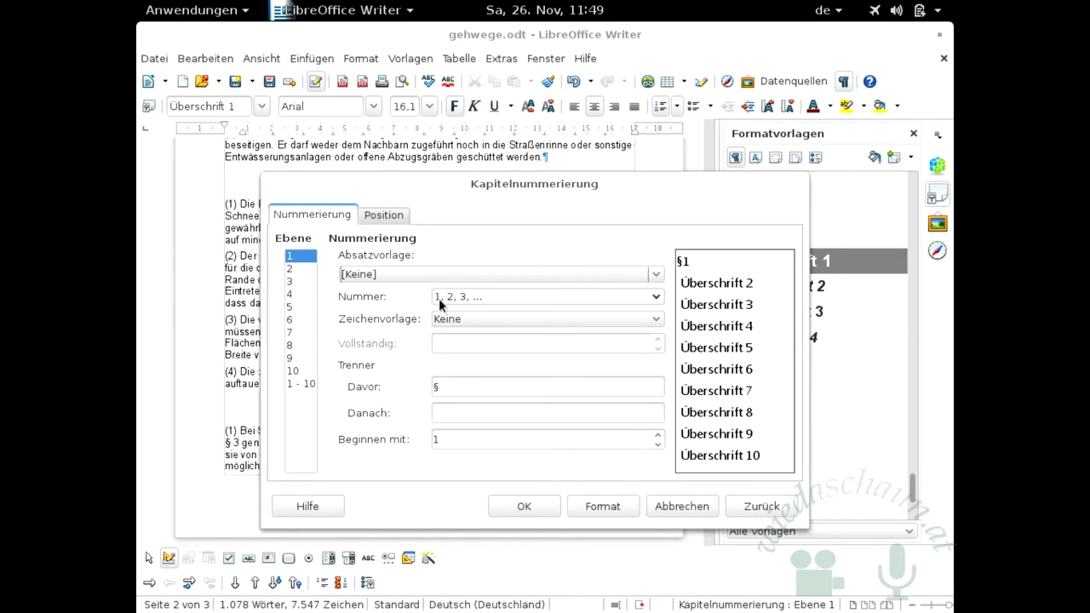
{"action": "left_click", "coordinate": [449, 302]}
{"action": "left_click", "coordinate": [449, 313]}
- Reassign Überschrift 1 with 1, 2, 3 numbering and add a space after § in the prefix
{"action": "left_click", "coordinate": [437, 271]}
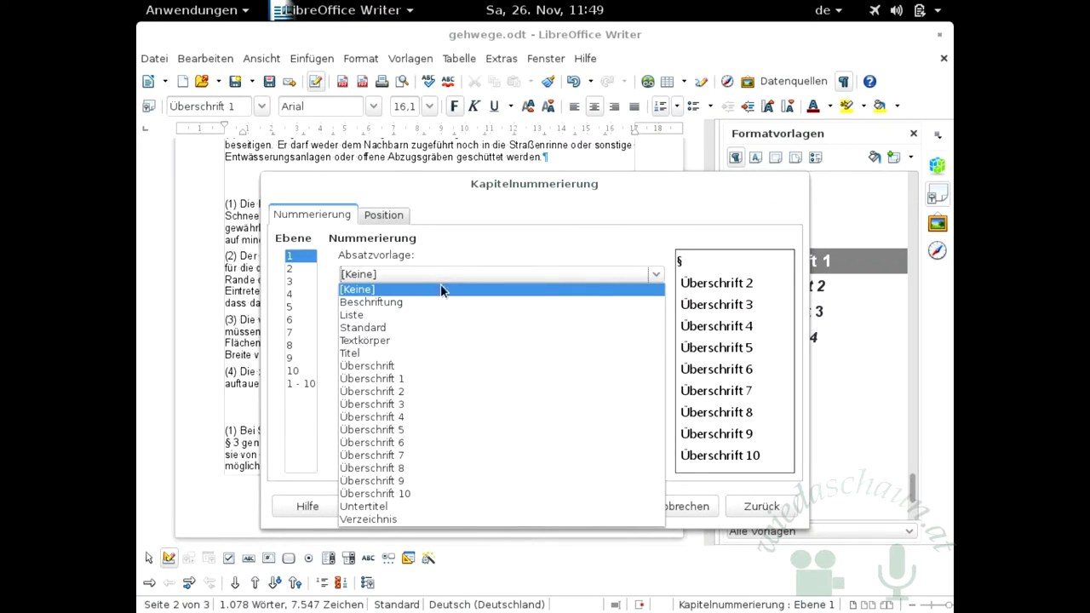
{"action": "left_click", "coordinate": [416, 384]}
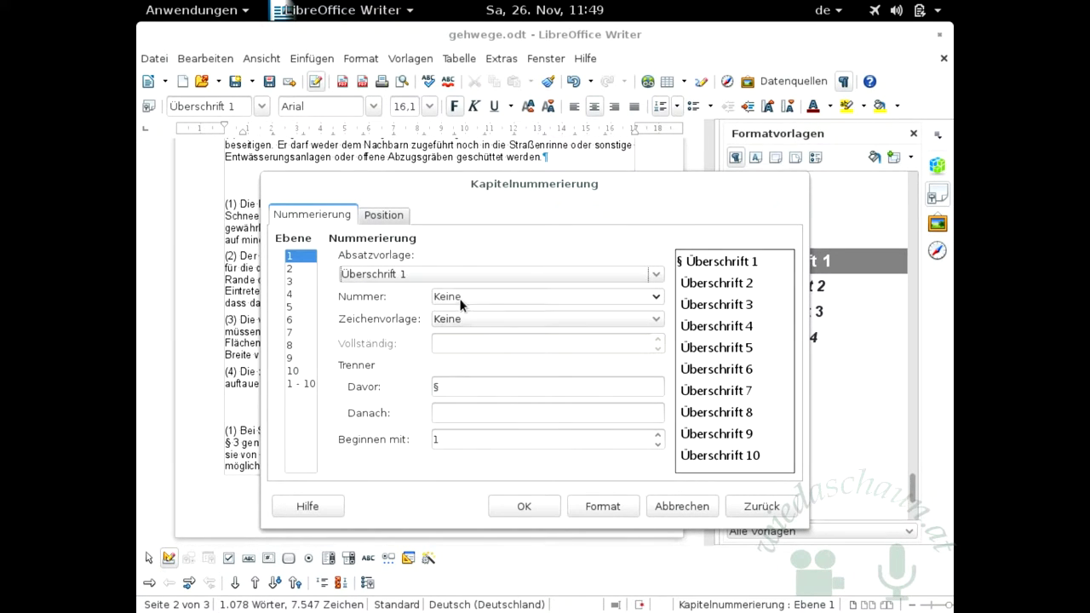
{"action": "left_click", "coordinate": [460, 297]}
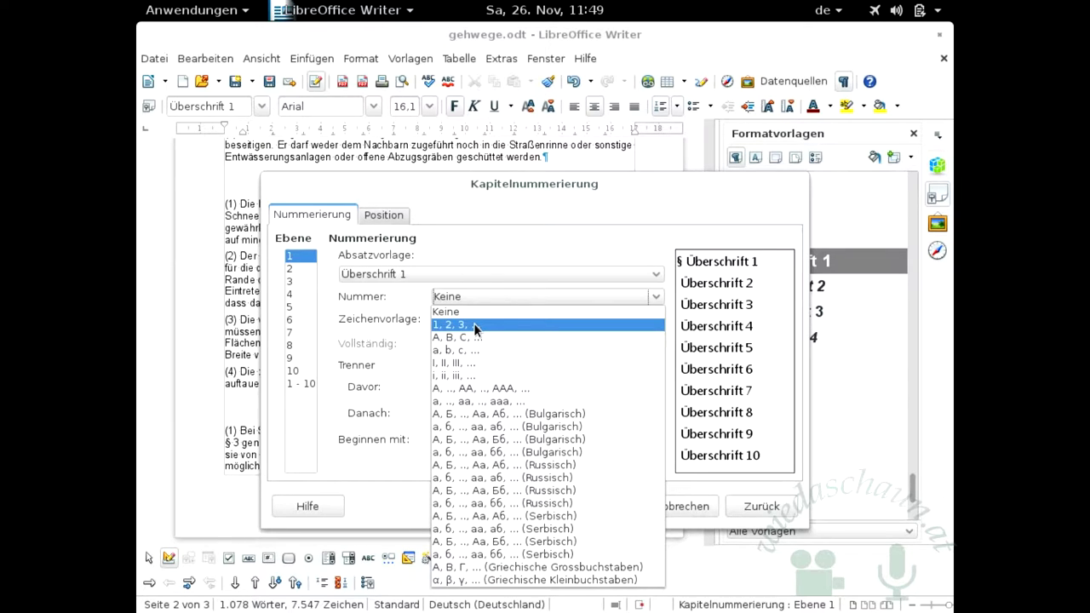
{"action": "left_click", "coordinate": [473, 325]}
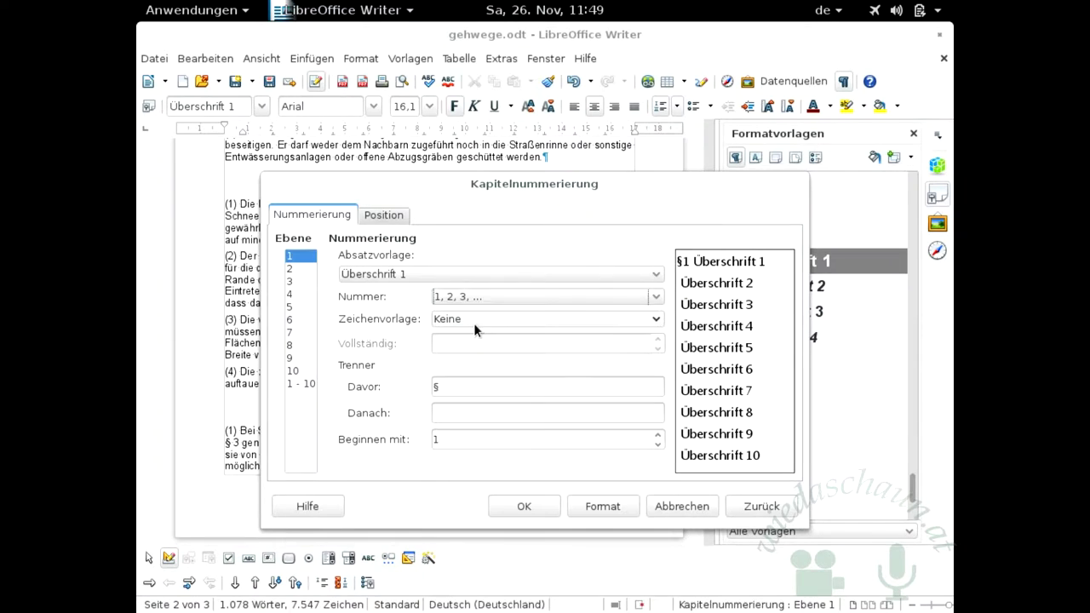
{"action": "left_click", "coordinate": [464, 392]}
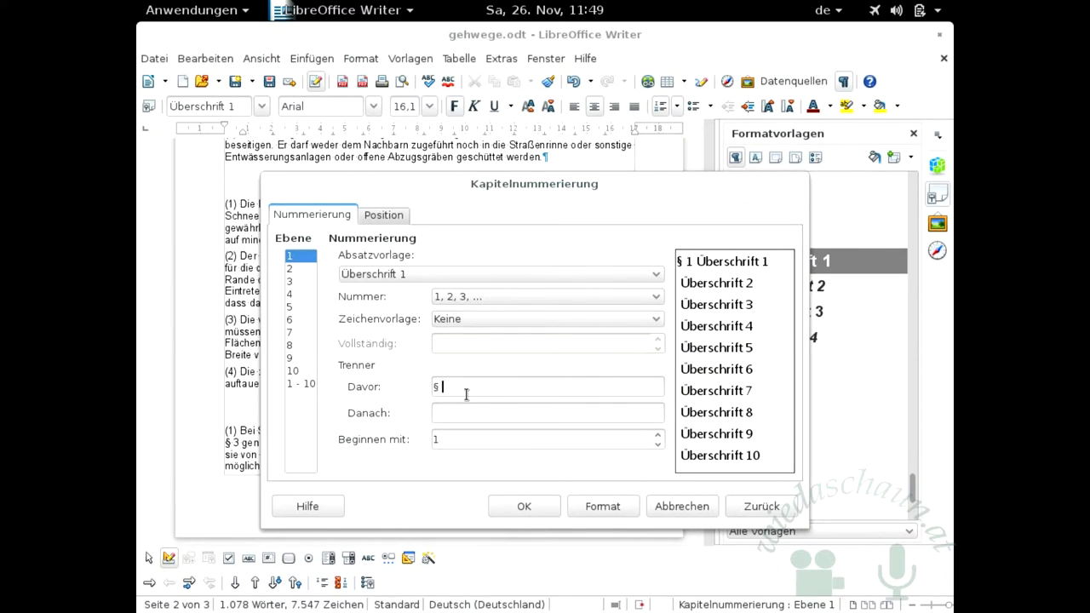
{"action": "left_click", "coordinate": [461, 414]}
- Set nothing to follow the number and apply, giving headings like § 9 In-Kraft-Treten
{"action": "left_click", "coordinate": [368, 218]}
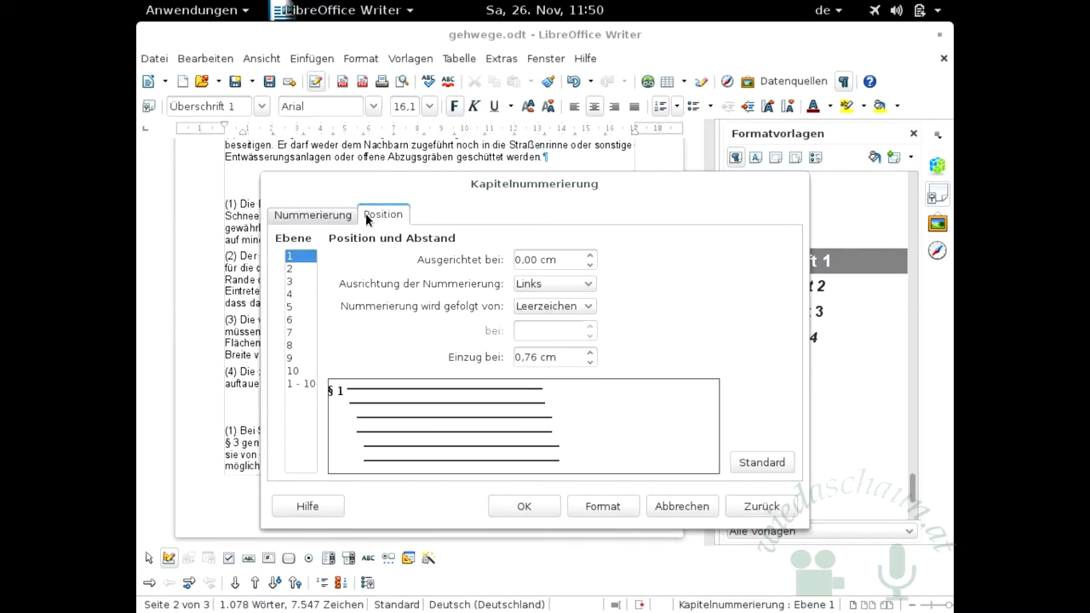
{"action": "left_click", "coordinate": [563, 307]}
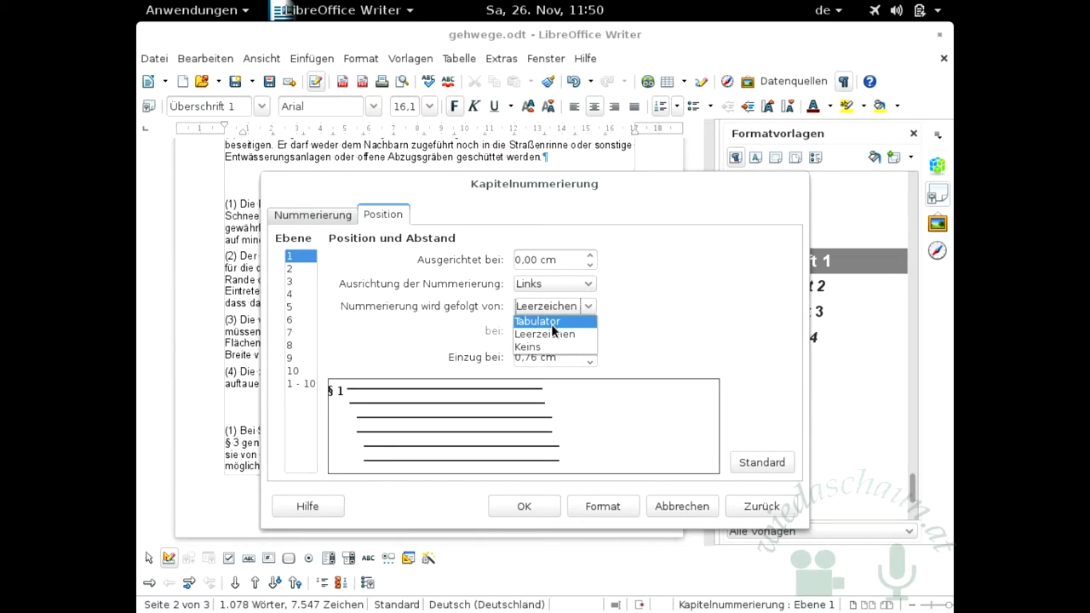
{"action": "left_click", "coordinate": [541, 348]}
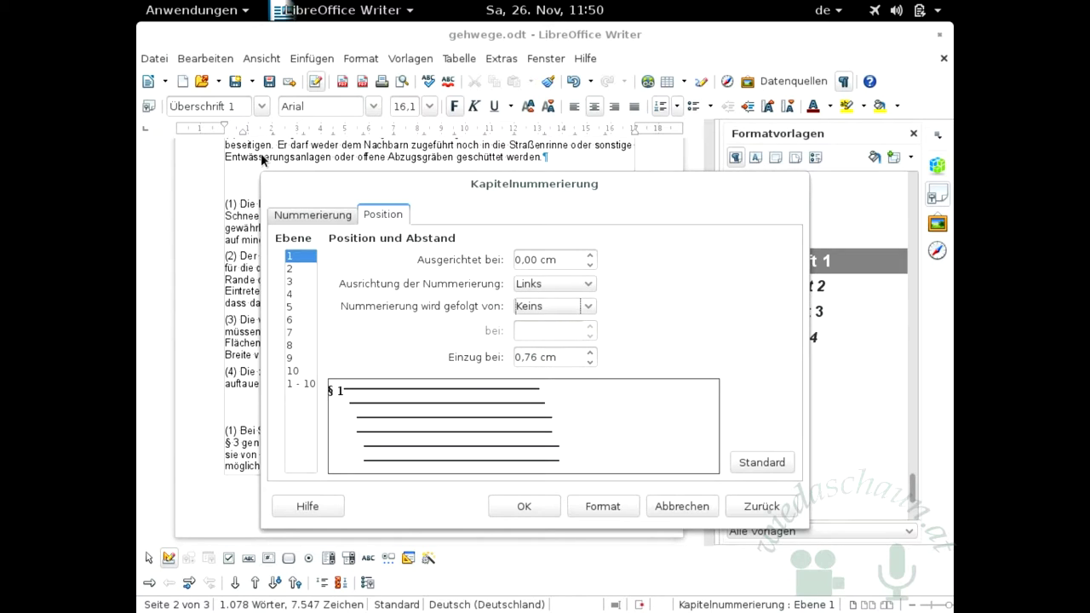
{"action": "left_click", "coordinate": [313, 216]}
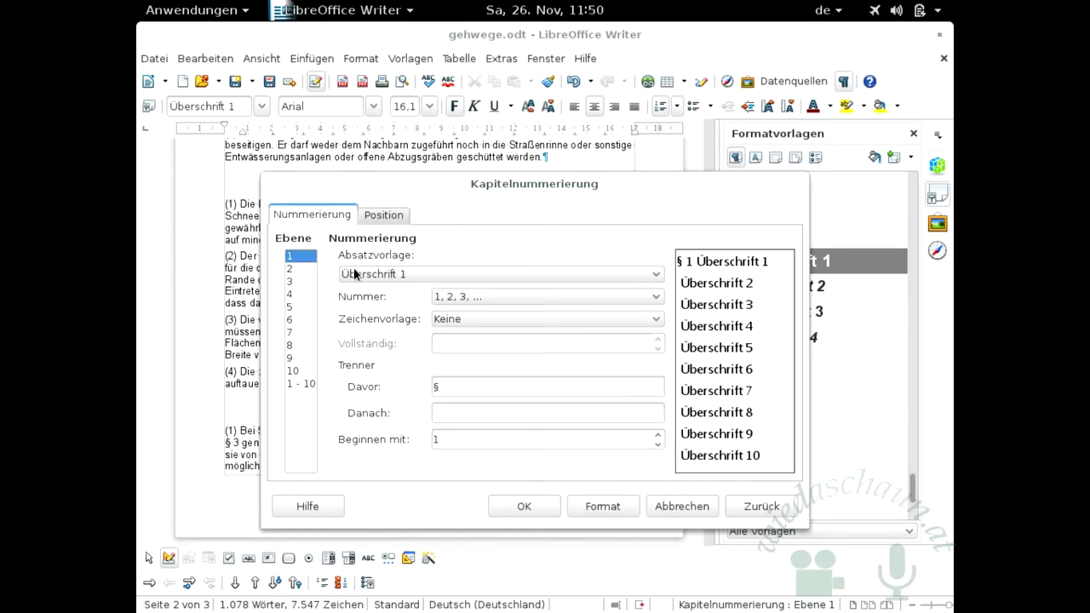
{"action": "left_click", "coordinate": [474, 415]}
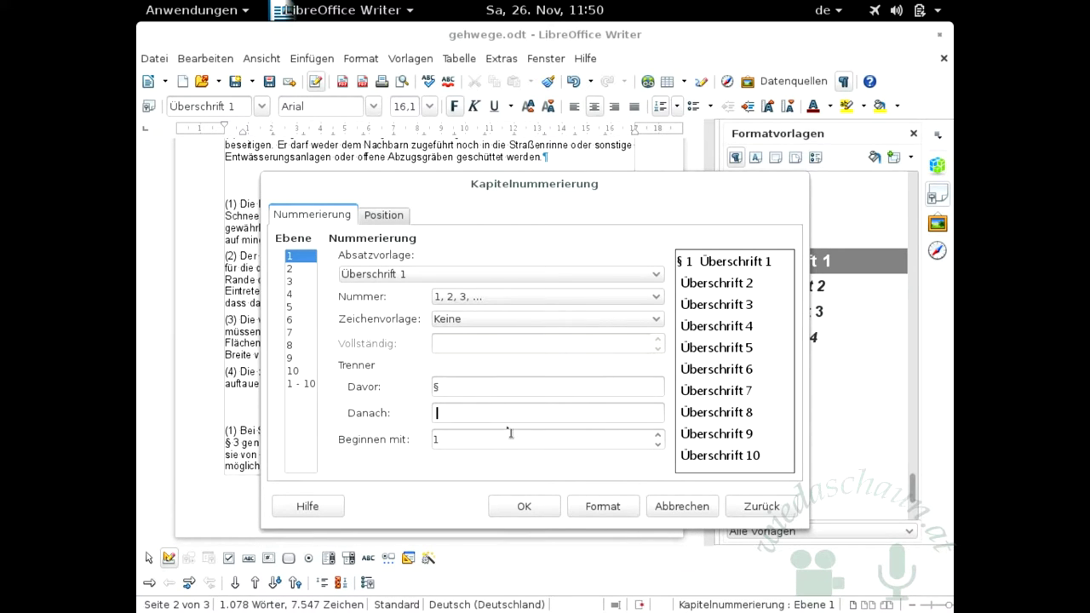
{"action": "left_click", "coordinate": [537, 504]}
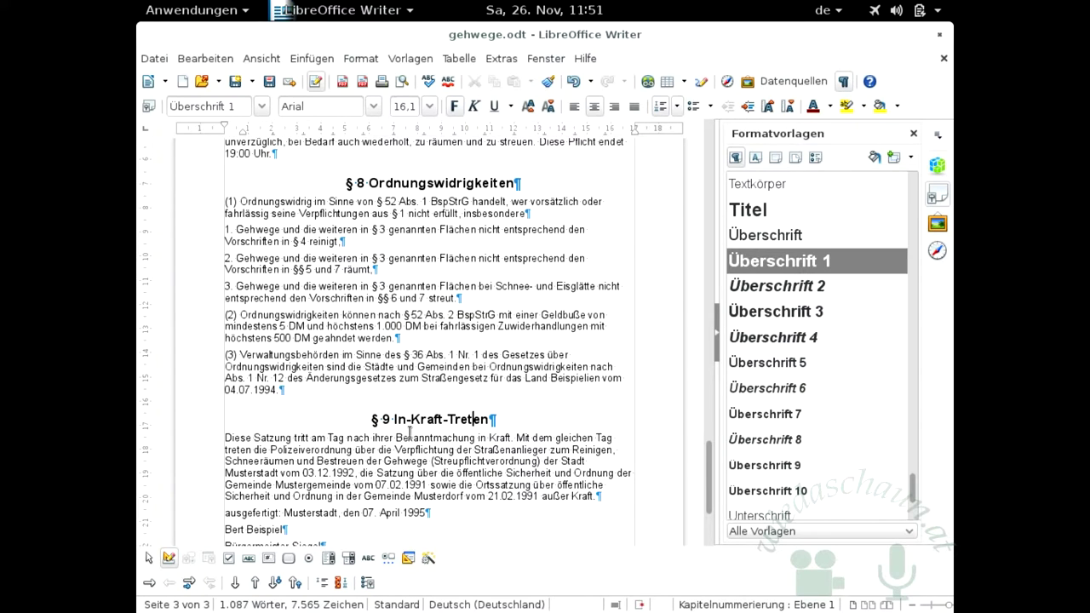
- Insert 'Rechte anderer' after 'beträgt.' in §2 as an Überschrift 1 heading, numbered § 3
{"action": "scroll", "coordinate": [410, 432], "scroll_direction": "up", "scroll_amount": 10}
{"action": "scroll", "coordinate": [410, 433], "scroll_direction": "up", "scroll_amount": 20}
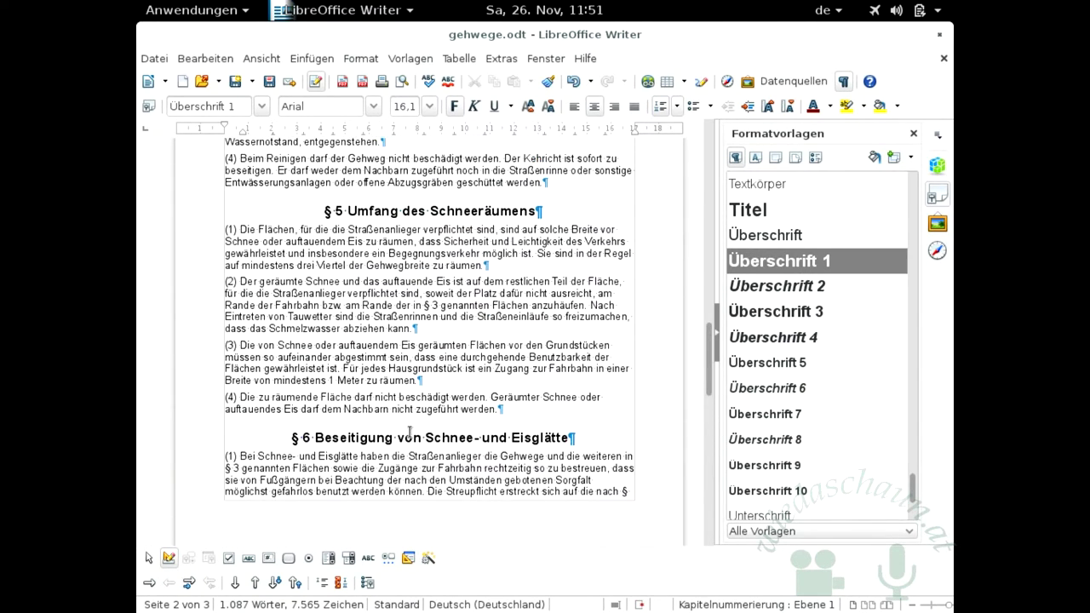
{"action": "scroll", "coordinate": [410, 432], "scroll_direction": "up", "scroll_amount": 3}
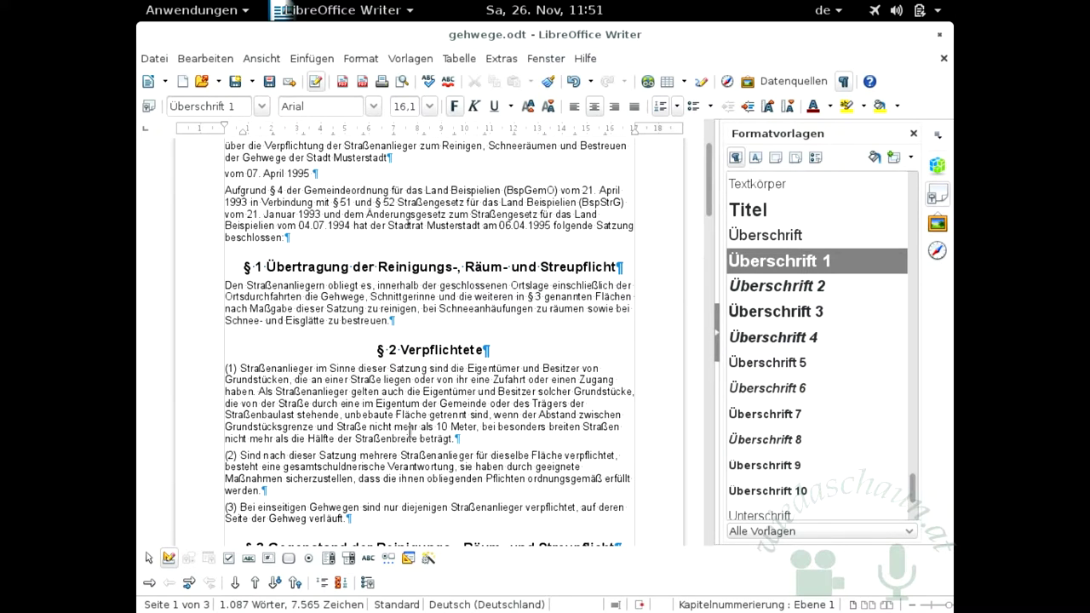
{"action": "scroll", "coordinate": [409, 431], "scroll_direction": "down", "scroll_amount": 2}
{"action": "left_click", "coordinate": [489, 379]}
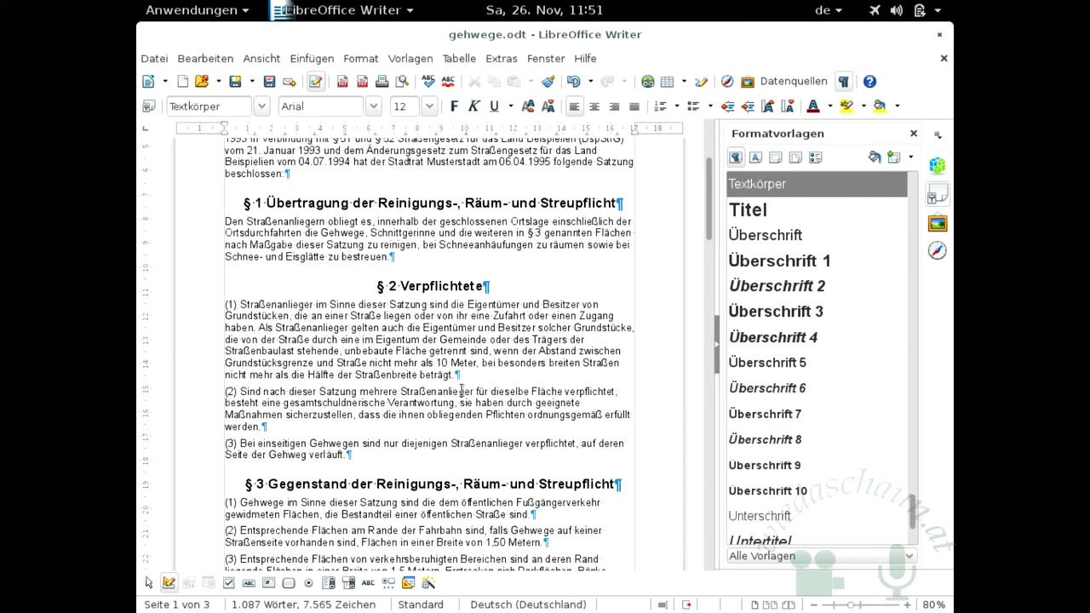
{"action": "key", "text": "Return"}
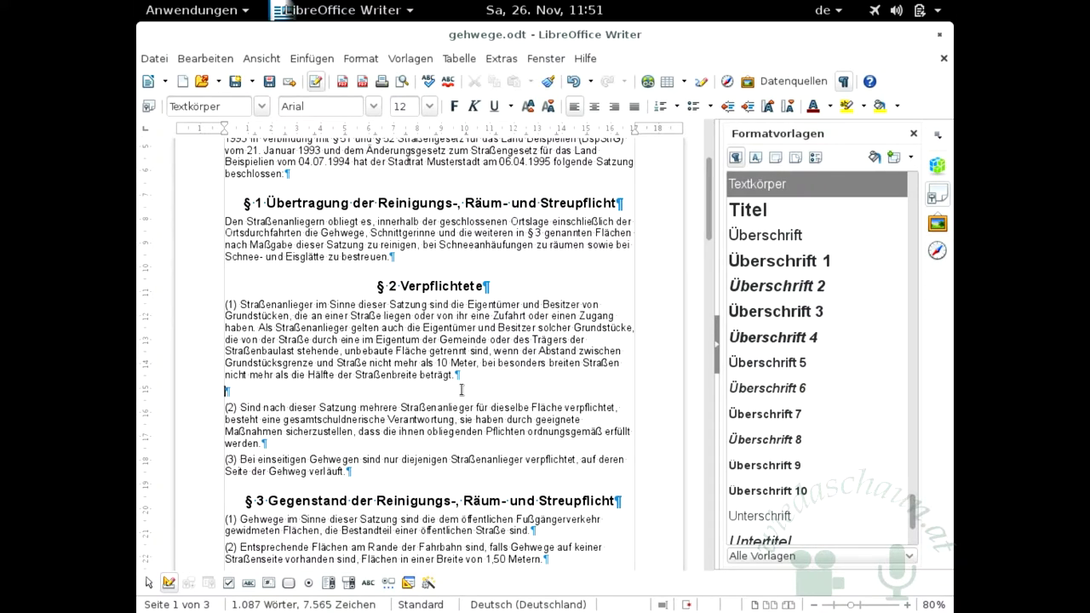
{"action": "type", "text": "Rechte anderer"}
{"action": "double_click", "coordinate": [805, 266]}
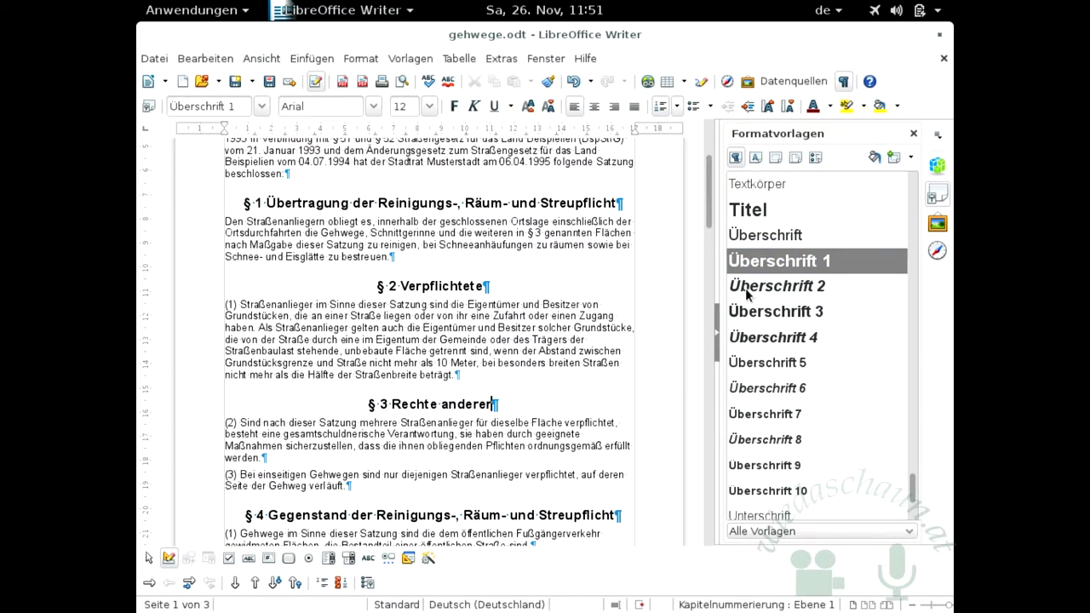
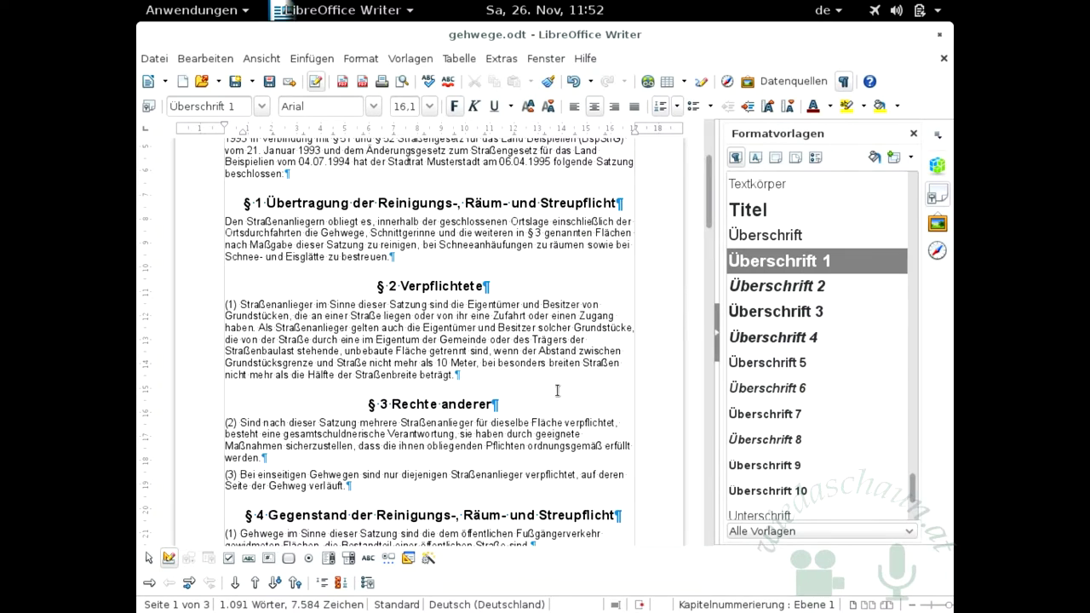
- Place the cursor after paragraph (1) of §4, then show the overview of all open windows
{"action": "scroll", "coordinate": [555, 385], "scroll_direction": "down", "scroll_amount": 6}
{"action": "left_click", "coordinate": [579, 232]}
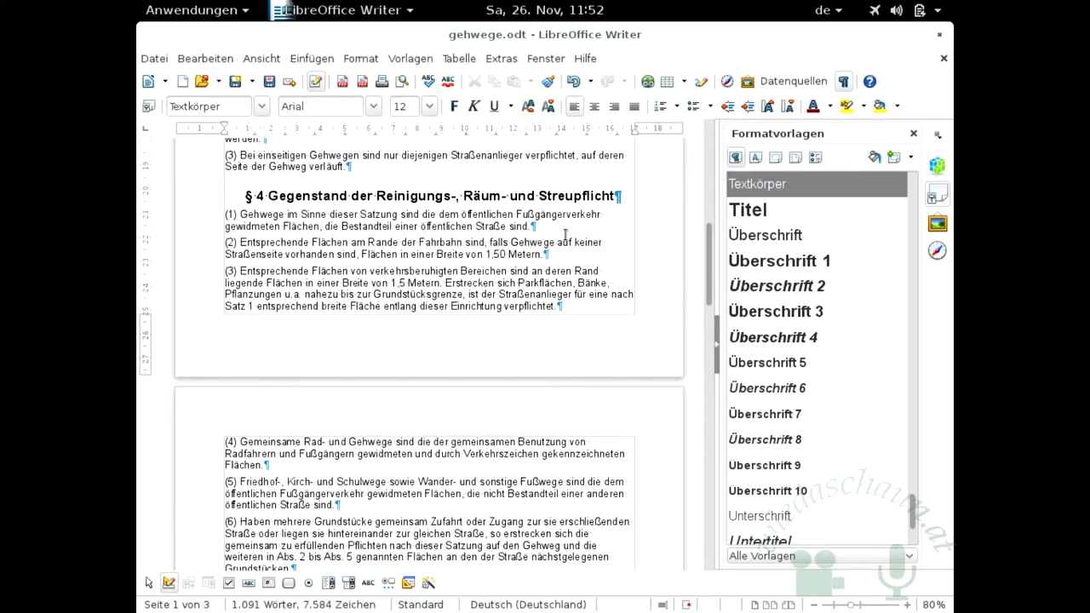
{"action": "key", "text": "super"}
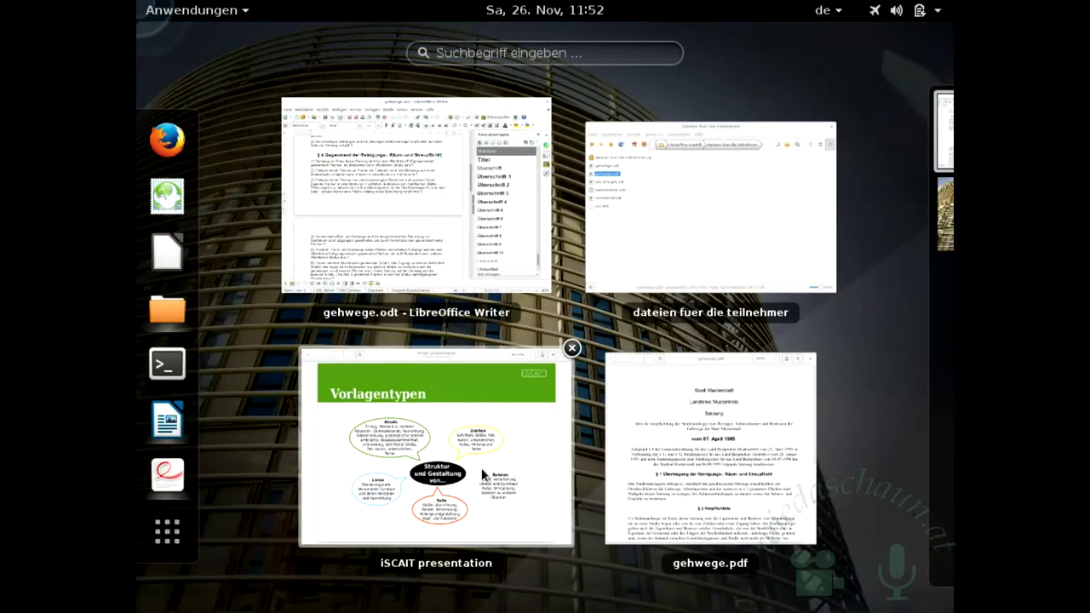
- Read slide 10 'Textstruktur' of the iSCAIT presentation, then go back to gehwege.odt in Writer
{"action": "left_click", "coordinate": [481, 470]}
{"action": "key", "text": "Left"}
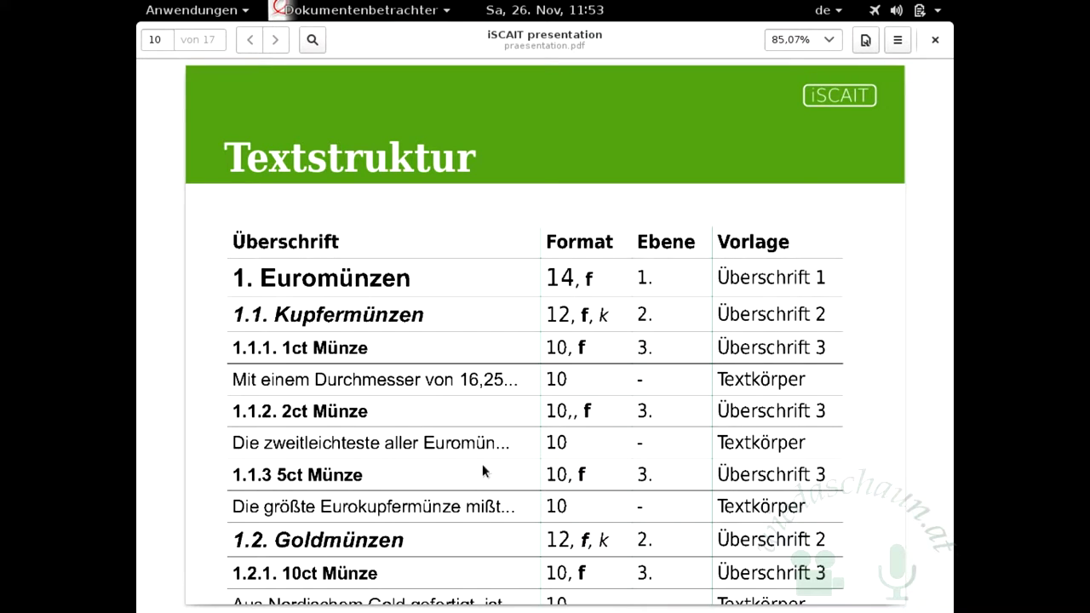
{"action": "key", "text": "alt+Tab"}
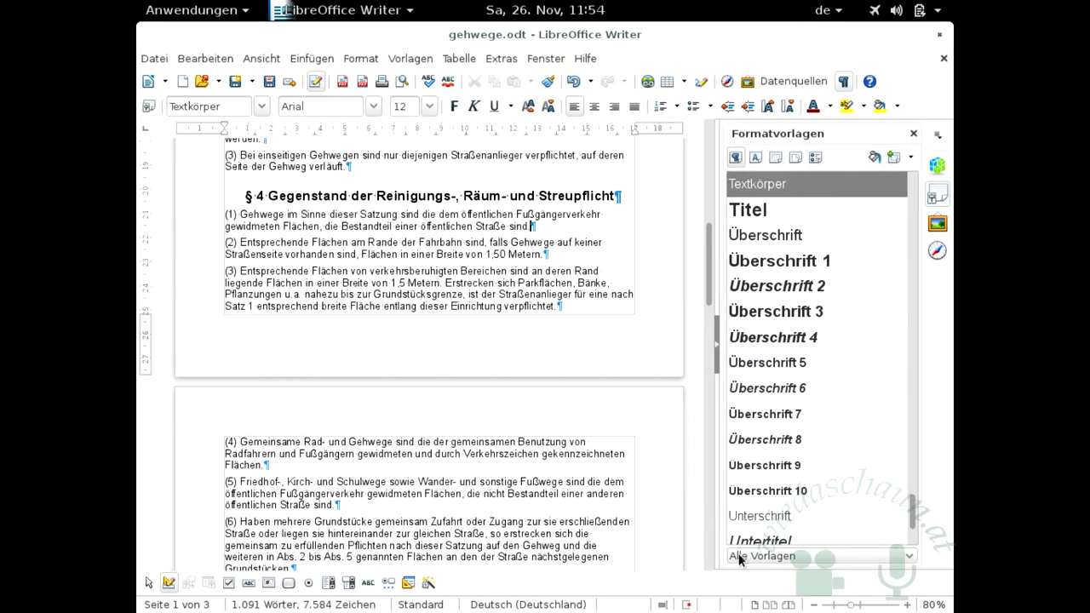
- Switch the Formatvorlagen list to 'Hierarchisch' and expand the Überschrift style family
{"action": "left_click", "coordinate": [801, 558]}
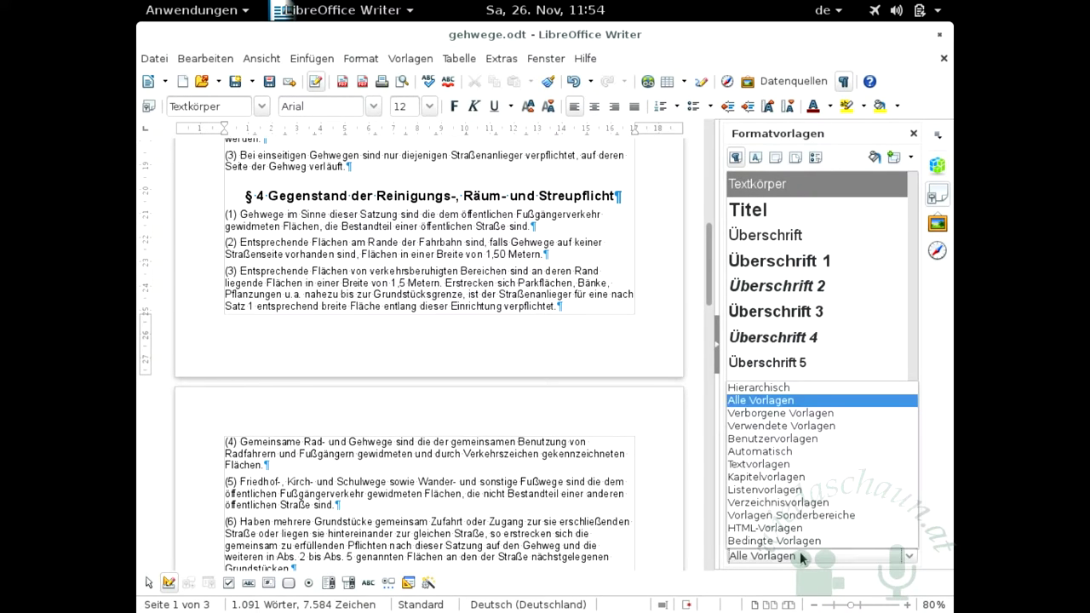
{"action": "left_click", "coordinate": [791, 391]}
{"action": "left_click", "coordinate": [743, 440]}
{"action": "scroll", "coordinate": [766, 340], "scroll_direction": "down", "scroll_amount": 6}
{"action": "scroll", "coordinate": [782, 247], "scroll_direction": "up", "scroll_amount": 3}
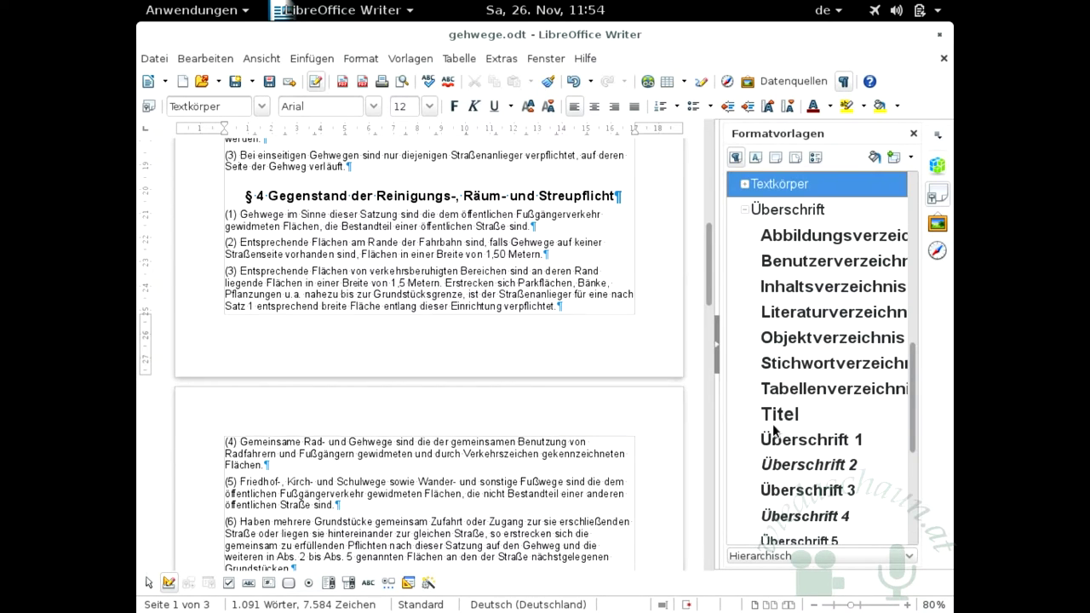
{"action": "right_click", "coordinate": [795, 213]}
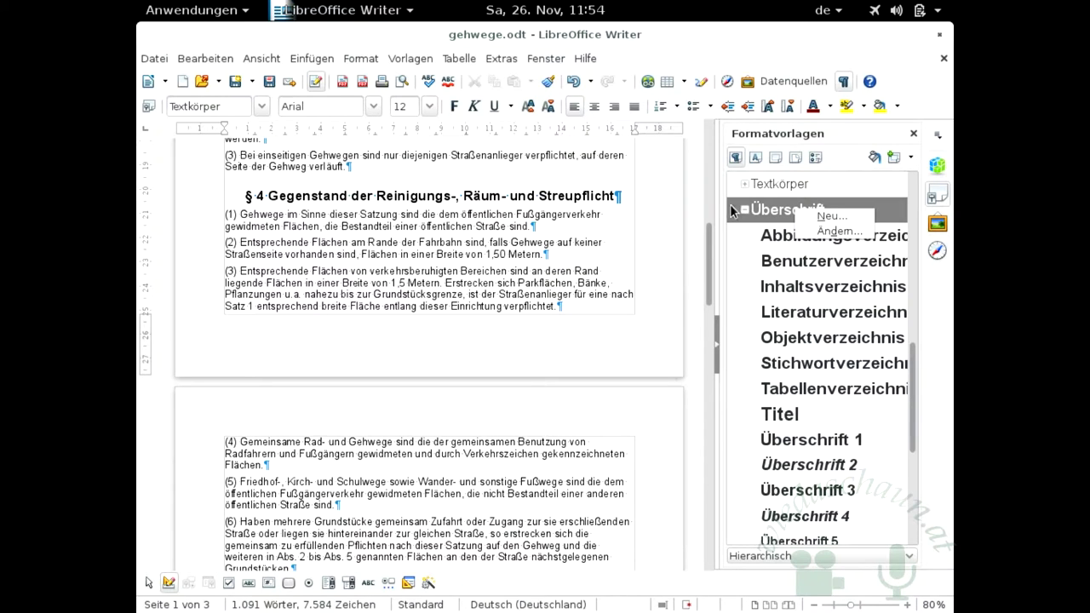
{"action": "left_click", "coordinate": [520, 204]}
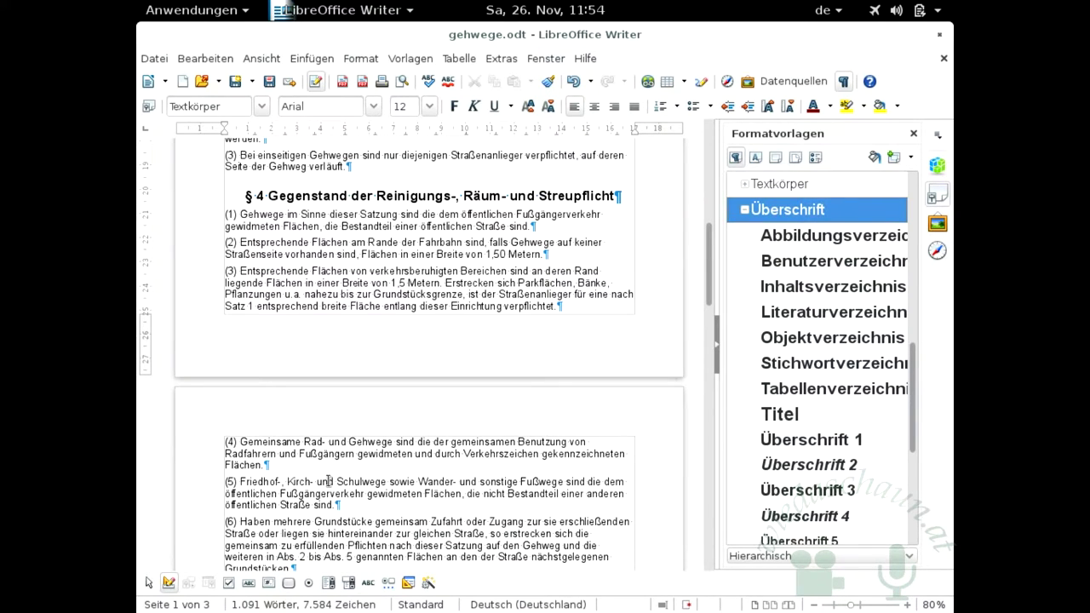
- Insert Überschrift 2 subheadings 'Reinigen' after paragraph (2) and 'Räumen' after paragraph (4) of §4
{"action": "left_click", "coordinate": [592, 259]}
{"action": "key", "text": "Return"}
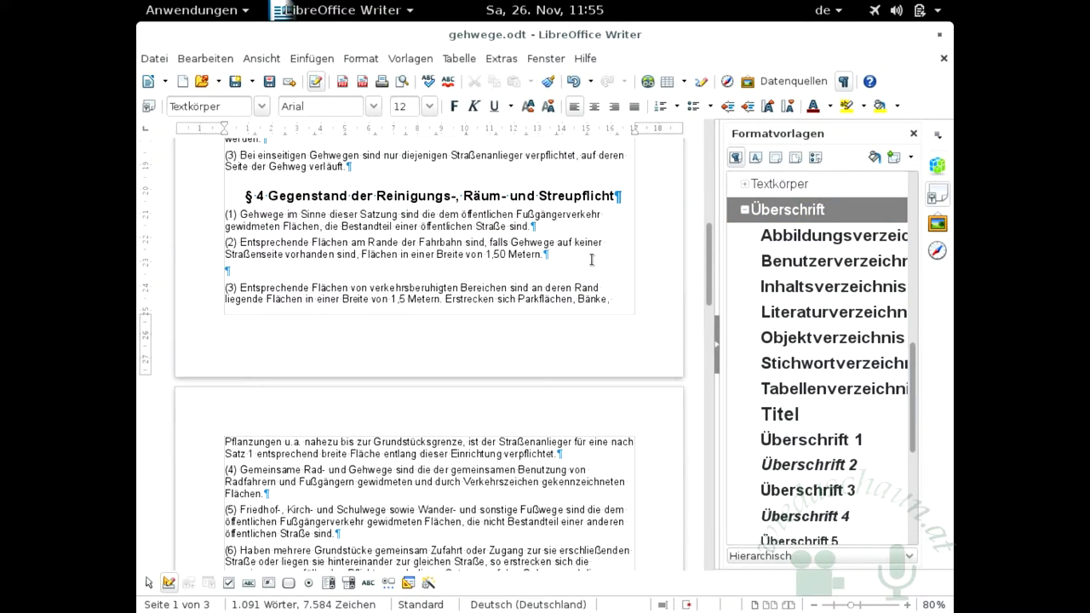
{"action": "type", "text": "Reinigenn"}
{"action": "key", "text": "ctrl+2"}
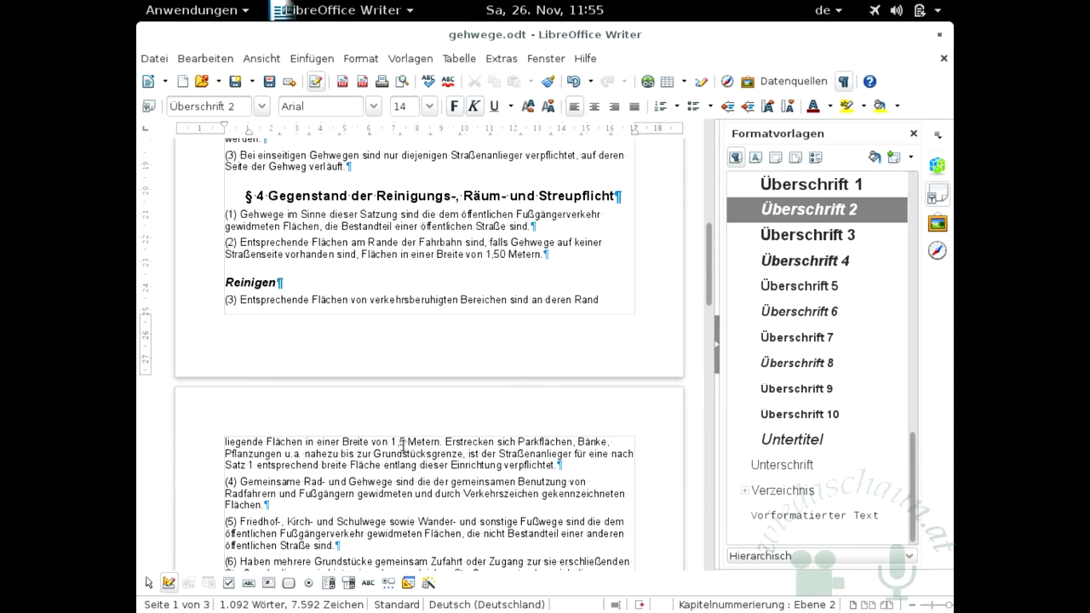
{"action": "left_click", "coordinate": [511, 506]}
{"action": "key", "text": "Return"}
{"action": "type", "text": "Räumen"}
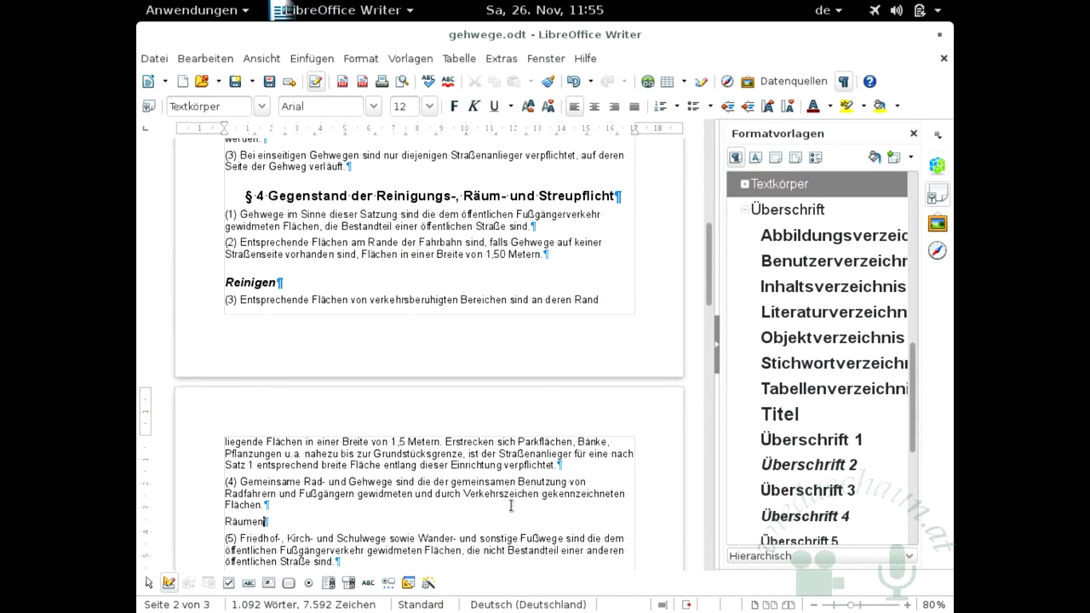
{"action": "key", "text": "ctrl+2"}
- Add the Überschrift 2 subheading 'Streuen' after paragraph (5) and save the document
{"action": "scroll", "coordinate": [515, 505], "scroll_direction": "down", "scroll_amount": 3}
{"action": "scroll", "coordinate": [515, 505], "scroll_direction": "down", "scroll_amount": 1}
{"action": "left_click", "coordinate": [373, 416]}
{"action": "key", "text": "Return"}
{"action": "type", "text": "Streuen"}
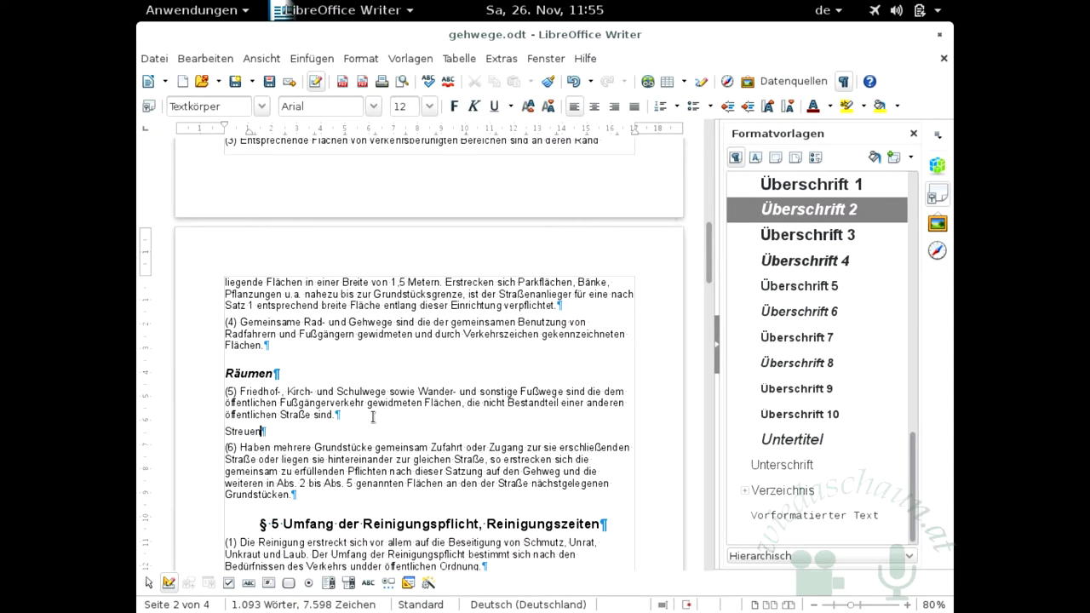
{"action": "key", "text": "ctrl+2"}
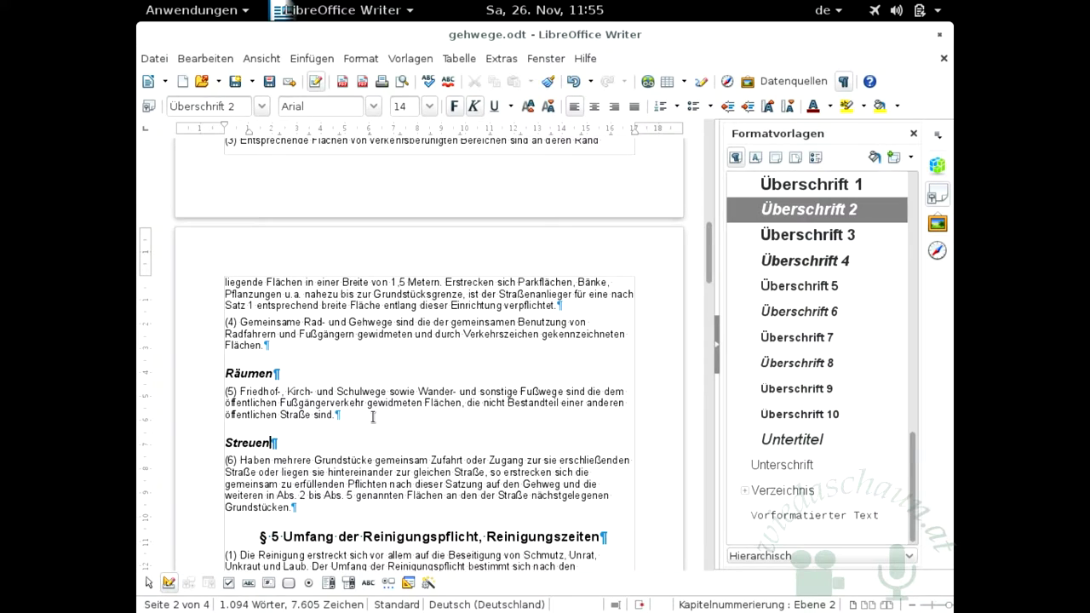
{"action": "key", "text": "ctrl+s"}
- Open the Überschrift 2 style settings from the Räumen heading and cancel without changes
{"action": "left_click", "coordinate": [287, 371]}
{"action": "right_click", "coordinate": [352, 367]}
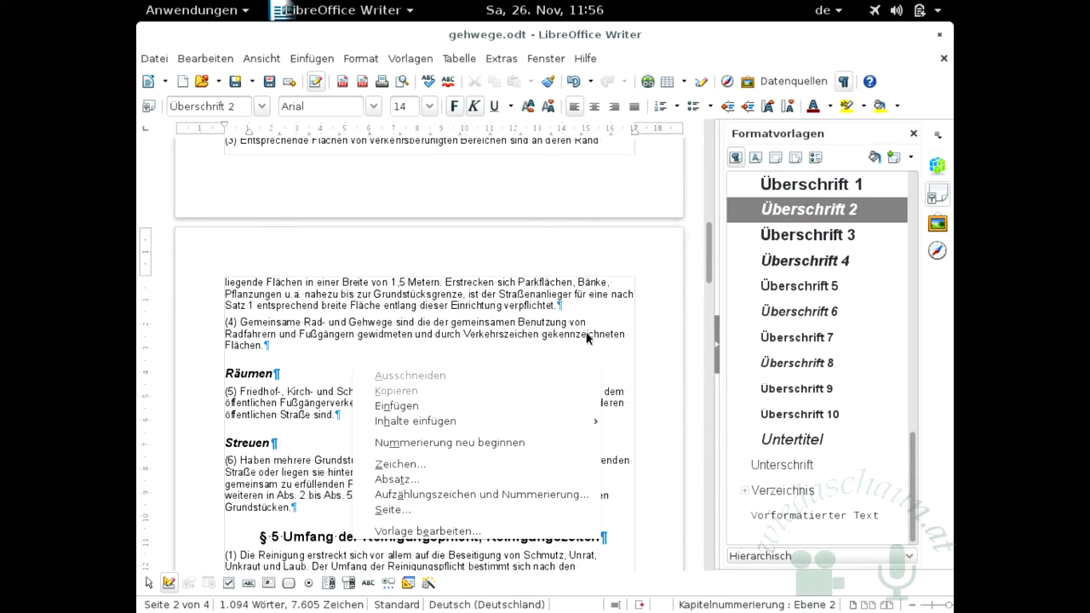
{"action": "left_click", "coordinate": [424, 531]}
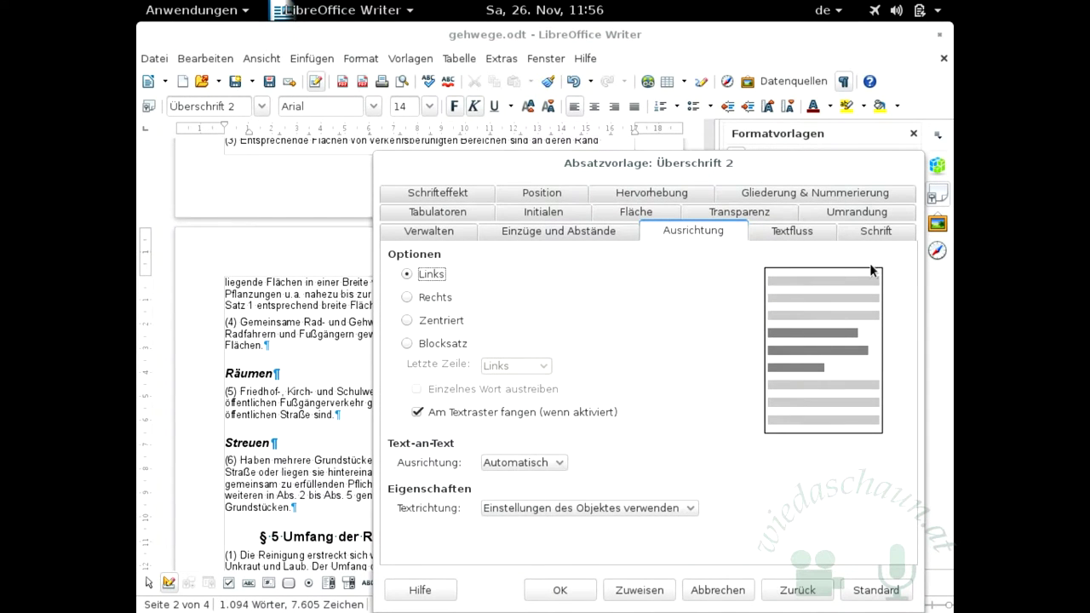
{"action": "left_click", "coordinate": [718, 590]}
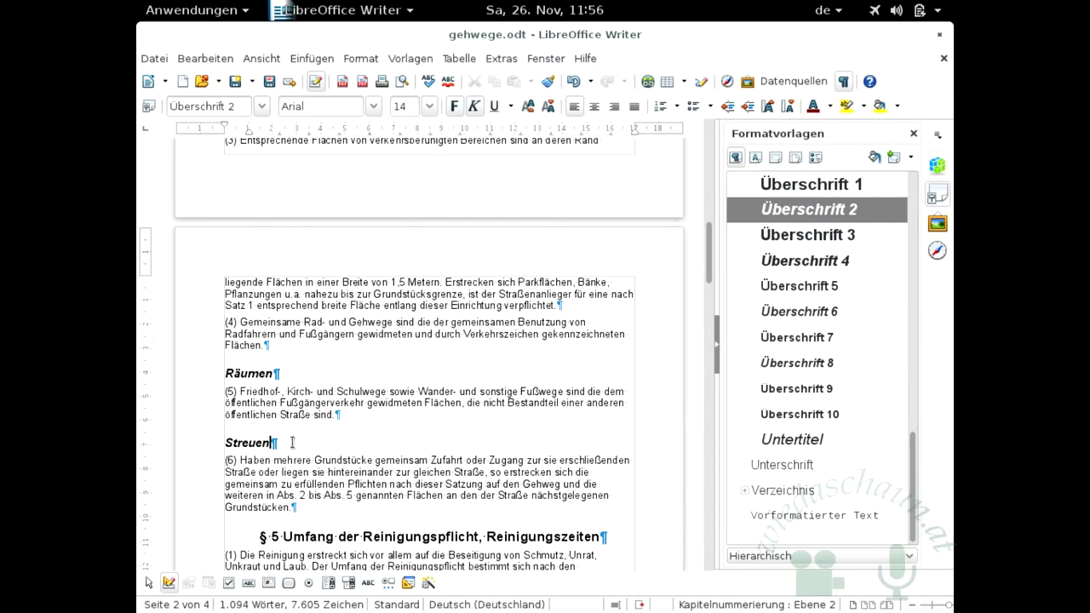
{"action": "left_click", "coordinate": [494, 58]}
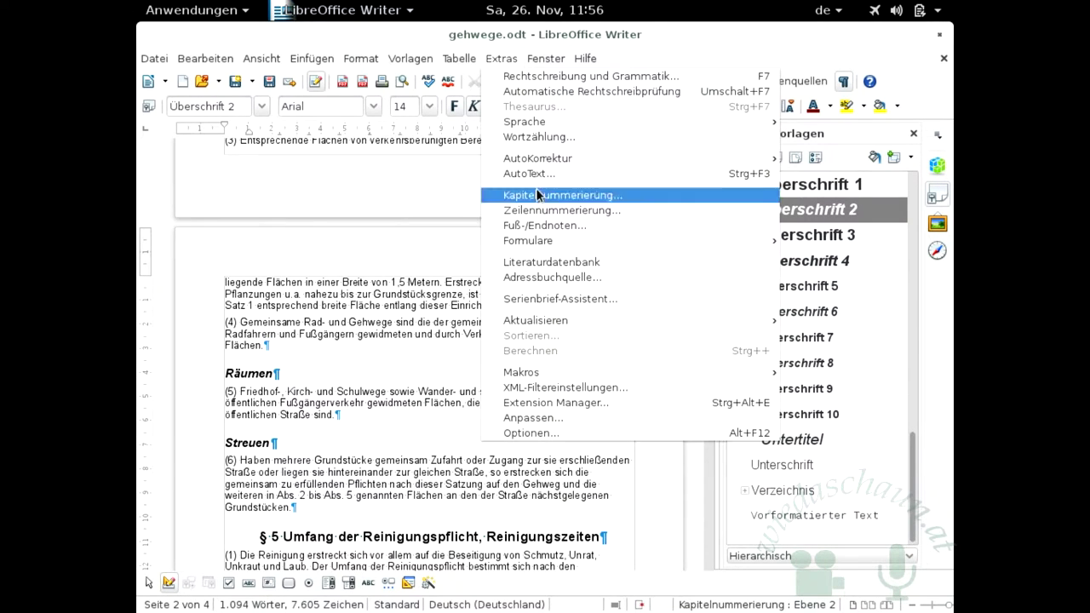
- Open Extras > Kapitelnummerierung and select level 2
{"action": "left_click", "coordinate": [526, 197]}
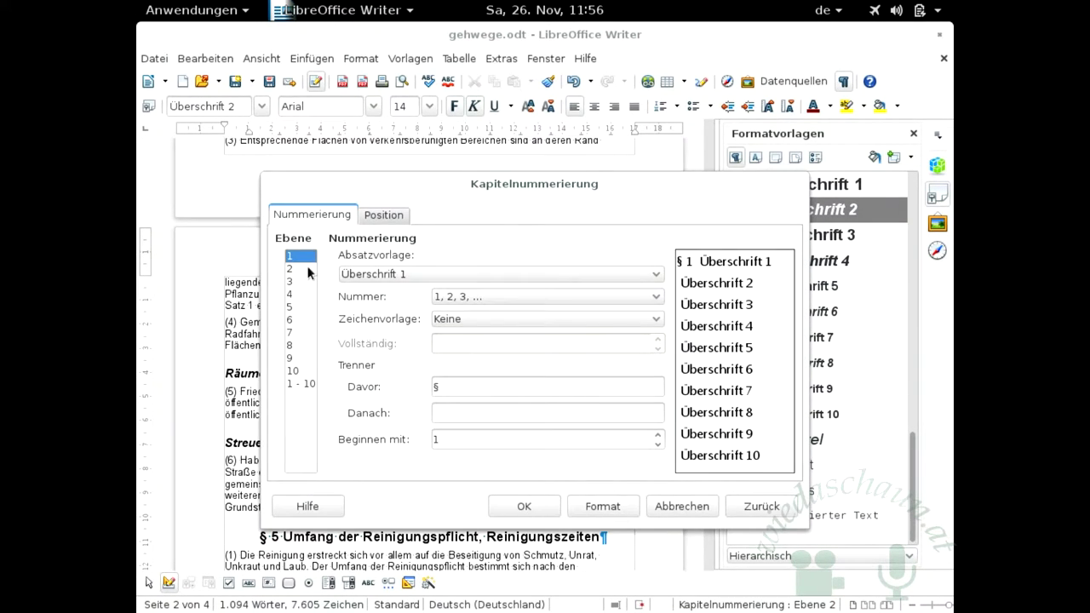
{"action": "left_click", "coordinate": [304, 268]}
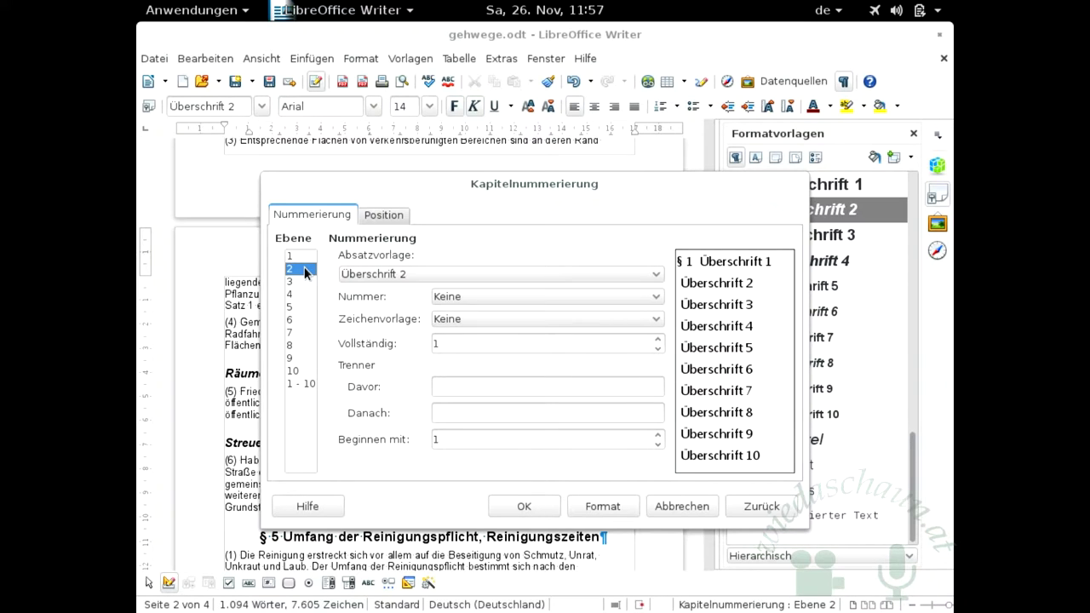
- Give level 2 '1, 2, 3' numbering with Vollständig set to 2 and a trailing dot
{"action": "left_click", "coordinate": [546, 294]}
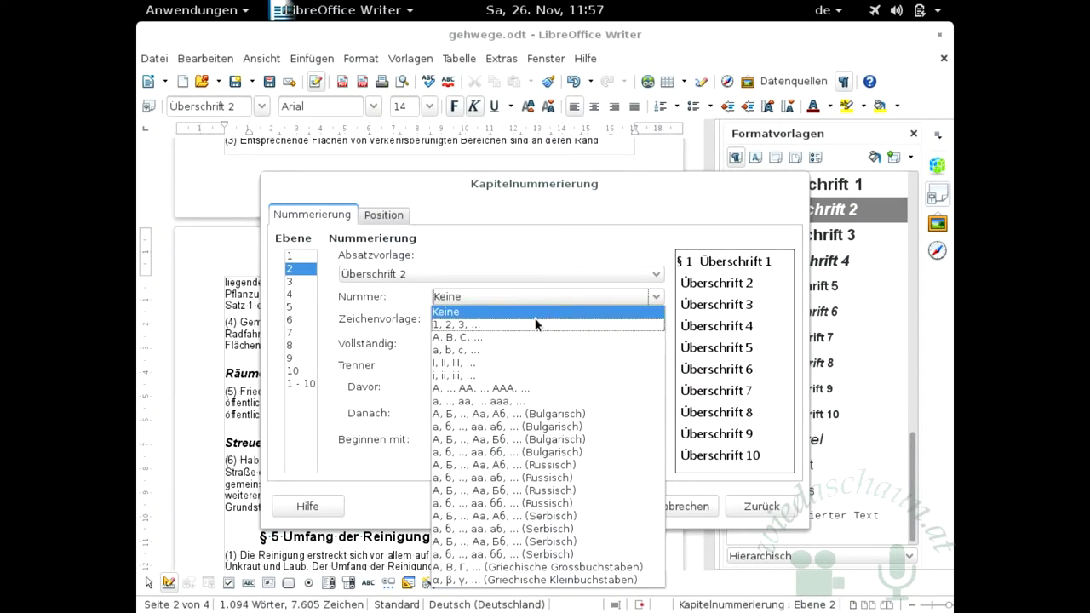
{"action": "left_click", "coordinate": [530, 324]}
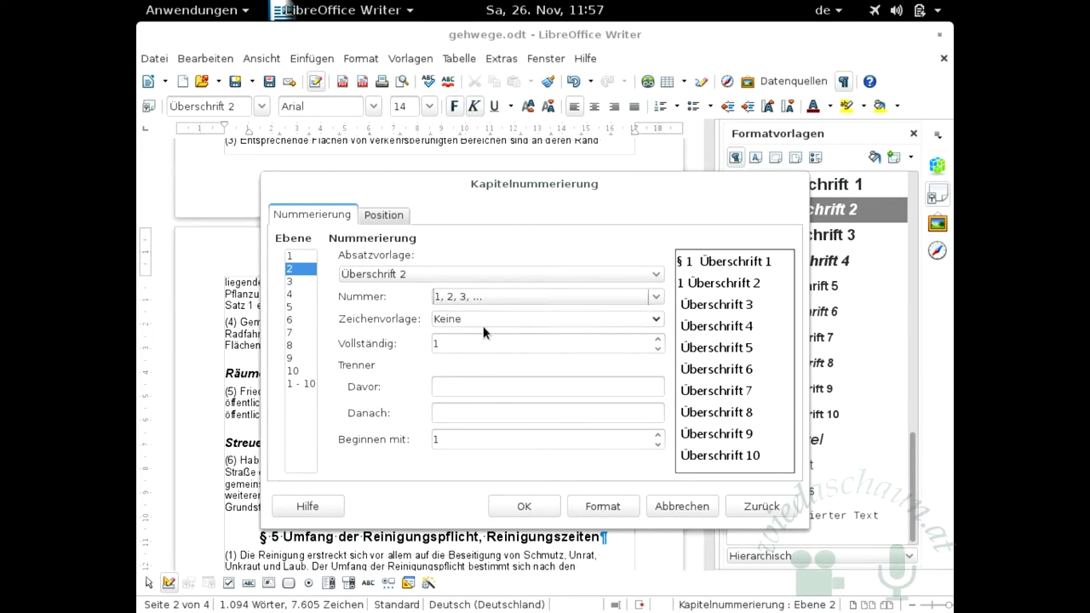
{"action": "left_click", "coordinate": [659, 339]}
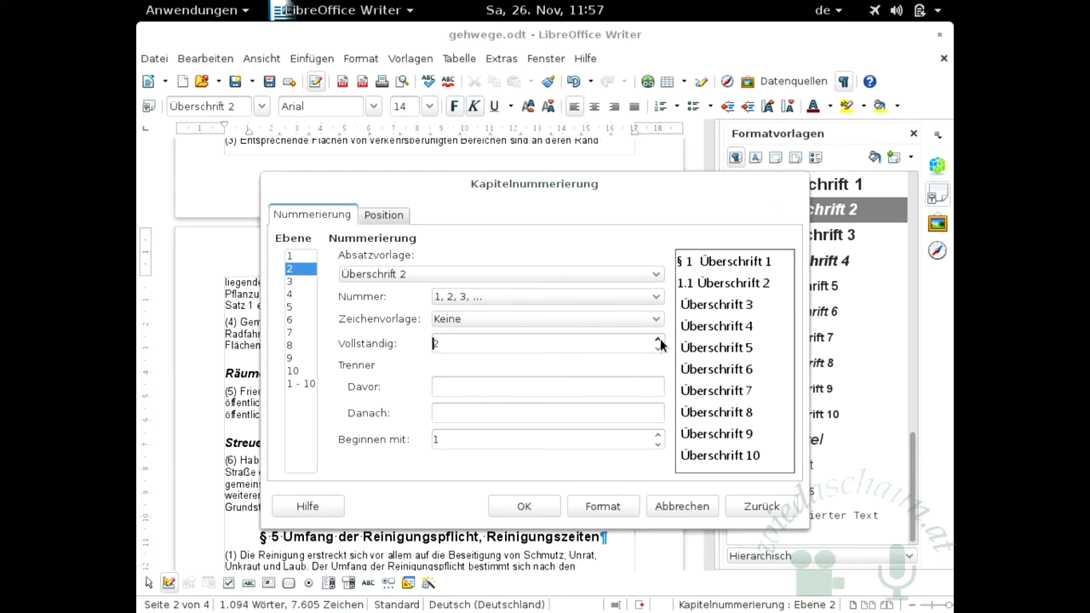
{"action": "scroll", "coordinate": [660, 339], "scroll_direction": "down", "scroll_amount": 1}
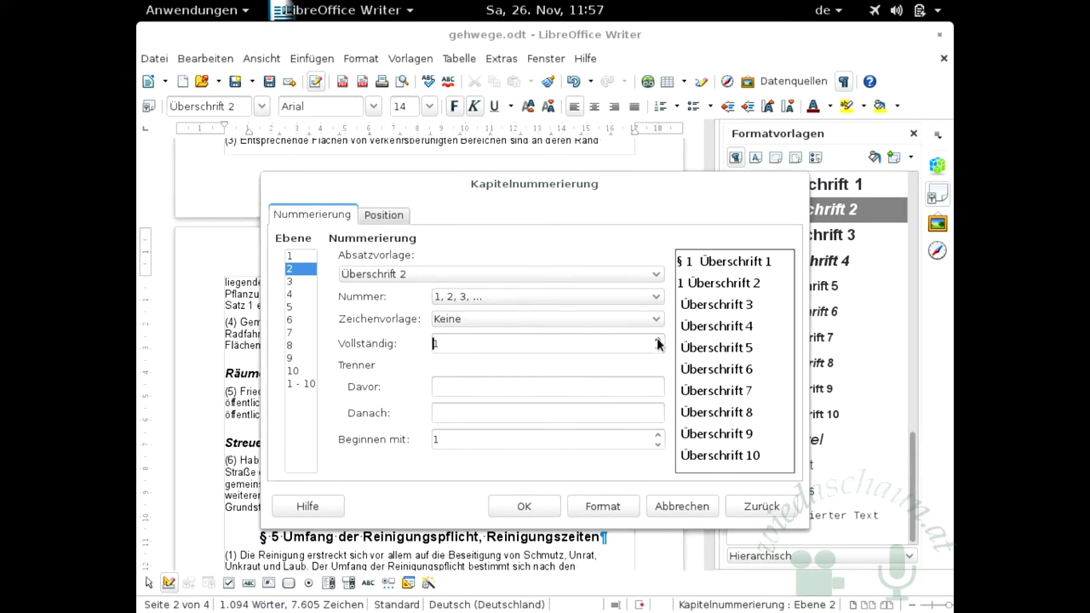
{"action": "left_click", "coordinate": [657, 338]}
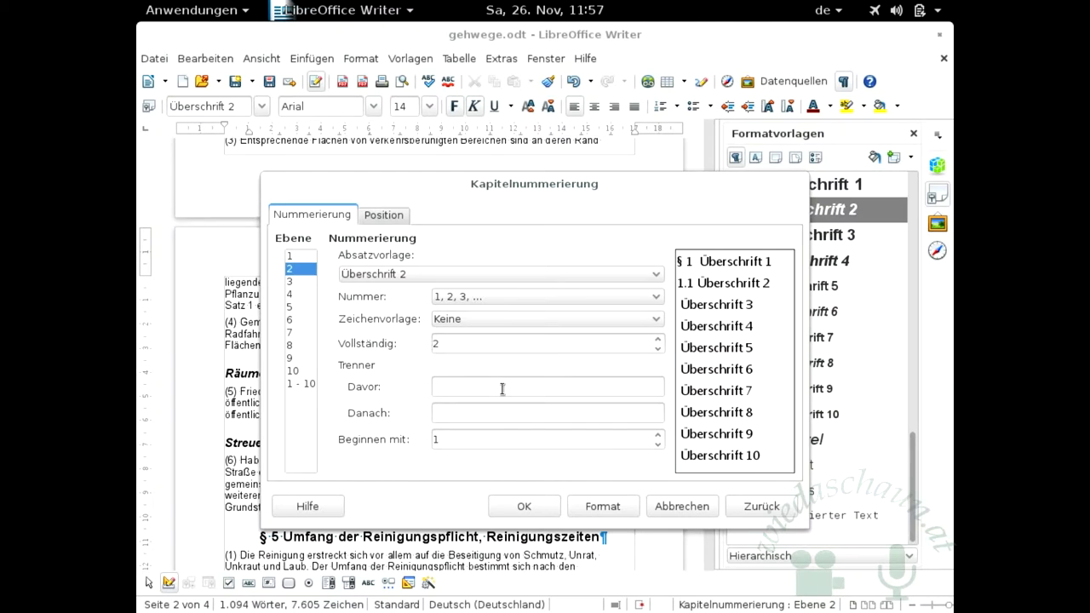
{"action": "left_click", "coordinate": [499, 419]}
{"action": "type", "text": "."}
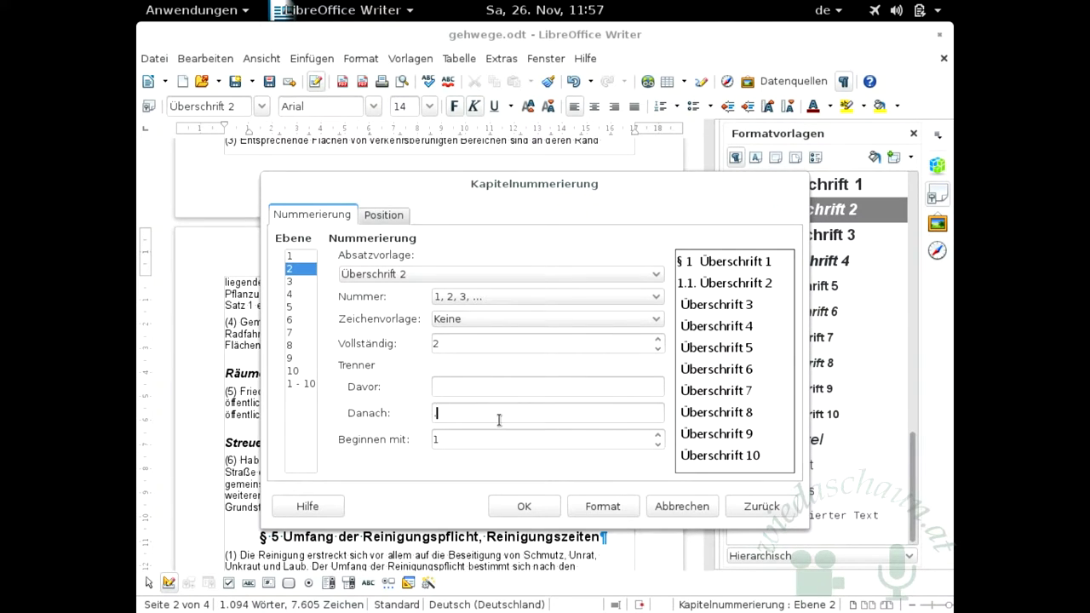
{"action": "left_click", "coordinate": [504, 384]}
{"action": "type", "text": "§"}
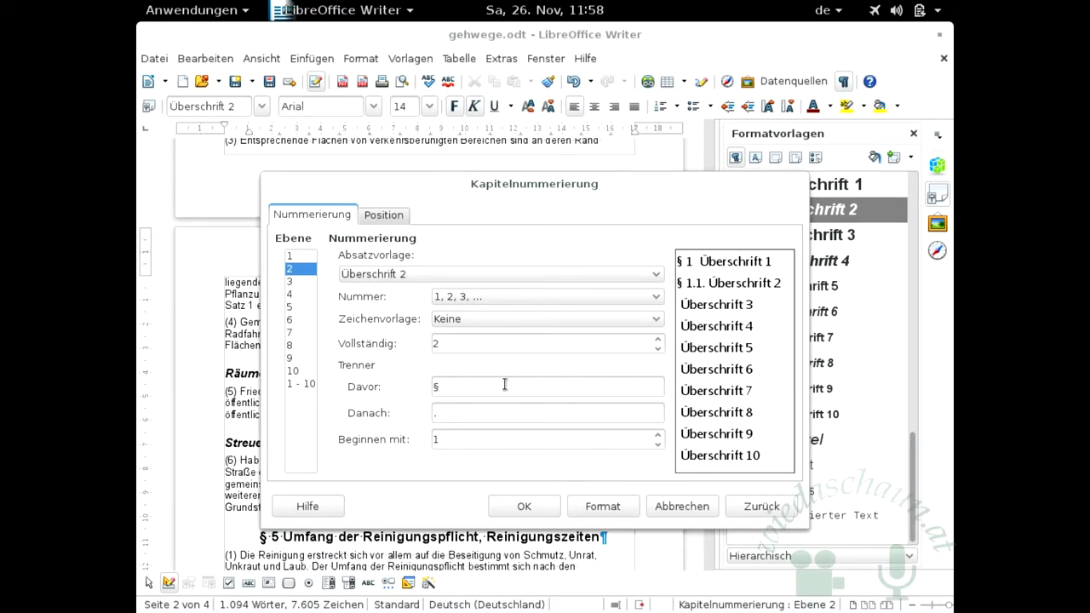
{"action": "key", "text": "BackSpace"}
{"action": "key", "text": "BackSpace"}
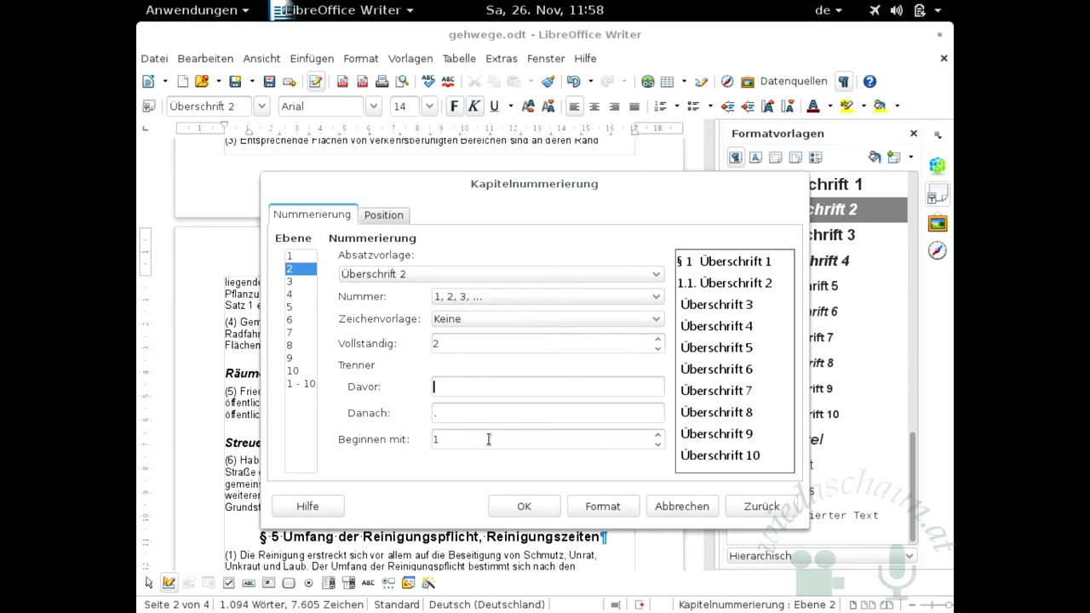
{"action": "left_click", "coordinate": [493, 412]}
- Set the number to be followed by nothing, make the suffix '. ', and apply the numbering
{"action": "left_click", "coordinate": [368, 210]}
{"action": "left_click", "coordinate": [560, 305]}
{"action": "left_click", "coordinate": [532, 345]}
{"action": "left_click", "coordinate": [317, 214]}
{"action": "left_click", "coordinate": [464, 413]}
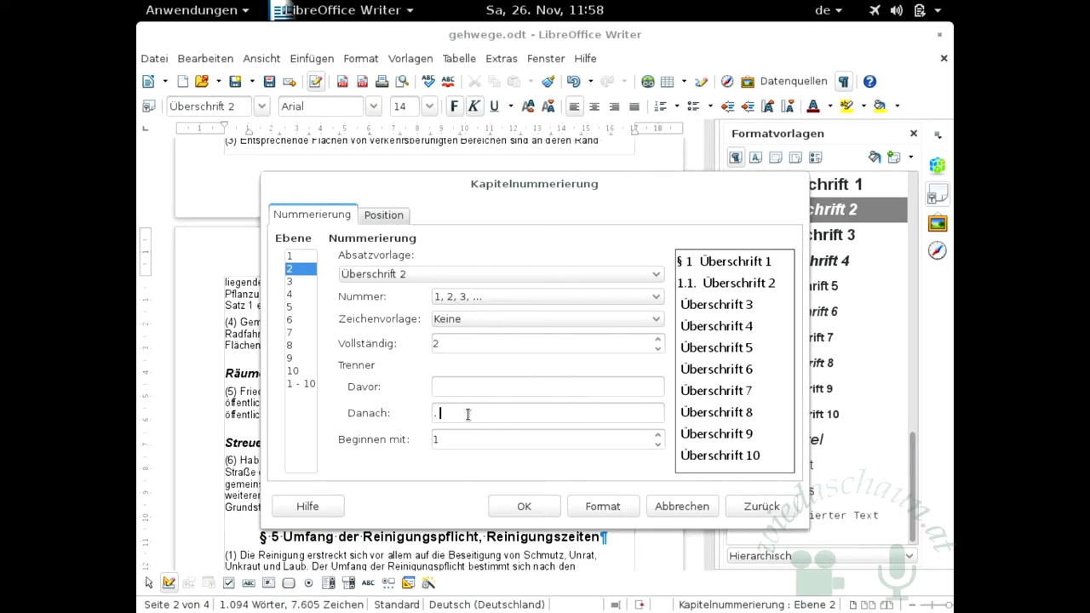
{"action": "left_click", "coordinate": [509, 505]}
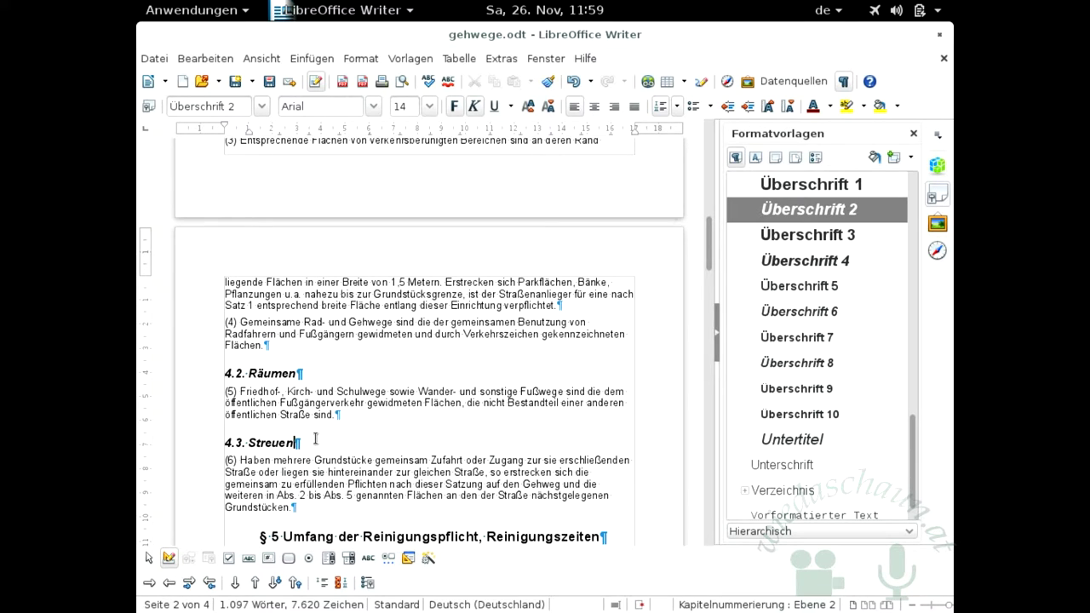
{"action": "key", "text": "F5"}
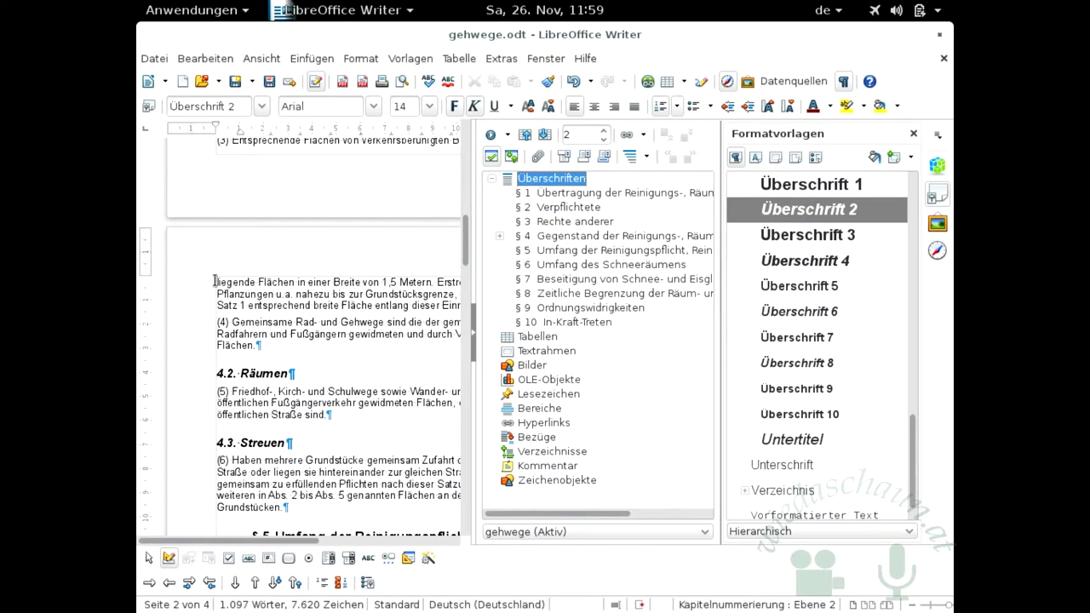
- Dock the Navigator in a widened sidebar, expand § 4, and jump to § 9 Ordnungswidrigkeiten
{"action": "key", "text": "F5"}
{"action": "left_click", "coordinate": [937, 252]}
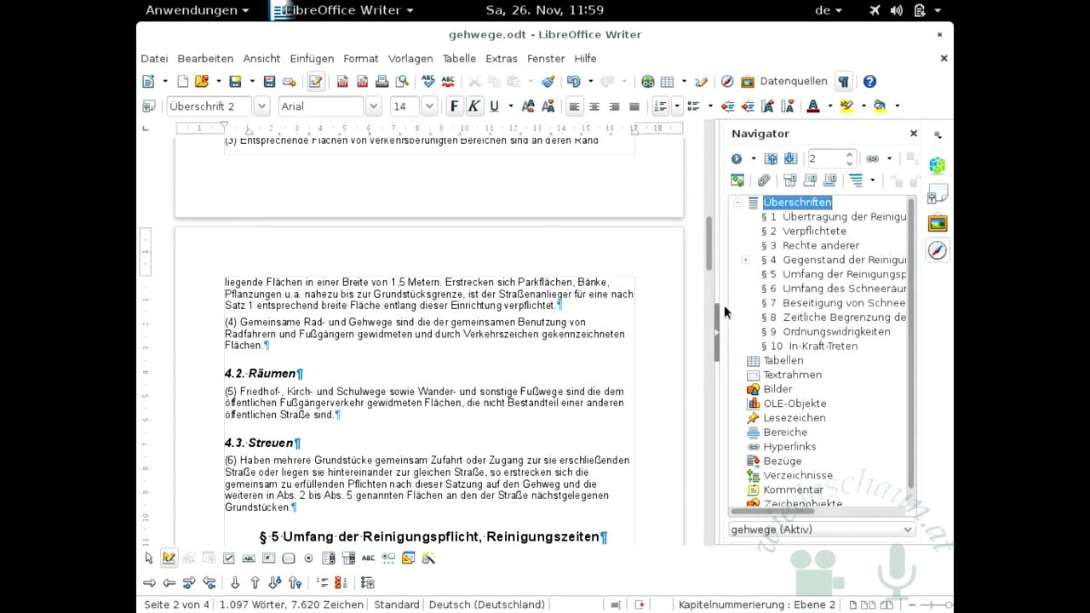
{"action": "left_click_drag", "start_coordinate": [715, 309], "coordinate": [650, 294]}
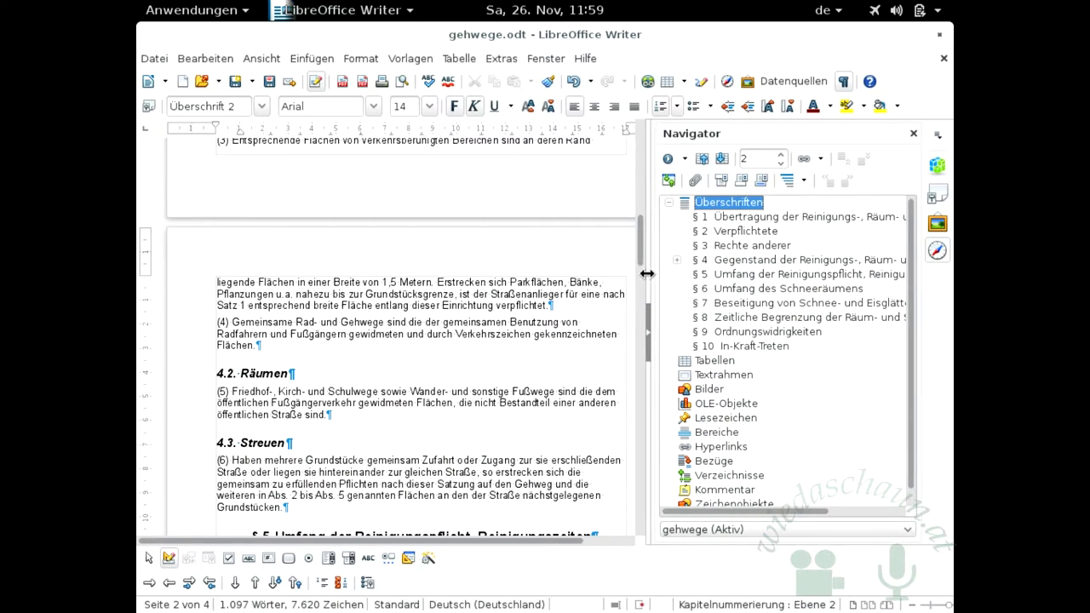
{"action": "left_click", "coordinate": [676, 260]}
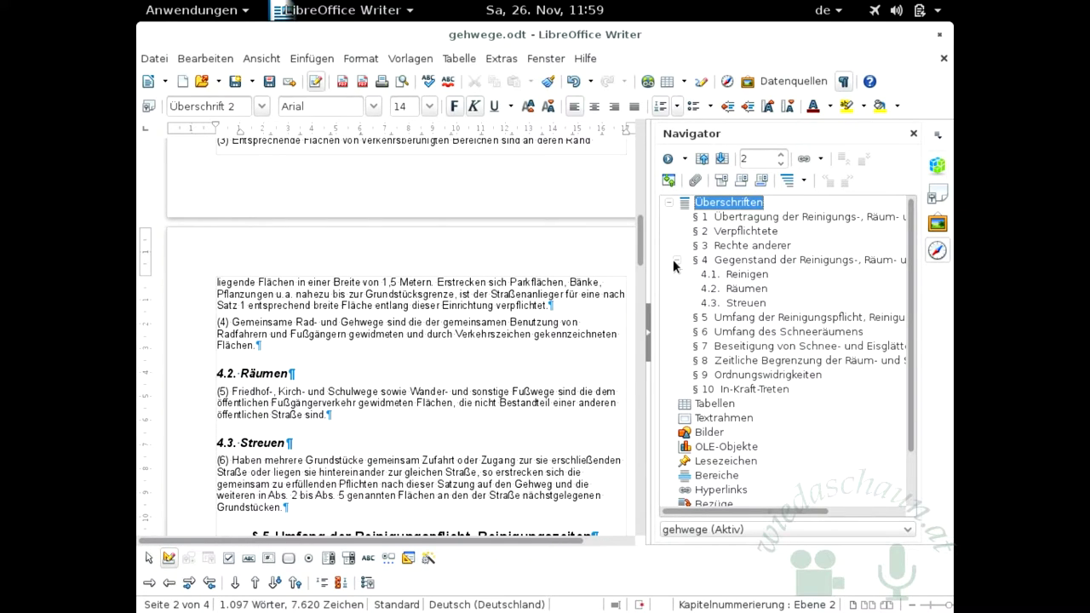
{"action": "double_click", "coordinate": [748, 231]}
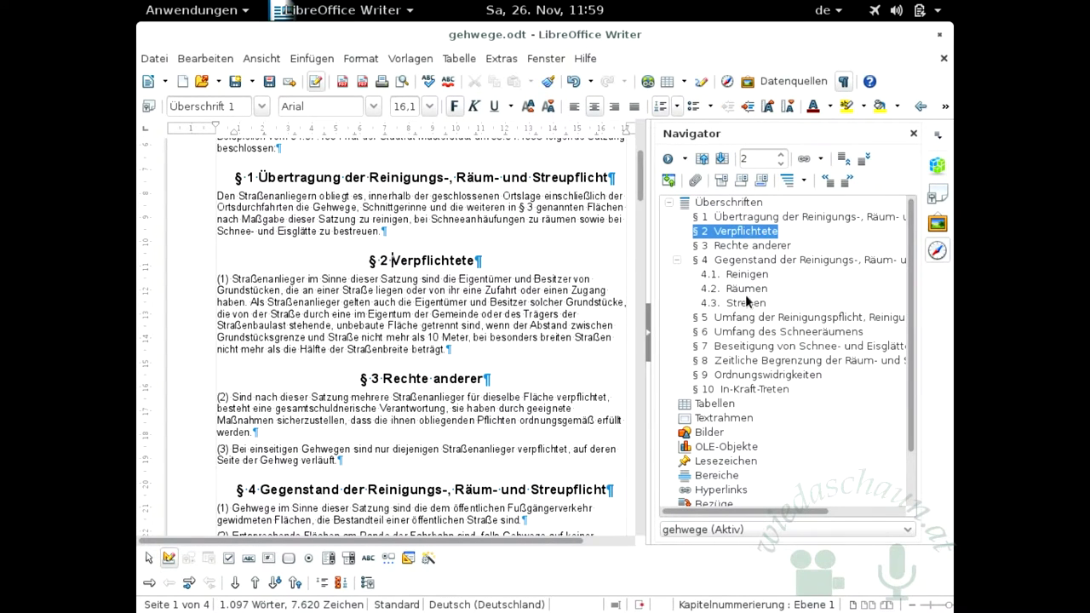
{"action": "double_click", "coordinate": [749, 331]}
{"action": "left_click", "coordinate": [752, 377]}
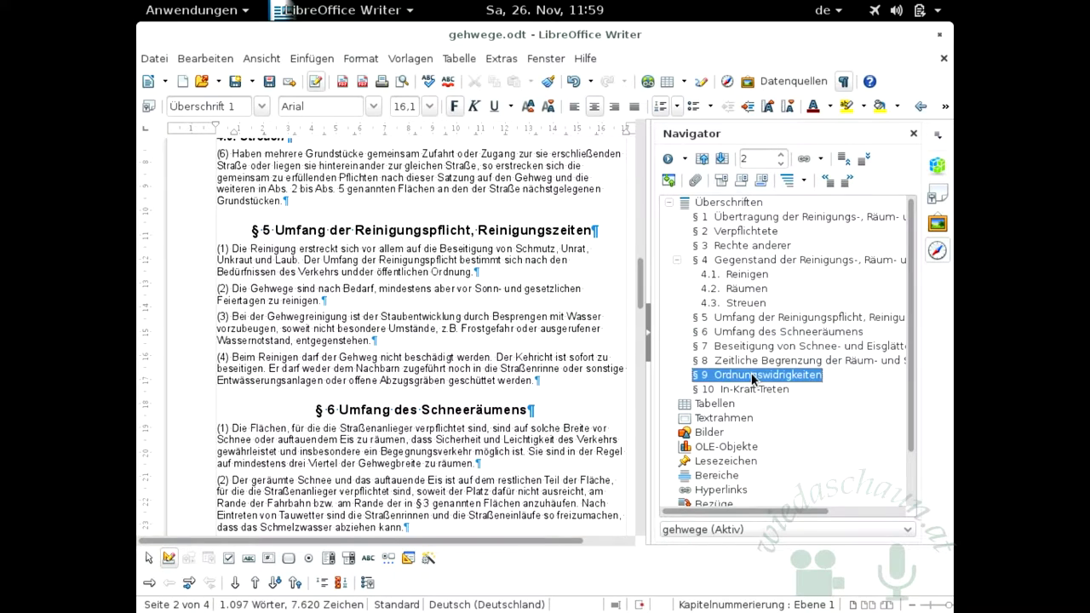
{"action": "double_click", "coordinate": [752, 377]}
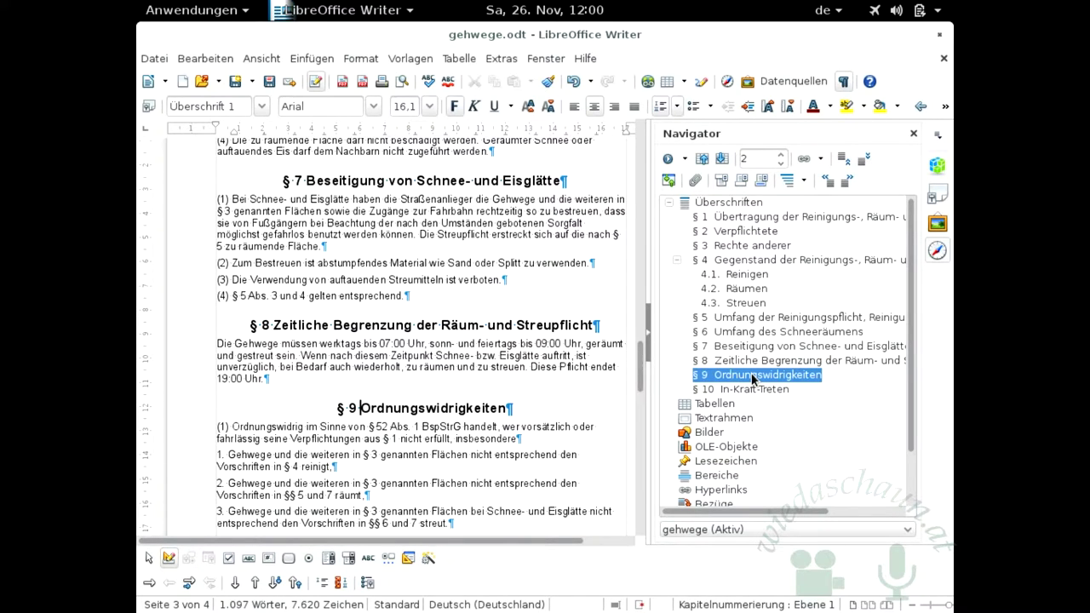
- Move Ordnungswidrigkeiten up four places with Kapitel hoch so it becomes § 3
{"action": "left_click", "coordinate": [847, 164]}
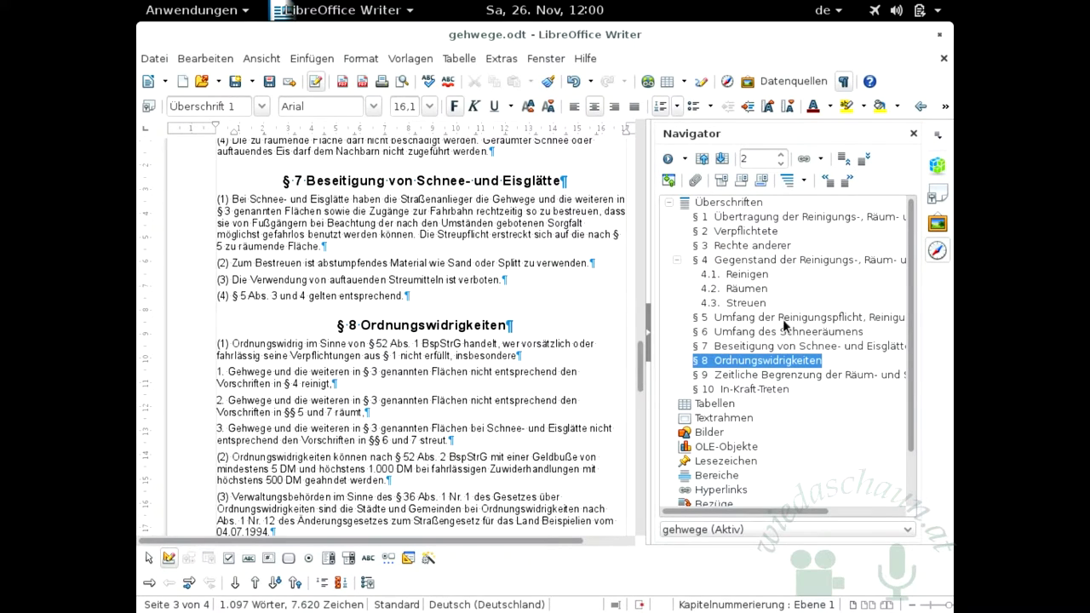
{"action": "left_click", "coordinate": [844, 159]}
{"action": "left_click", "coordinate": [844, 159]}
{"action": "left_click", "coordinate": [844, 159]}
{"action": "left_click", "coordinate": [844, 159]}
{"action": "left_click", "coordinate": [844, 159]}
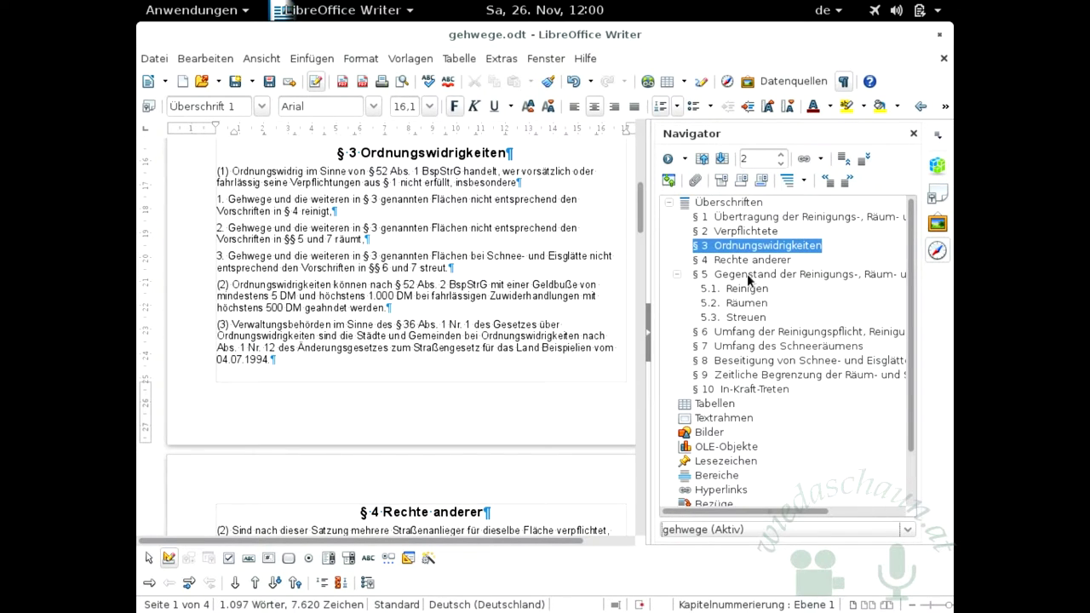
- Use Ebene verringern on § 7 Umfang des Schneeräumens and Beseitigung von Schnee- und Eisglätte, making them 6.1. and 6.2
{"action": "left_click", "coordinate": [811, 346]}
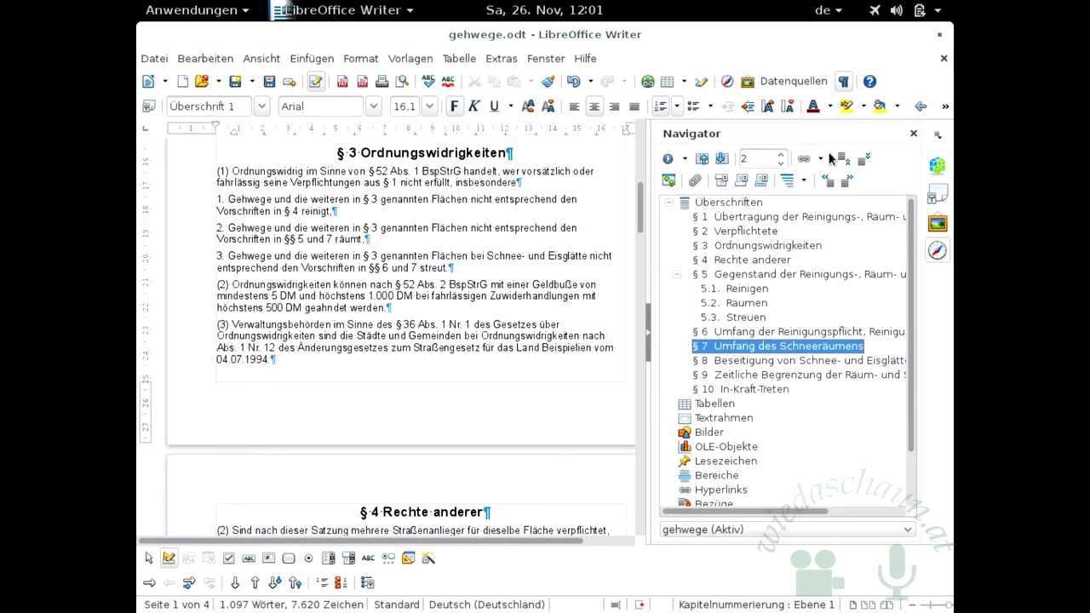
{"action": "left_click", "coordinate": [848, 180]}
{"action": "left_click", "coordinate": [798, 361]}
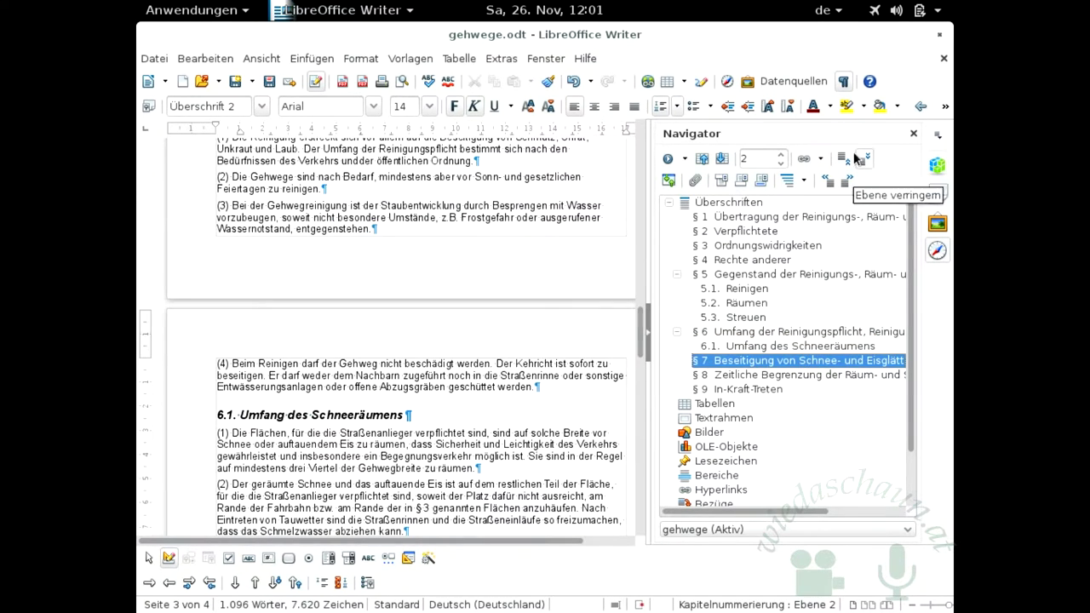
{"action": "left_click", "coordinate": [851, 182]}
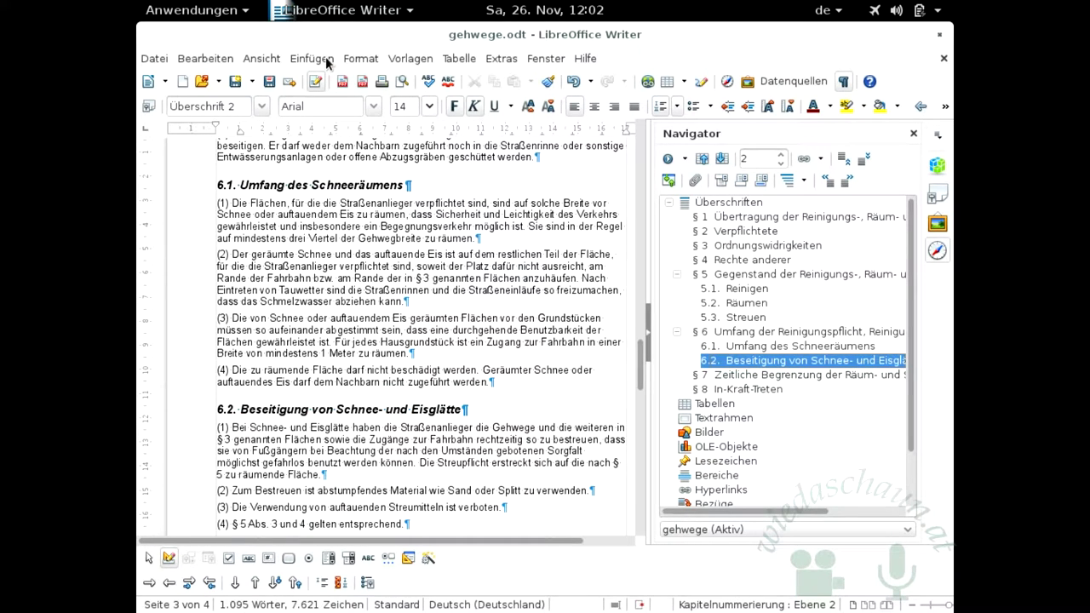
- Add an empty paragraph after 'zu räumen.' to hold a picture from file
{"action": "left_click", "coordinate": [511, 241]}
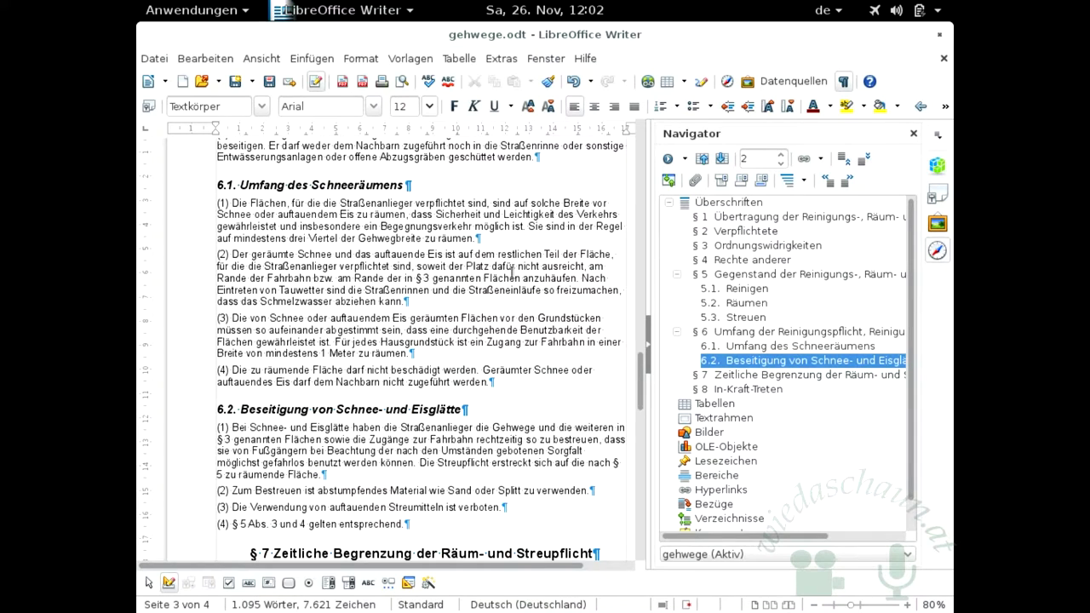
{"action": "key", "text": "Return"}
{"action": "left_click", "coordinate": [301, 56]}
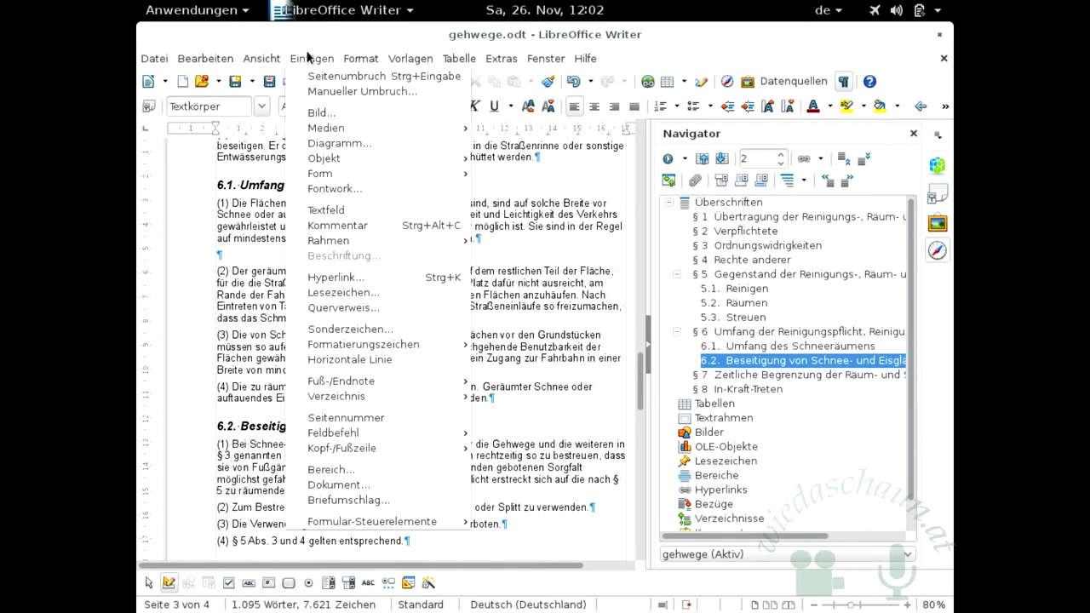
{"action": "left_click", "coordinate": [314, 117]}
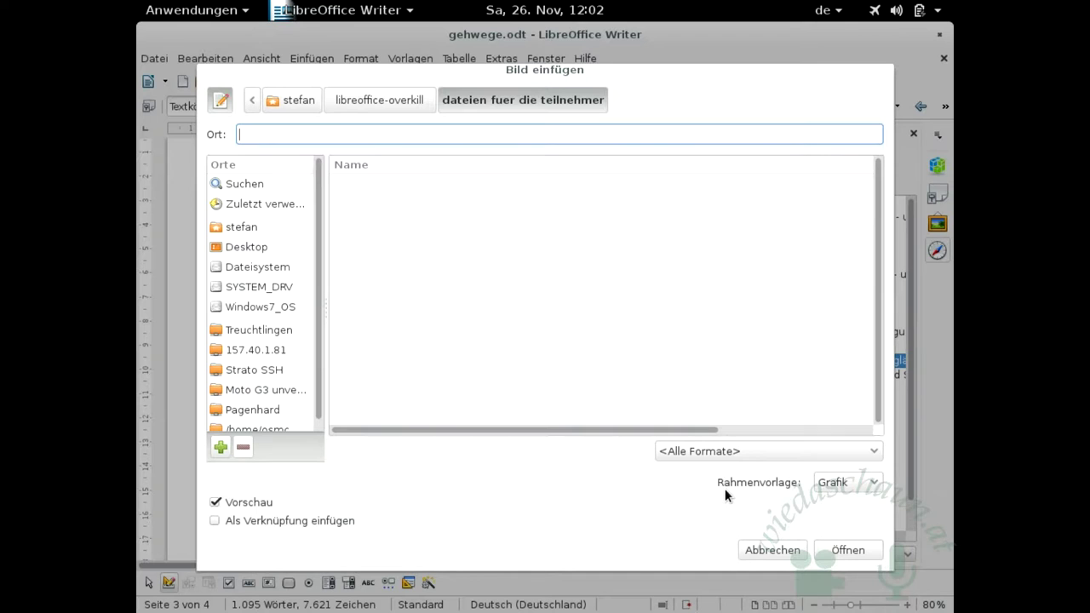
- Browse from home into jobs > iscait-deutschland > dornbirn 2016 > dateien fuer die teilnehmer
{"action": "left_click", "coordinate": [311, 101]}
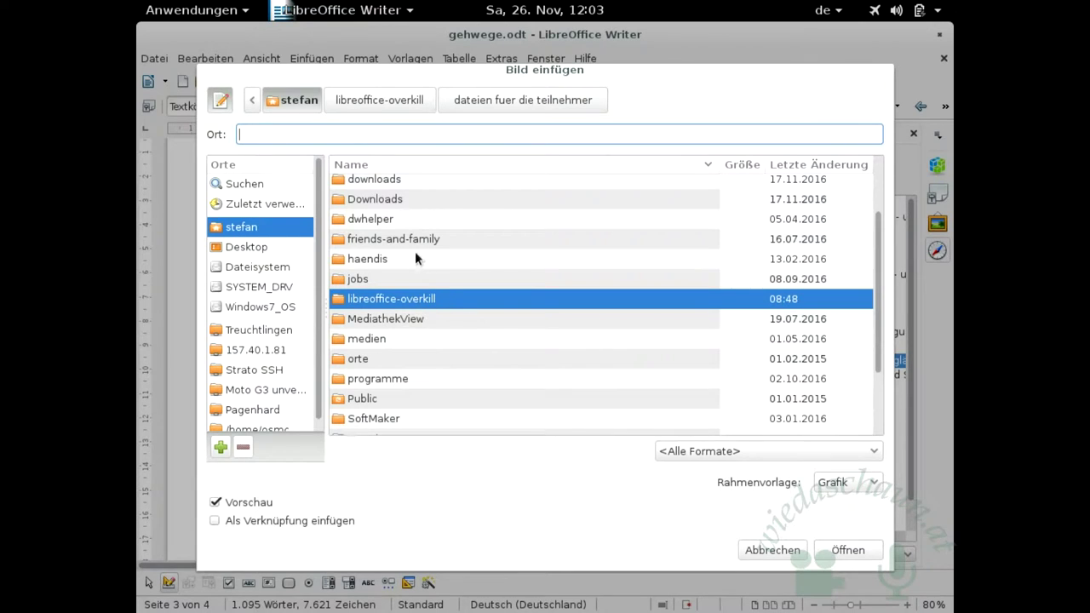
{"action": "scroll", "coordinate": [394, 225], "scroll_direction": "up", "scroll_amount": 3}
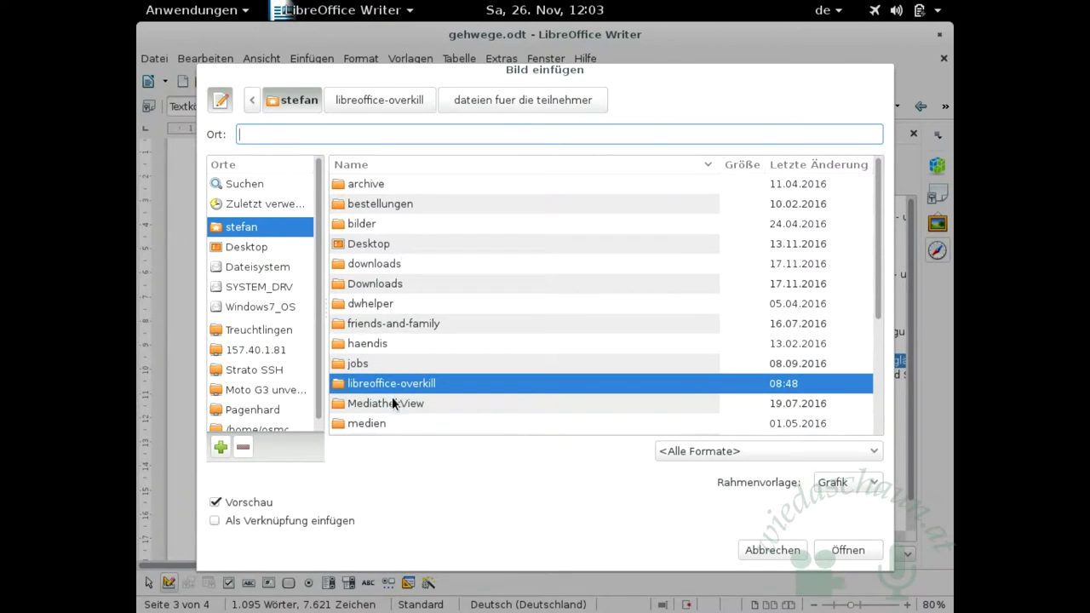
{"action": "left_click", "coordinate": [385, 364]}
{"action": "double_click", "coordinate": [385, 364]}
{"action": "double_click", "coordinate": [397, 287]}
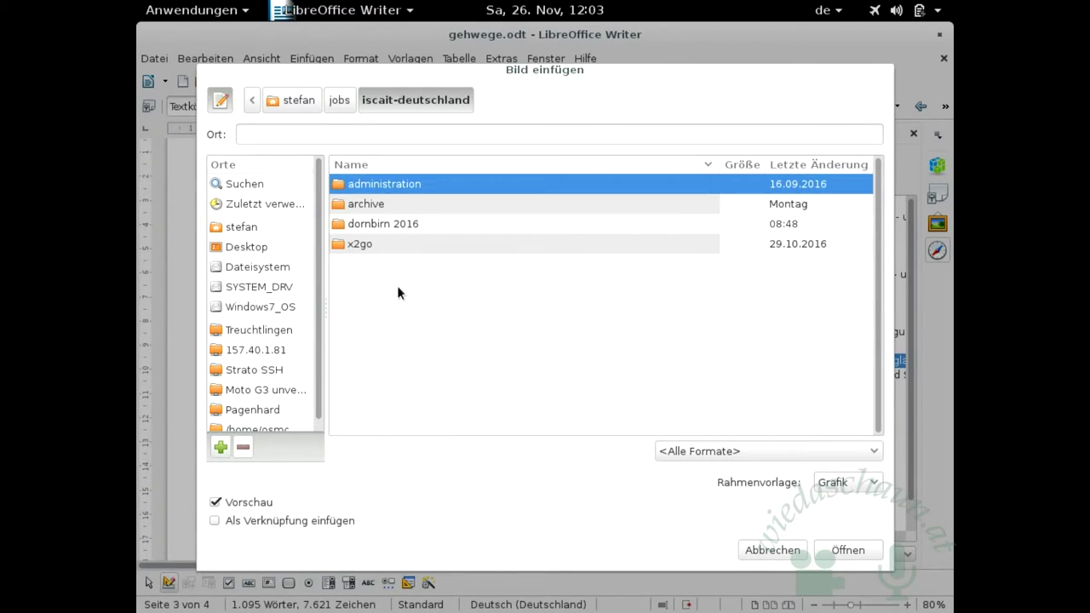
{"action": "double_click", "coordinate": [383, 224]}
{"action": "double_click", "coordinate": [391, 186]}
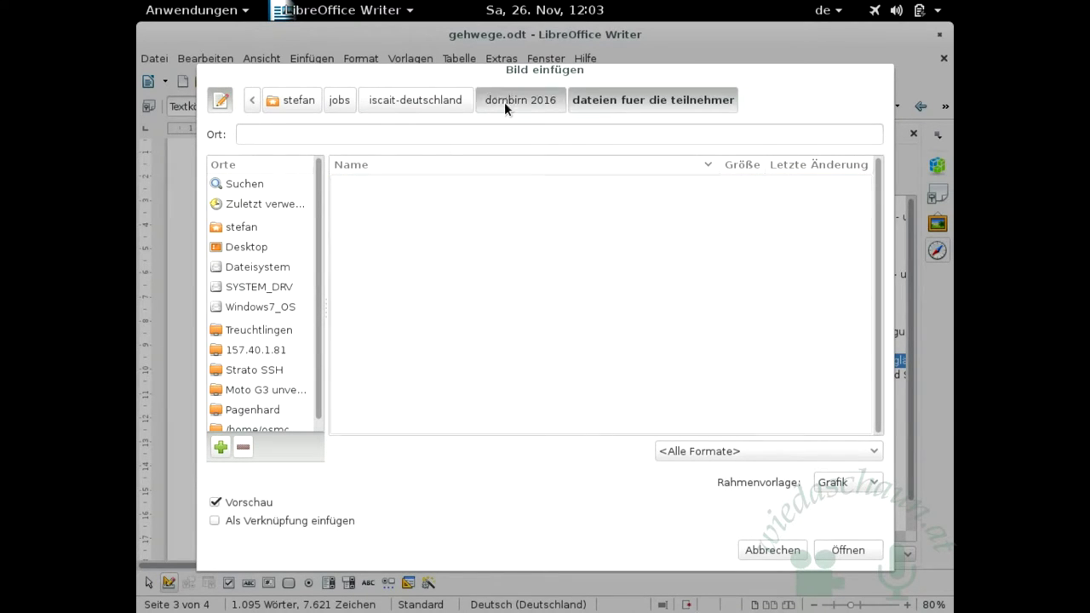
- Back out to the jobs folder, open delta, and insert the portrait jpg
{"action": "left_click", "coordinate": [505, 102]}
{"action": "left_click", "coordinate": [413, 102]}
{"action": "double_click", "coordinate": [385, 182]}
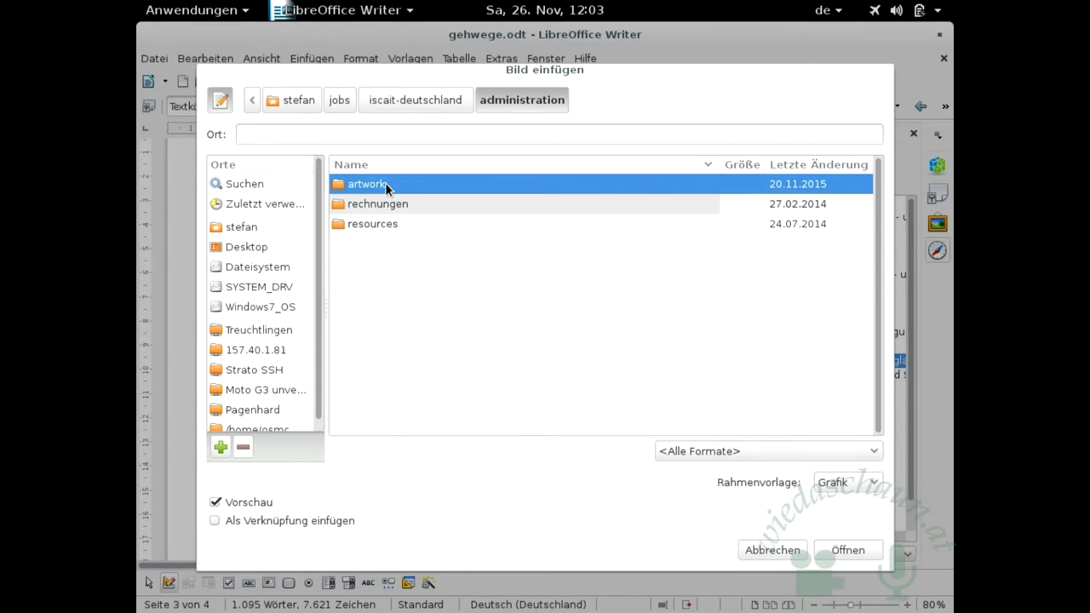
{"action": "left_click", "coordinate": [414, 101]}
{"action": "left_click", "coordinate": [340, 100]}
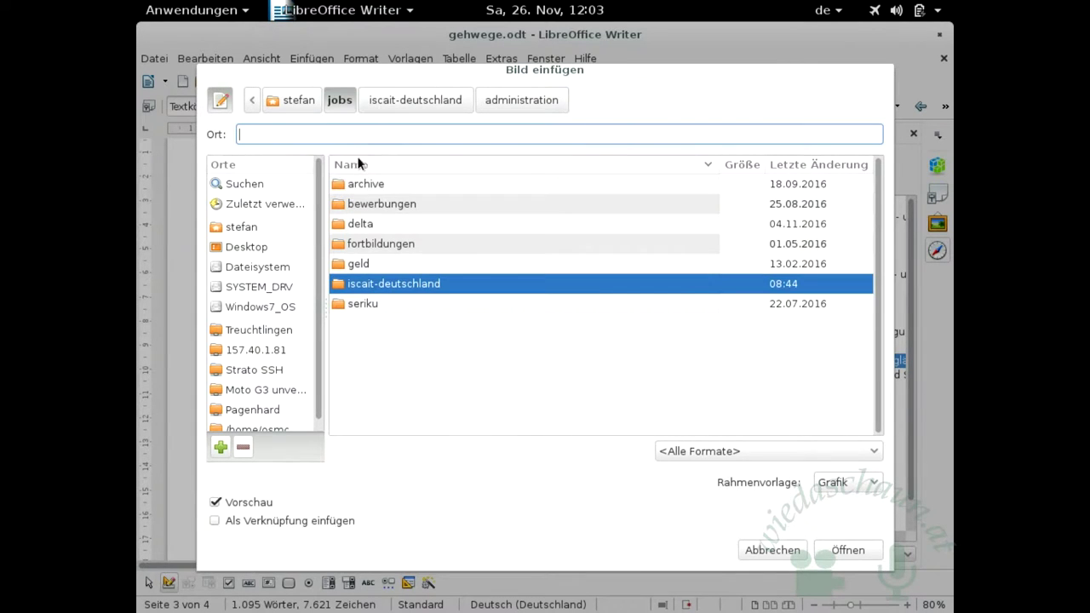
{"action": "double_click", "coordinate": [371, 223]}
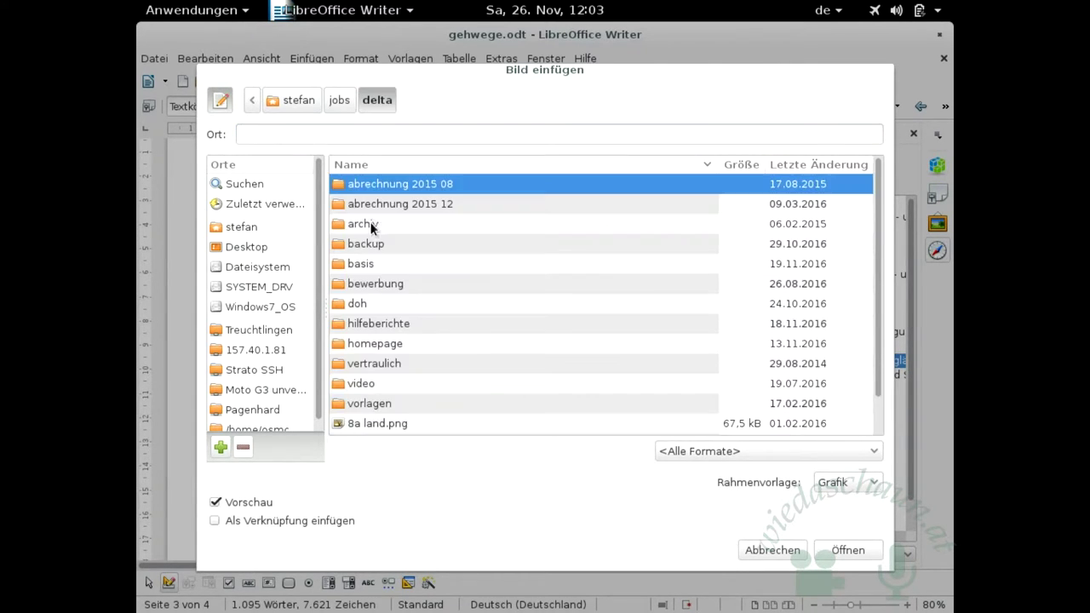
{"action": "scroll", "coordinate": [390, 391], "scroll_direction": "down", "scroll_amount": 1}
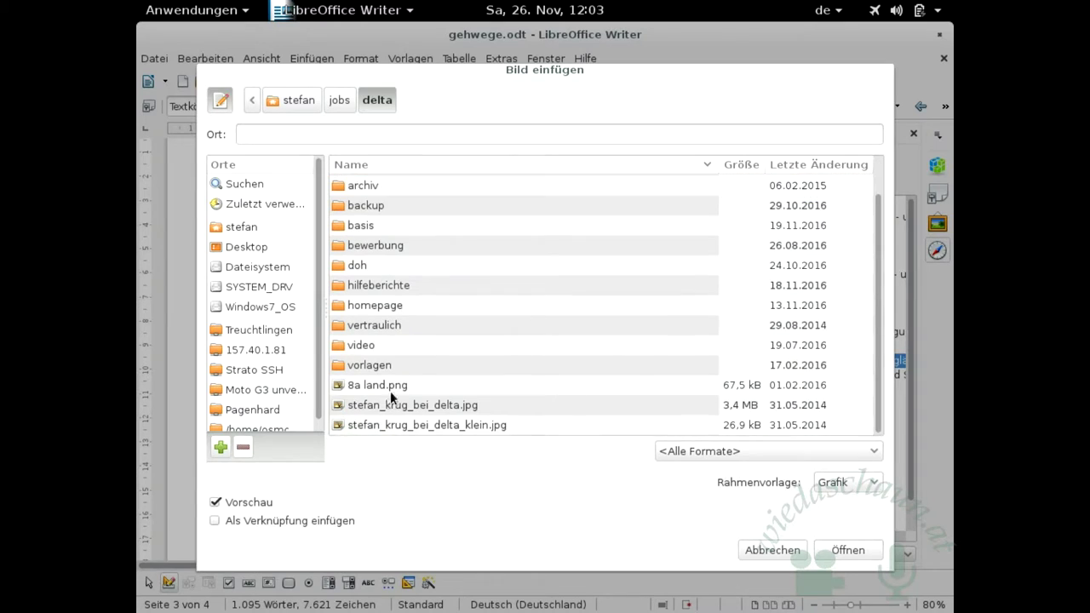
{"action": "double_click", "coordinate": [439, 406]}
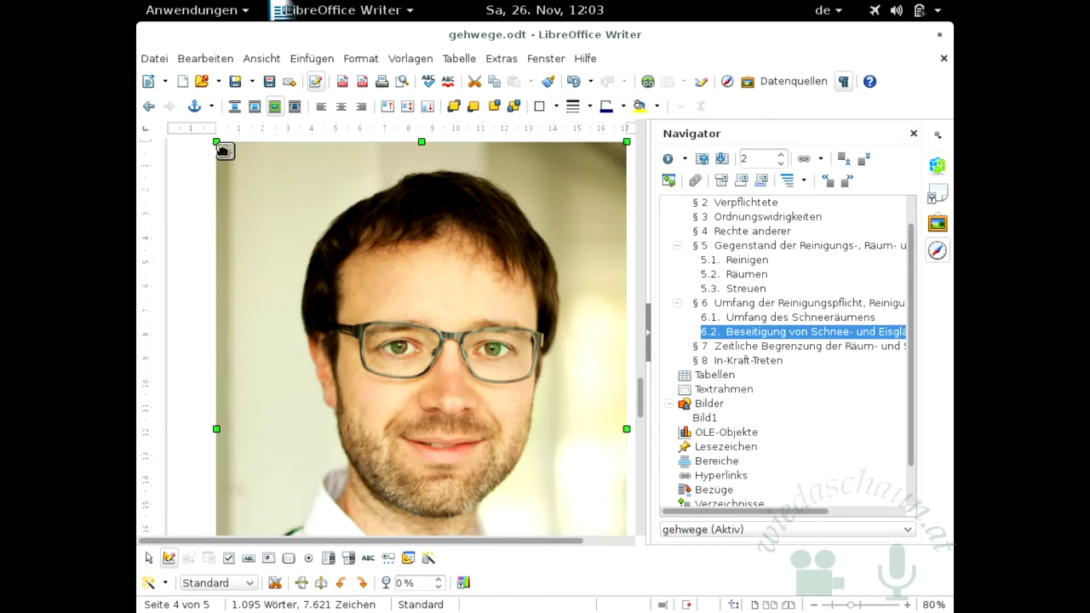
- Shift the photo left, shrink it to fit the page, and delete the duplicate copy
{"action": "left_click_drag", "start_coordinate": [603, 426], "coordinate": [567, 418]}
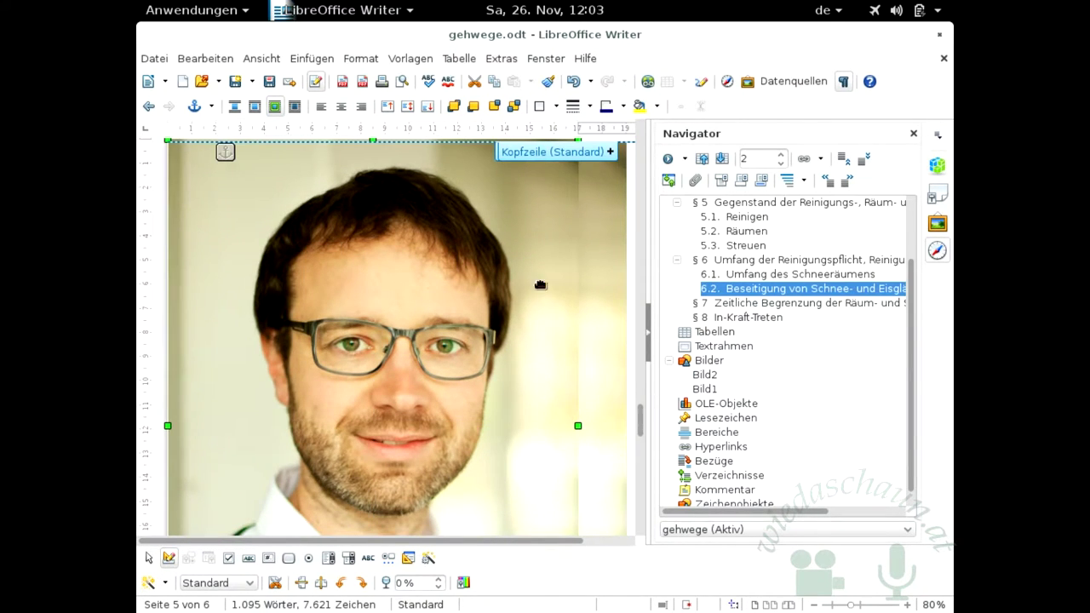
{"action": "scroll", "coordinate": [542, 289], "scroll_direction": "down", "scroll_amount": 3}
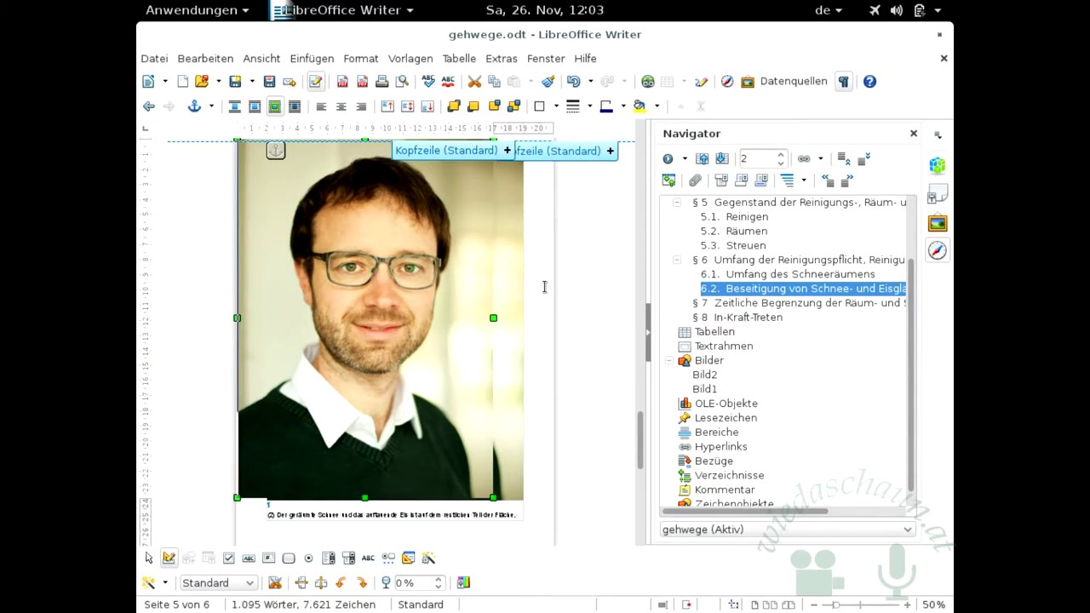
{"action": "scroll", "coordinate": [543, 291], "scroll_direction": "down", "scroll_amount": 3}
{"action": "left_click", "coordinate": [513, 318]}
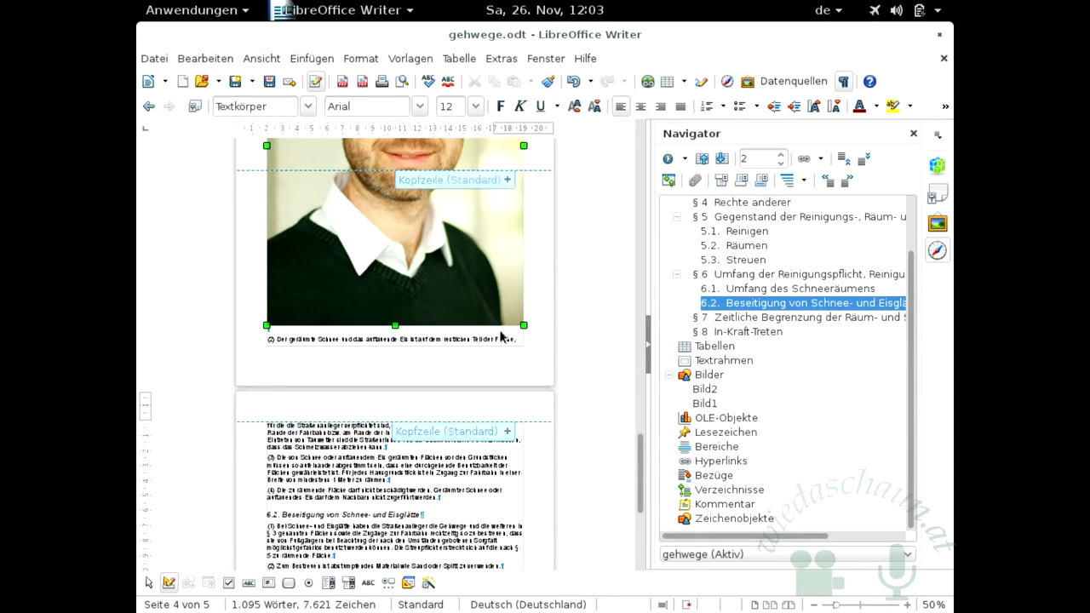
{"action": "left_click_drag", "start_coordinate": [519, 318], "coordinate": [350, 195]}
{"action": "key", "text": "Delete"}
{"action": "scroll", "coordinate": [540, 511], "scroll_direction": "up", "scroll_amount": 5}
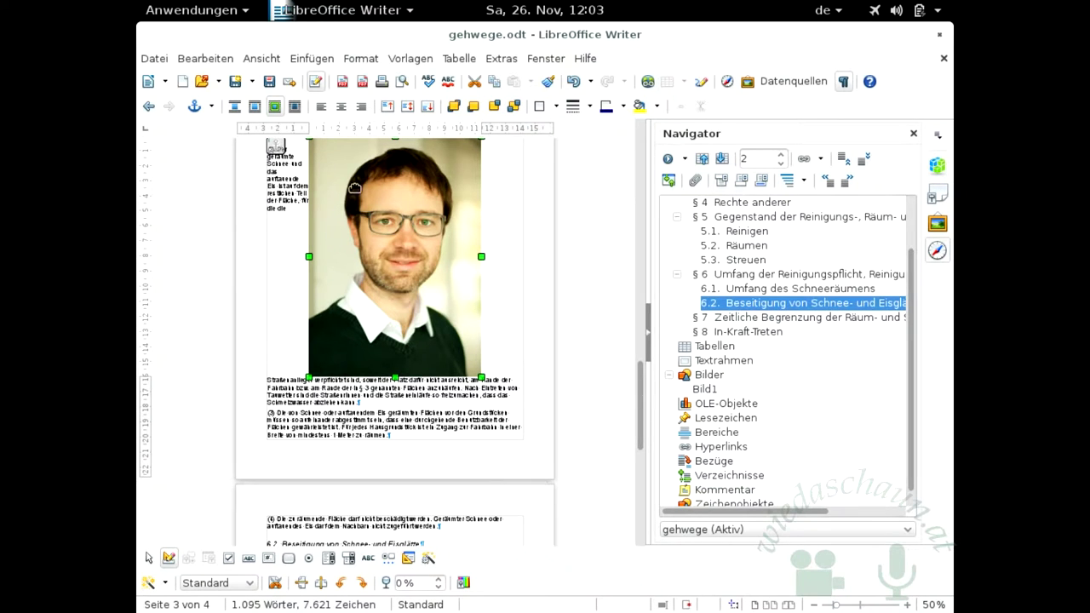
- Rename the photo from Bild1 to the pictured person's name in its Options properties
{"action": "double_click", "coordinate": [387, 231]}
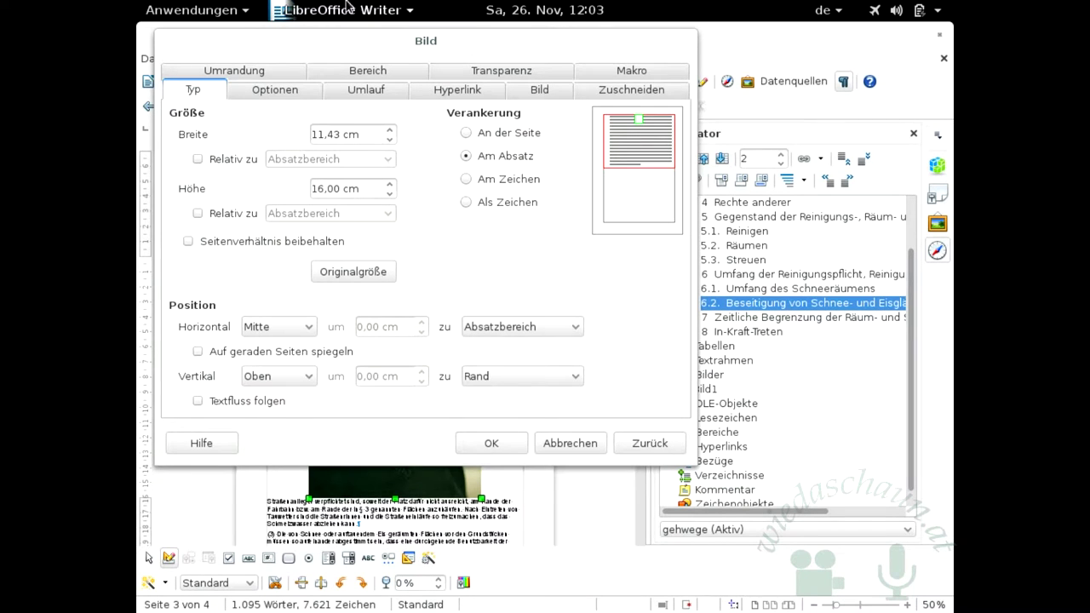
{"action": "left_click", "coordinate": [300, 86]}
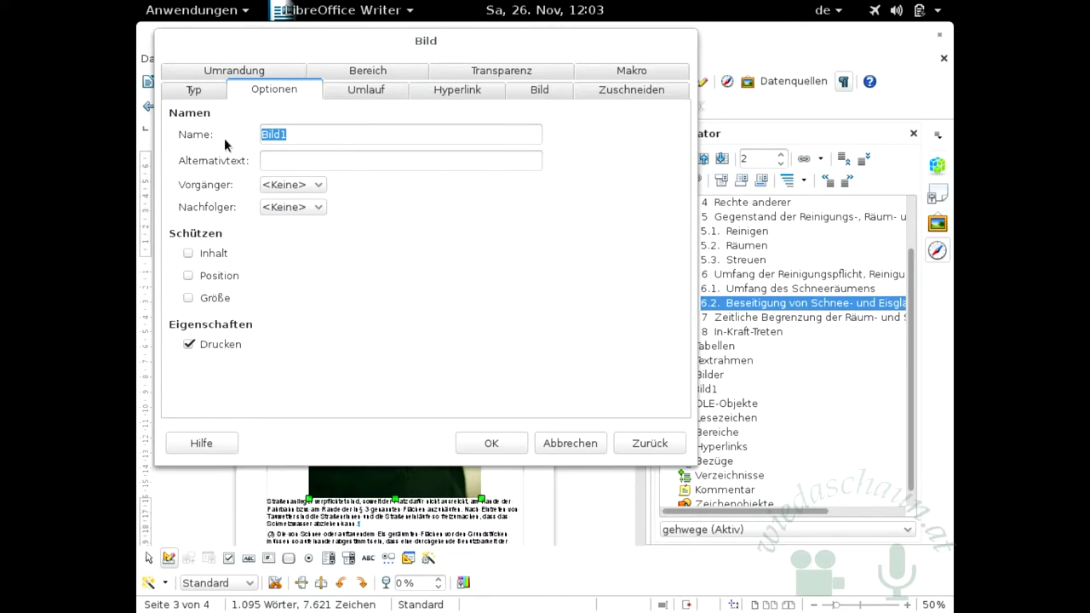
{"action": "left_click", "coordinate": [517, 443]}
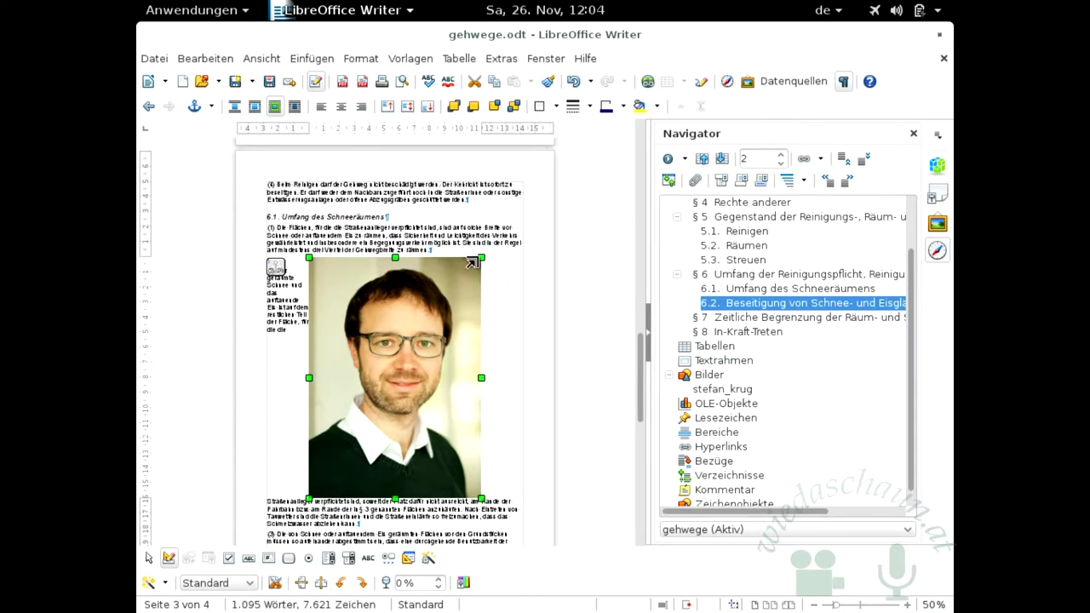
- Shrink the photo to a small portrait and add an empty paragraph above it
{"action": "left_click_drag", "start_coordinate": [473, 262], "coordinate": [376, 460]}
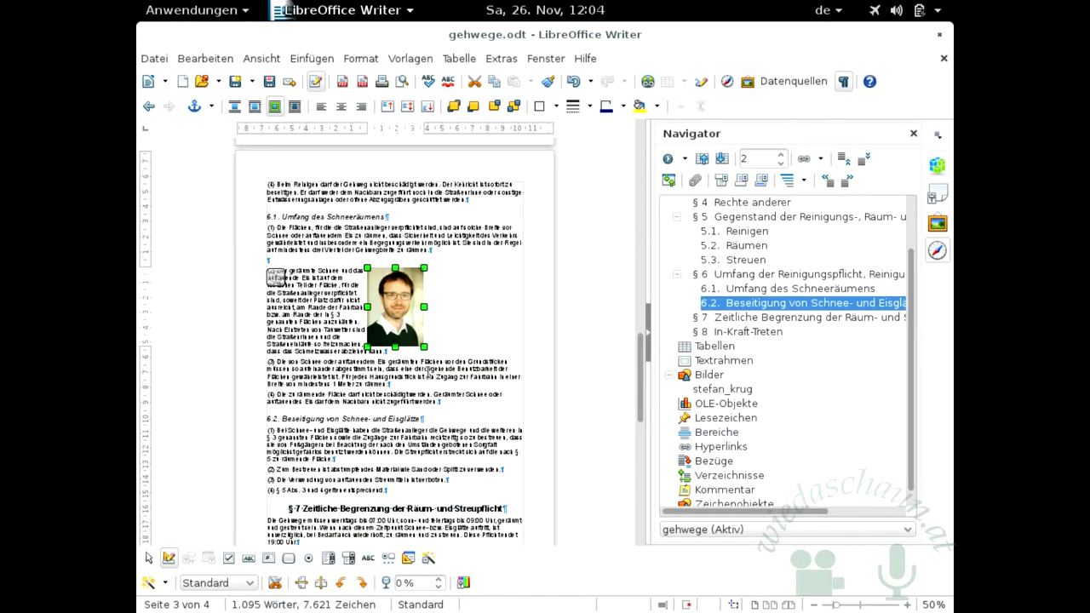
{"action": "left_click", "coordinate": [473, 253]}
{"action": "key", "text": "Return"}
{"action": "key", "text": "Return"}
{"action": "key", "text": "Return"}
{"action": "key", "text": "Return"}
{"action": "key", "text": "Return"}
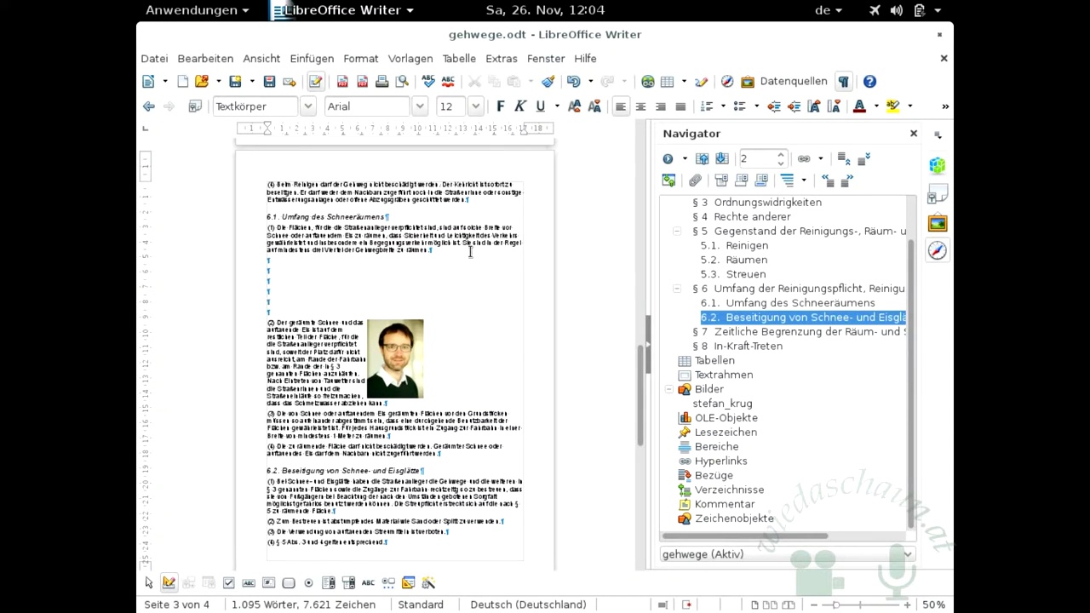
{"action": "left_click", "coordinate": [384, 329]}
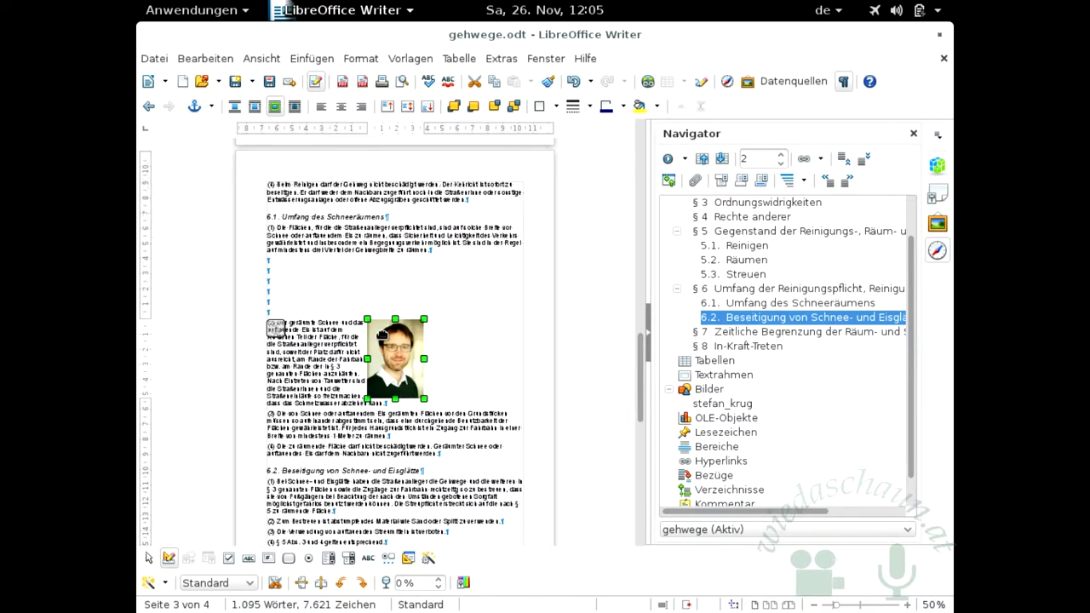